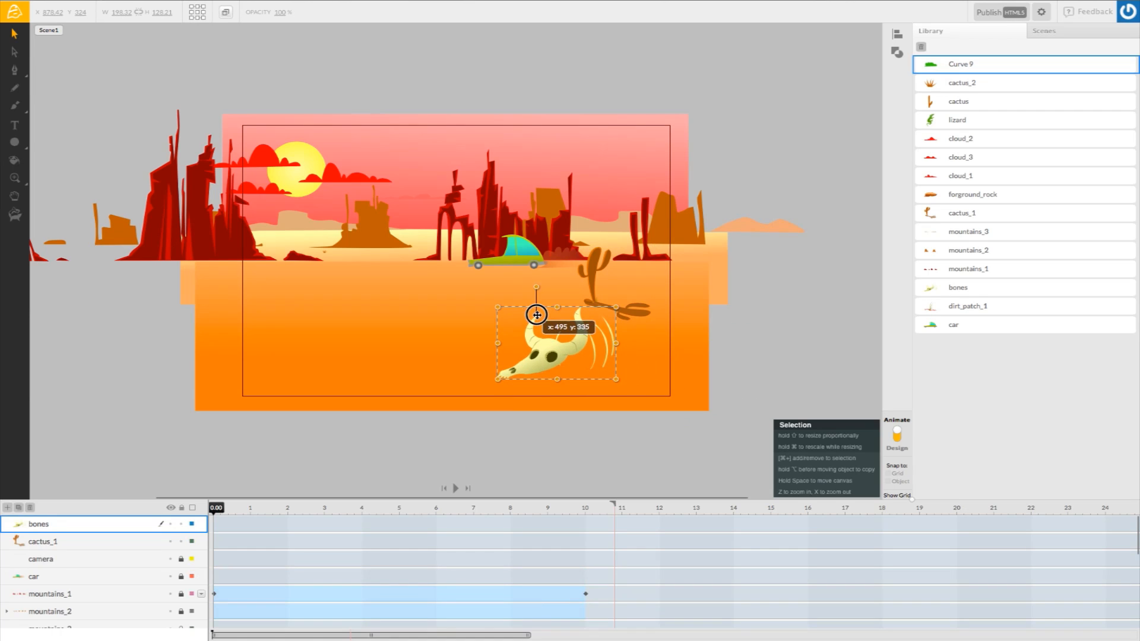
# - Place the dirt_patch_1 symbol on the stage and position it on the left side of the desert ground, at about X 53, Y 295
pyautogui.moveTo(998, 309); pyautogui.dragTo(502, 304)
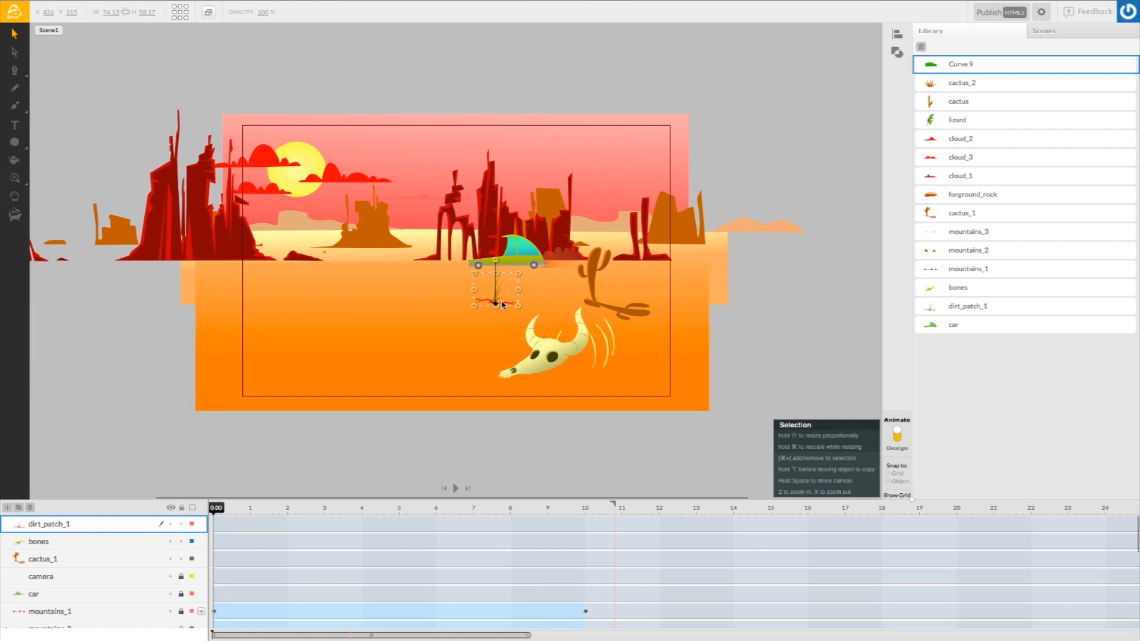
pyautogui.click(545, 292)
pyautogui.moveTo(504, 305); pyautogui.dragTo(282, 288)
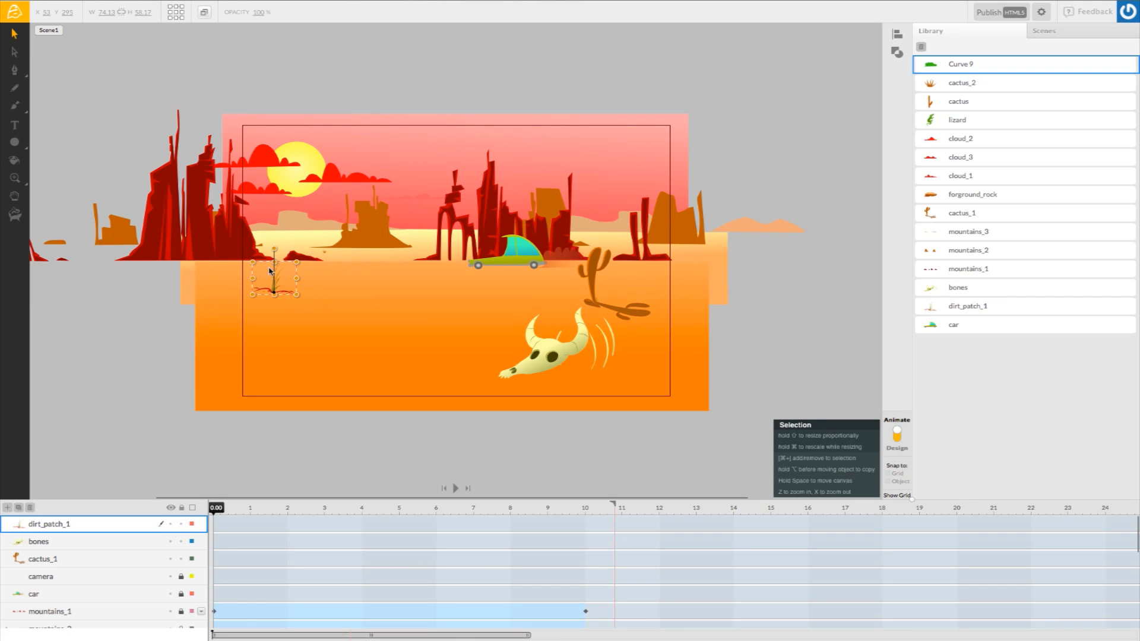
pyautogui.click(461, 323)
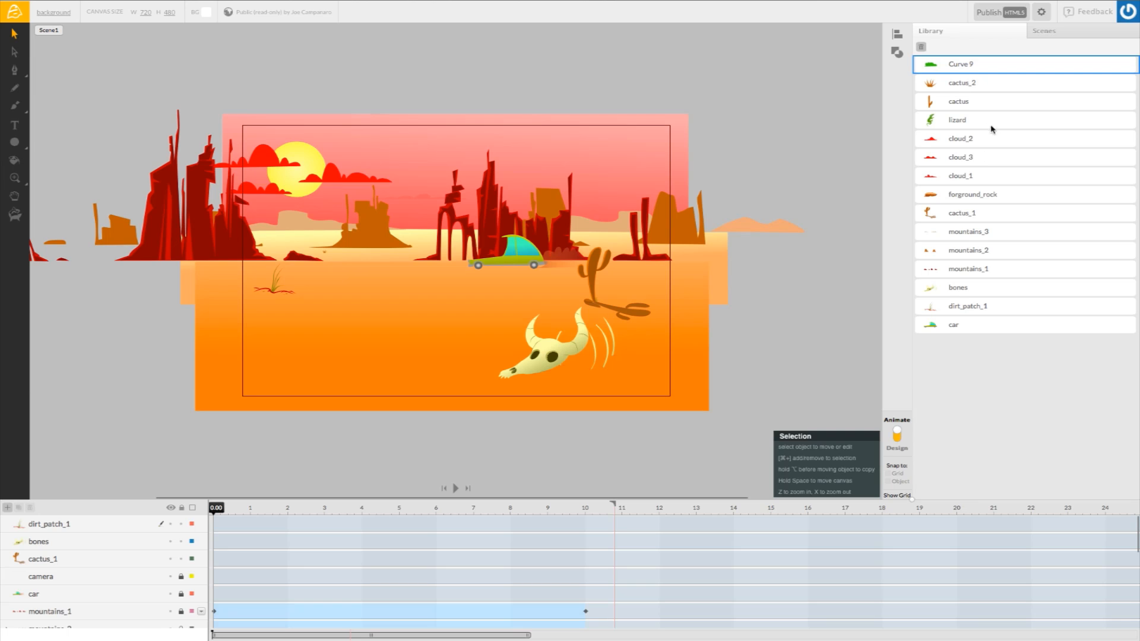
# - Place the forground_rock symbol in the lower-left foreground and put the lizard symbol over the rock's left end
pyautogui.moveTo(977, 200); pyautogui.dragTo(261, 332)
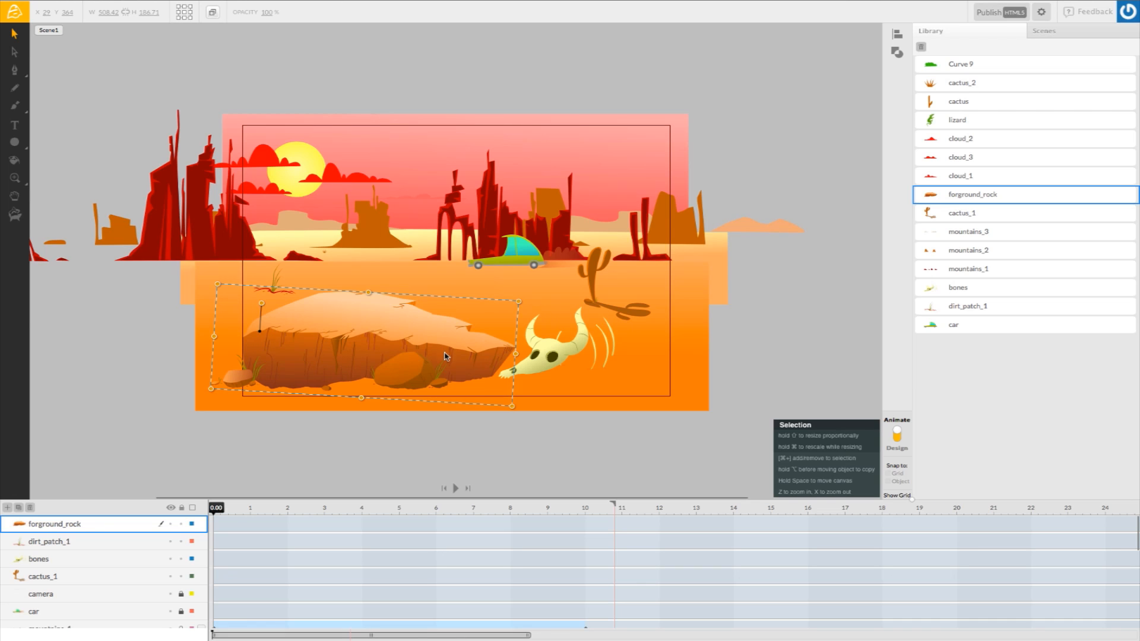
pyautogui.click(699, 343)
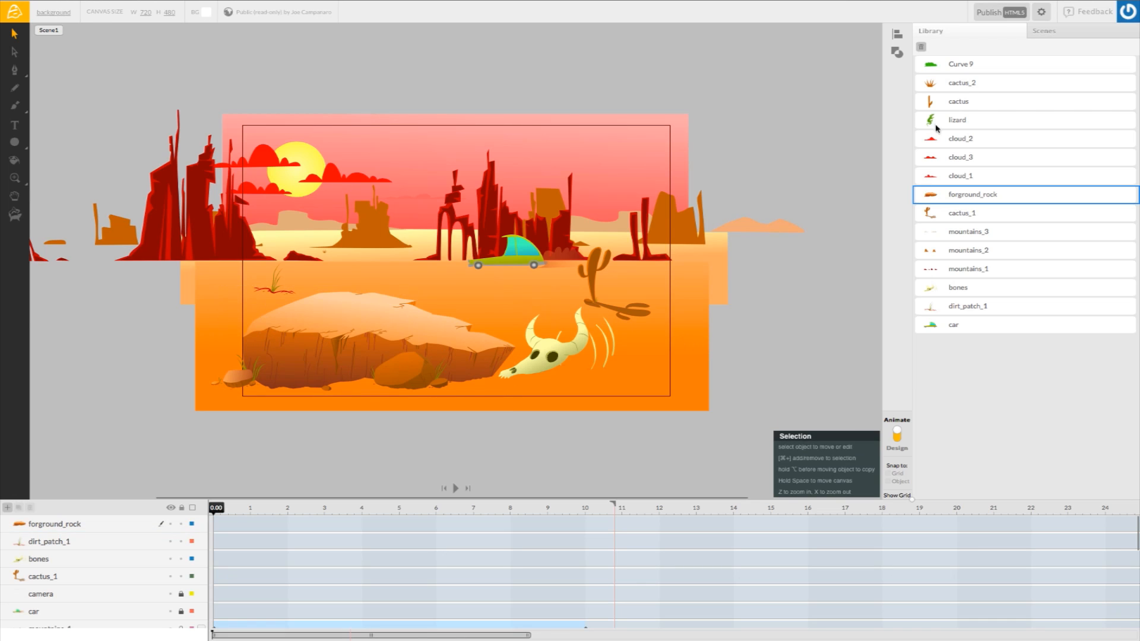
pyautogui.moveTo(956, 121); pyautogui.dragTo(299, 300)
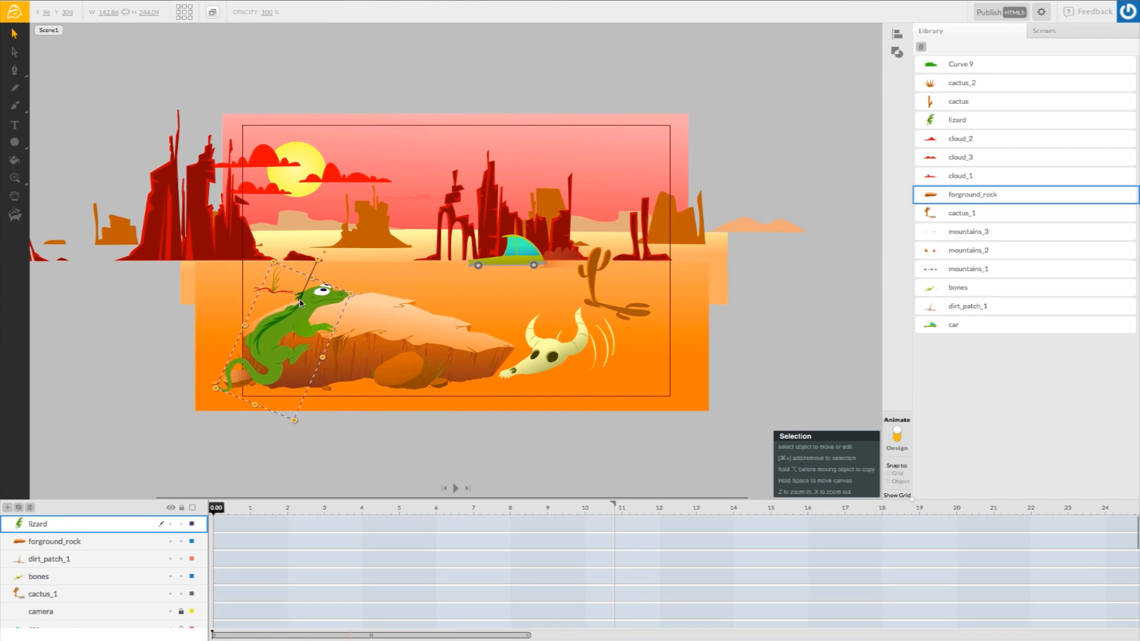
pyautogui.click(127, 344)
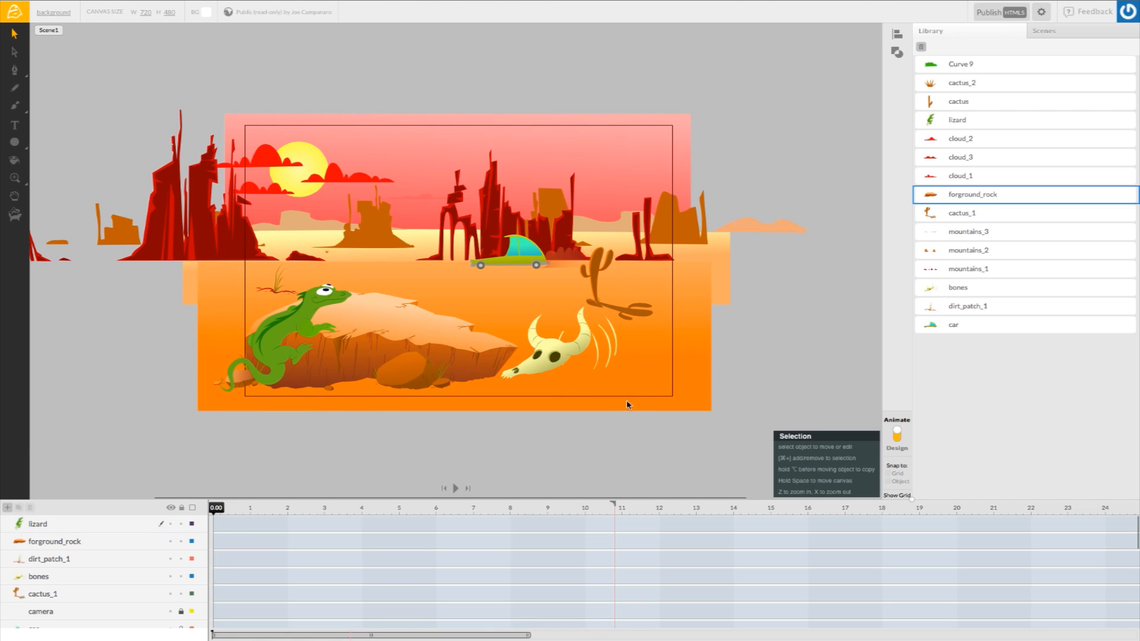
# - Shift the bones right to about X 565, Y 325, and move the camera layer to the top of the layer stack
pyautogui.moveTo(561, 357); pyautogui.dragTo(604, 357)
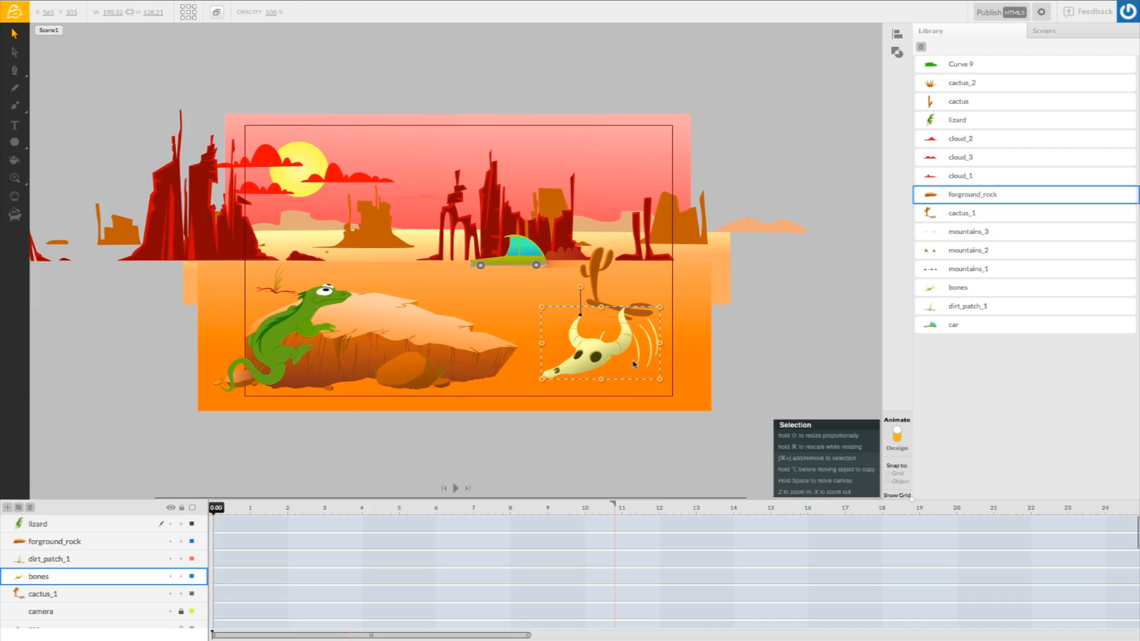
pyautogui.scroll(-1, 91, 583)
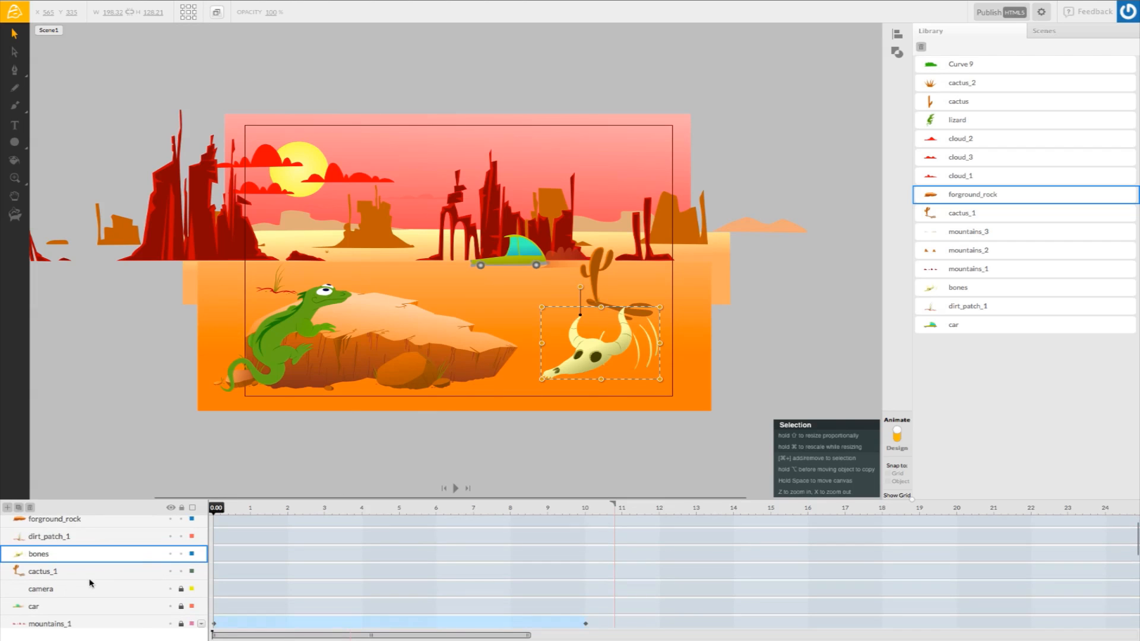
pyautogui.moveTo(70, 585); pyautogui.dragTo(83, 519)
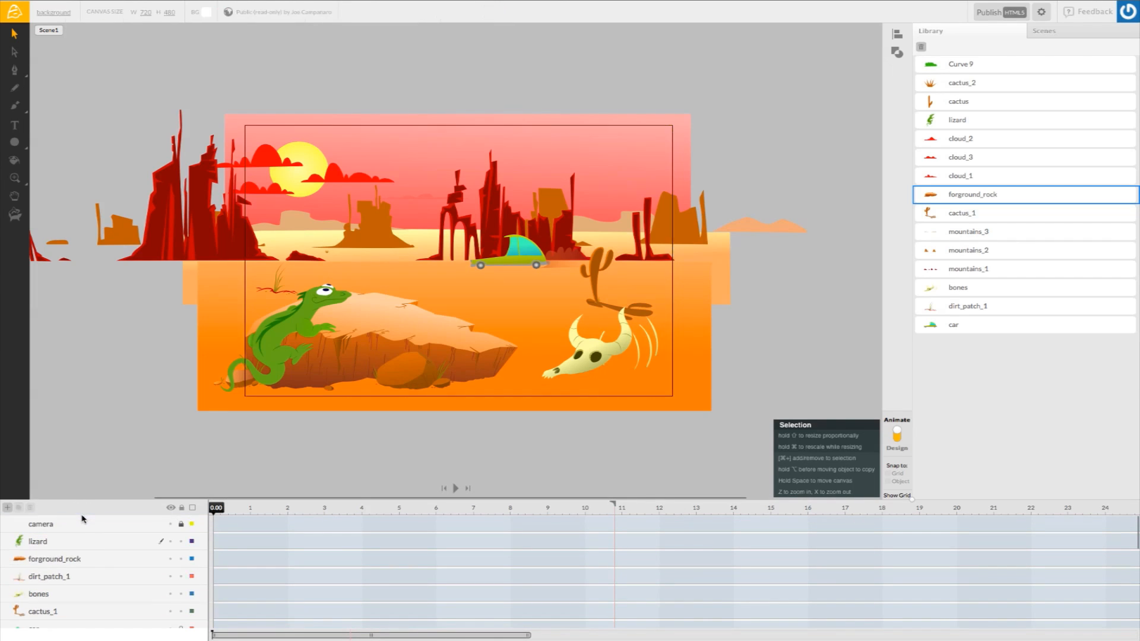
# - Hide the dirt_patch_1, bones and cactus_1 layers
pyautogui.click(169, 579)
pyautogui.click(170, 594)
pyautogui.click(170, 610)
pyautogui.scroll(-1, 121, 589)
pyautogui.scroll(2, 134, 572)
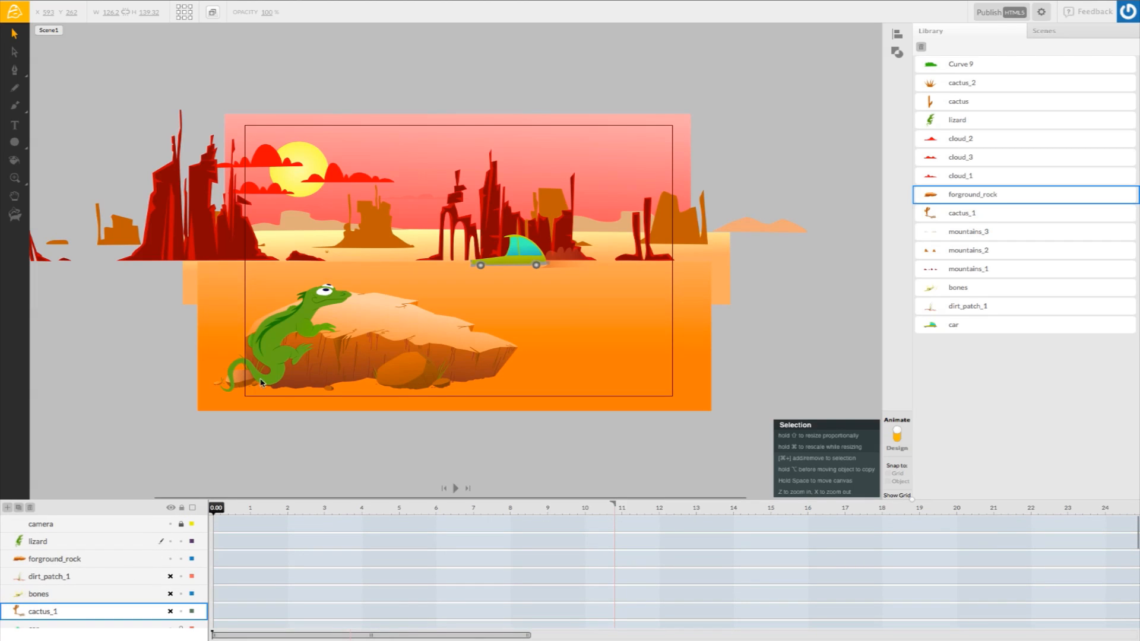
# - Raise the lizard slightly on the rock and nest the lizard layer together with forground_rock in one collapsed parent layer
pyautogui.click(268, 317)
pyautogui.moveTo(293, 325); pyautogui.dragTo(297, 336)
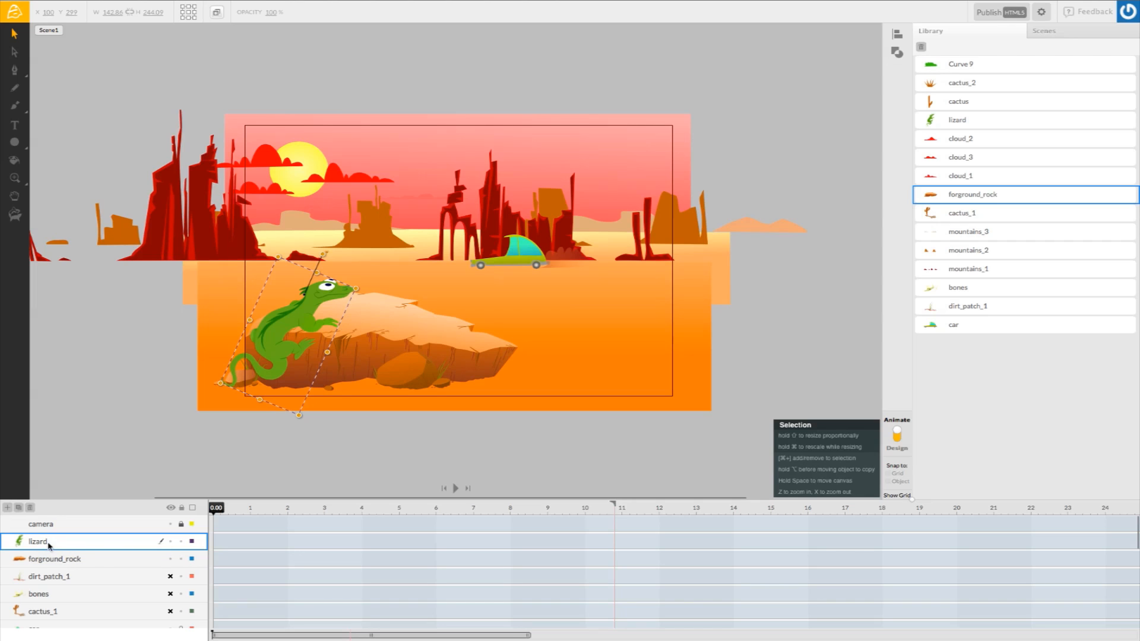
pyautogui.moveTo(39, 545); pyautogui.dragTo(51, 560)
pyautogui.click(8, 542)
pyautogui.click(71, 555)
pyautogui.click(71, 575)
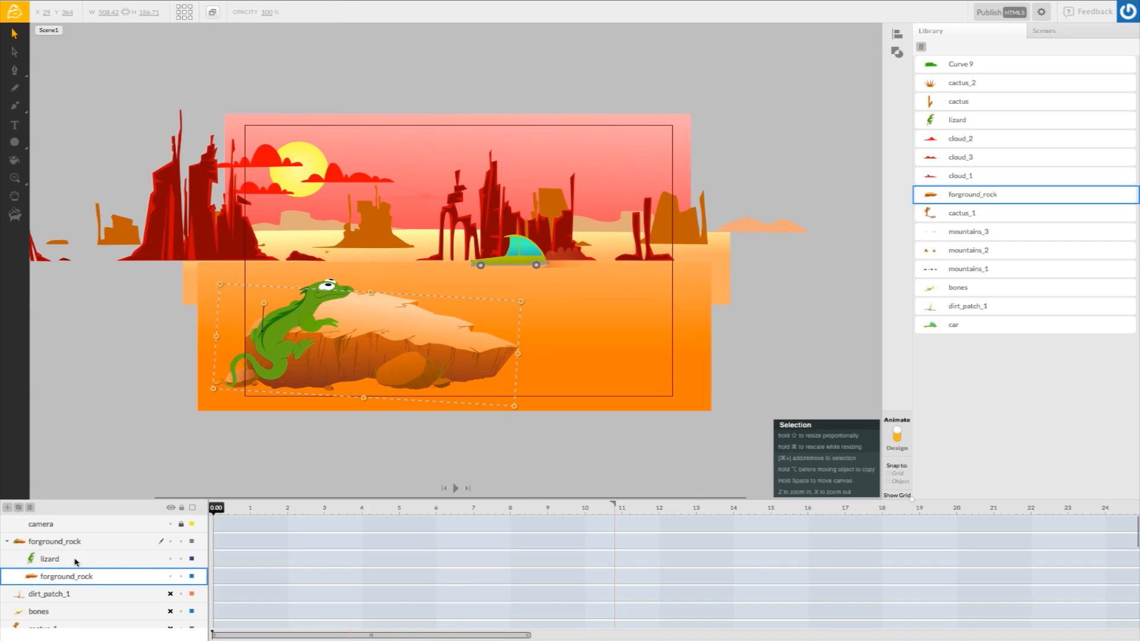
pyautogui.click(79, 561)
pyautogui.click(79, 575)
pyautogui.click(68, 542)
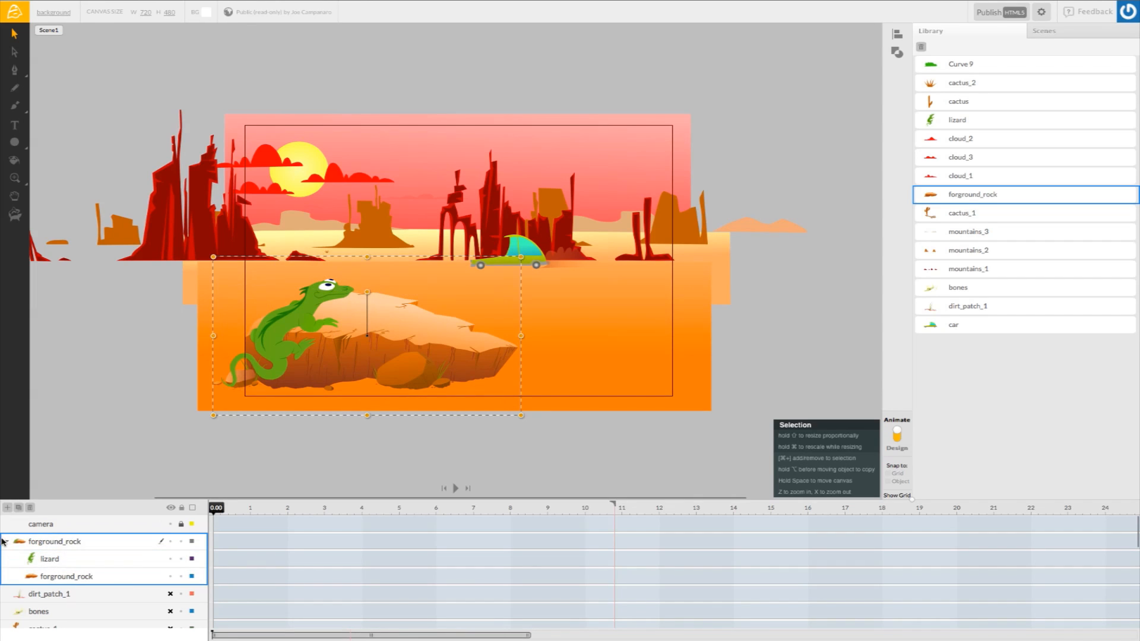
pyautogui.click(8, 542)
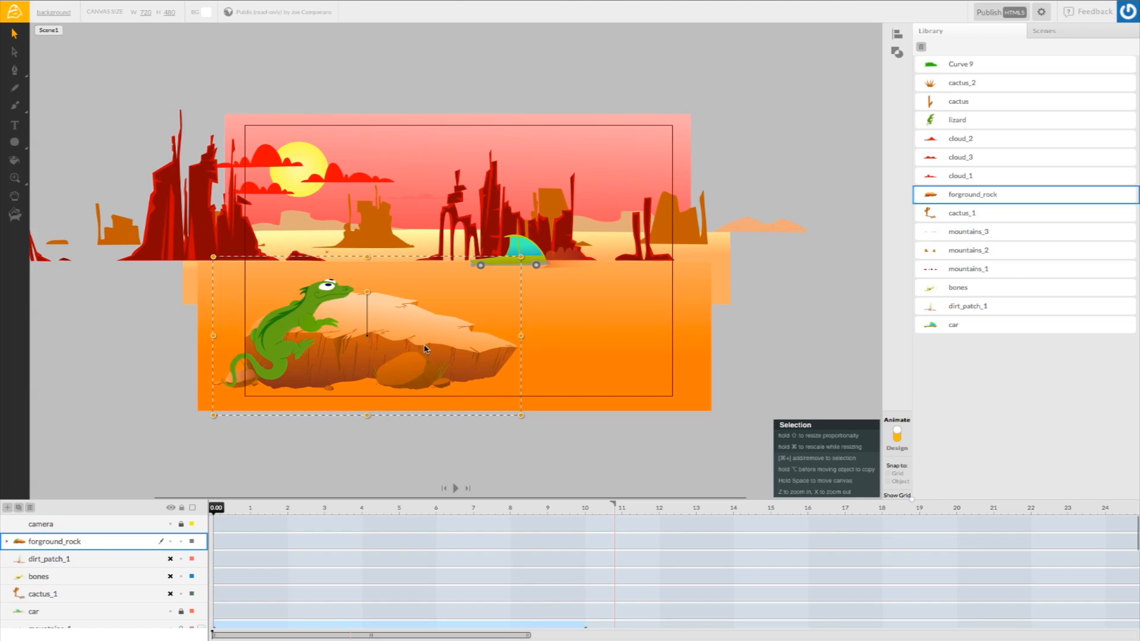
# - Animate the combined rock and lizard from the scene's left edge at 0 seconds to past its right edge at 10 seconds
pyautogui.hscroll(-1, 382, 337)
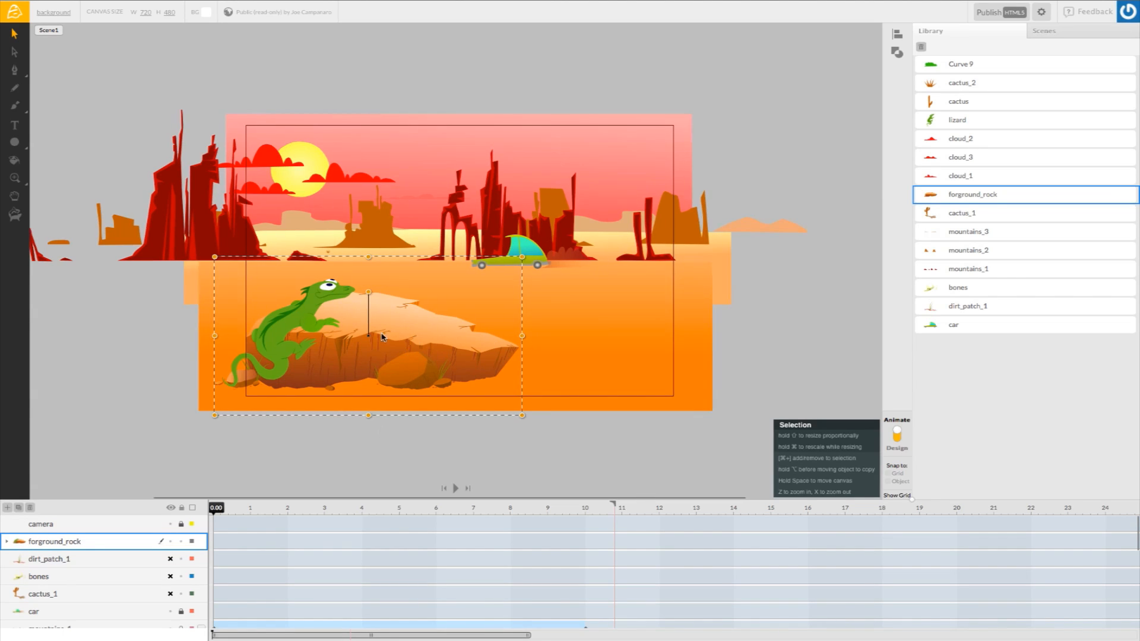
pyautogui.moveTo(408, 350); pyautogui.dragTo(248, 348)
pyautogui.moveTo(217, 509); pyautogui.dragTo(586, 543)
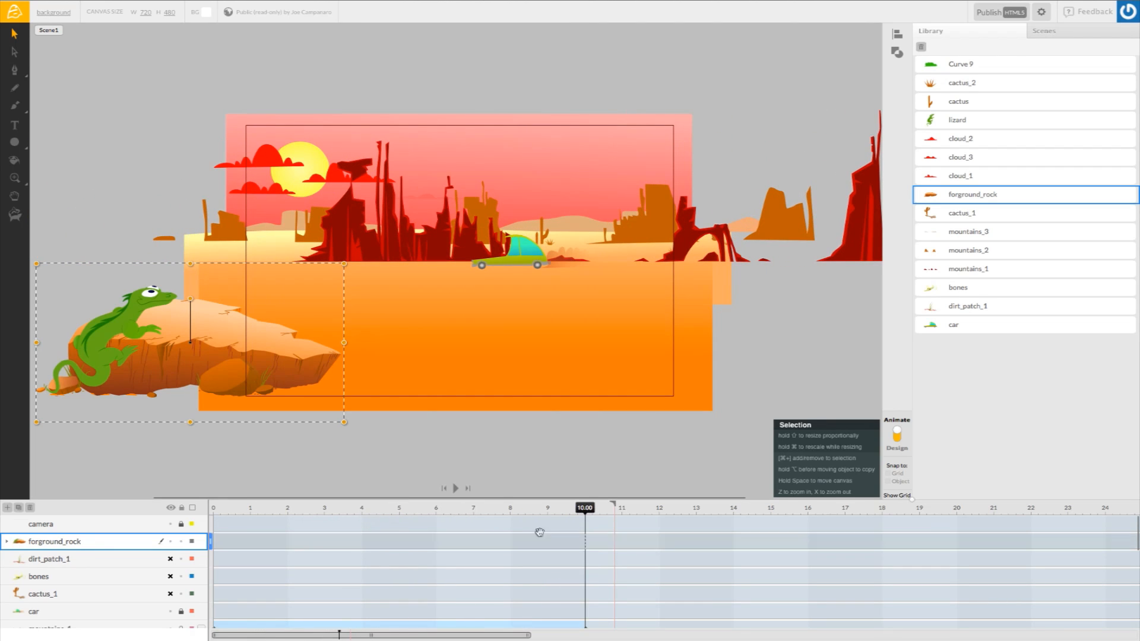
pyautogui.moveTo(162, 326); pyautogui.dragTo(742, 333)
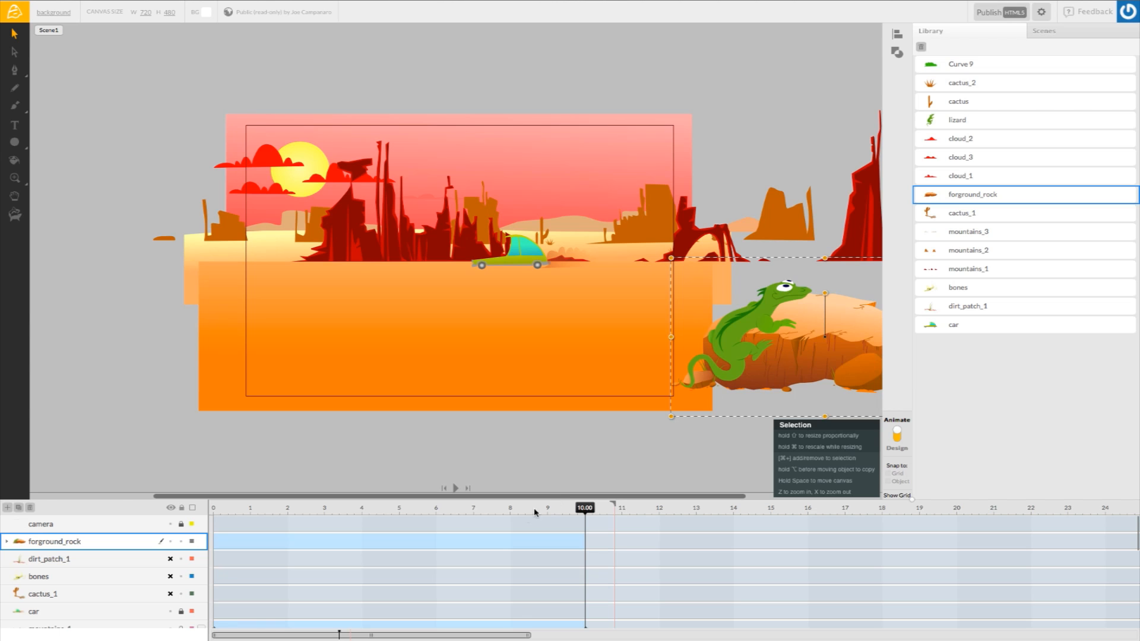
# - Expand the forground_rock parent layer to examine its keyframes and preview the rock and lizard movement from the start
pyautogui.moveTo(557, 506); pyautogui.dragTo(170, 534)
pyautogui.click(9, 542)
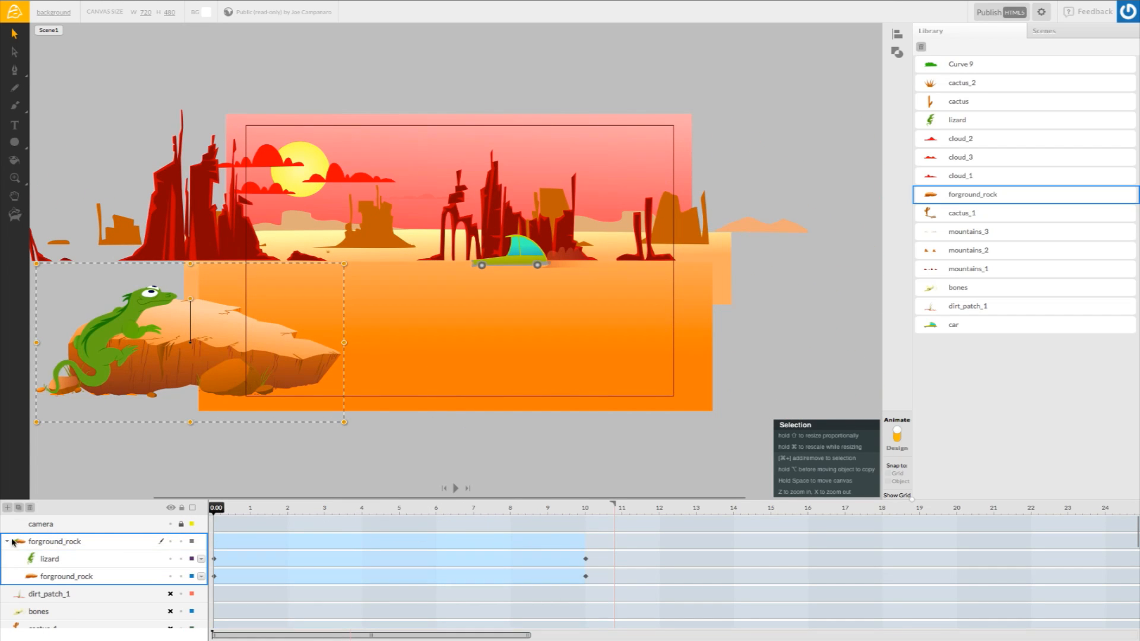
pyautogui.moveTo(217, 509); pyautogui.dragTo(214, 546)
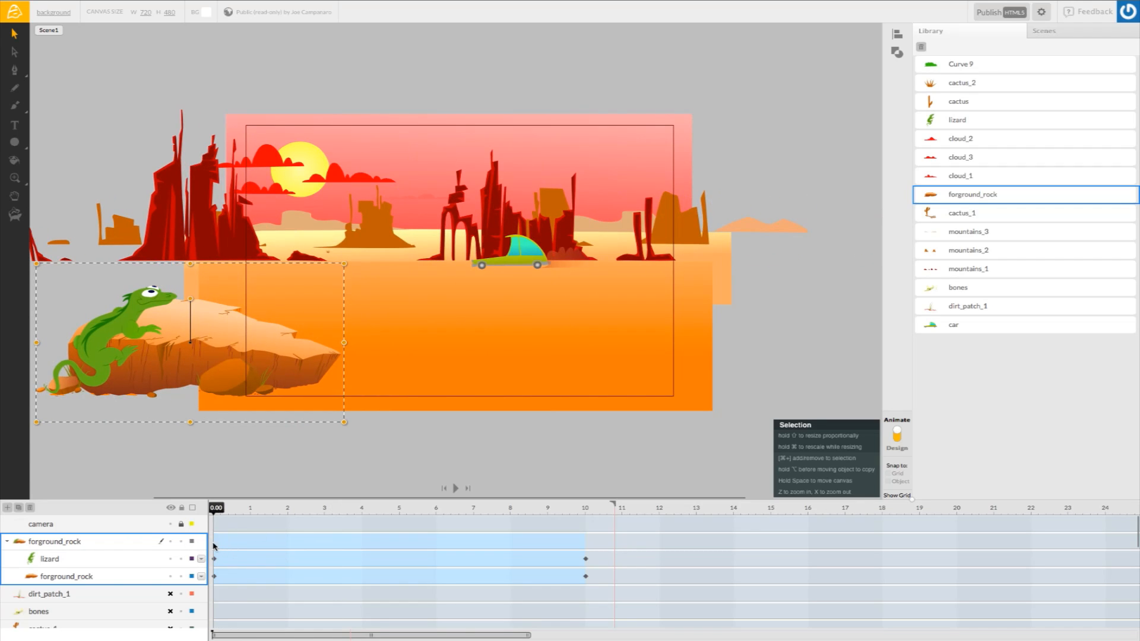
pyautogui.click(456, 489)
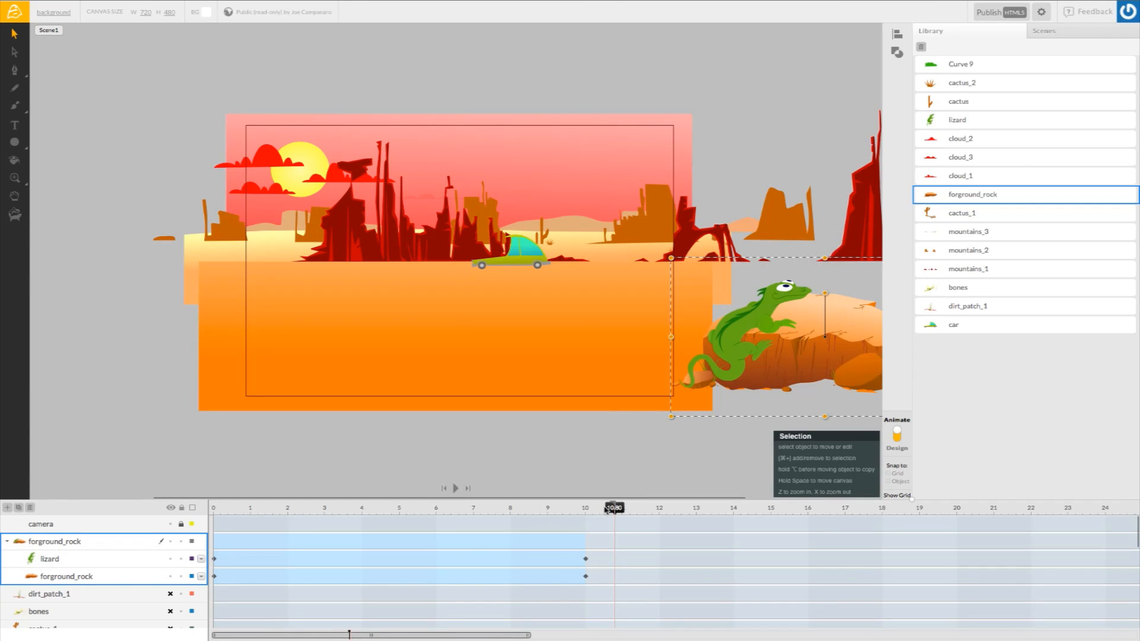
pyautogui.moveTo(565, 509); pyautogui.dragTo(201, 530)
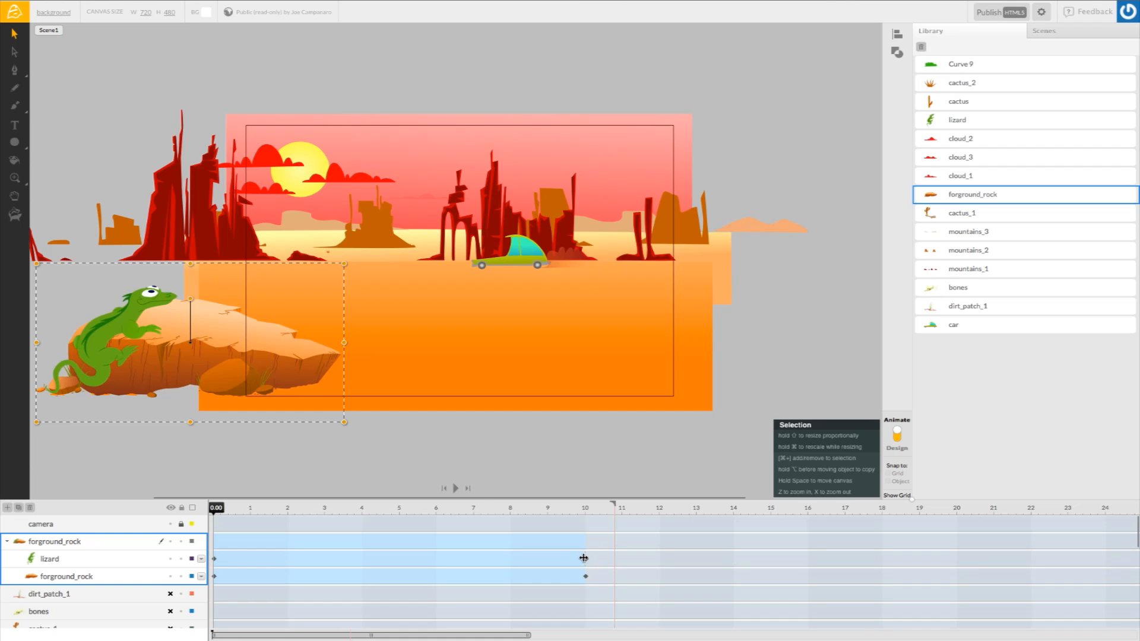
# - Move the end keyframes of the lizard and forground_rock layers to 6 seconds and preview the faster pass
pyautogui.moveTo(587, 561); pyautogui.dragTo(436, 560)
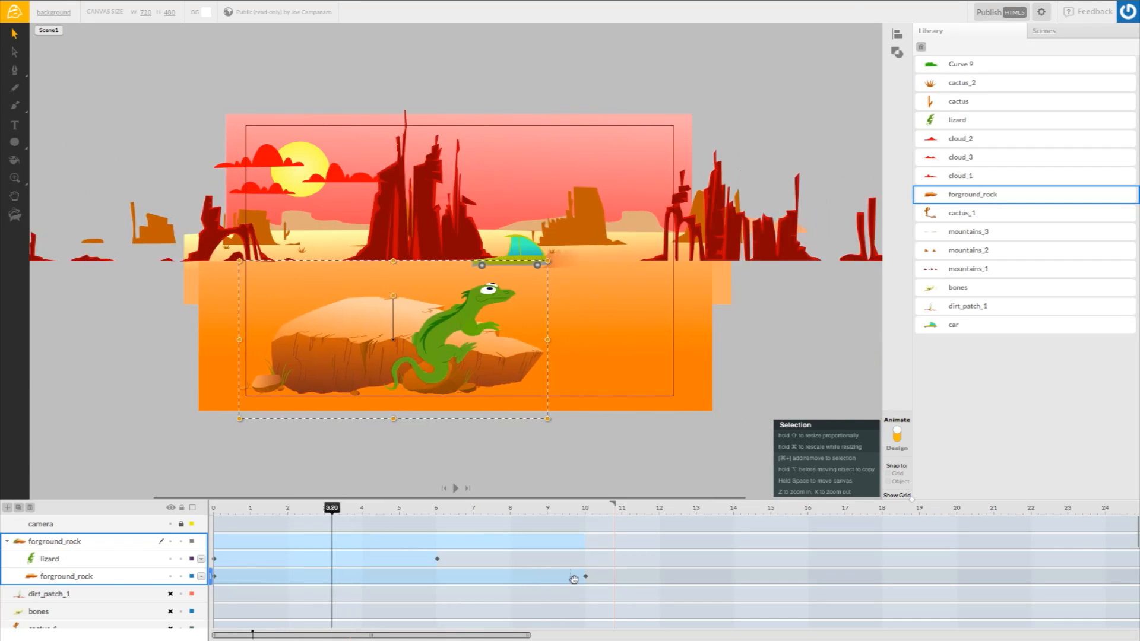
pyautogui.moveTo(582, 575); pyautogui.dragTo(437, 576)
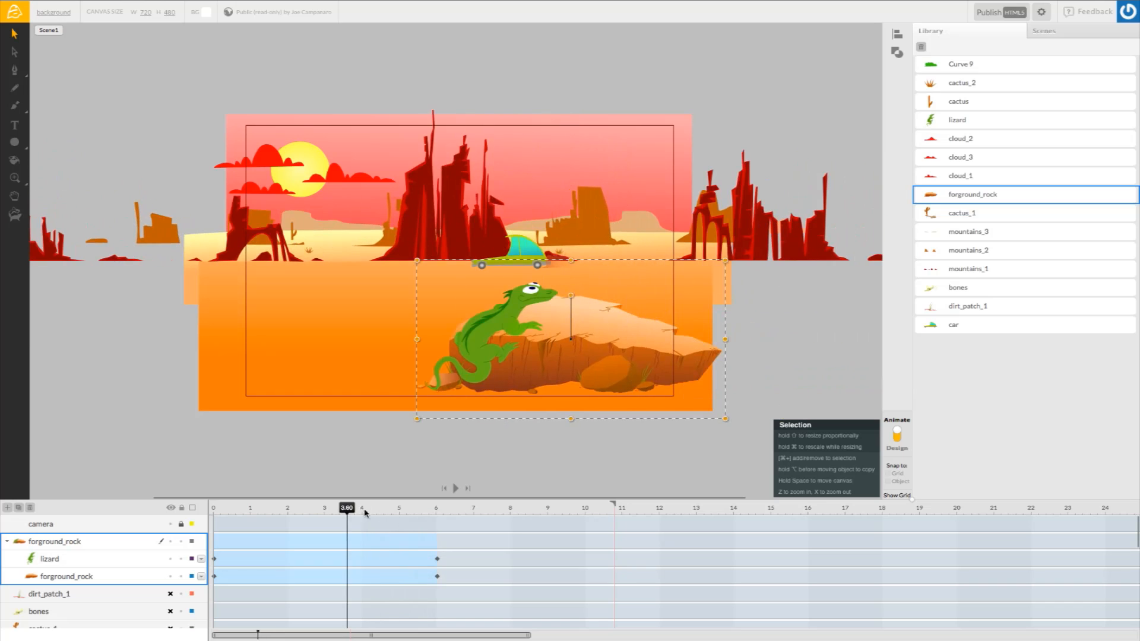
pyautogui.moveTo(325, 507); pyautogui.dragTo(202, 526)
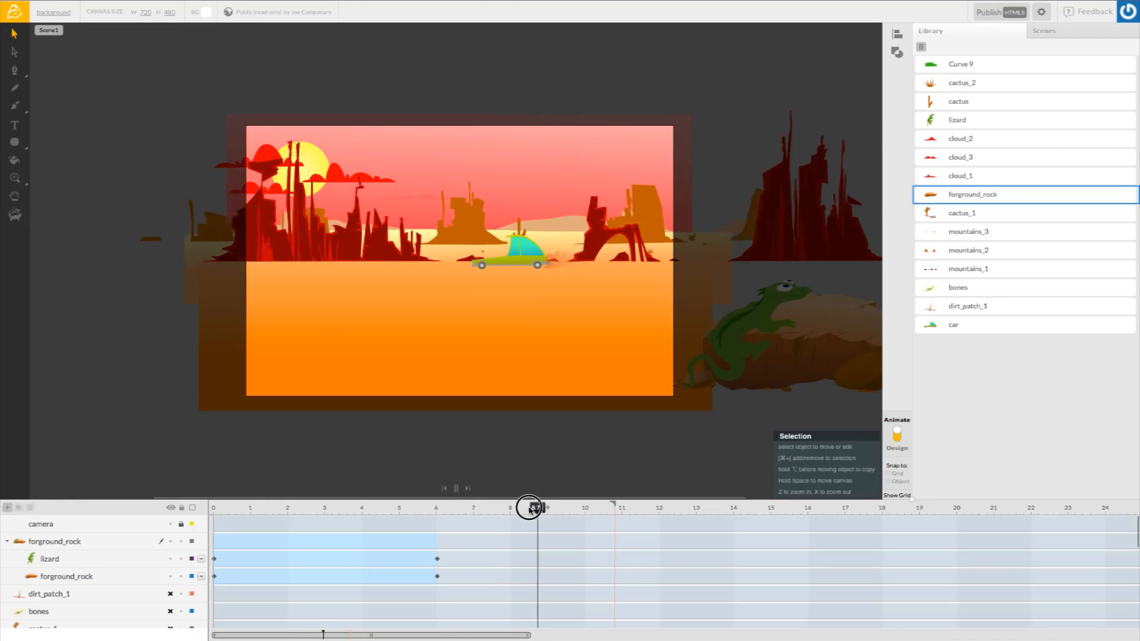
pyautogui.press('space')
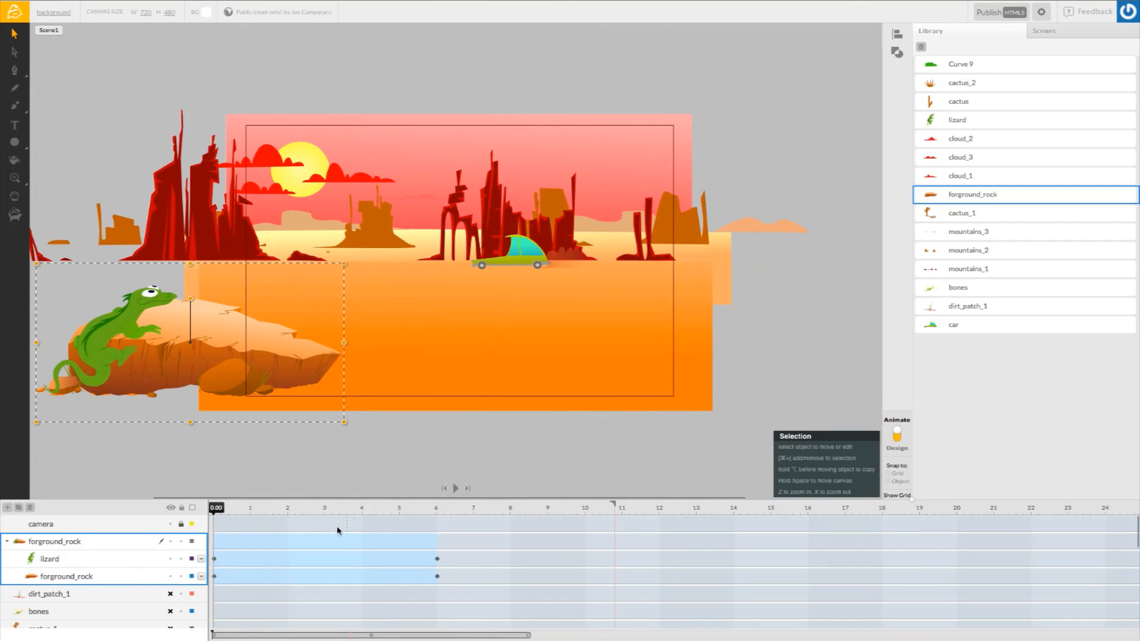
pyautogui.click(213, 508)
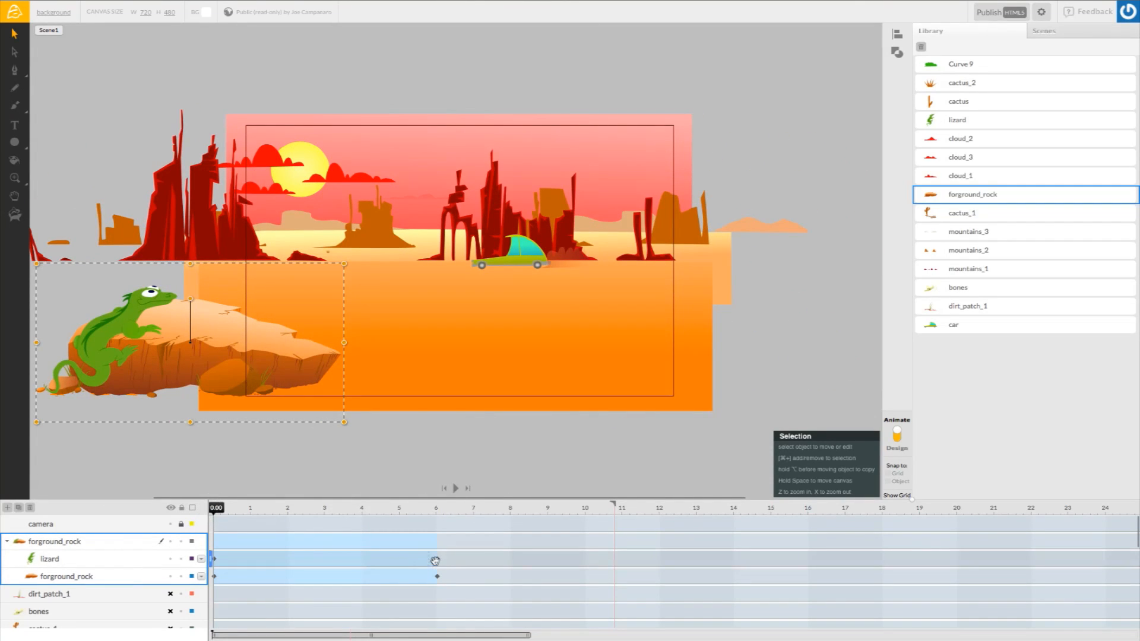
# - Move the end keyframes of the lizard and forground_rock layers to 5 seconds and play the animation from the start
pyautogui.moveTo(437, 560); pyautogui.dragTo(399, 577)
pyautogui.moveTo(397, 509); pyautogui.dragTo(394, 535)
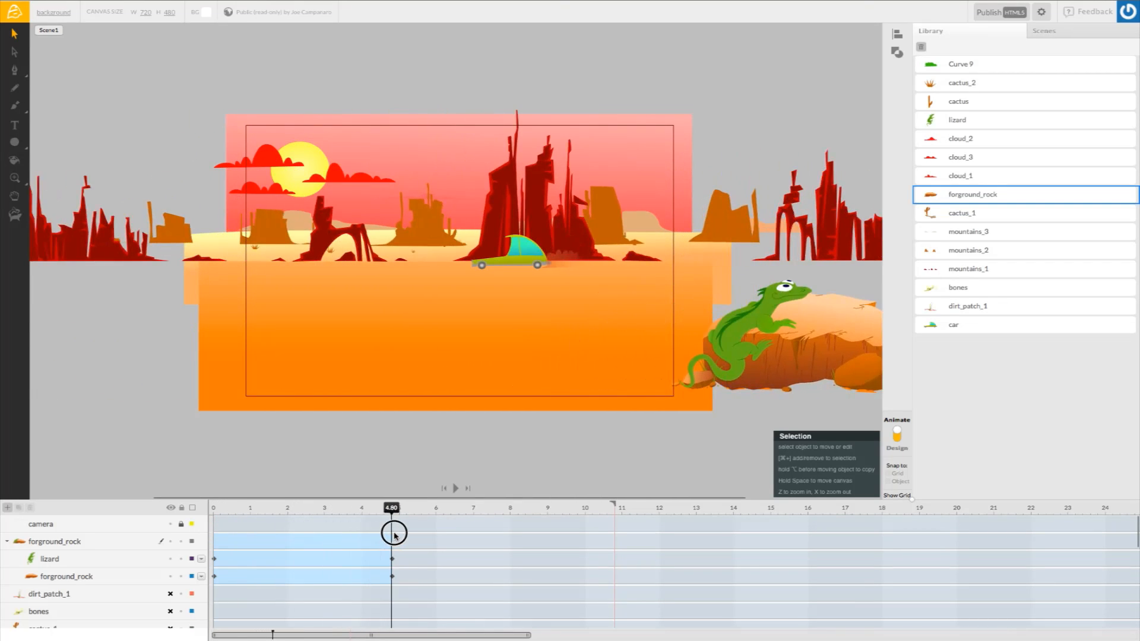
pyautogui.moveTo(392, 558); pyautogui.dragTo(402, 575)
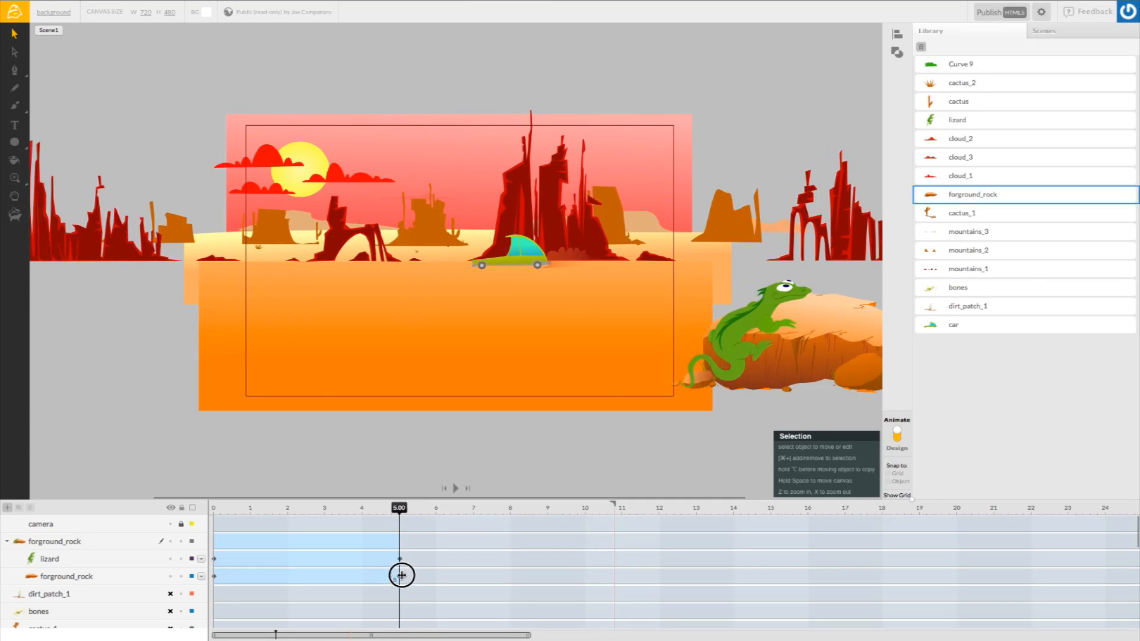
pyautogui.moveTo(403, 512); pyautogui.dragTo(213, 513)
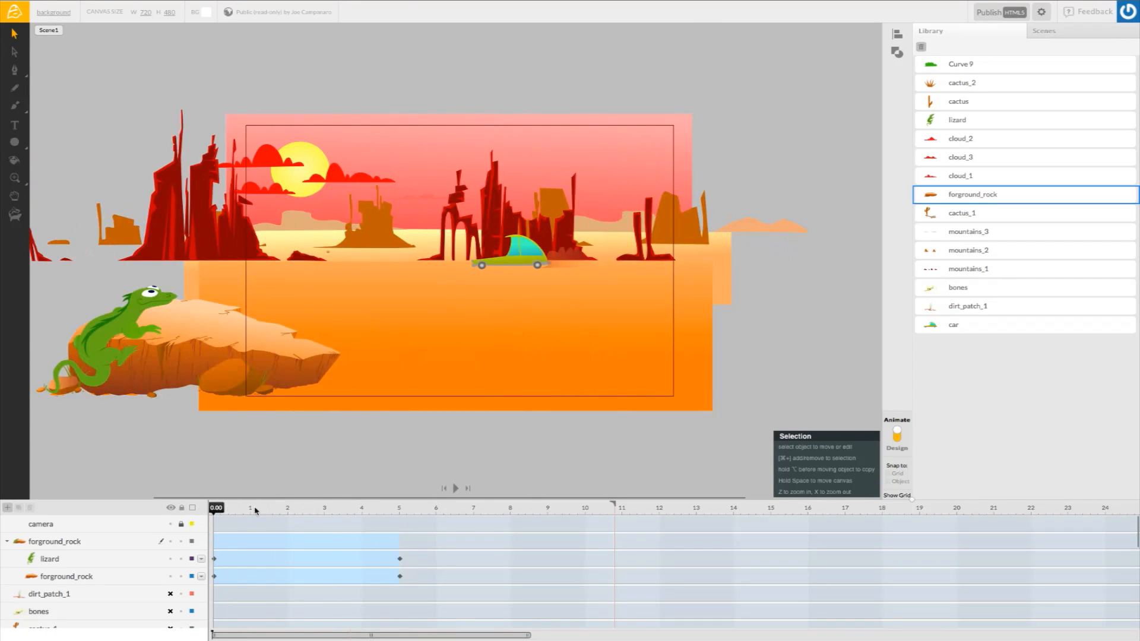
pyautogui.click(456, 488)
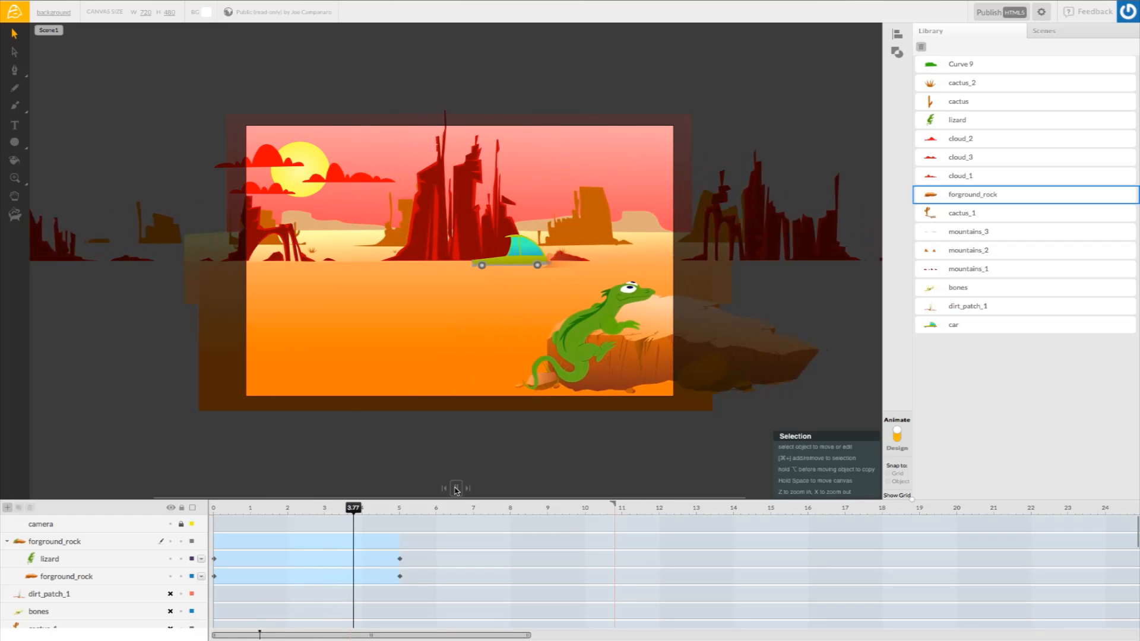
pyautogui.click(456, 488)
pyautogui.moveTo(377, 507); pyautogui.dragTo(174, 519)
# - Open the lizard for editing and rename its Group 4, Group 2 and Group 1 layers to eye_1, arm_1 and leg_1
pyautogui.doubleClick(128, 311)
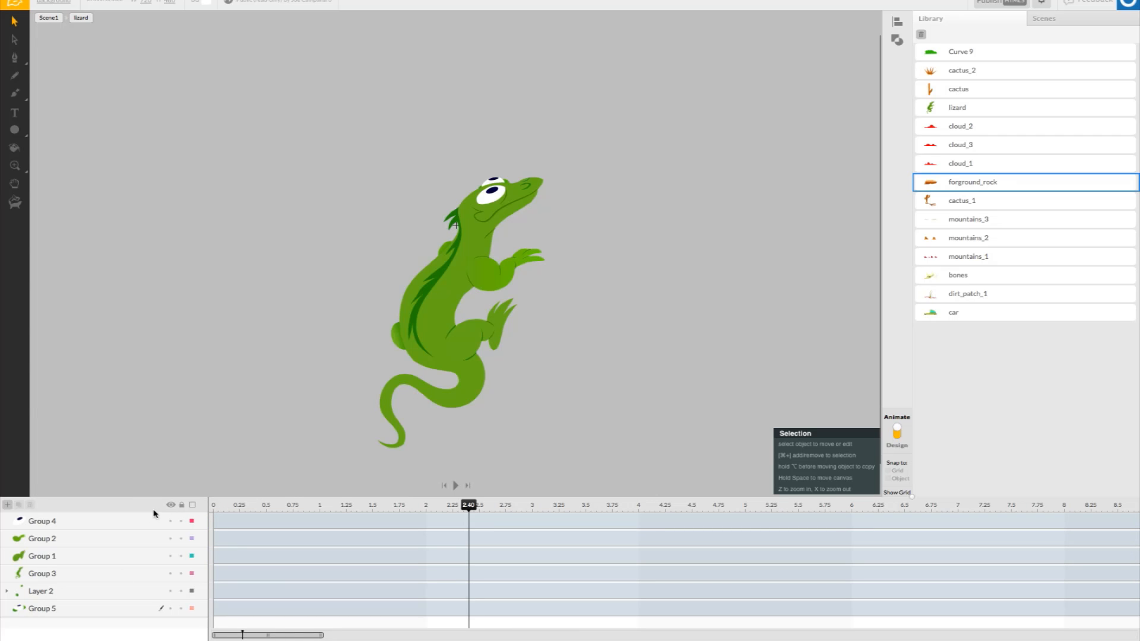
pyautogui.doubleClick(46, 523)
pyautogui.write('eye_1')
pyautogui.doubleClick(40, 538)
pyautogui.write('arm_')
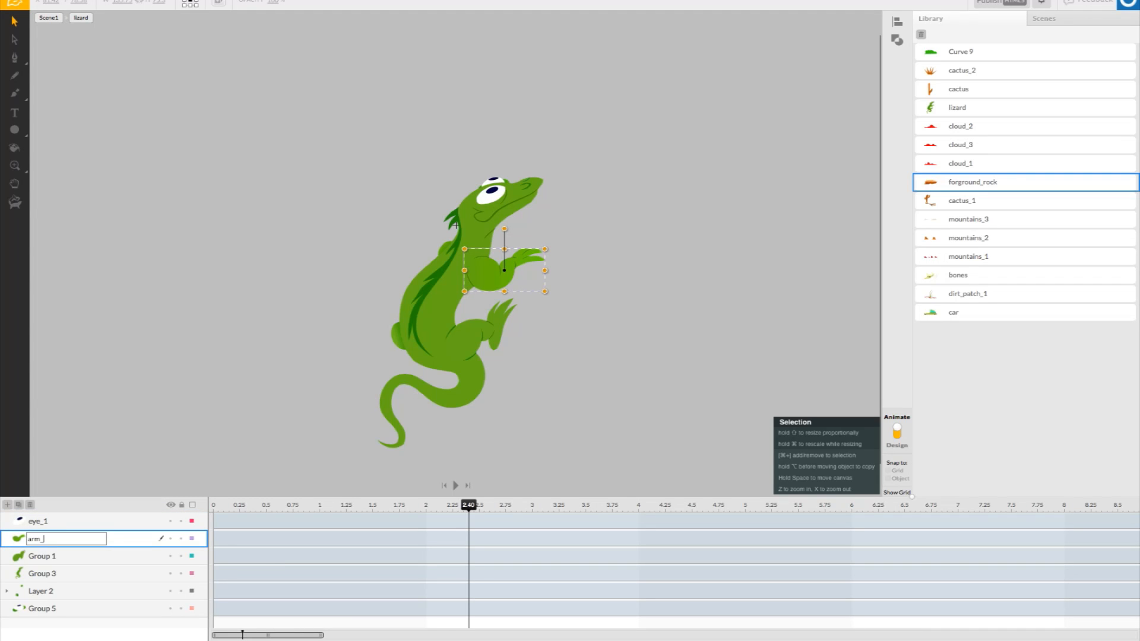
pyautogui.doubleClick(45, 559)
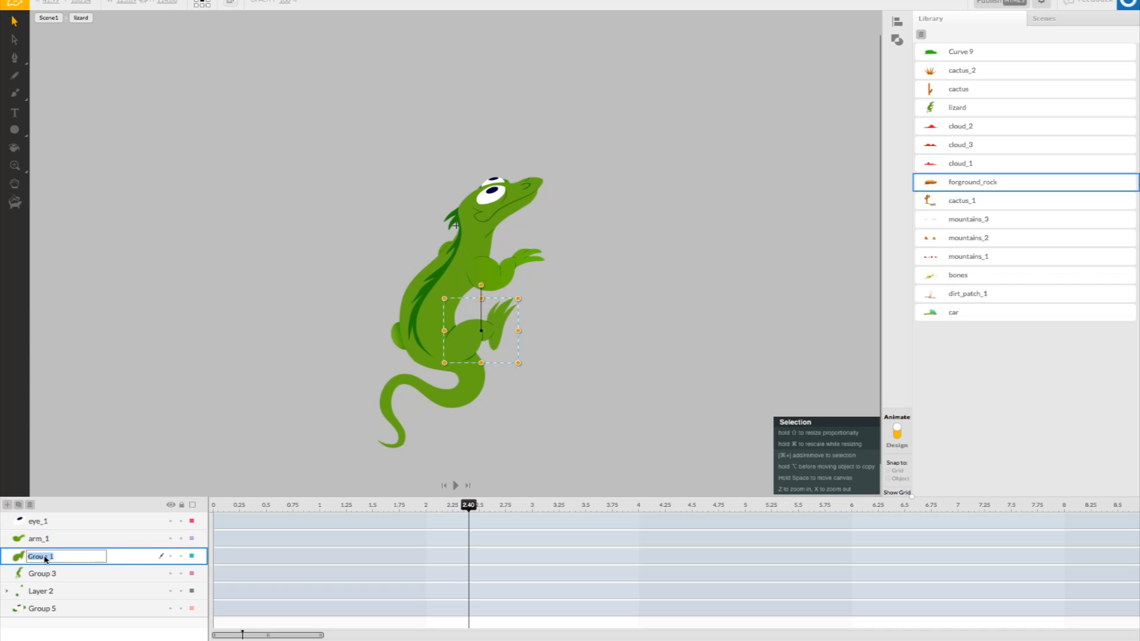
pyautogui.write('leg_1')
# - Rename the lizard's Group 3, Layer 2 and Group 5 layers to body, backlegs and eye_2
pyautogui.doubleClick(52, 575)
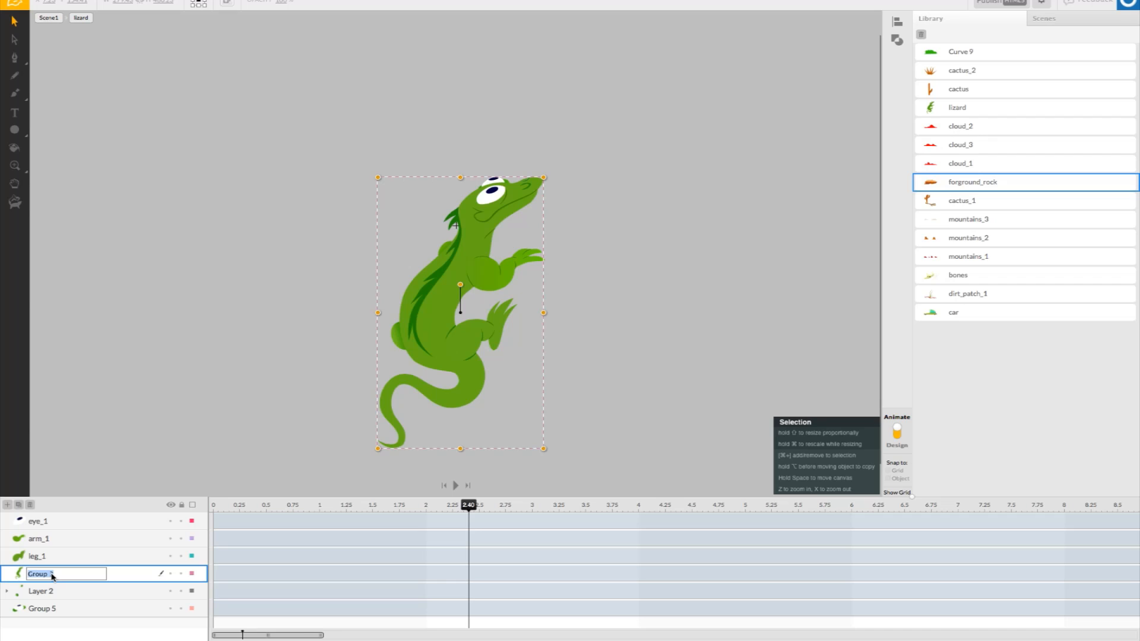
pyautogui.write('body')
pyautogui.click(62, 592)
pyautogui.doubleClick(47, 592)
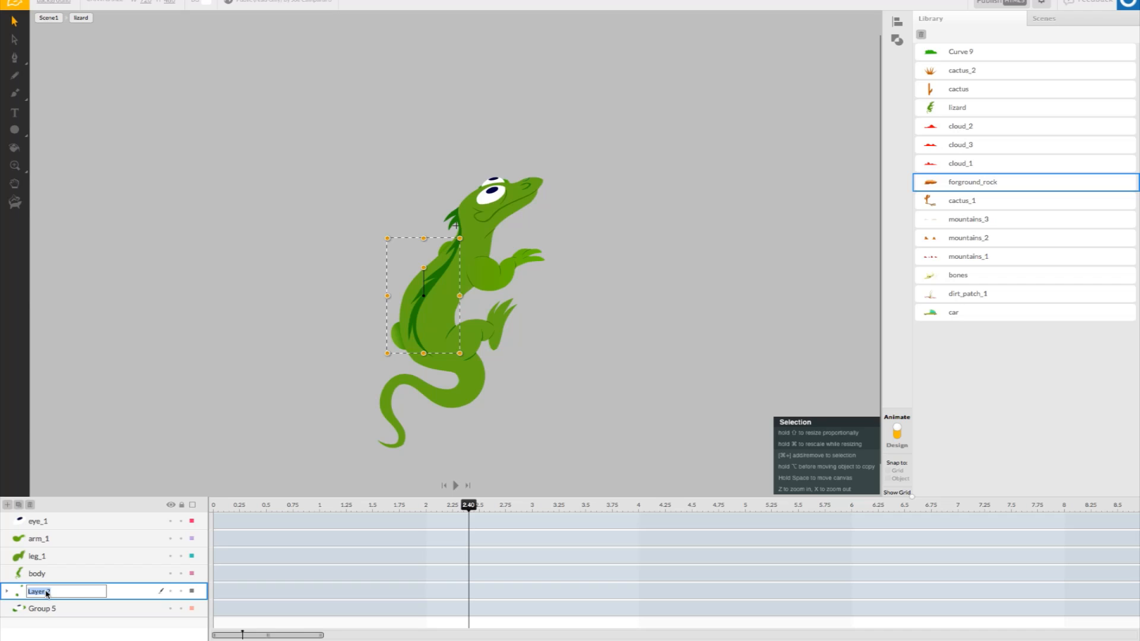
pyautogui.write('backlegs')
pyautogui.click(53, 612)
pyautogui.doubleClick(45, 611)
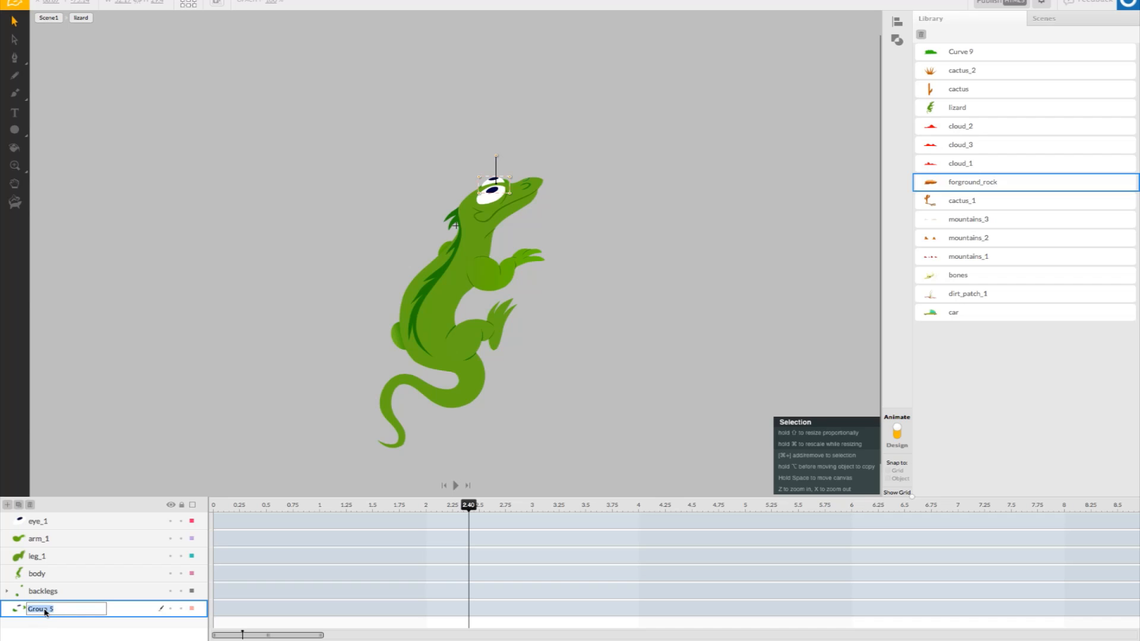
pyautogui.write('eye_2')
pyautogui.press('Return')
pyautogui.click(282, 420)
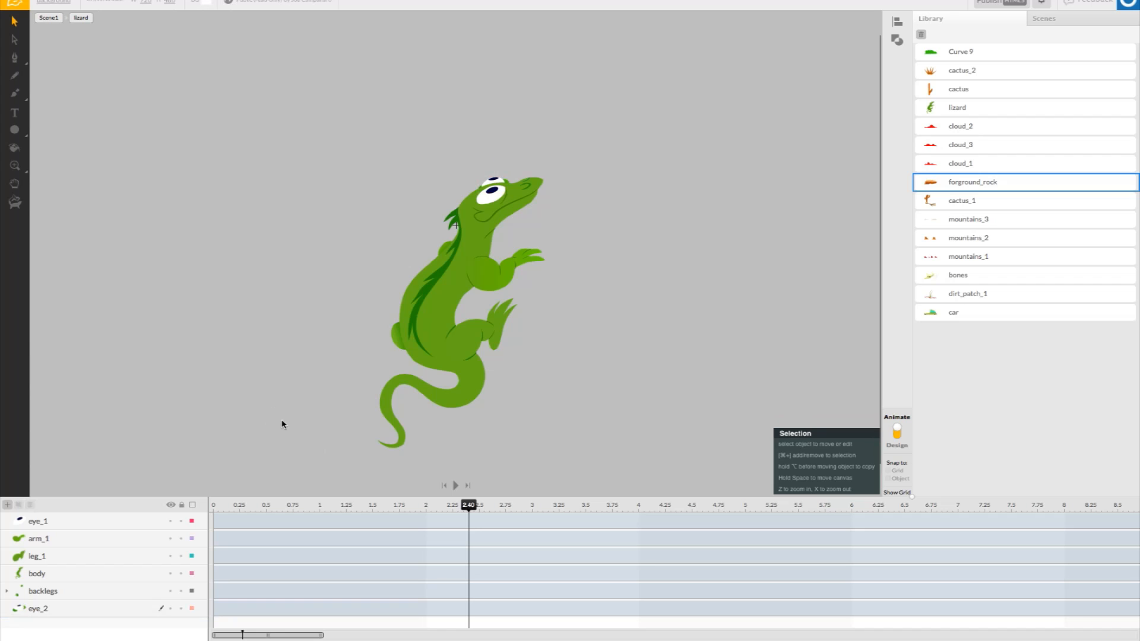
pyautogui.moveTo(474, 507); pyautogui.dragTo(426, 518)
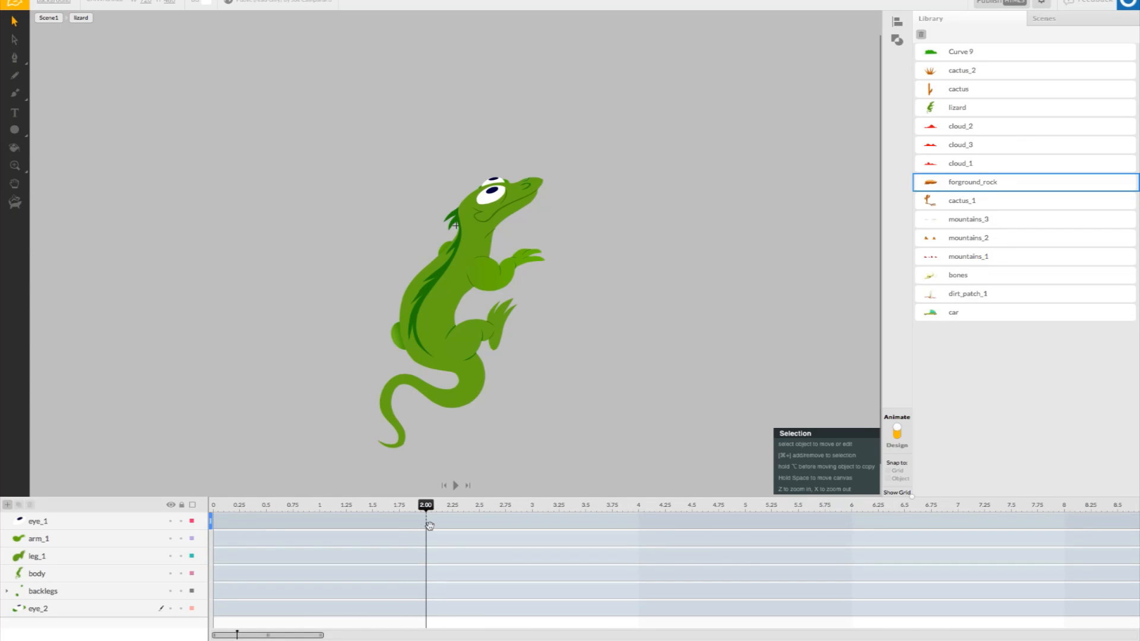
pyautogui.click(125, 522)
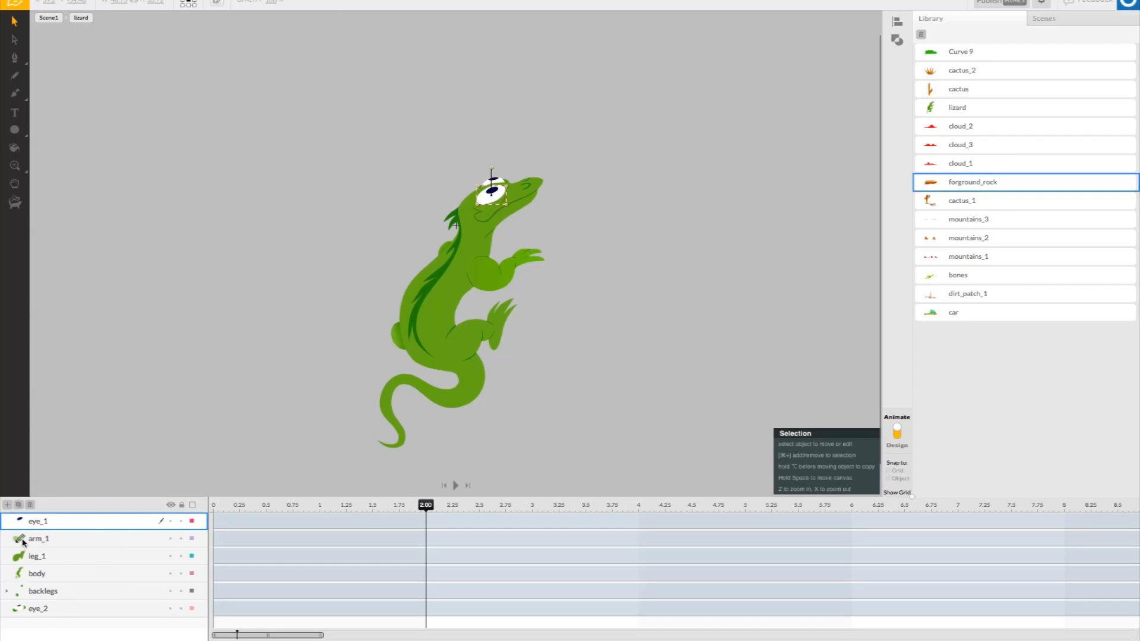
pyautogui.click(7, 505)
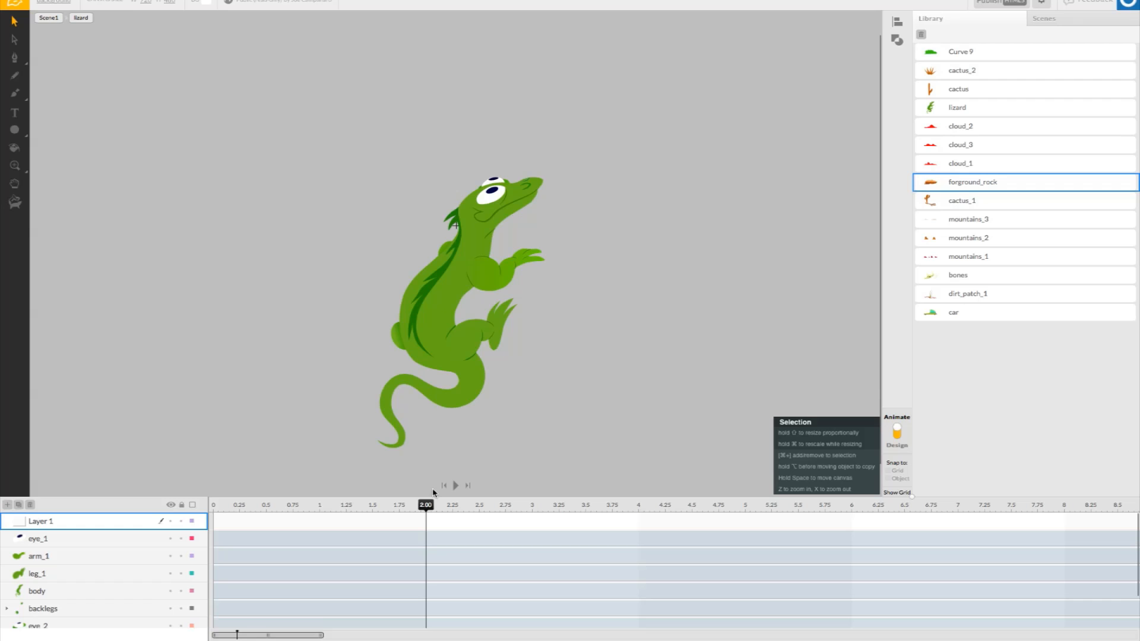
pyautogui.press('Delete')
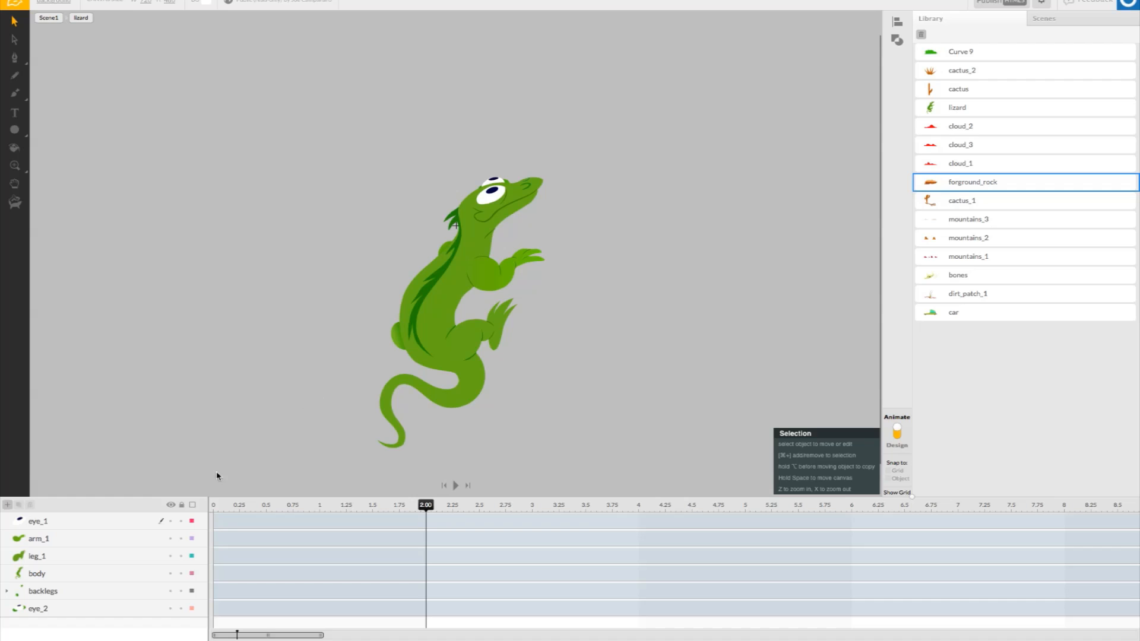
# - Open the eye_1 group on the lizard's head and copy its white eye shape, the Curve 1 layer
pyautogui.click(105, 526)
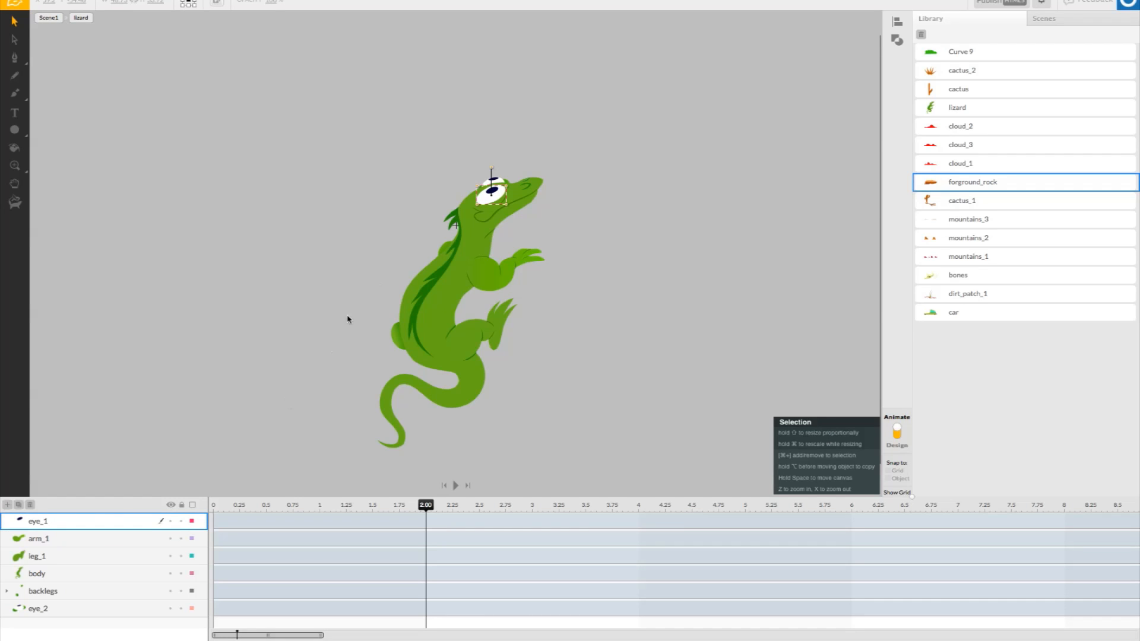
pyautogui.click(15, 165)
pyautogui.click(522, 199)
pyautogui.click(503, 146)
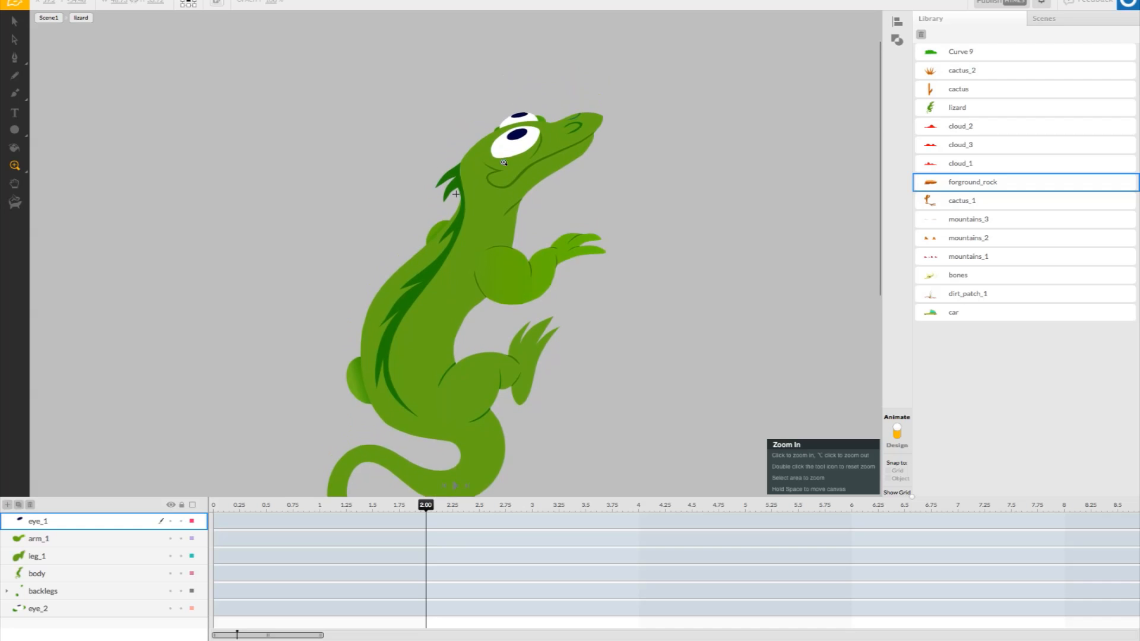
pyautogui.click(521, 153)
pyautogui.scroll(3, 504, 172)
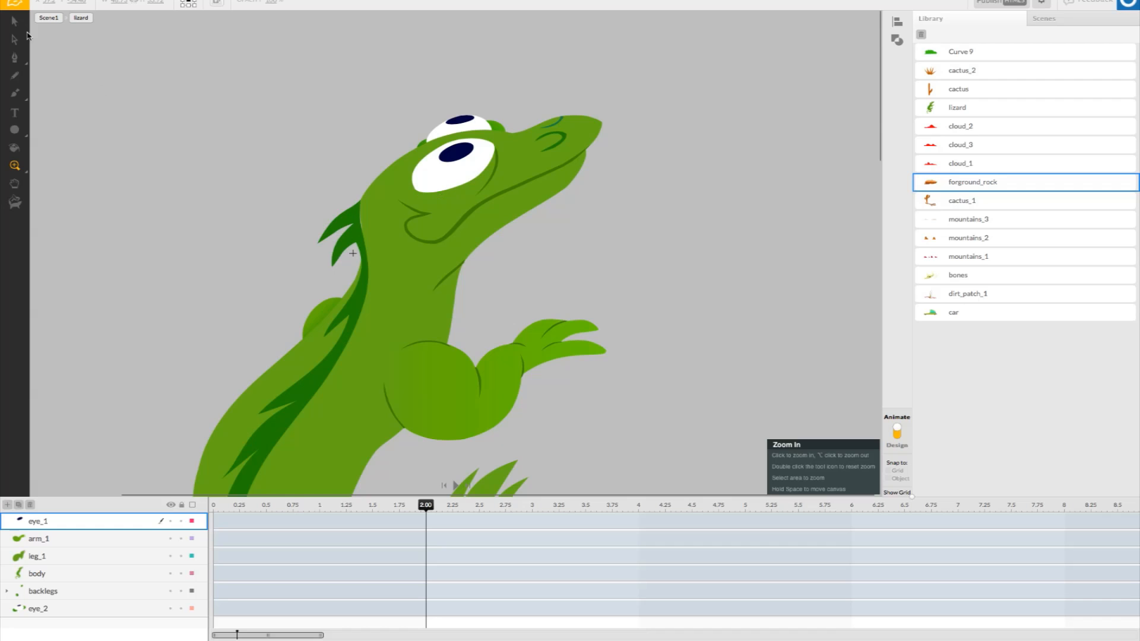
pyautogui.click(15, 20)
pyautogui.click(455, 188)
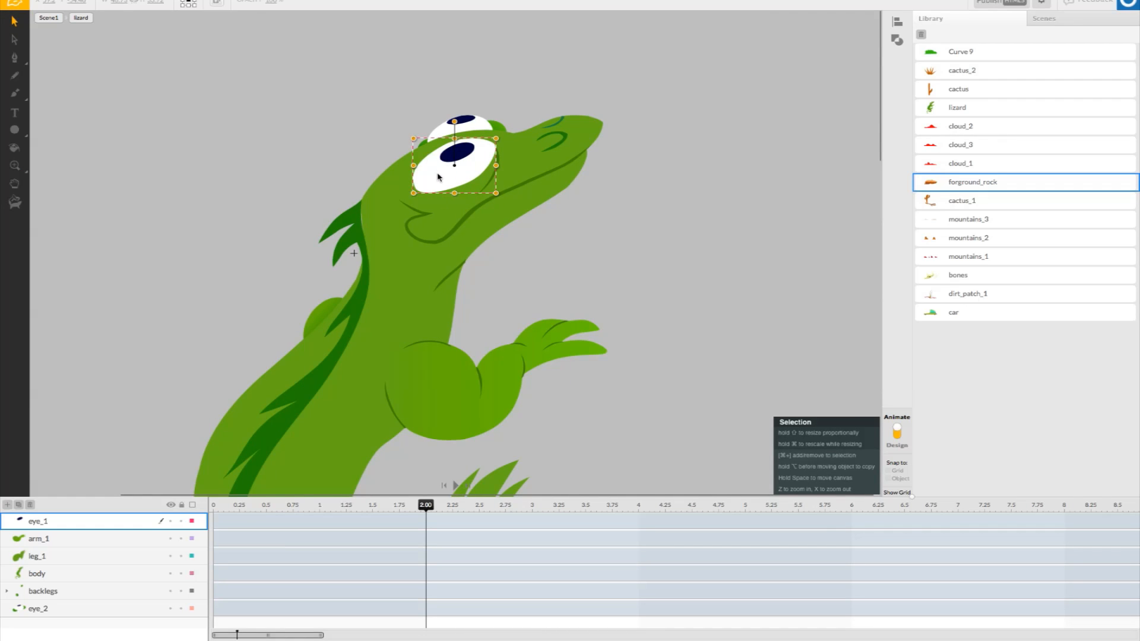
pyautogui.doubleClick(438, 176)
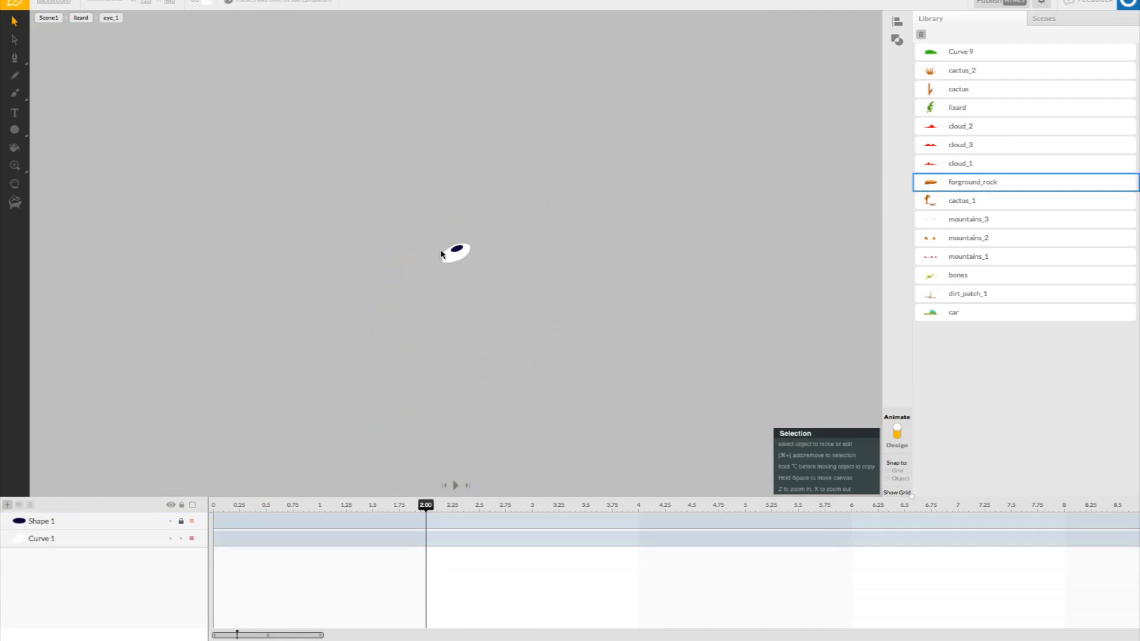
pyautogui.click(54, 542)
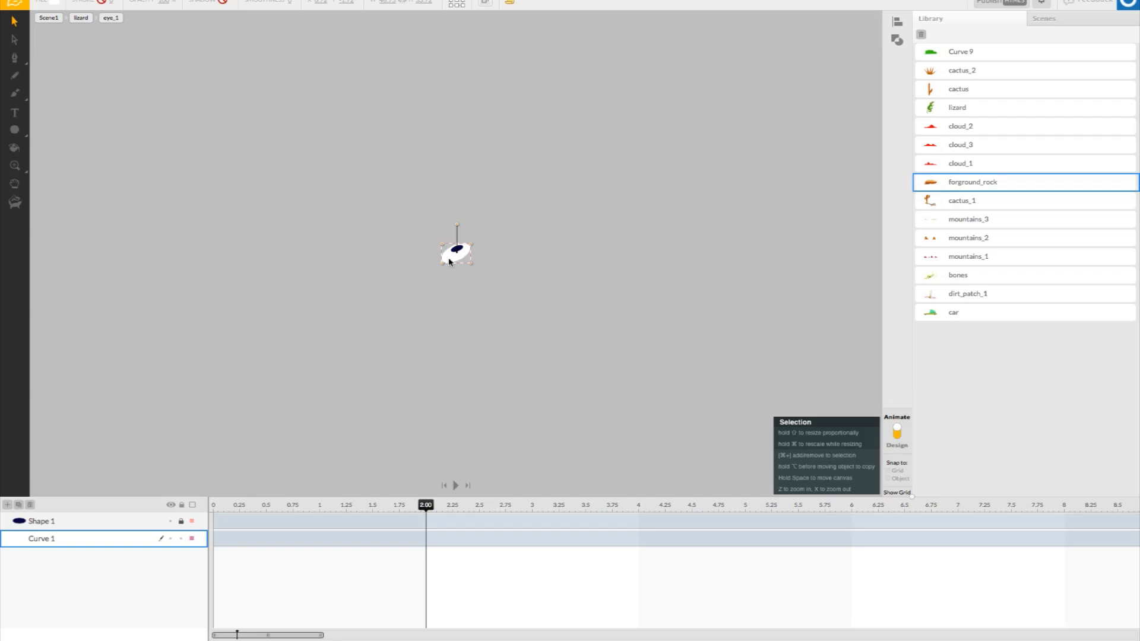
# - Return to the lizard and paste the copied white eye shape onto a new layer above eye_1
pyautogui.click(81, 18)
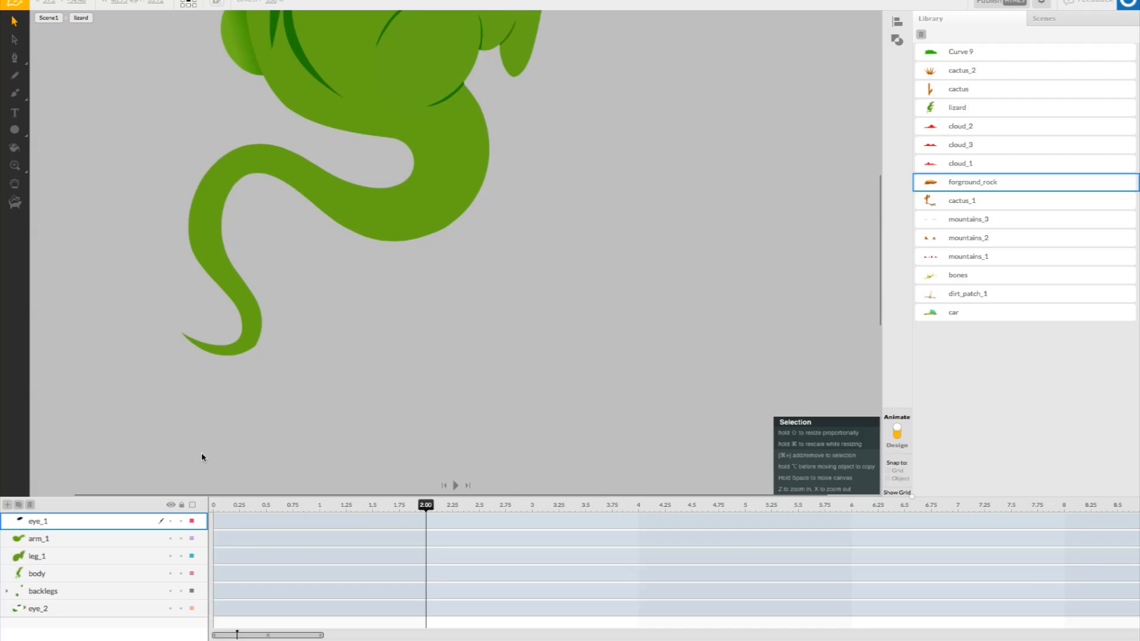
pyautogui.press('super+shift+g')
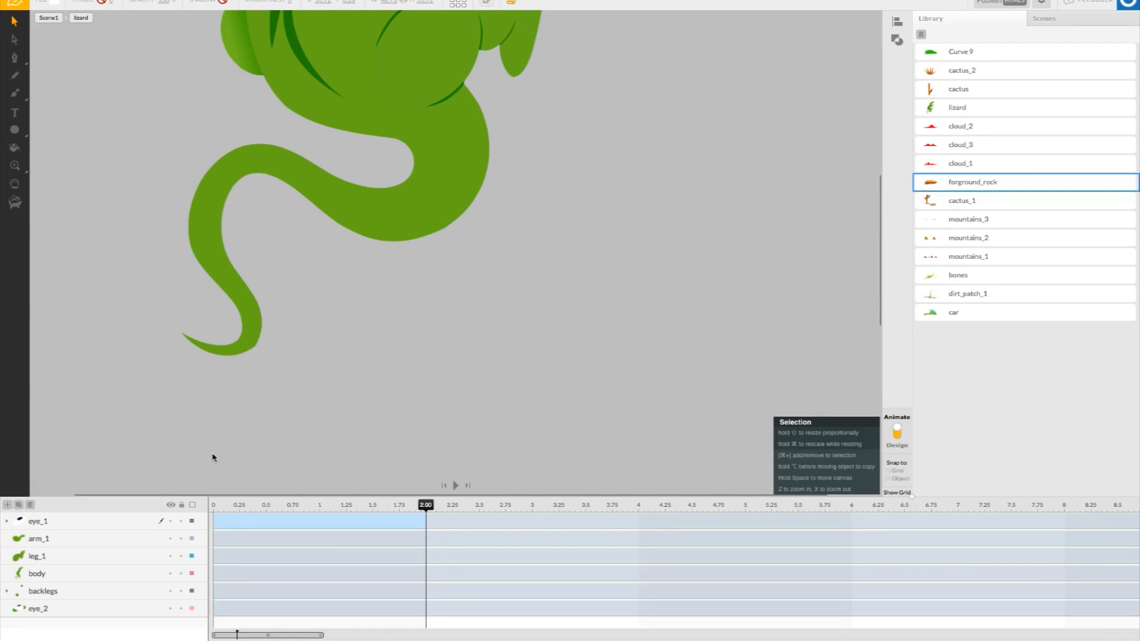
pyautogui.press('super+z')
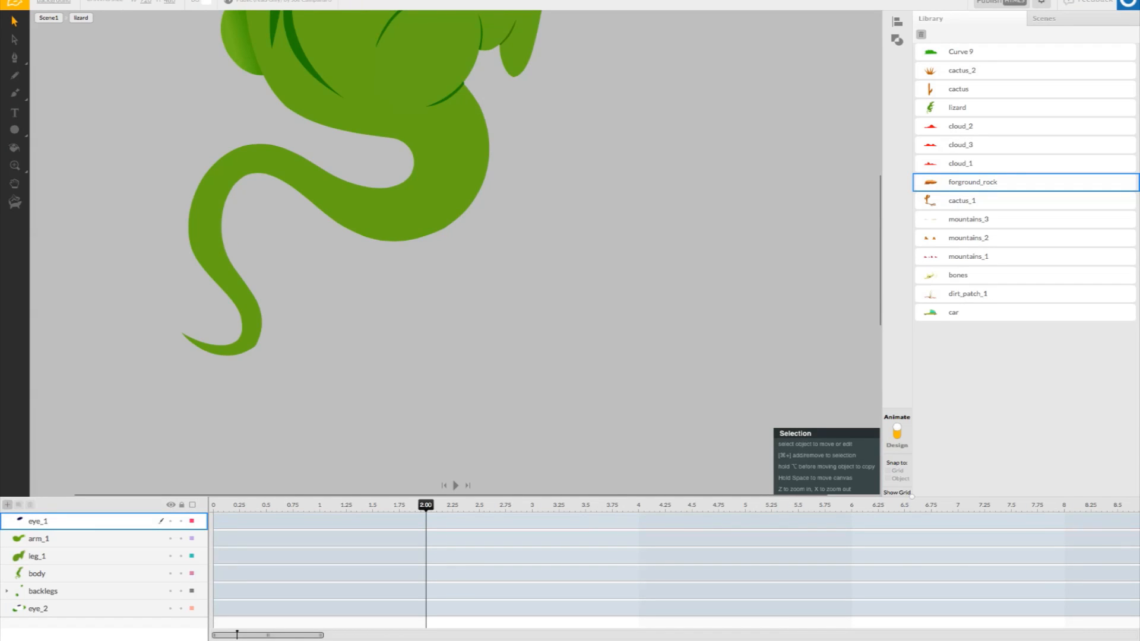
pyautogui.click(9, 504)
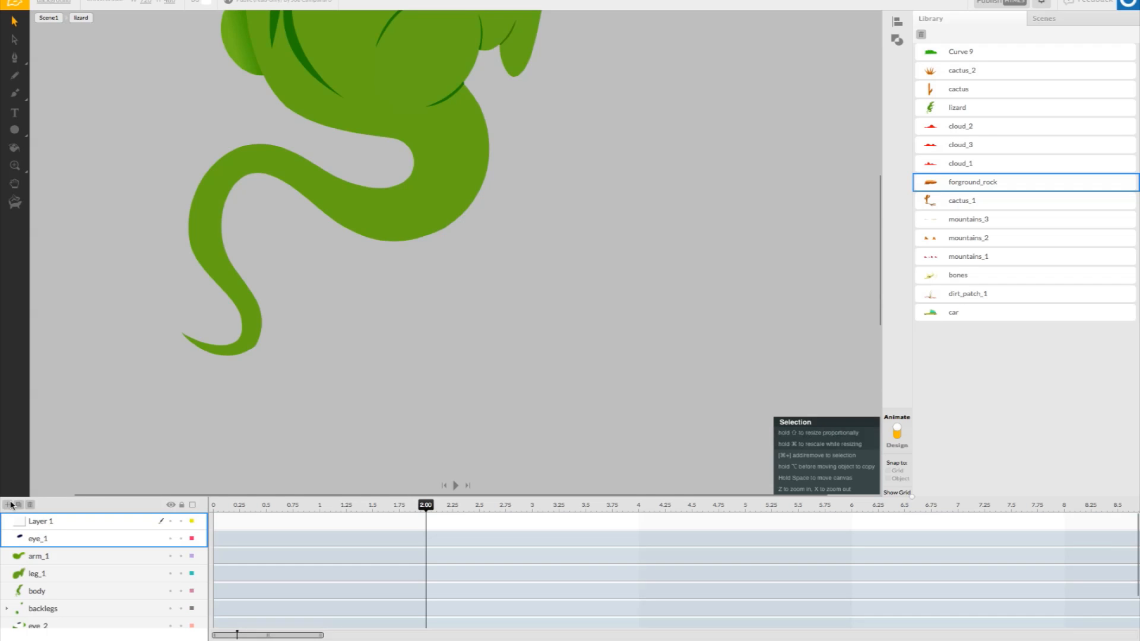
pyautogui.press('super+v')
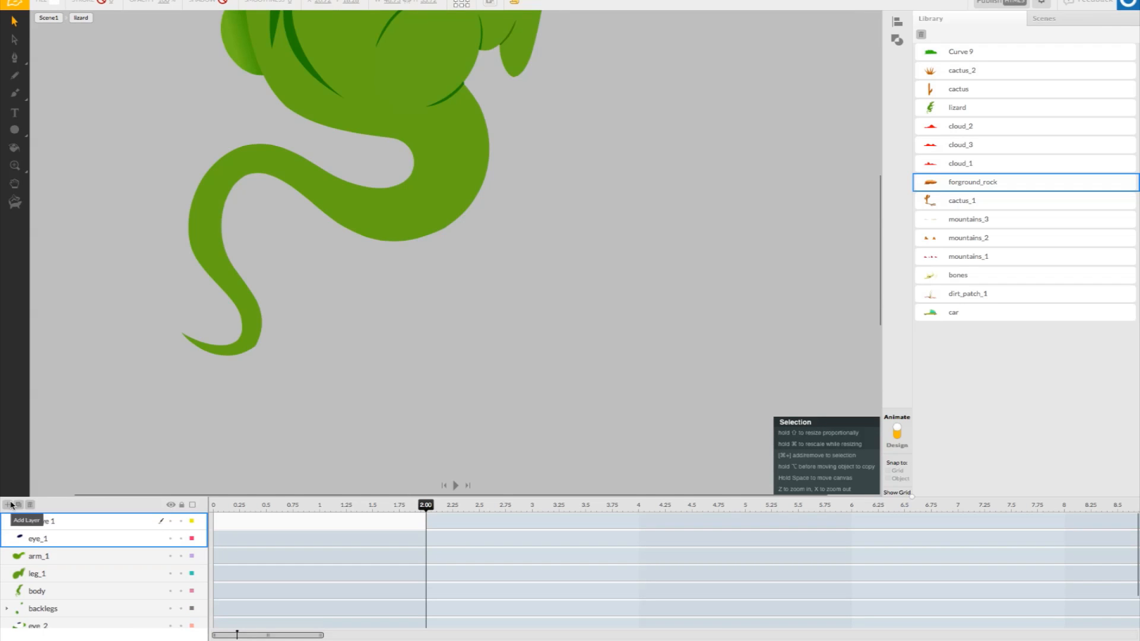
pyautogui.scroll(10, 380, 314)
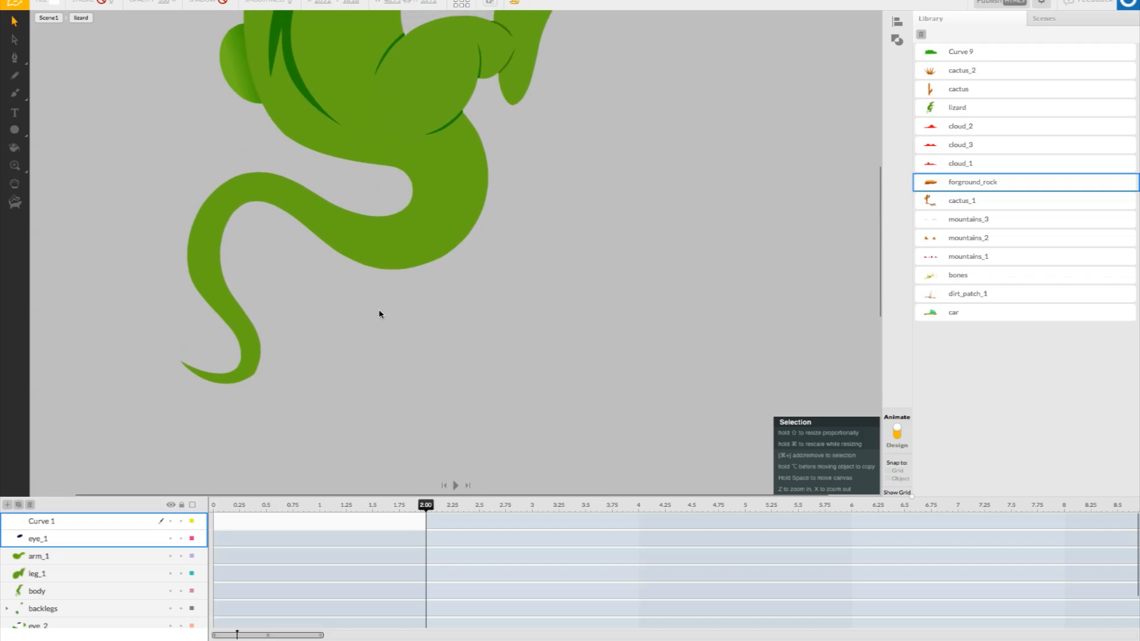
pyautogui.scroll(15, 380, 314)
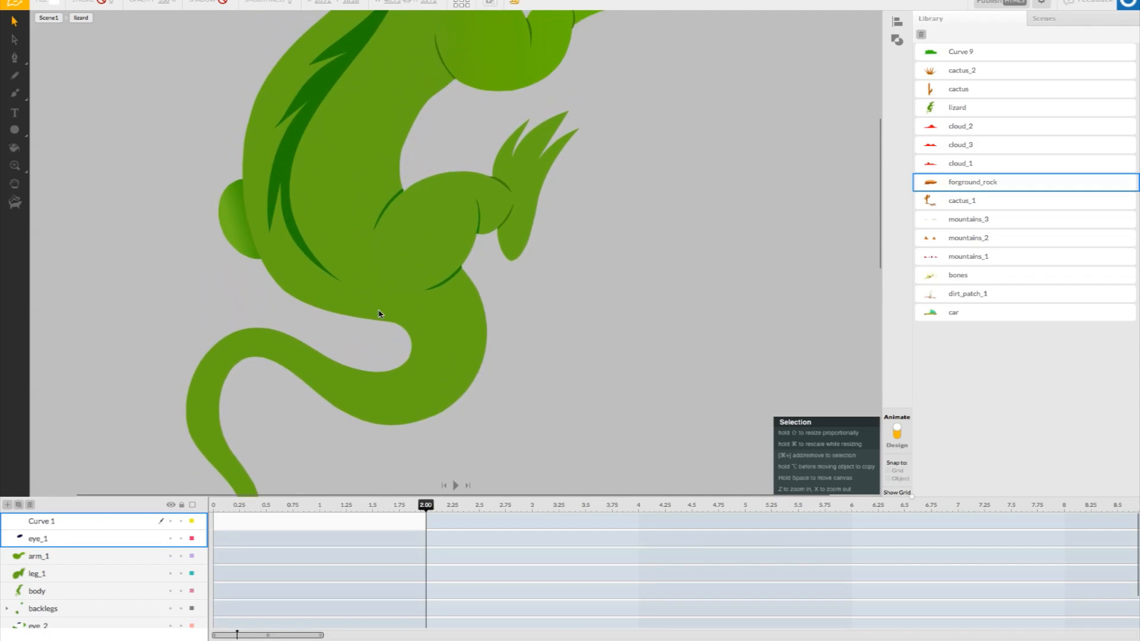
pyautogui.scroll(10, 380, 314)
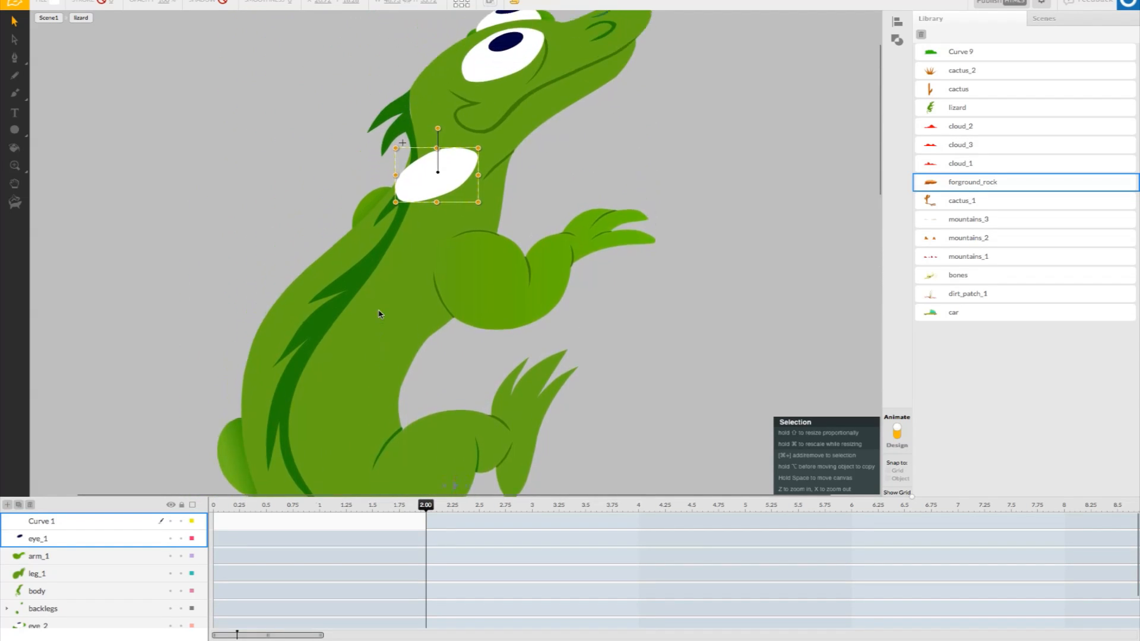
# - Move the pasted white eye shape from the lizard's neck to the cheek just below the nearer eye
pyautogui.click(579, 279)
pyautogui.click(585, 277)
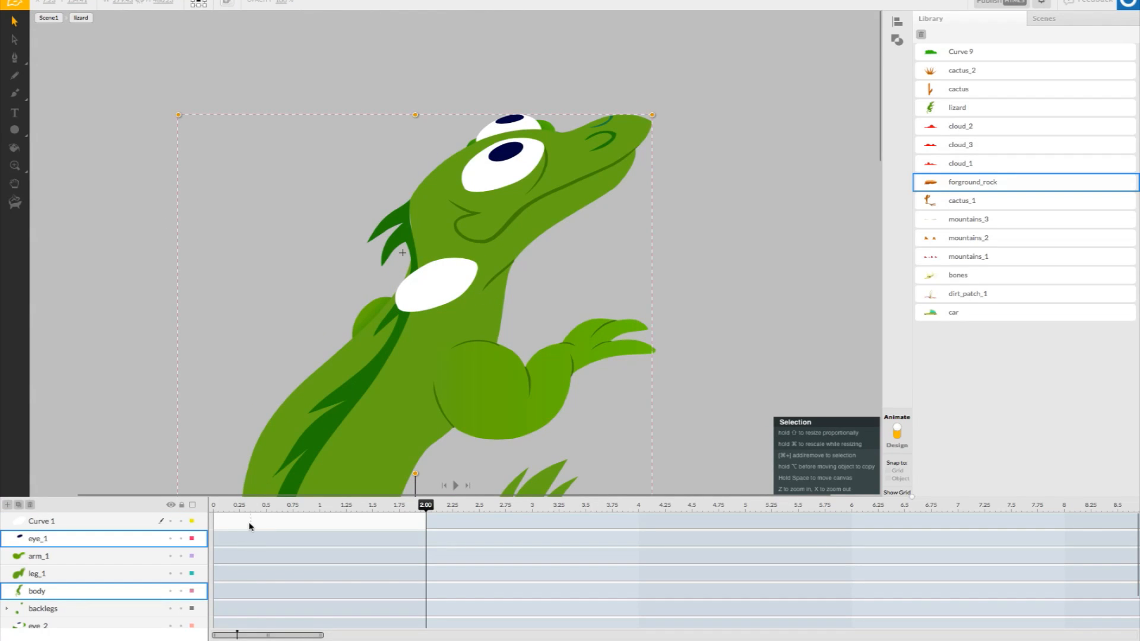
pyautogui.click(181, 504)
pyautogui.click(72, 521)
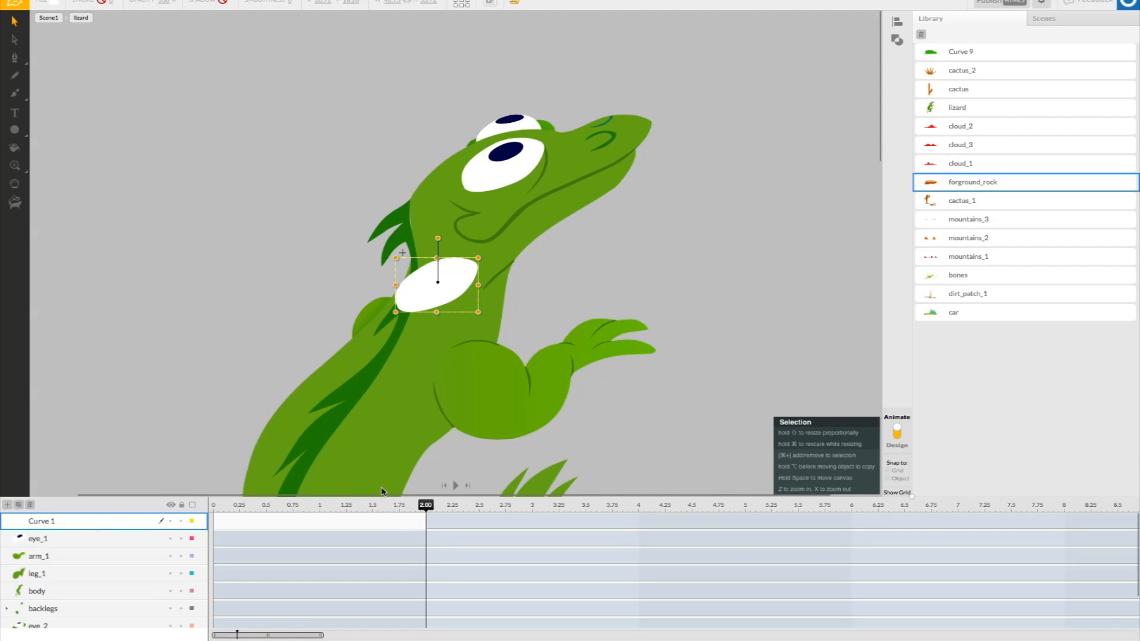
pyautogui.moveTo(433, 294); pyautogui.dragTo(496, 227)
pyautogui.moveTo(489, 225); pyautogui.dragTo(503, 233)
# - Extend the start of the Curve 1 layer back to 0 seconds on the timeline
pyautogui.moveTo(425, 509); pyautogui.dragTo(188, 515)
pyautogui.click(421, 522)
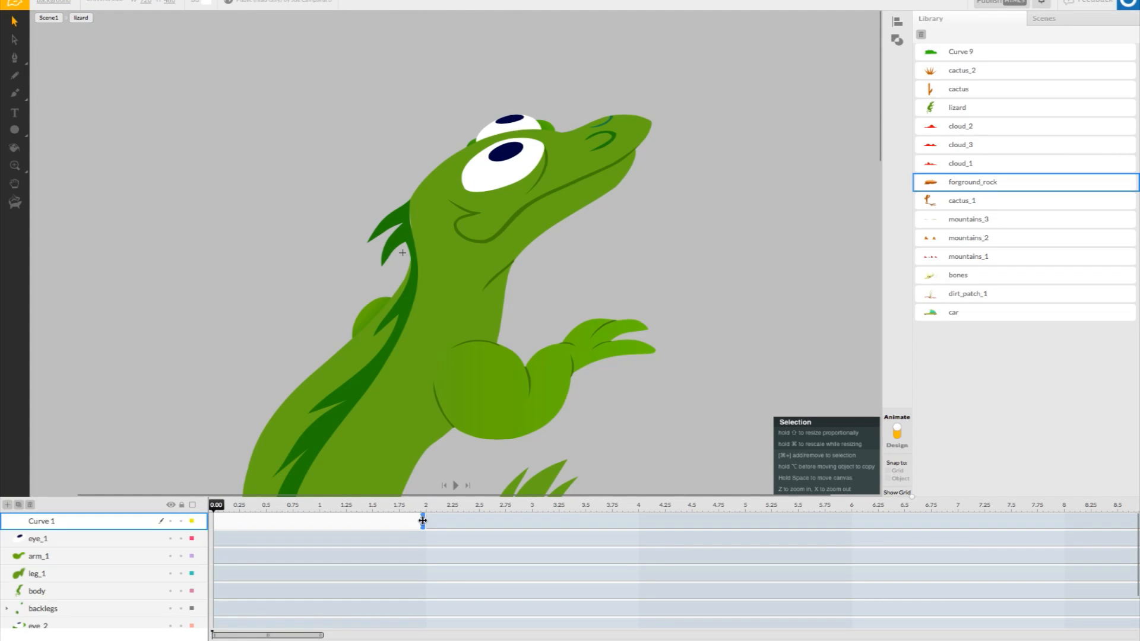
pyautogui.scroll(-1, 424, 523)
pyautogui.scroll(1, 415, 540)
pyautogui.click(398, 522)
pyautogui.moveTo(397, 522); pyautogui.dragTo(142, 529)
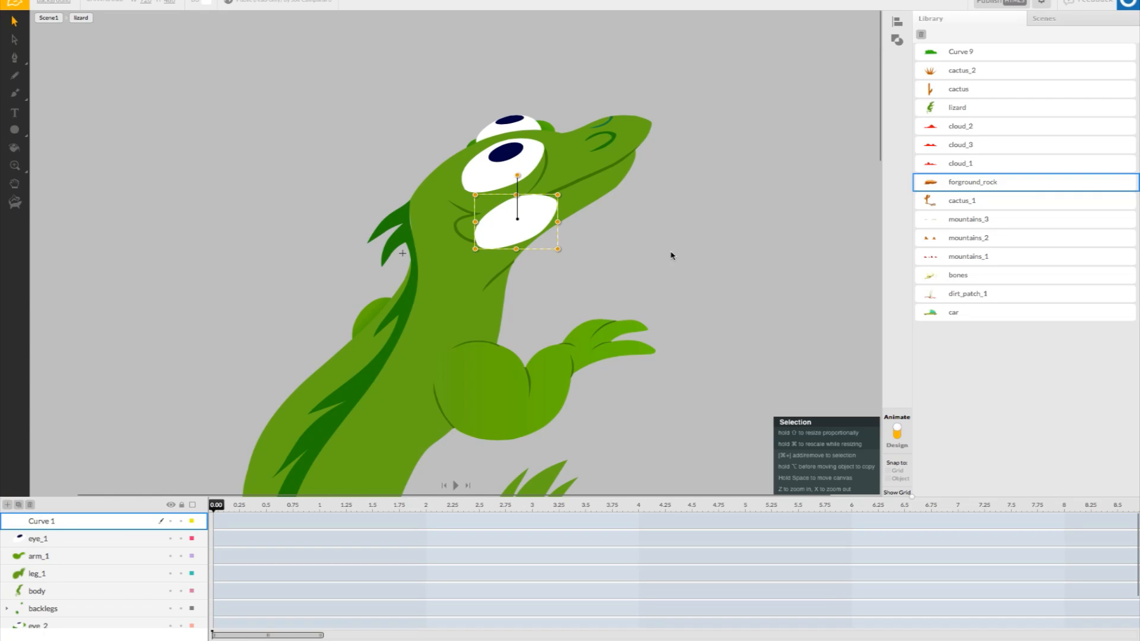
# - Move the copied eye shape clear of the lizard behind its head and fill it with red
pyautogui.moveTo(493, 243); pyautogui.dragTo(343, 182)
pyautogui.click(379, 194)
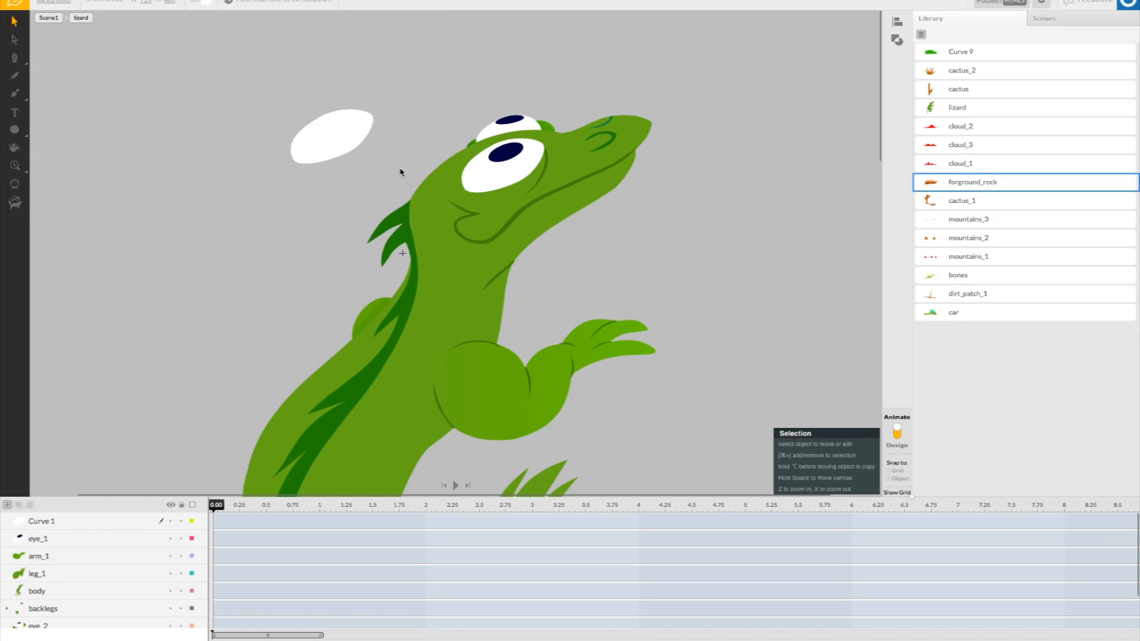
pyautogui.click(368, 133)
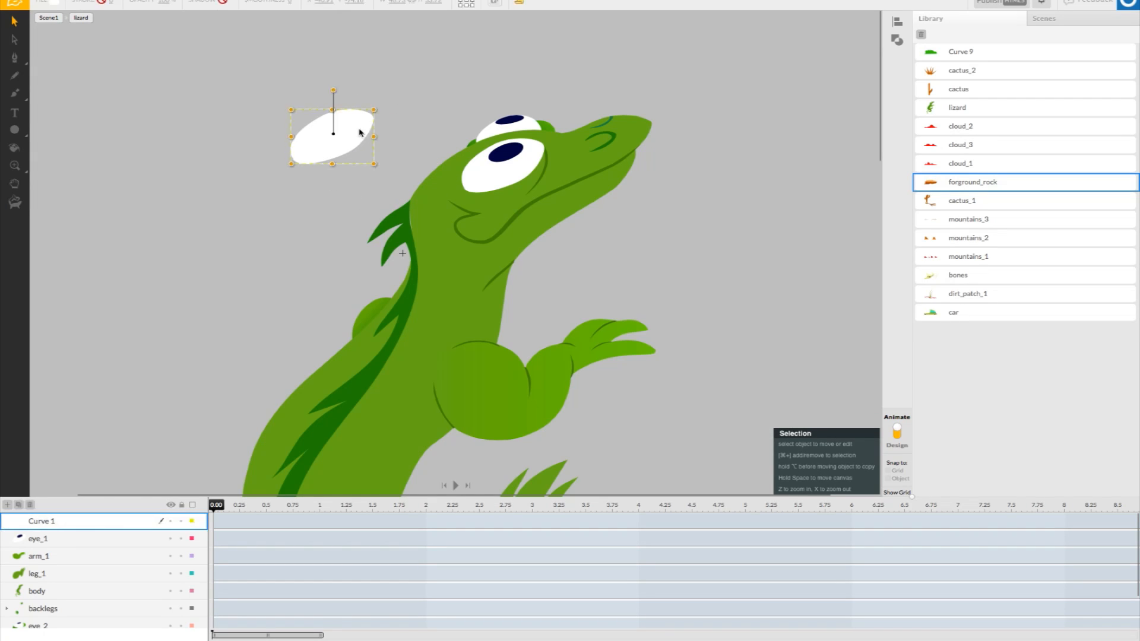
pyautogui.click(57, 3)
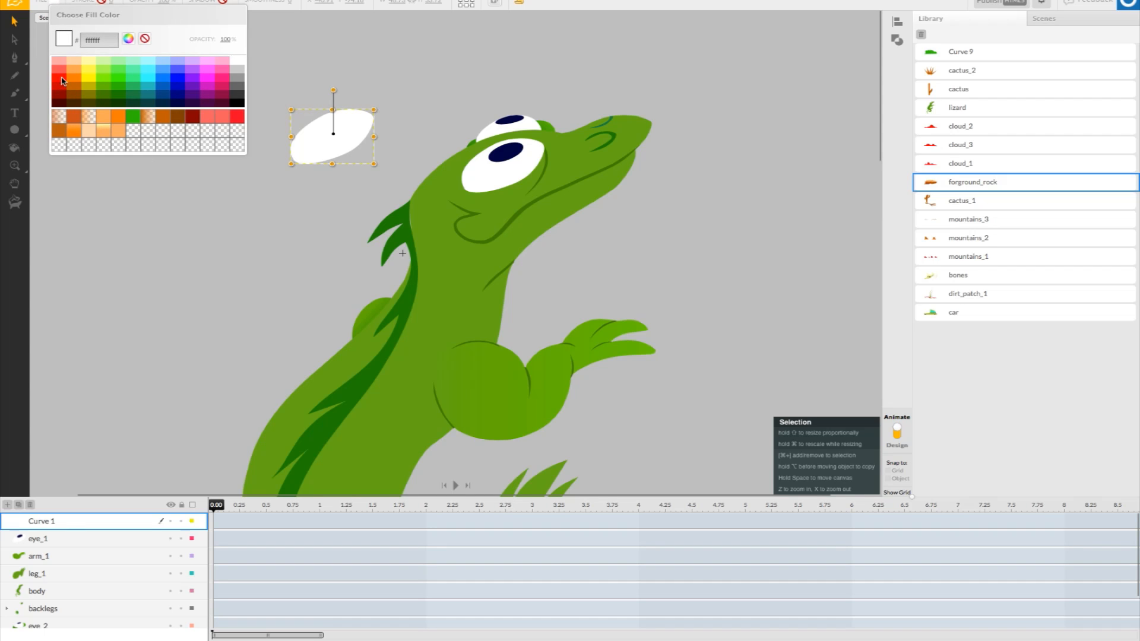
pyautogui.click(61, 81)
pyautogui.click(122, 153)
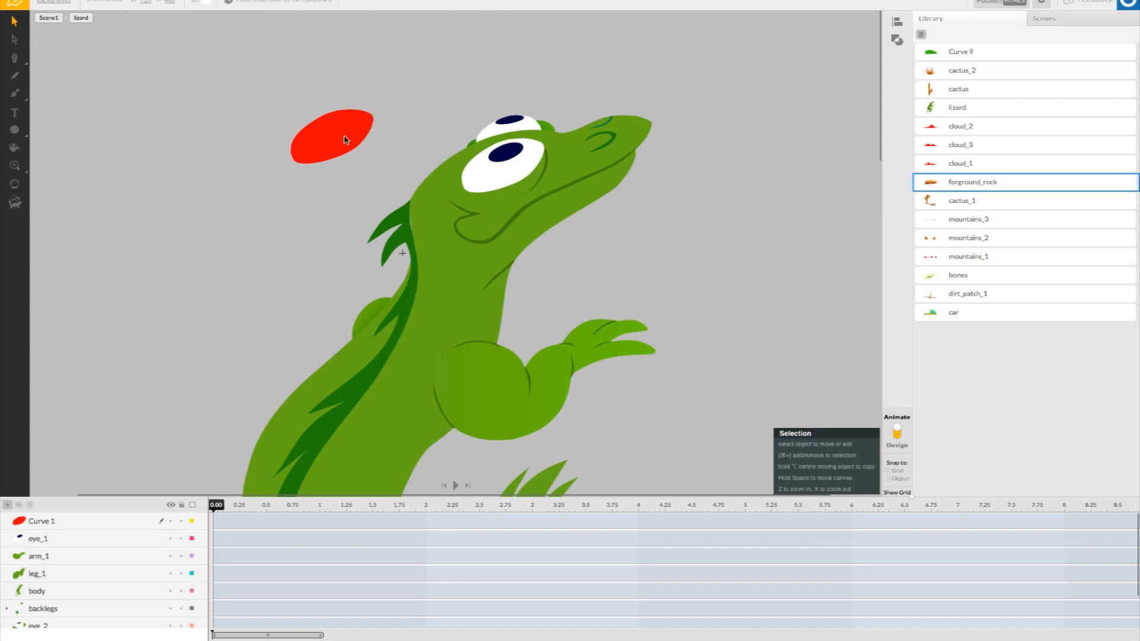
# - Place the red shape directly over the lizard's nearer eye
pyautogui.moveTo(351, 132); pyautogui.dragTo(585, 263)
pyautogui.moveTo(537, 231); pyautogui.dragTo(517, 171)
pyautogui.click(369, 140)
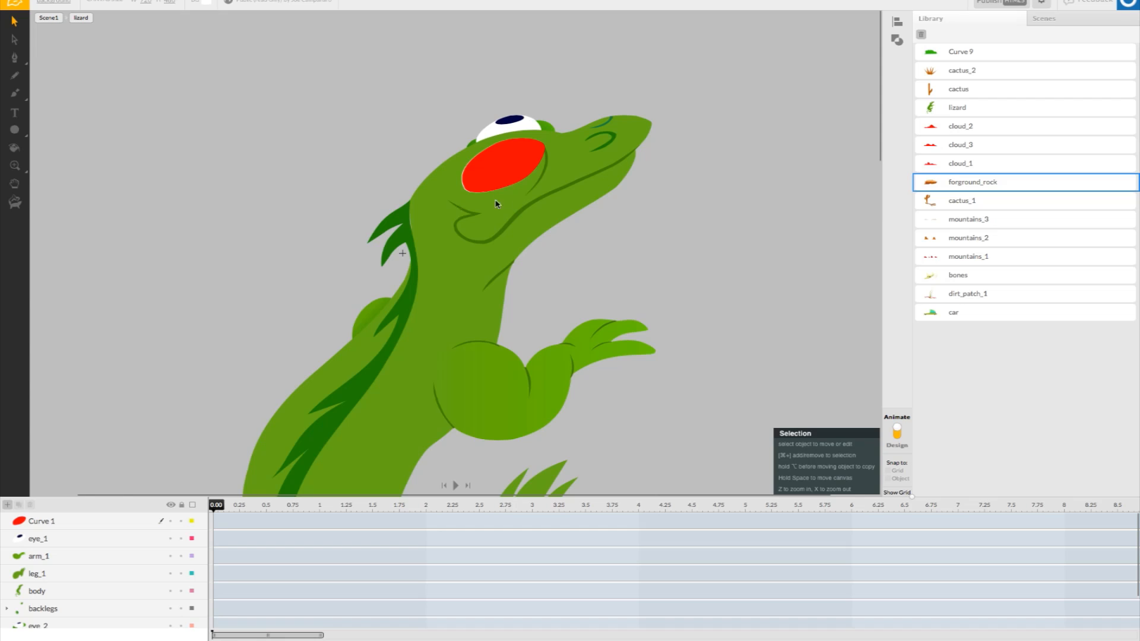
# - Nudge the red shape toward the back of the lizard's head, leaving the front edge of the white eye uncovered
pyautogui.click(507, 175)
pyautogui.press('Left')
pyautogui.press('Left')
pyautogui.press('Left')
pyautogui.press('Left')
pyautogui.press('Left')
pyautogui.press('Left')
pyautogui.press('Left')
pyautogui.press('Left')
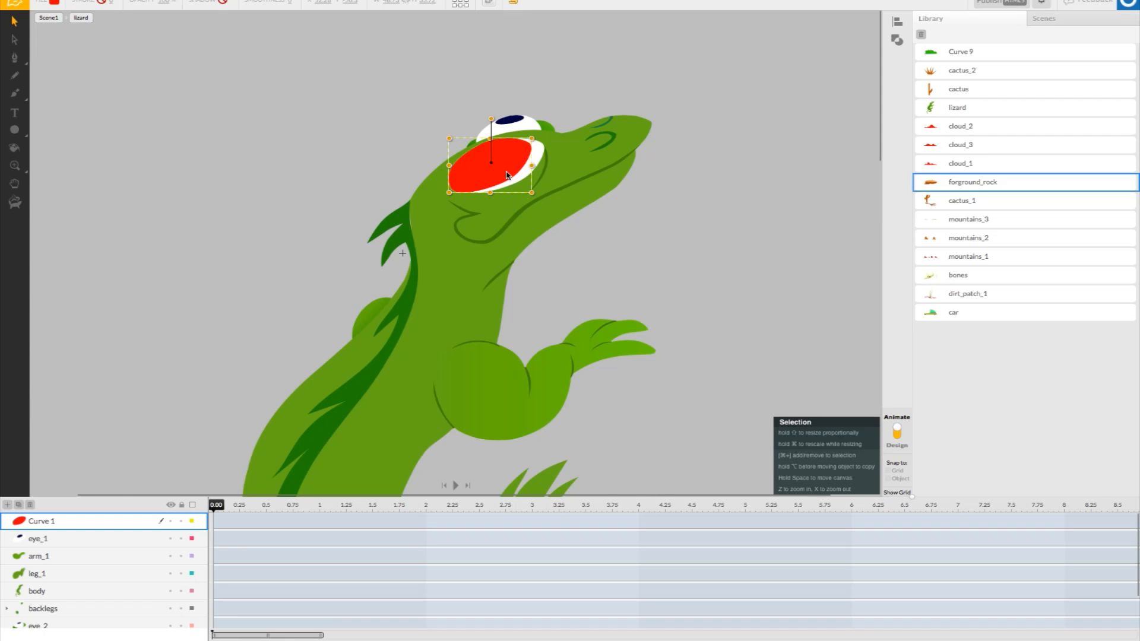
# - Move the red shape so it fully covers the lizard's nearer eye and rename its layer mask_1
pyautogui.moveTo(499, 162); pyautogui.dragTo(512, 156)
pyautogui.click(418, 149)
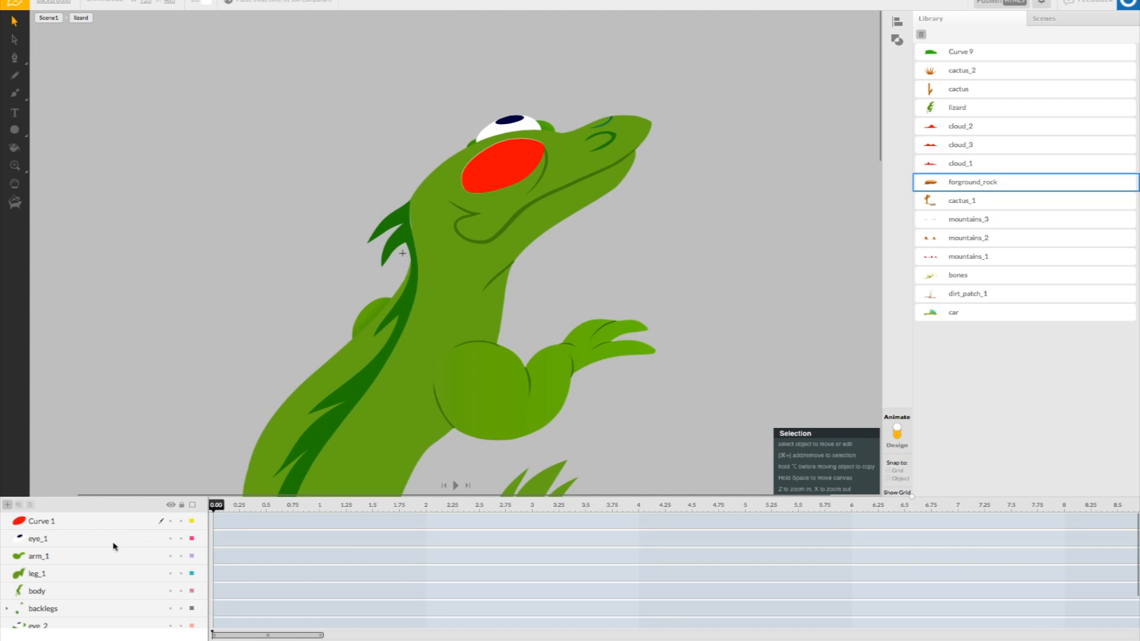
pyautogui.doubleClick(46, 522)
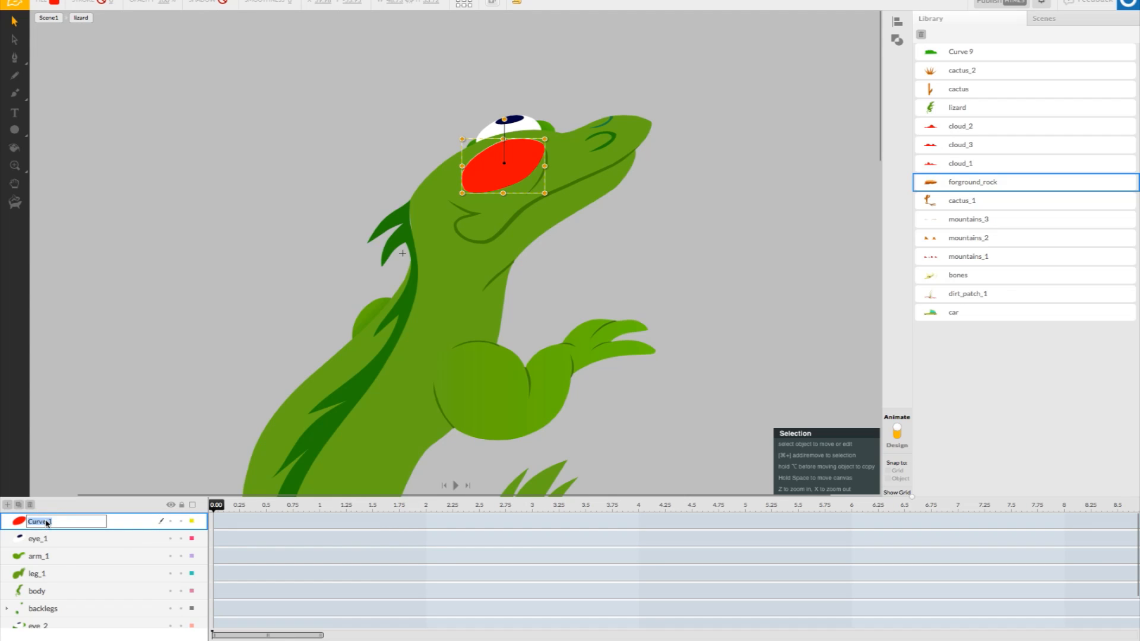
pyautogui.write('mask_1')
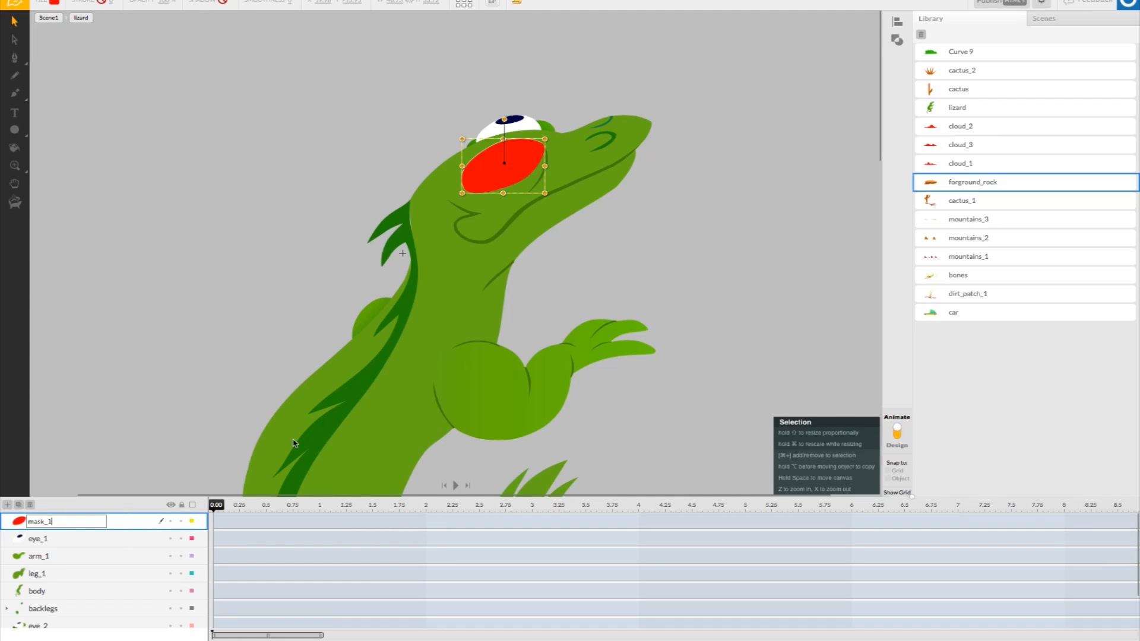
pyautogui.click(224, 325)
# - Lock all existing layers and add four new layers between mask_1 and eye_1
pyautogui.click(182, 506)
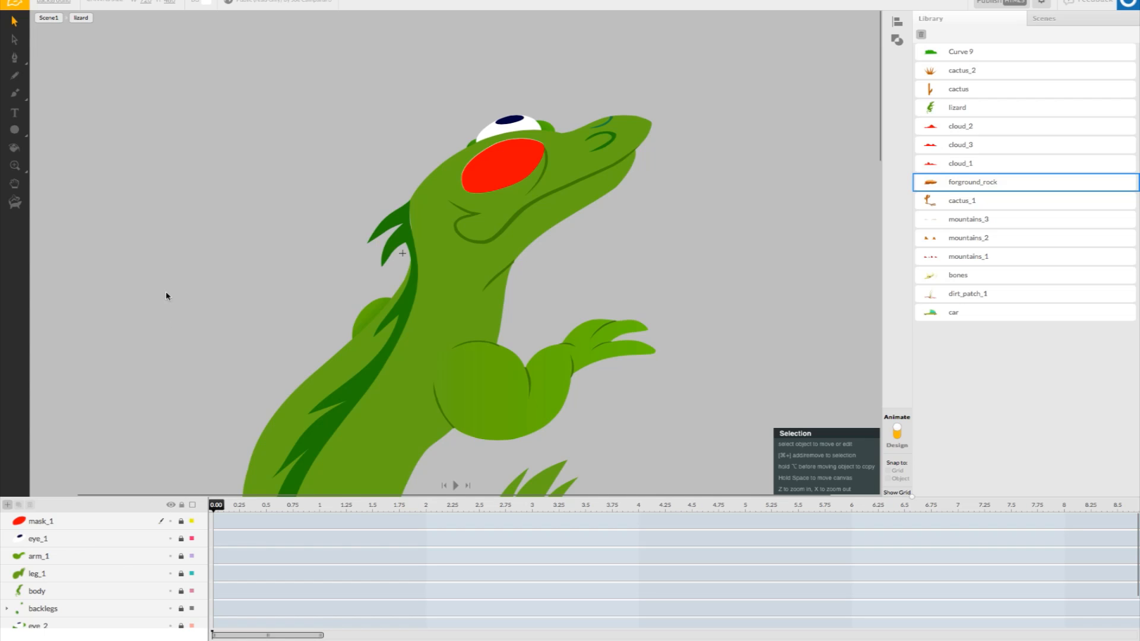
pyautogui.click(115, 540)
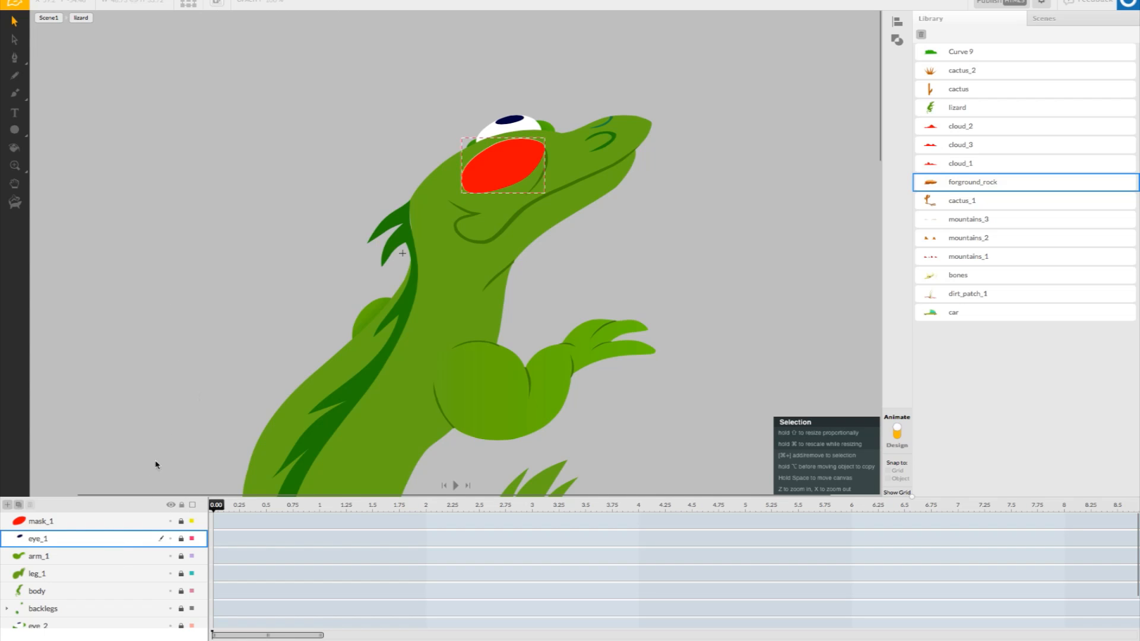
pyautogui.scroll(-2, 90, 451)
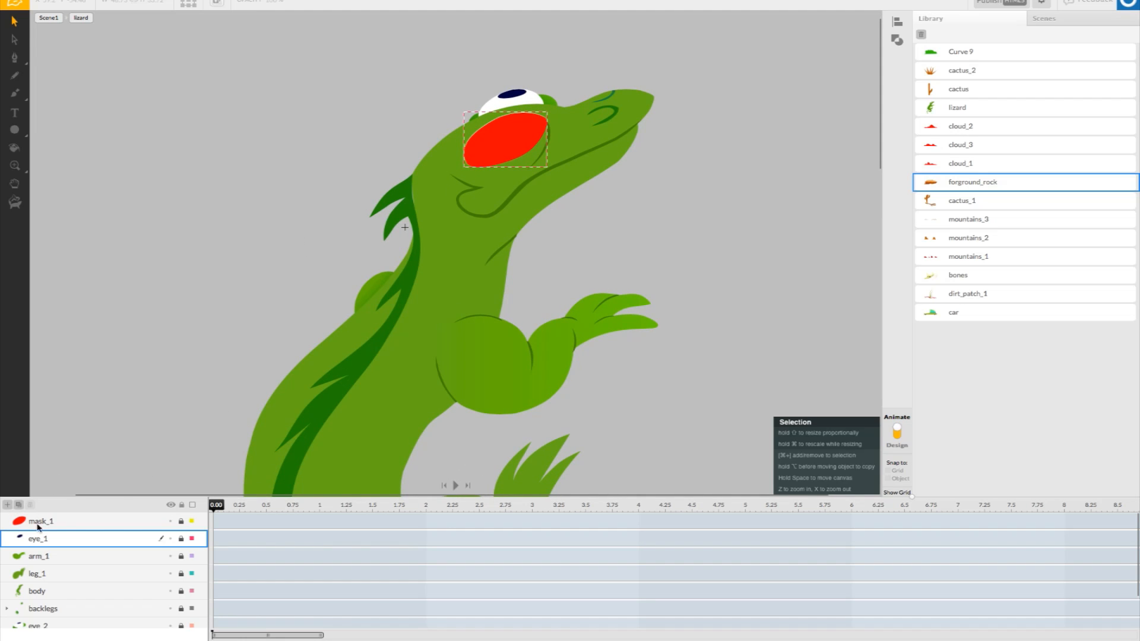
pyautogui.click(8, 505)
pyautogui.click(8, 505)
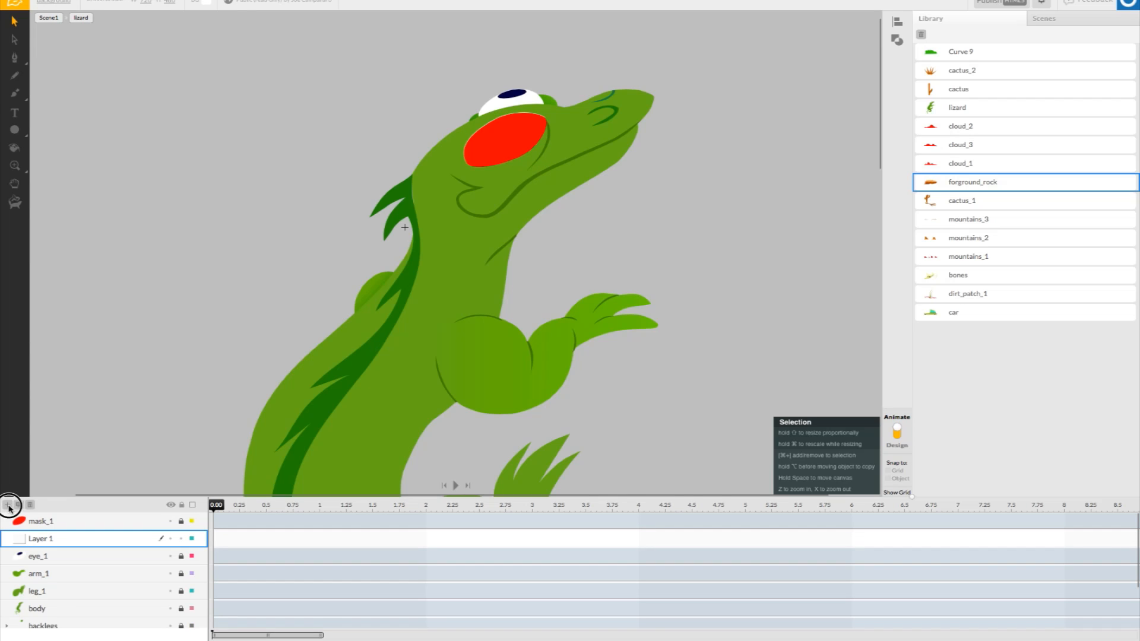
pyautogui.click(7, 504)
pyautogui.click(8, 505)
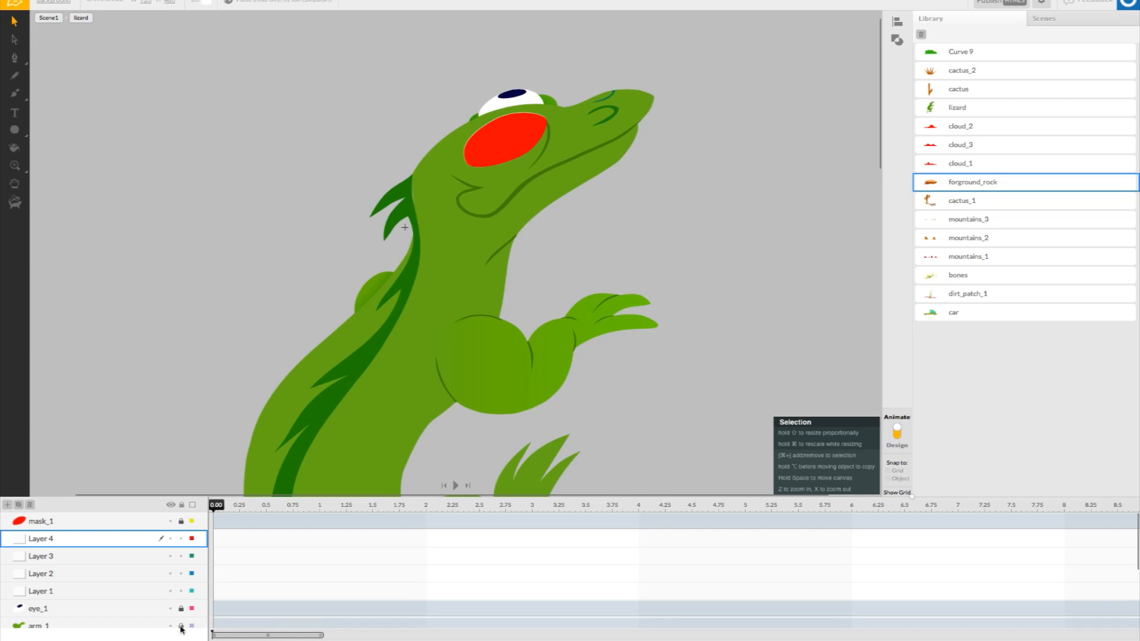
# - Draw a closed, rounded Bezier shape on Layer 1 that covers the back part of the nearer eye and extends behind it
pyautogui.click(104, 591)
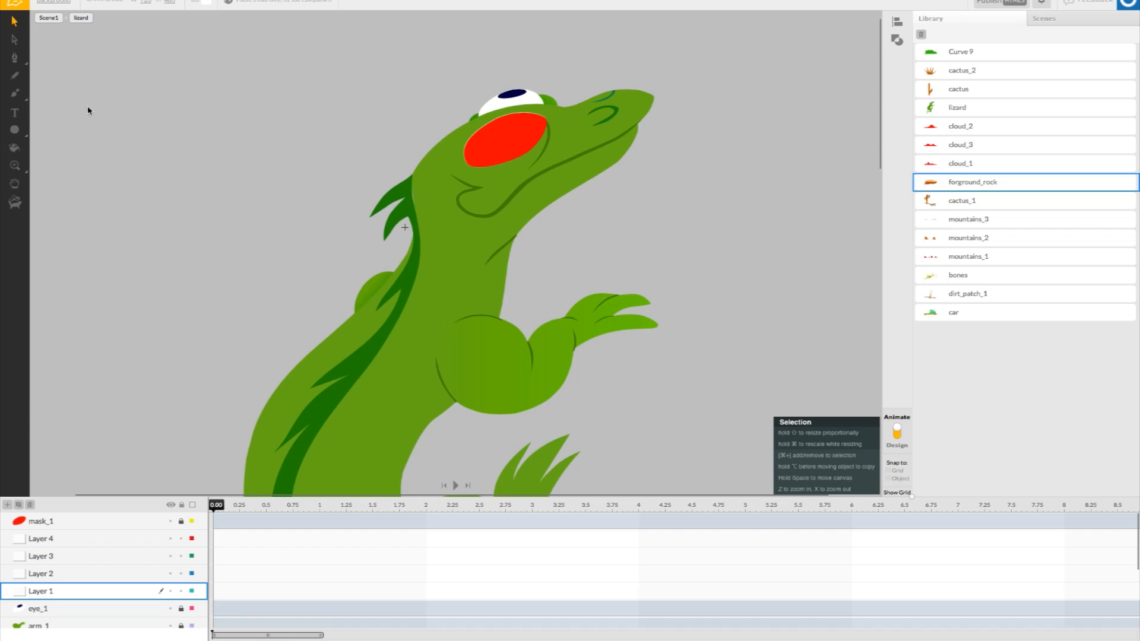
pyautogui.click(14, 57)
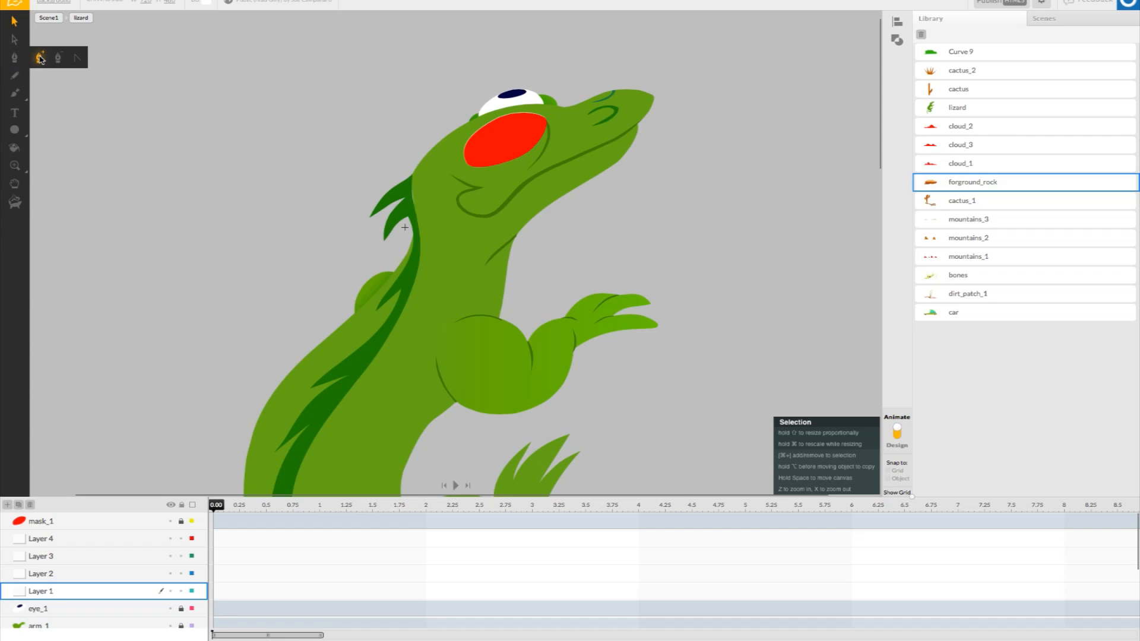
pyautogui.click(41, 59)
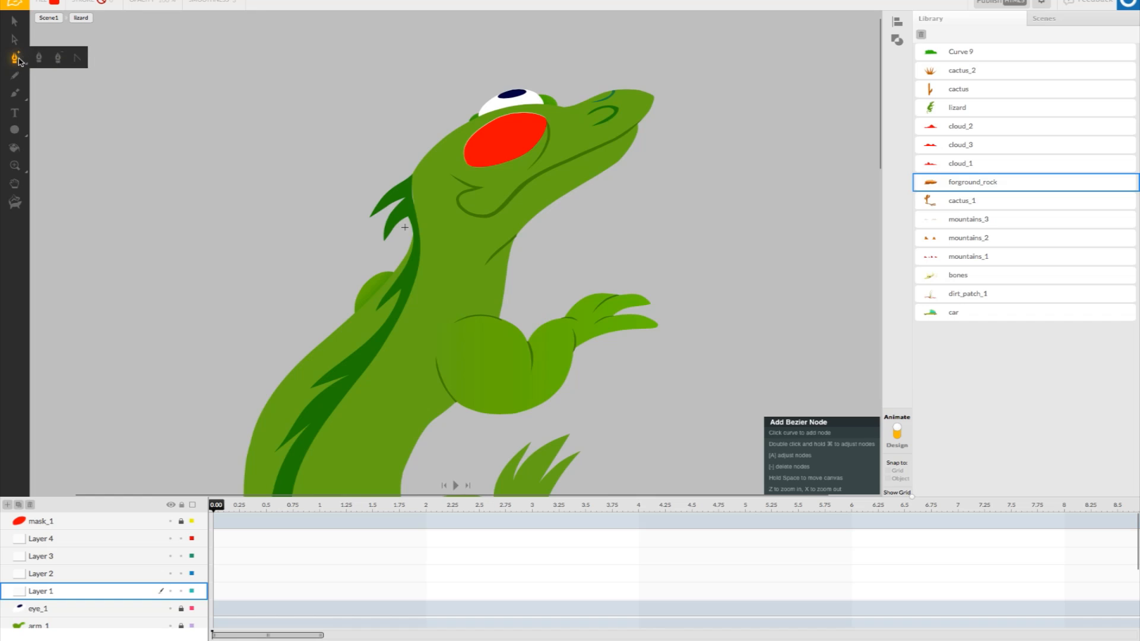
pyautogui.click(57, 57)
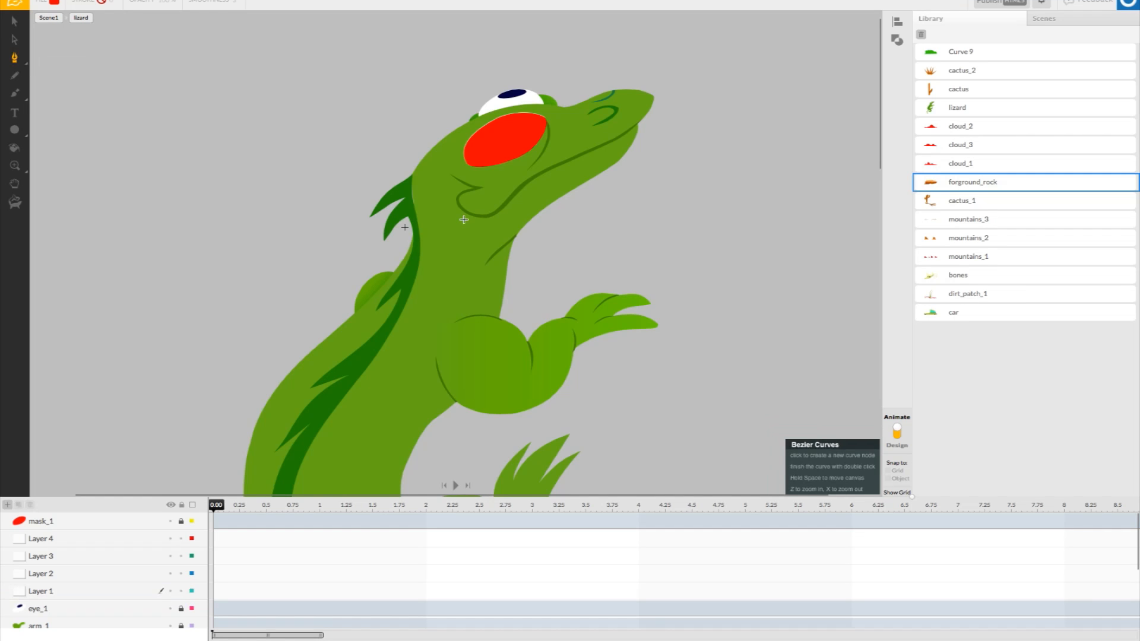
pyautogui.click(484, 119)
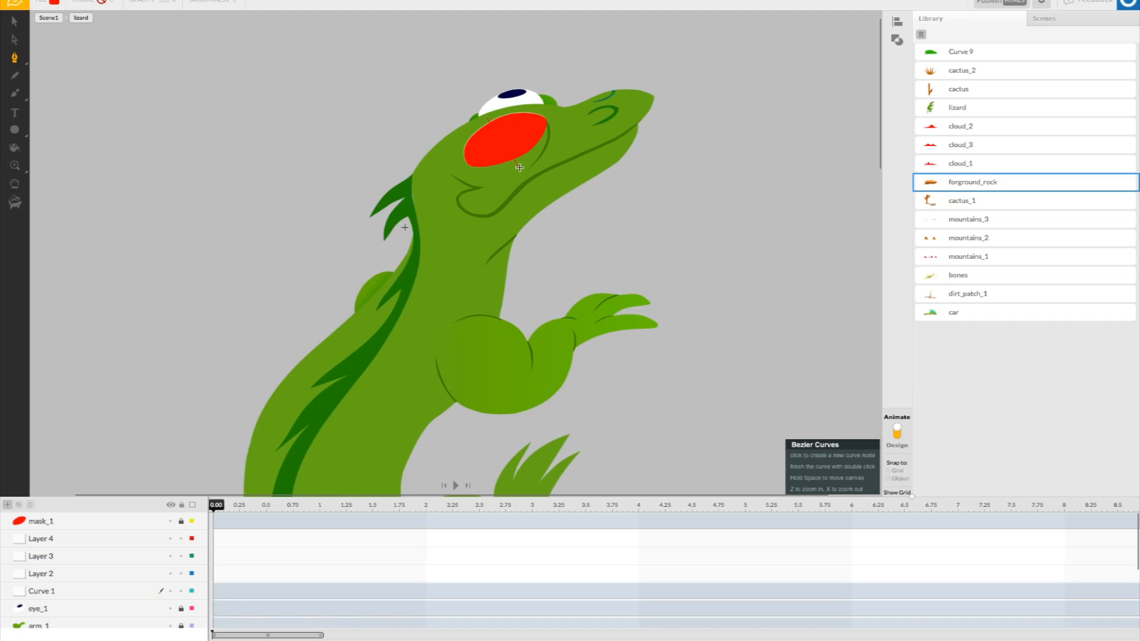
pyautogui.click(521, 168)
pyautogui.click(430, 175)
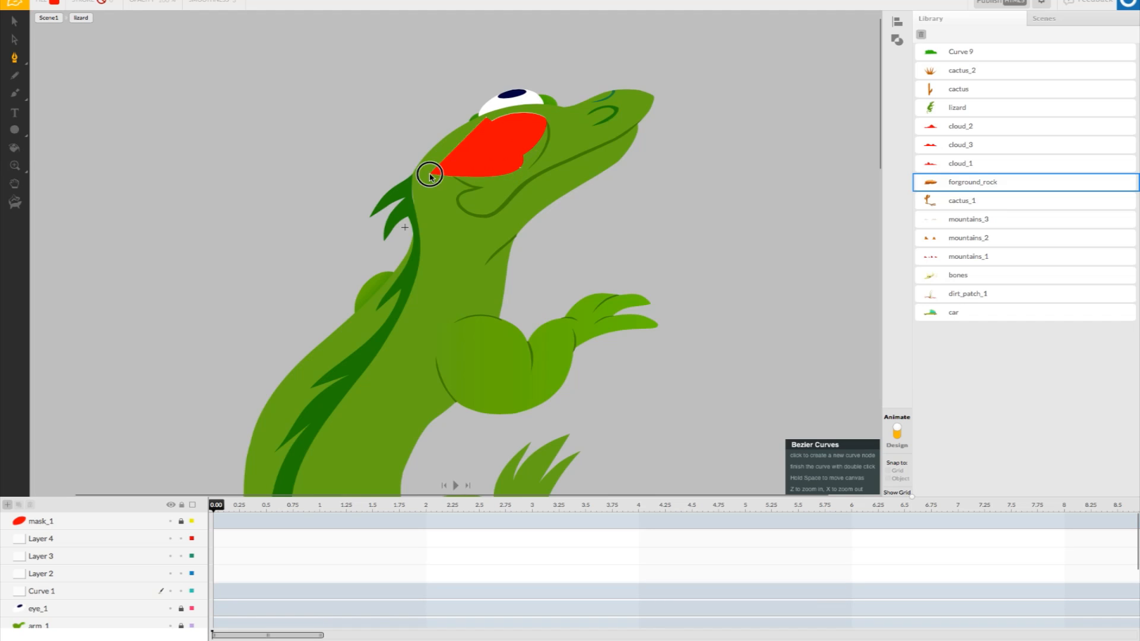
pyautogui.click(485, 117)
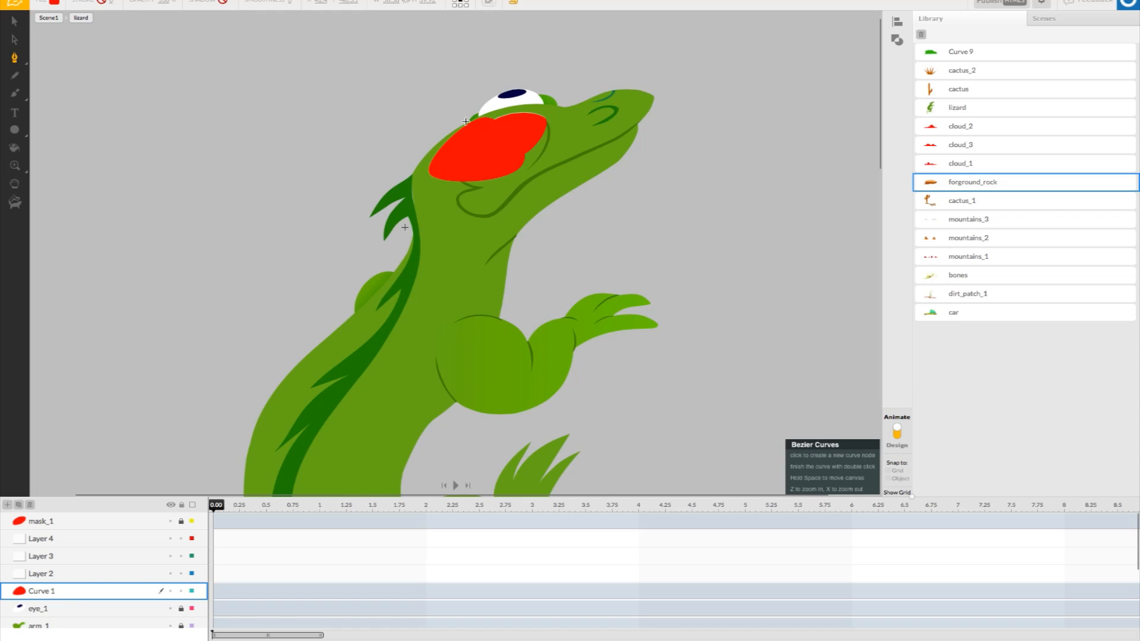
# - Fill the new Bezier shape with the lizard's lighter green and nudge it slightly toward the back of the head
pyautogui.click(55, 2)
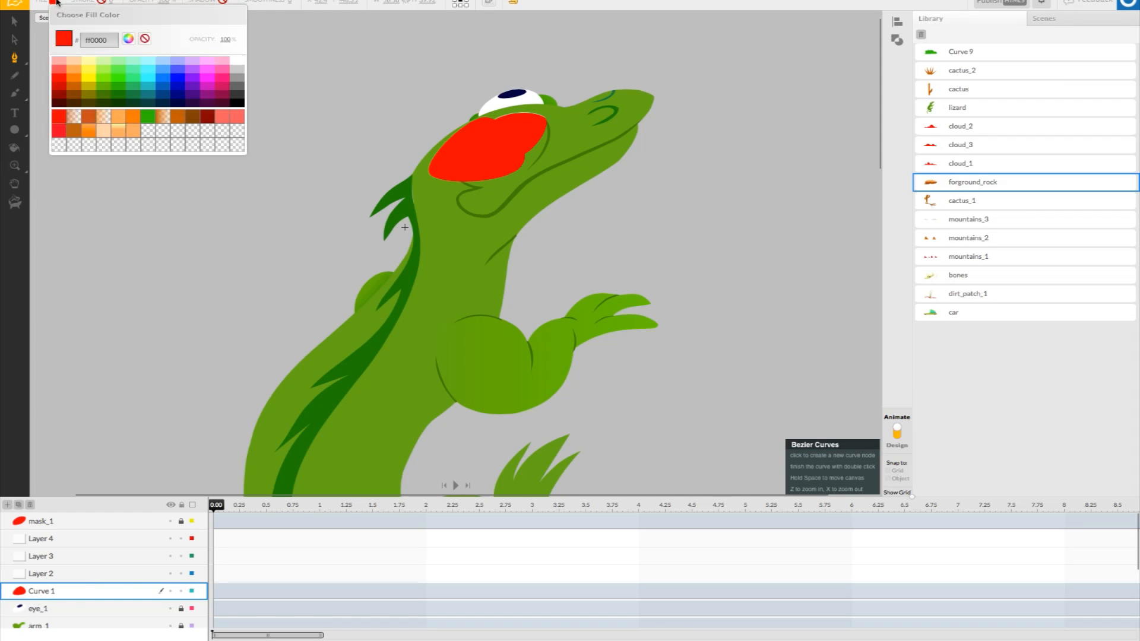
pyautogui.click(104, 90)
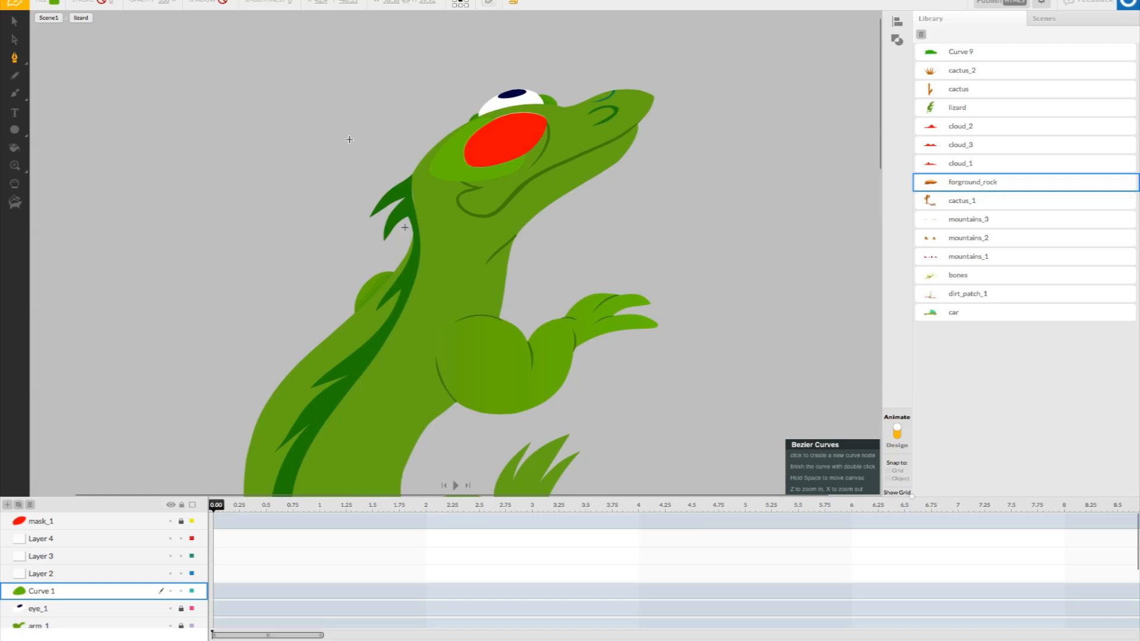
pyautogui.click(15, 22)
pyautogui.click(443, 165)
pyautogui.moveTo(448, 165); pyautogui.dragTo(446, 167)
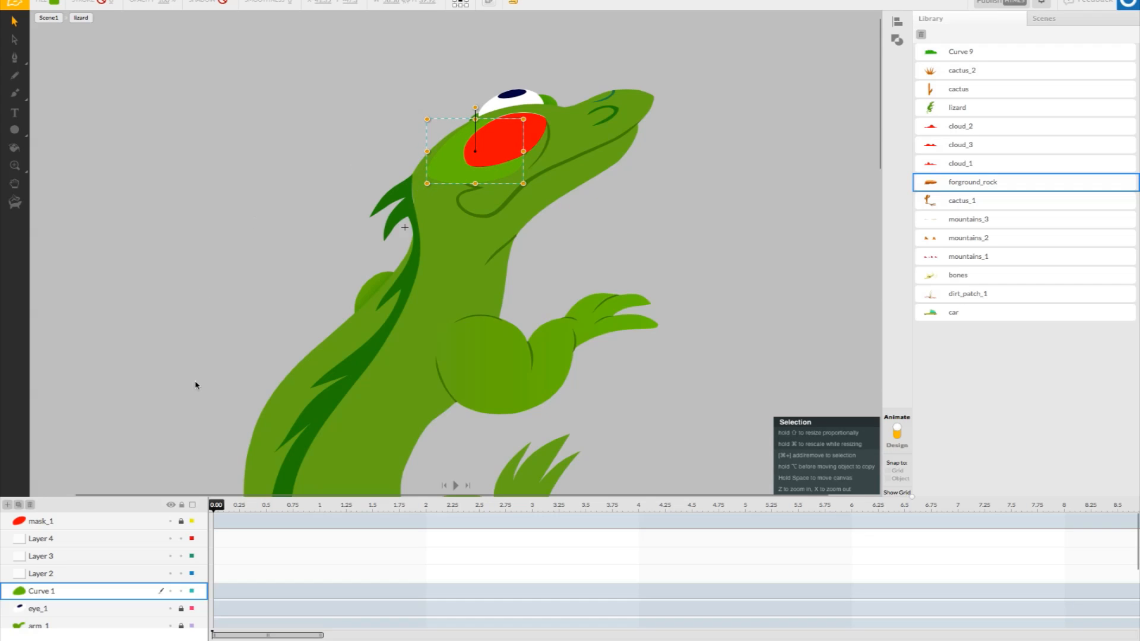
# - Hide the mask_1 layer and reshape the green curve's nodes so its front edge crosses the eye diagonally
pyautogui.click(171, 522)
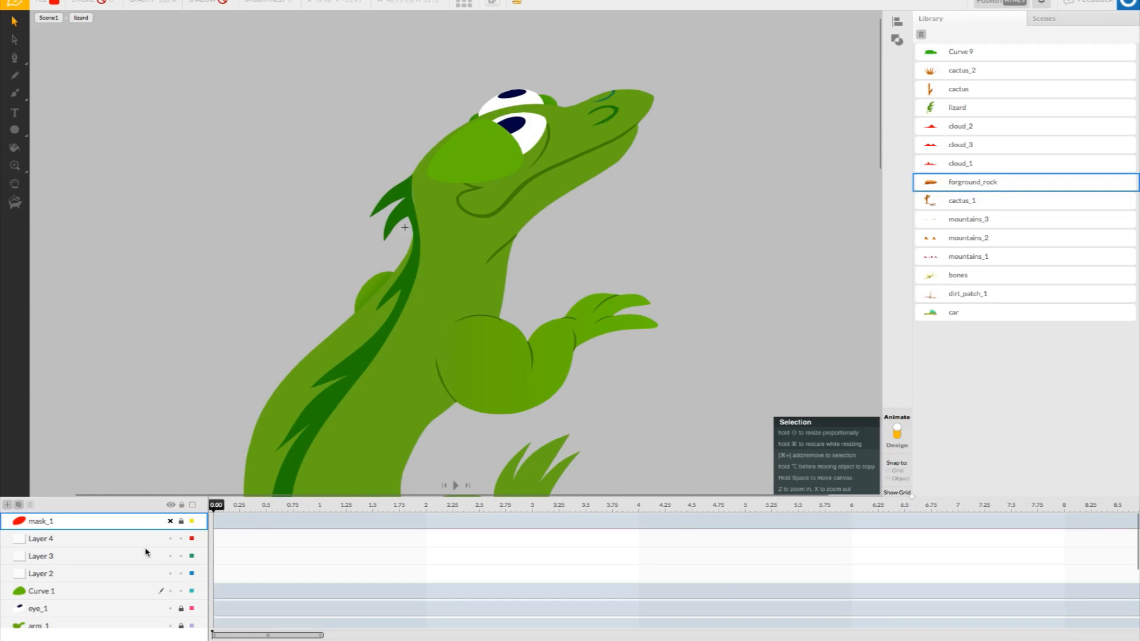
pyautogui.click(89, 593)
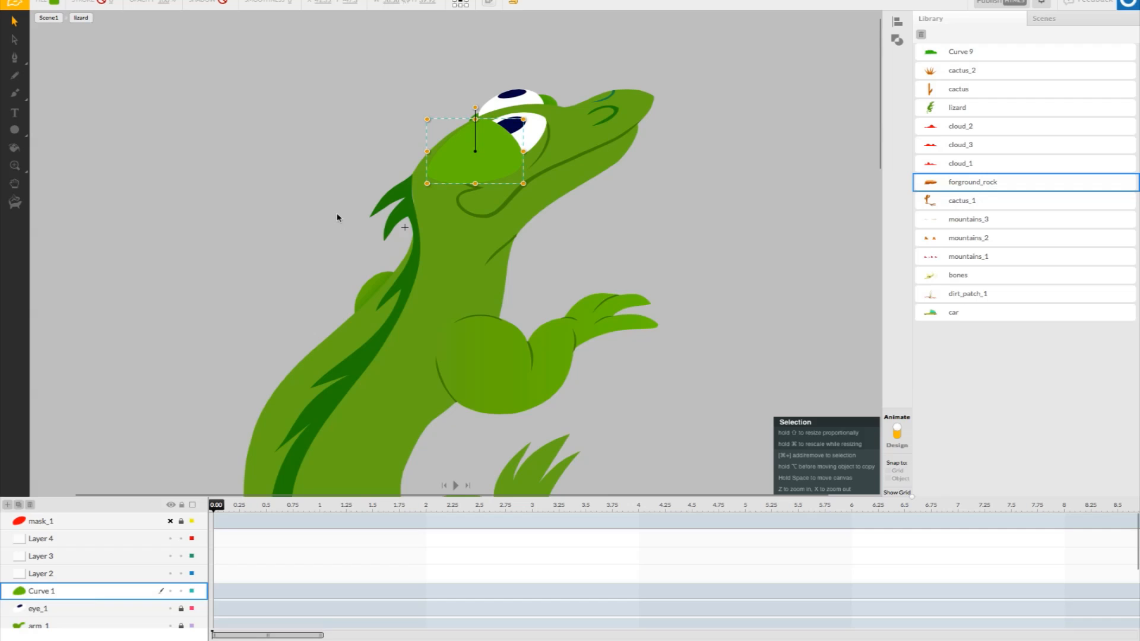
pyautogui.click(319, 178)
pyautogui.click(498, 145)
pyautogui.moveTo(14, 58)
pyautogui.click(73, 58)
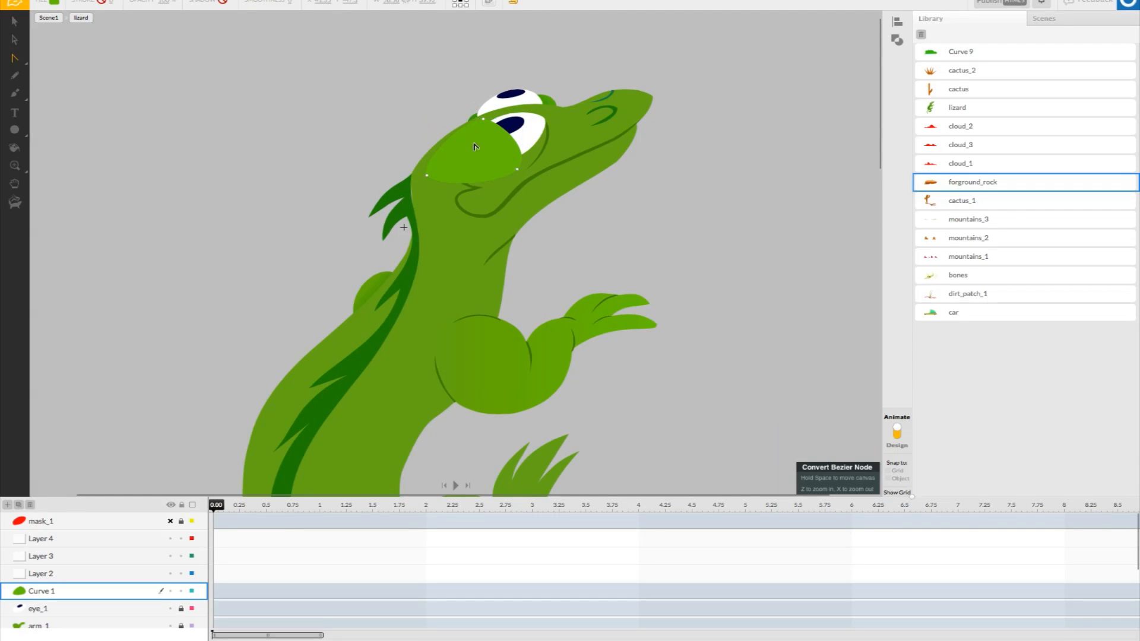
pyautogui.moveTo(502, 123); pyautogui.dragTo(514, 145)
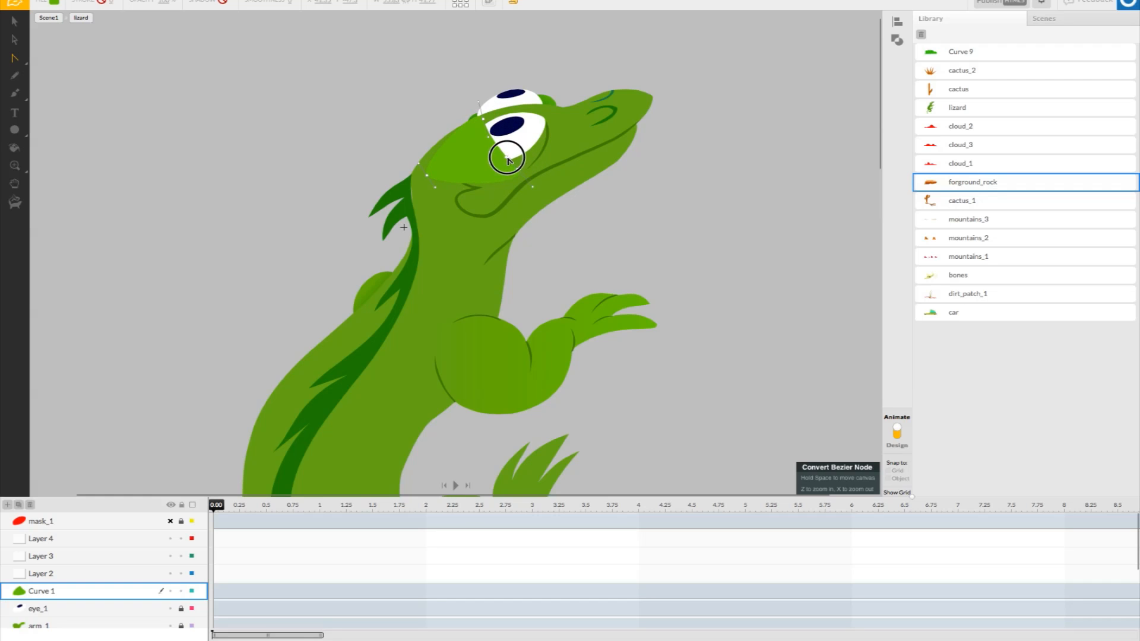
pyautogui.moveTo(509, 149)
pyautogui.mouseDown()
pyautogui.moveTo(469, 152)
pyautogui.moveTo(489, 148)
pyautogui.mouseUp()
# - Rename the green curve's layer eyelid_1 and lock it
pyautogui.doubleClick(39, 591)
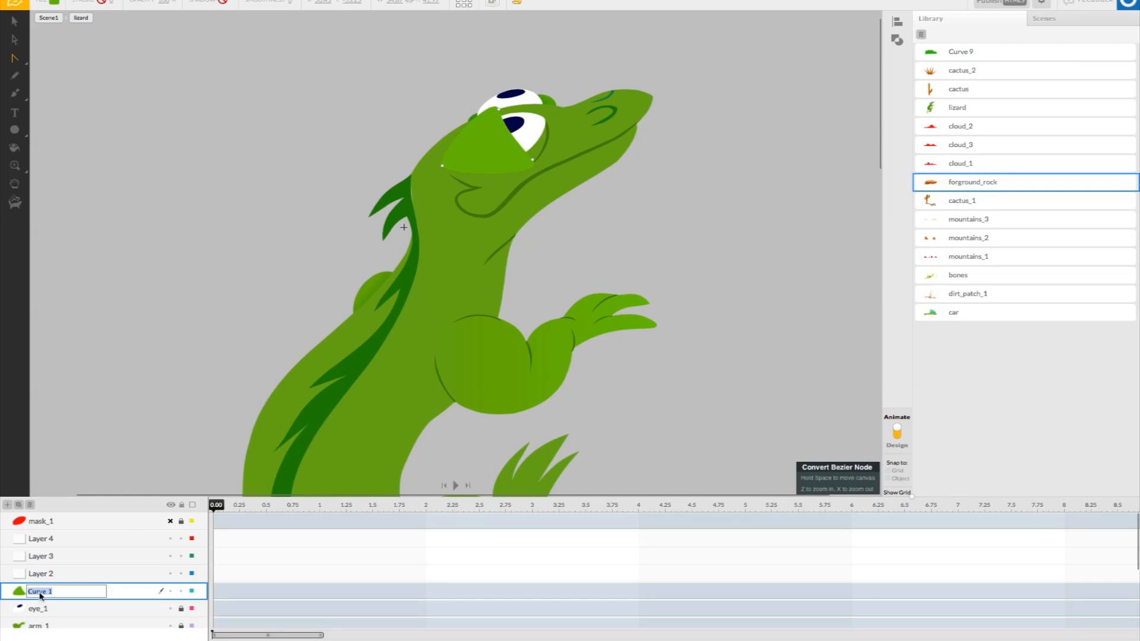
pyautogui.write('eyelid_1')
pyautogui.click(99, 573)
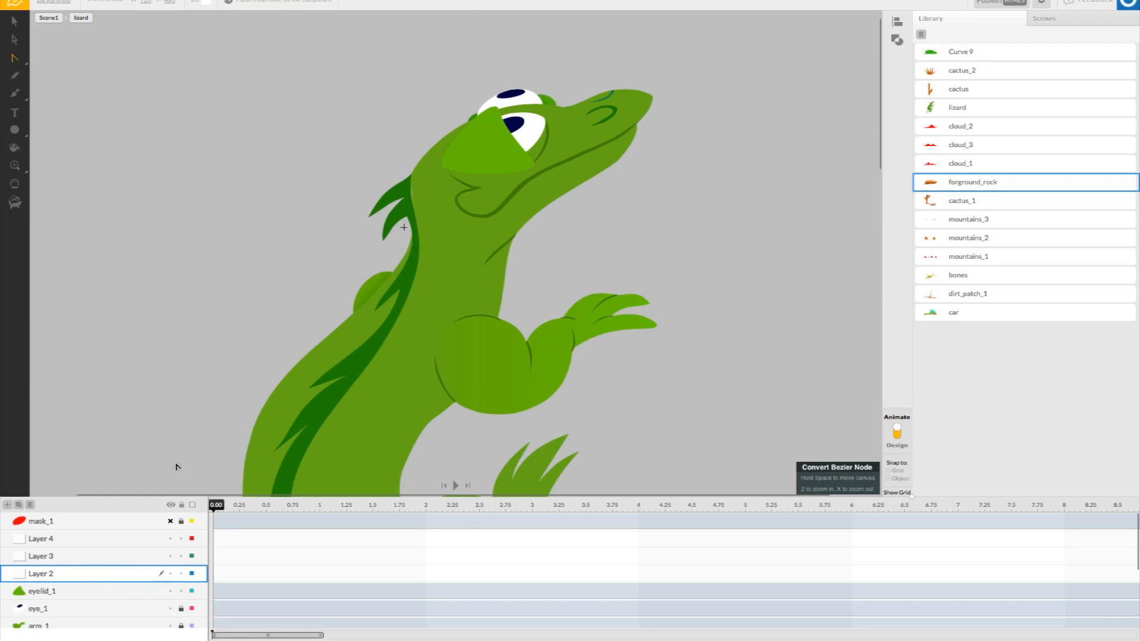
pyautogui.click(181, 592)
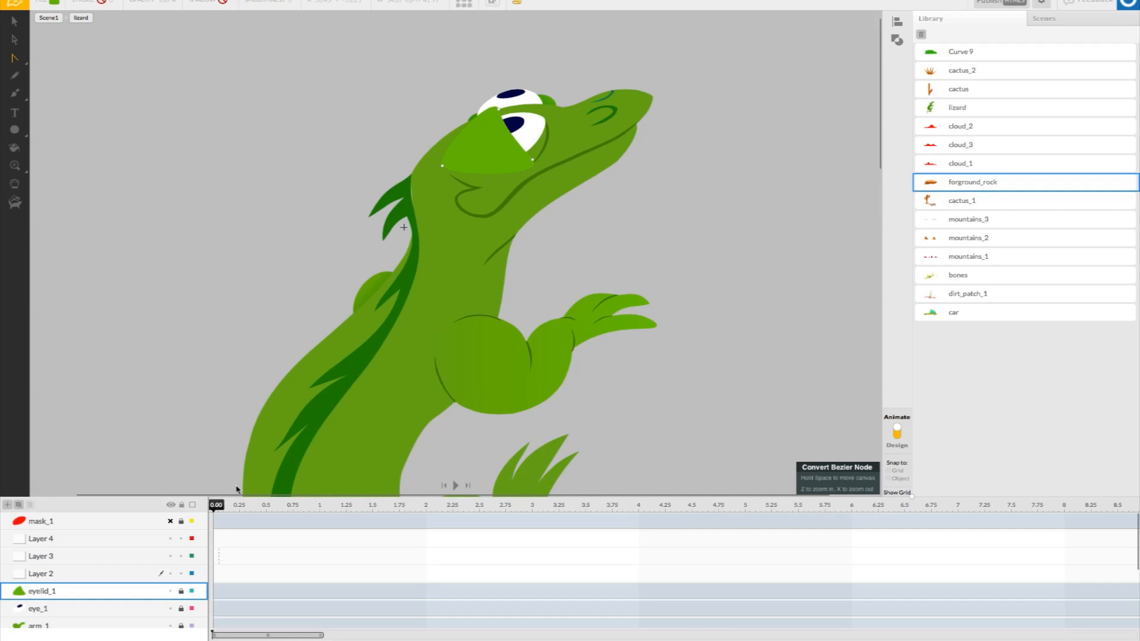
# - Draw a second closed Bezier shape on Layer 2 covering the front part of the nearer eye
pyautogui.click(90, 575)
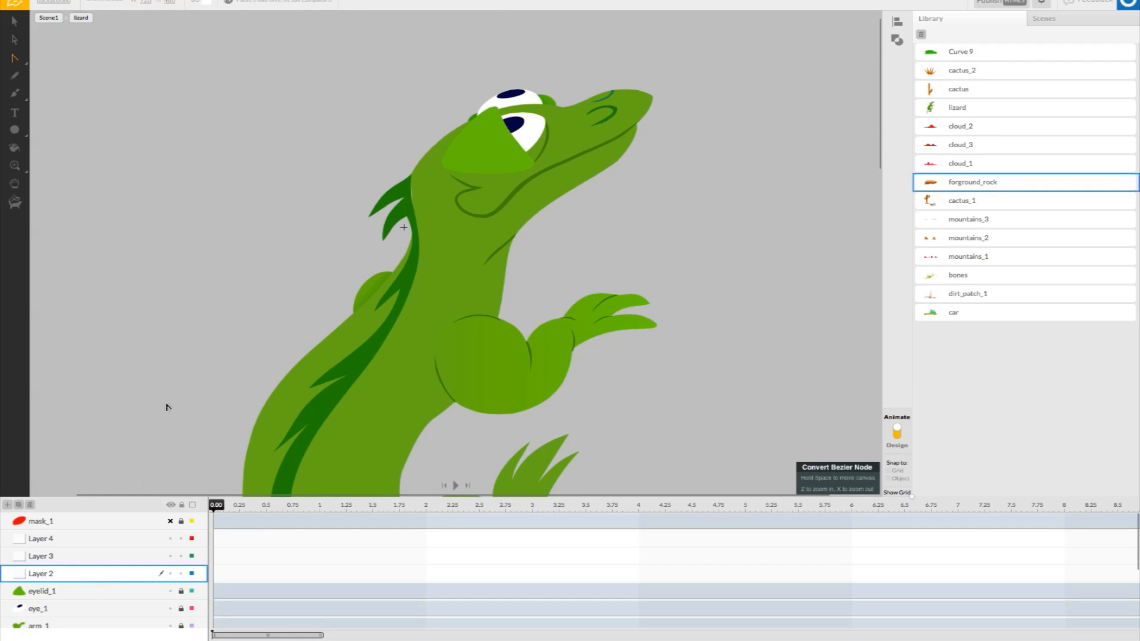
pyautogui.click(23, 59)
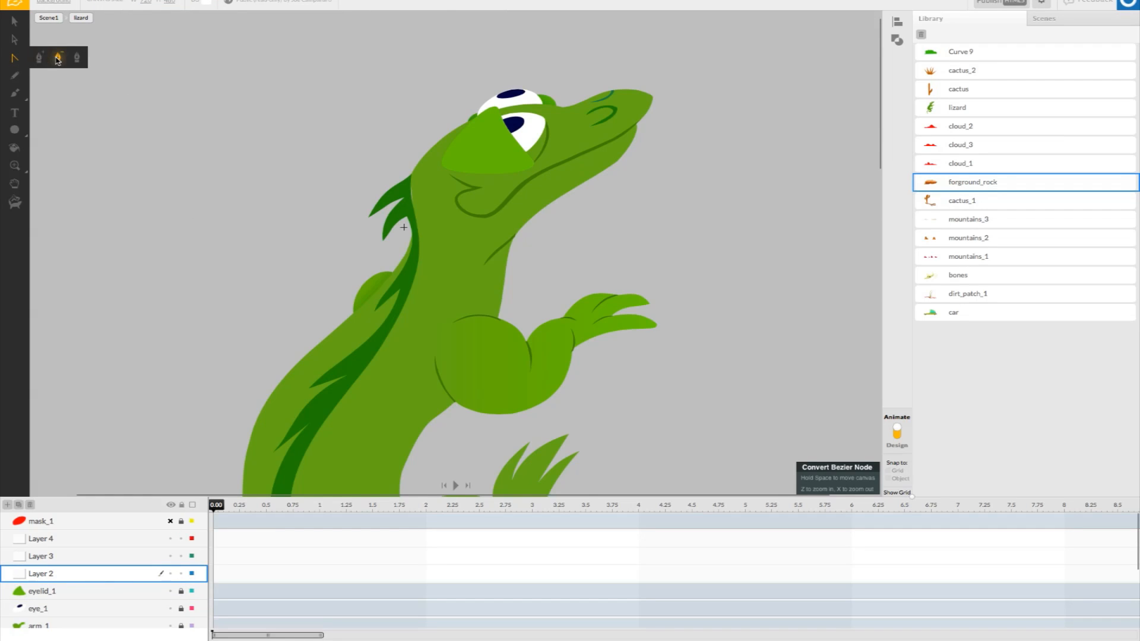
pyautogui.click(76, 59)
pyautogui.click(495, 115)
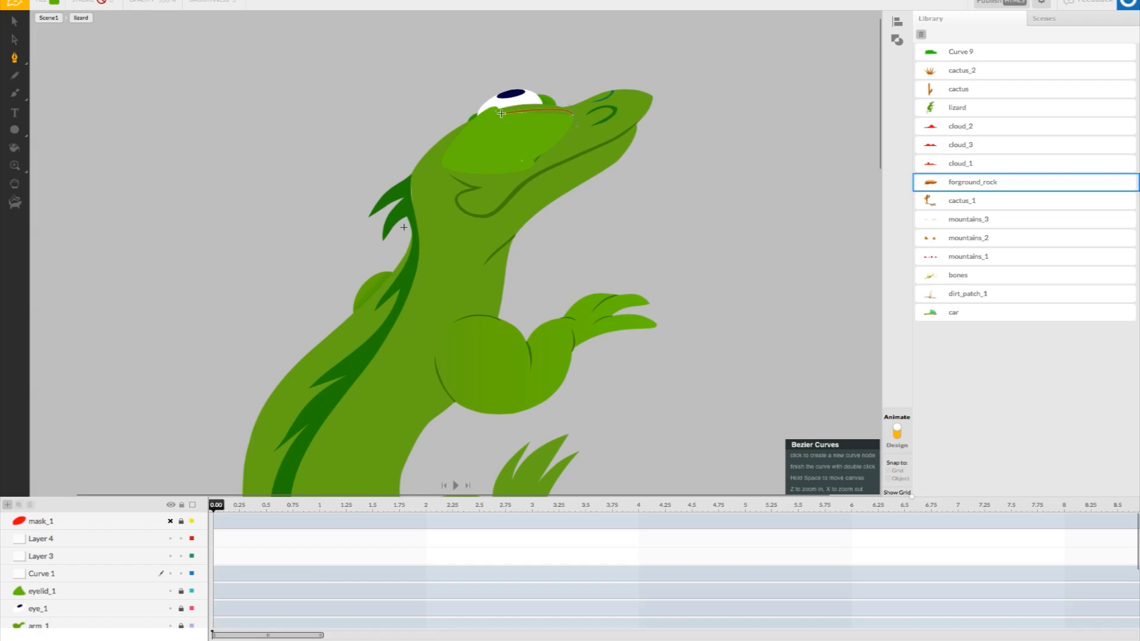
pyautogui.click(497, 111)
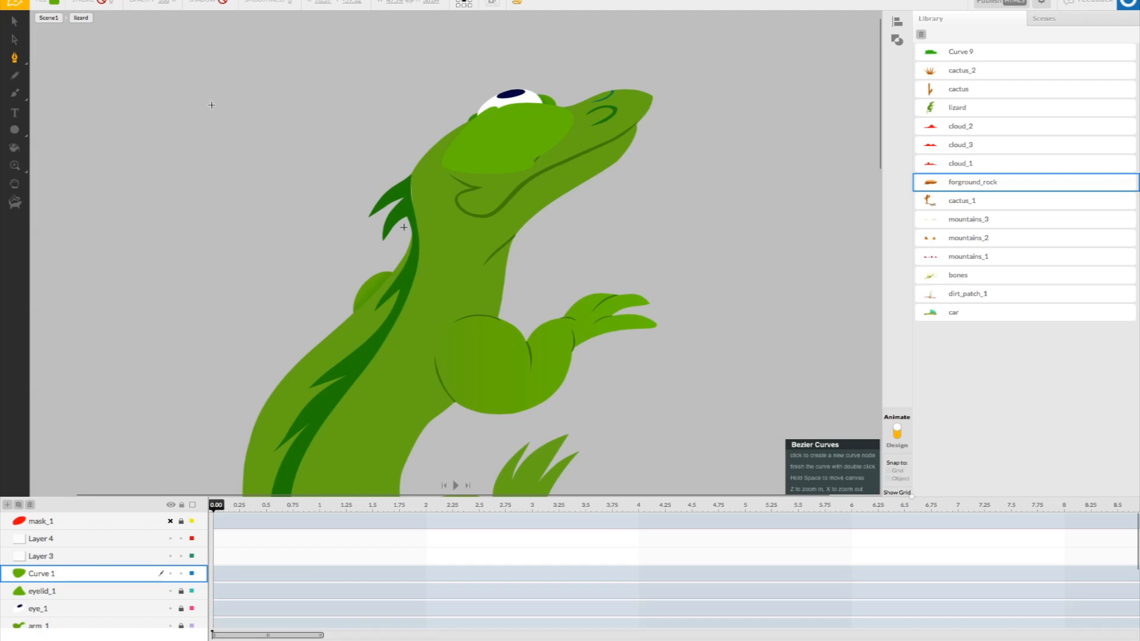
# - Hide the eyelid_1 layer so the Curve 1 shape over the front of the nearer eye can be edited alone
pyautogui.click(14, 22)
pyautogui.click(528, 120)
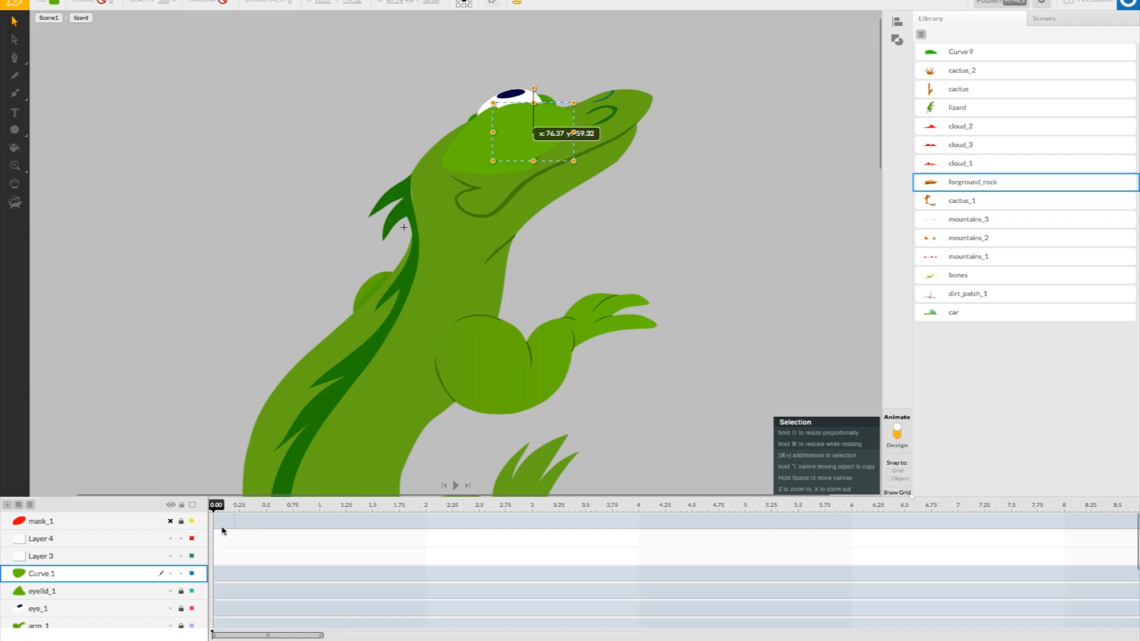
pyautogui.click(171, 591)
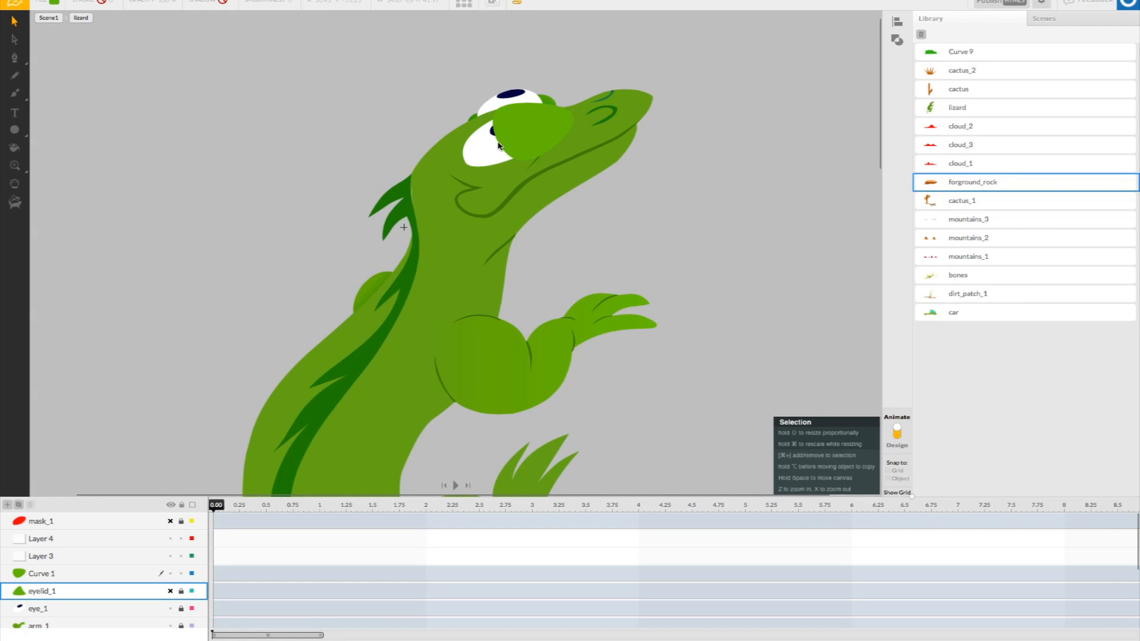
pyautogui.moveTo(14, 57)
pyautogui.click(67, 58)
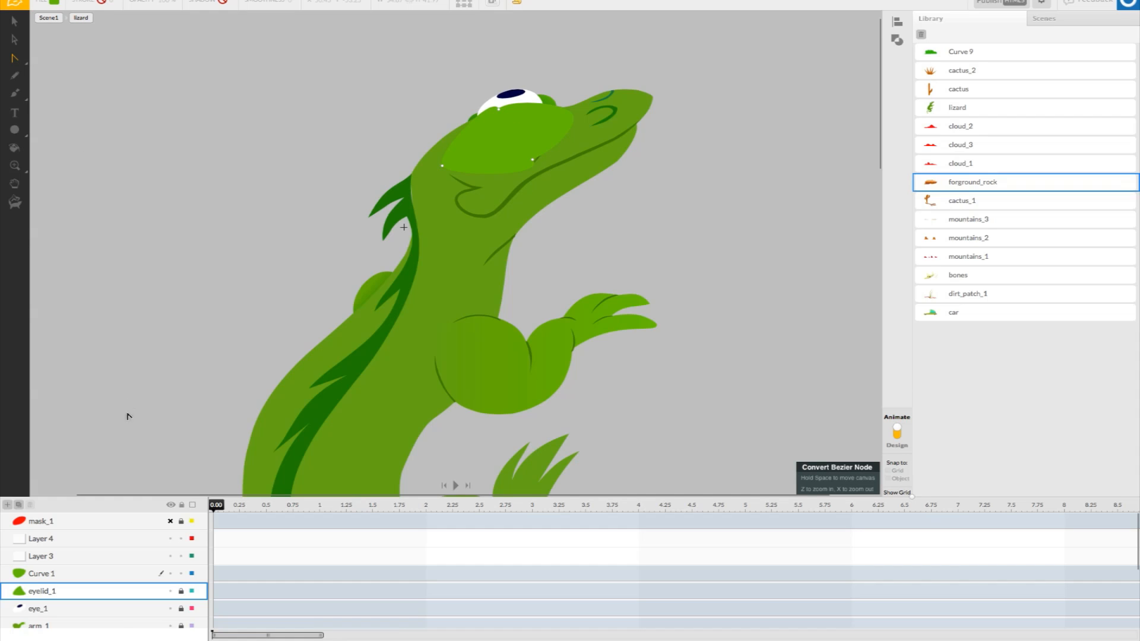
pyautogui.click(171, 592)
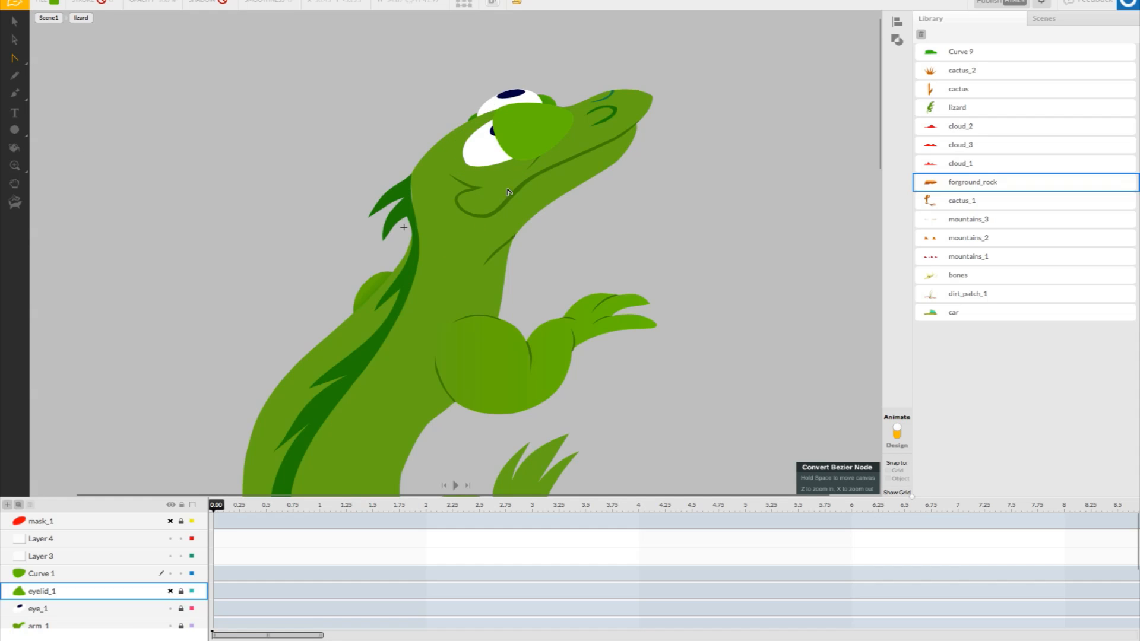
# - Fill the front eyelid shape, Curve 1, with the darker solid green 53a006
pyautogui.click(506, 148)
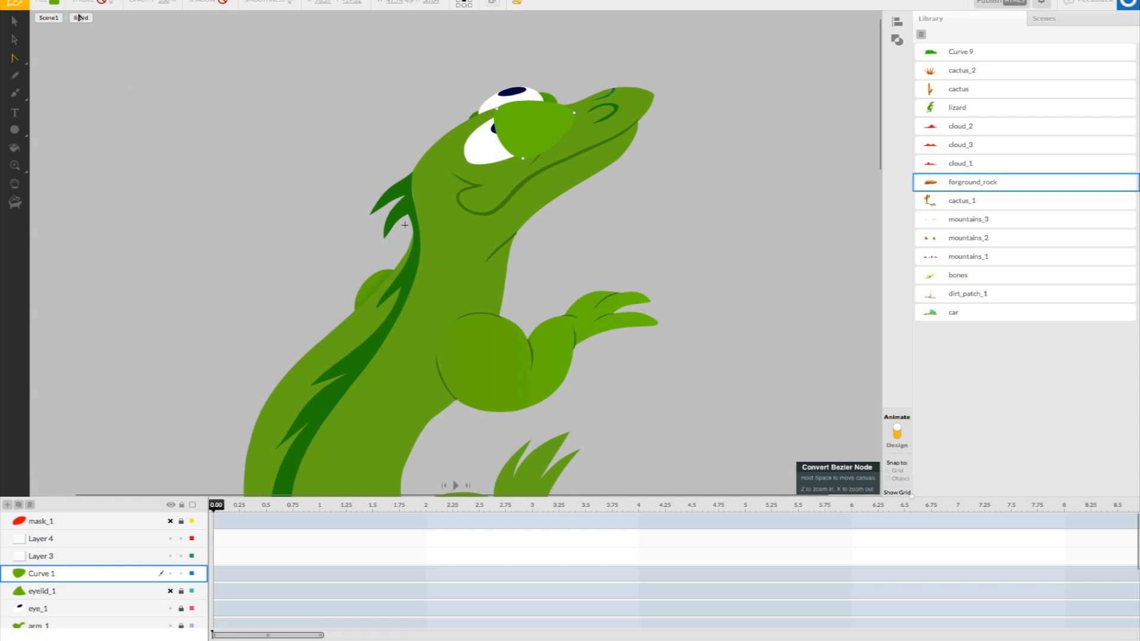
pyautogui.click(54, 3)
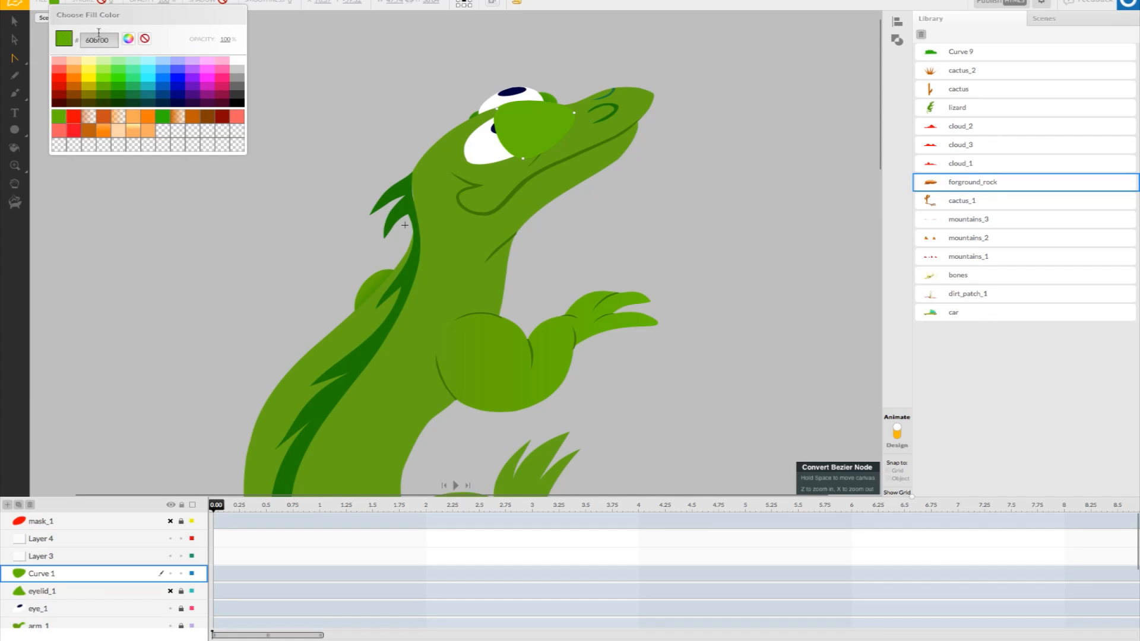
pyautogui.click(128, 41)
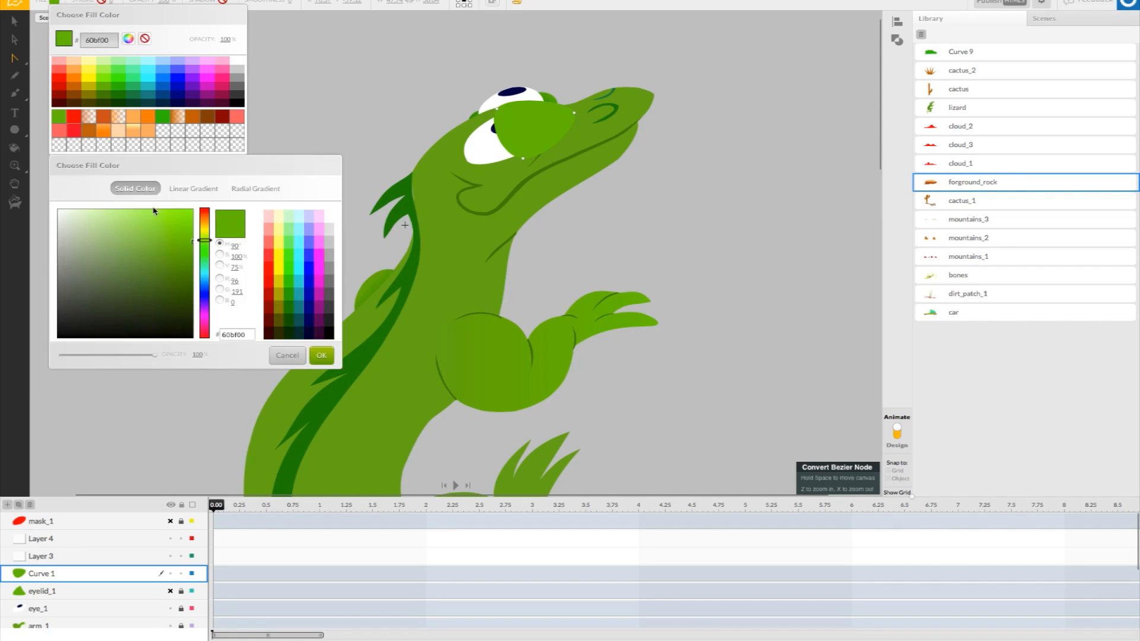
pyautogui.moveTo(184, 247); pyautogui.dragTo(188, 259)
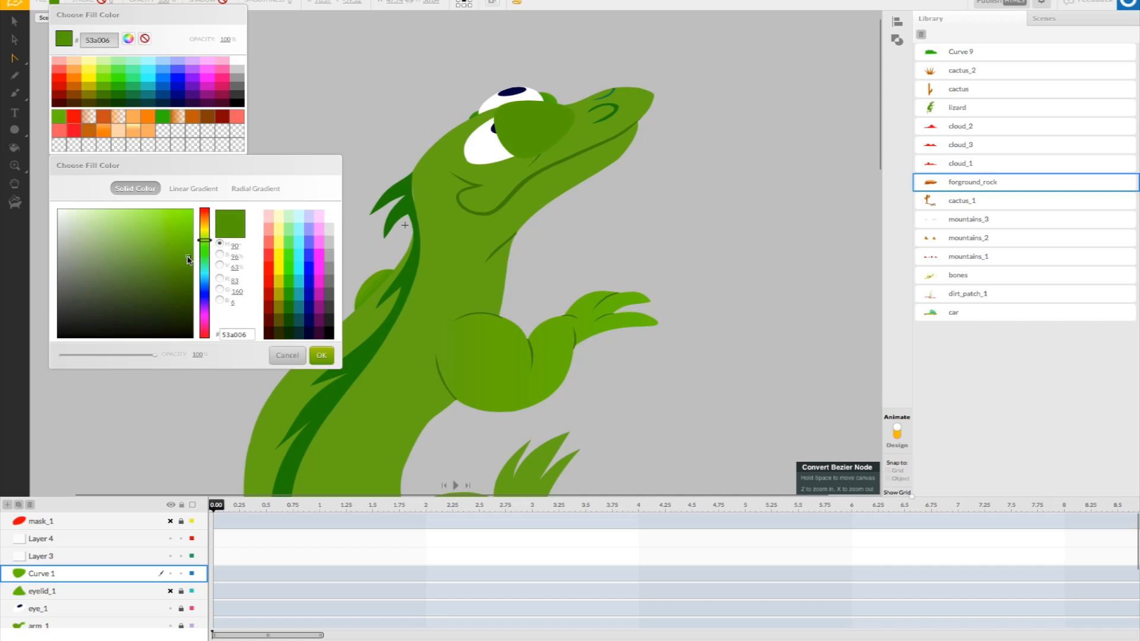
pyautogui.click(322, 355)
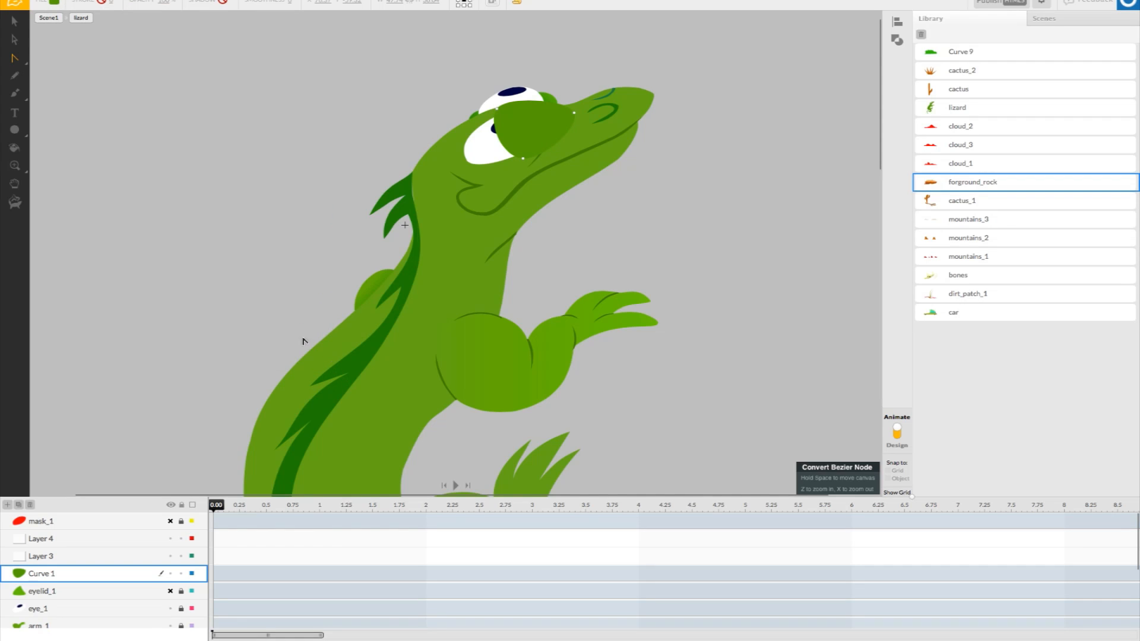
# - Convert Curve 1's nodes so its rear edge runs straight and diagonally across the eye, and show eyelid_1 again
pyautogui.click(16, 58)
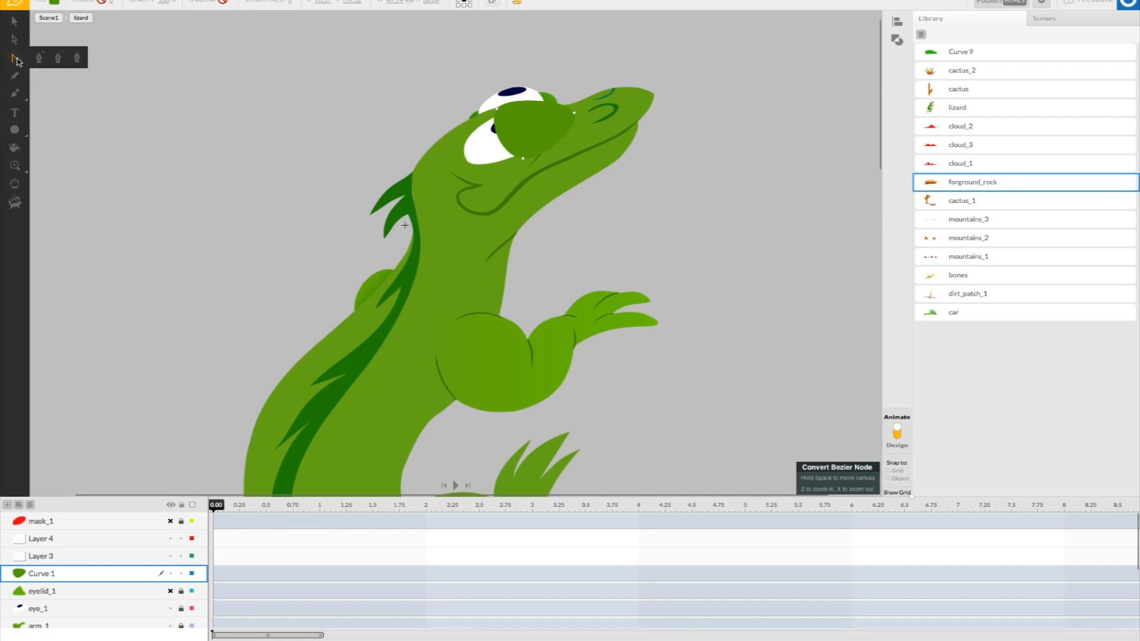
pyautogui.click(38, 62)
pyautogui.click(522, 158)
pyautogui.moveTo(502, 161); pyautogui.dragTo(504, 121)
pyautogui.click(325, 148)
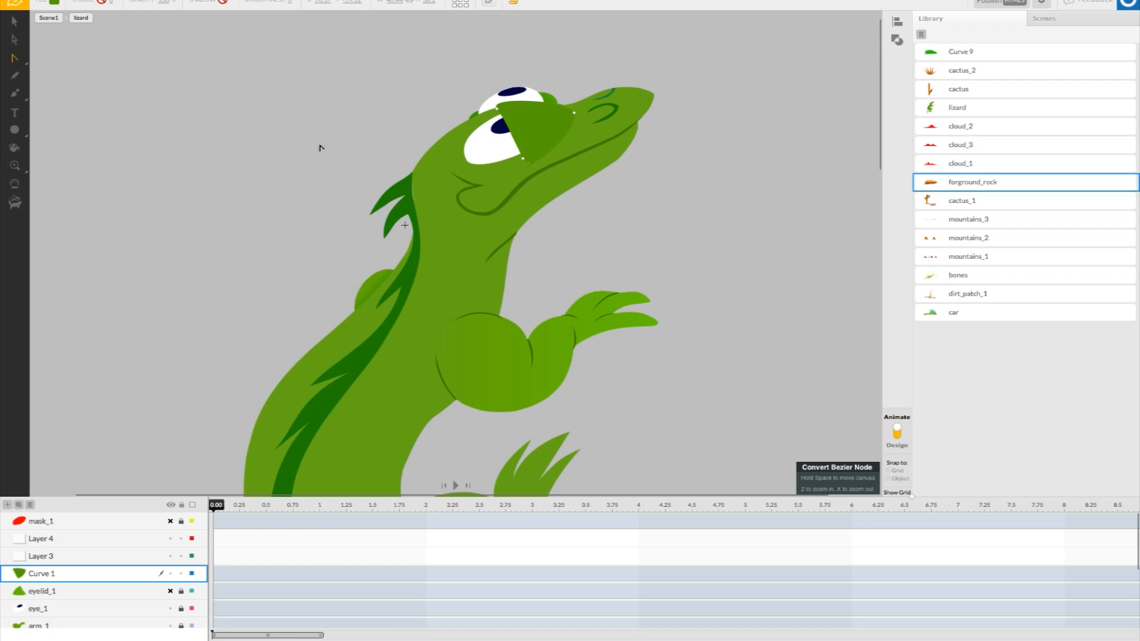
pyautogui.click(171, 591)
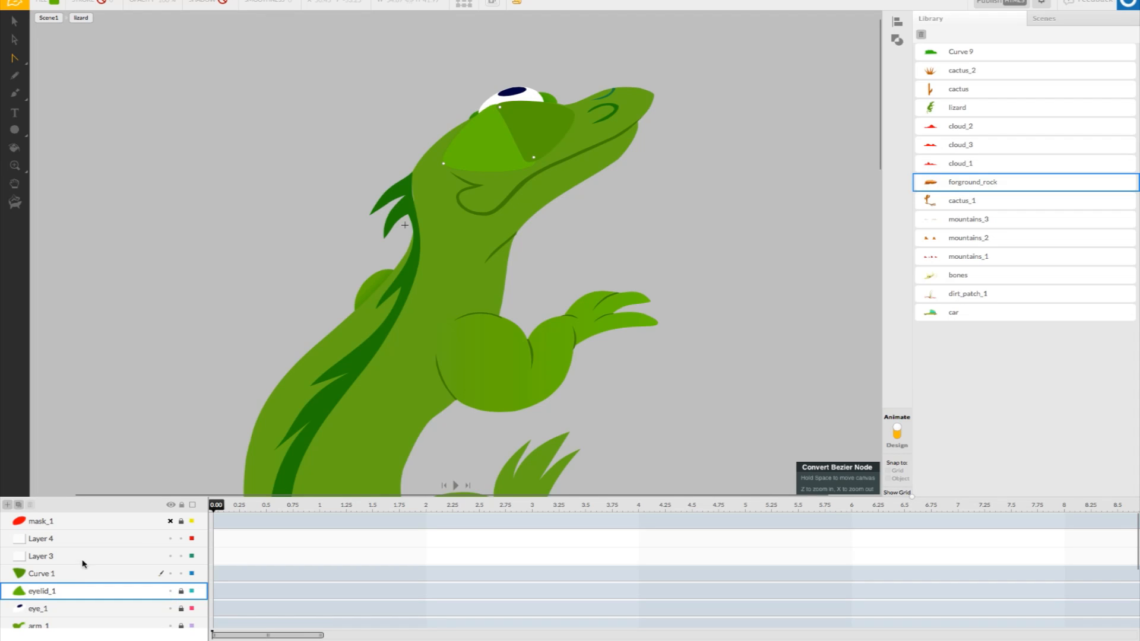
# - Move the mask_1 layer directly above Curve 1 and turn it into a mask
pyautogui.click(65, 522)
pyautogui.moveTo(66, 523); pyautogui.dragTo(86, 565)
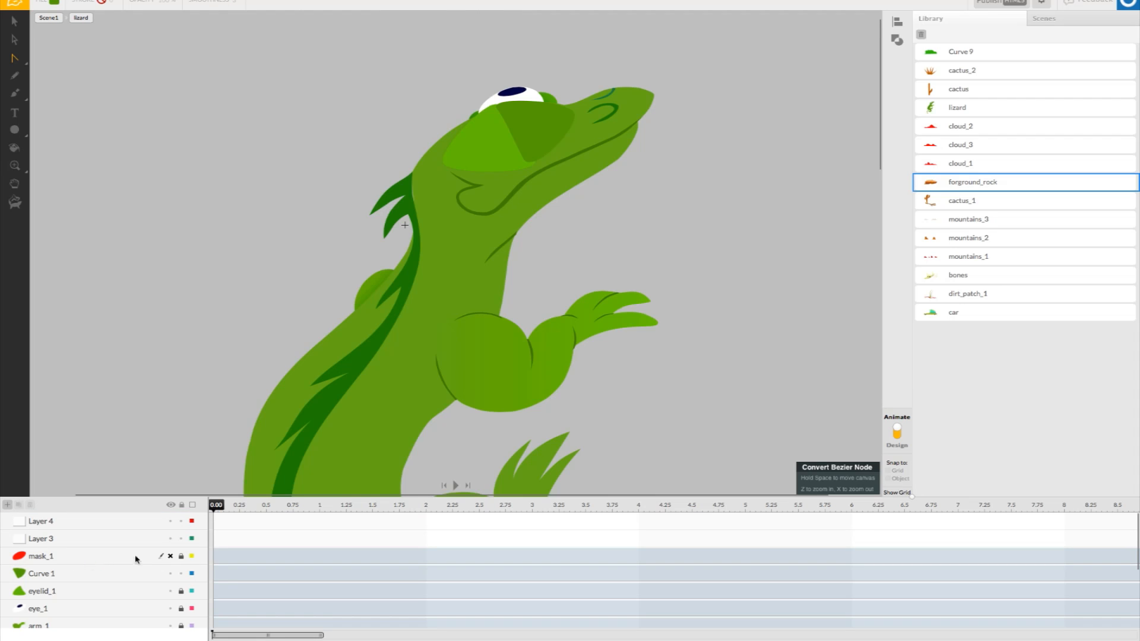
pyautogui.rightClick(68, 558)
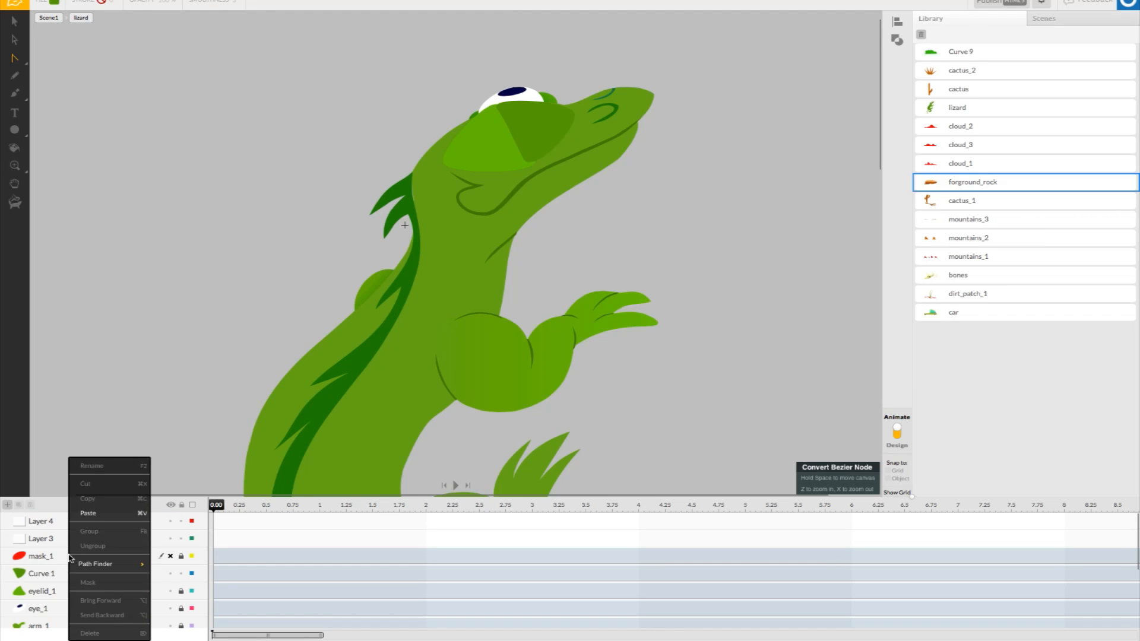
pyautogui.click(51, 558)
pyautogui.rightClick(42, 560)
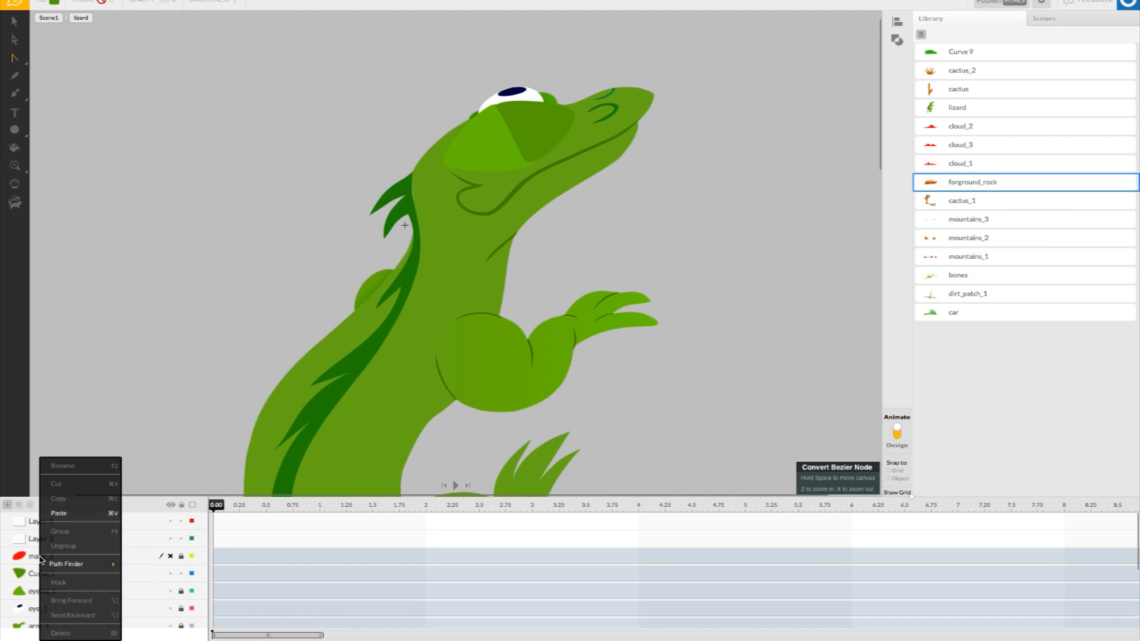
pyautogui.moveTo(82, 570)
pyautogui.click(25, 559)
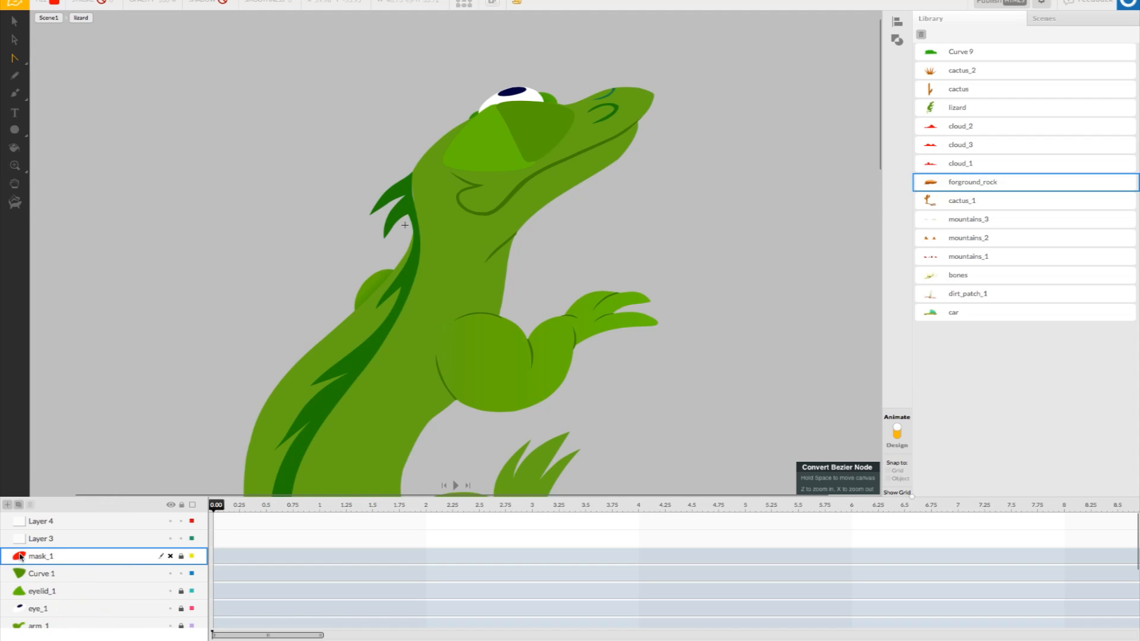
pyautogui.rightClick(25, 559)
pyautogui.moveTo(25, 560)
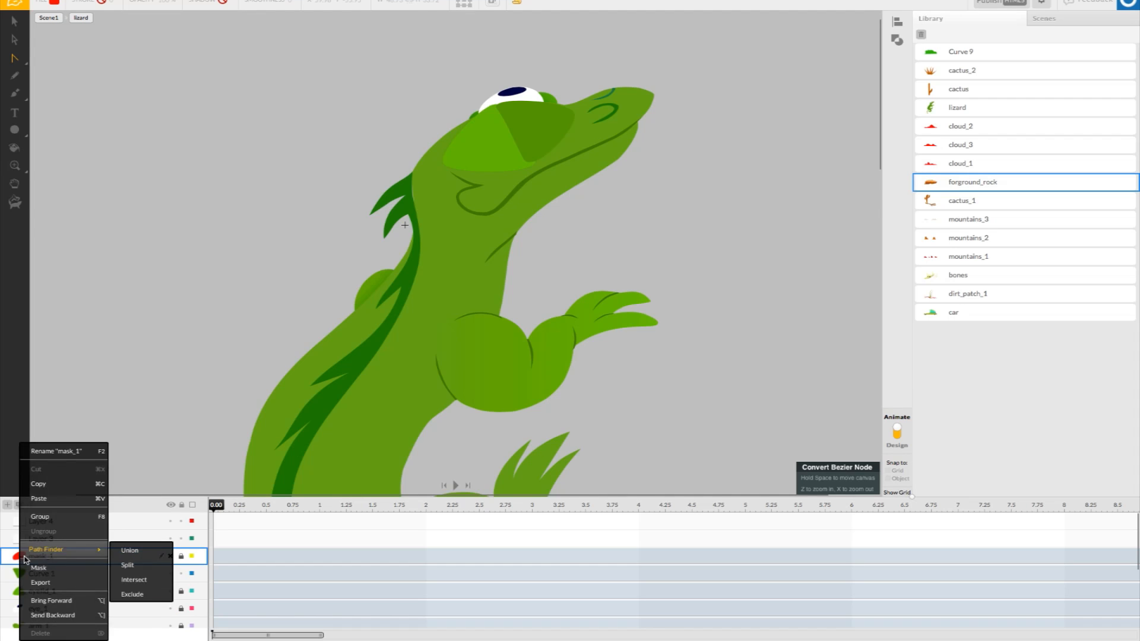
pyautogui.click(57, 572)
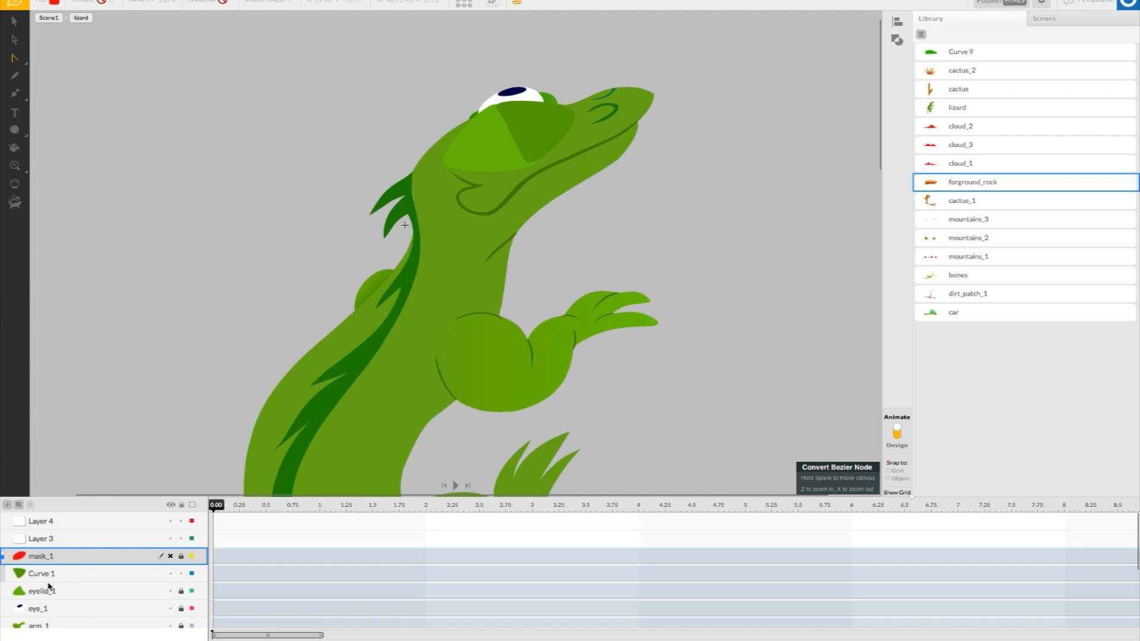
# - Show mask_1 and move eyelid_1 above Curve 1 under the mask so both eyelid shapes are clipped
pyautogui.click(170, 557)
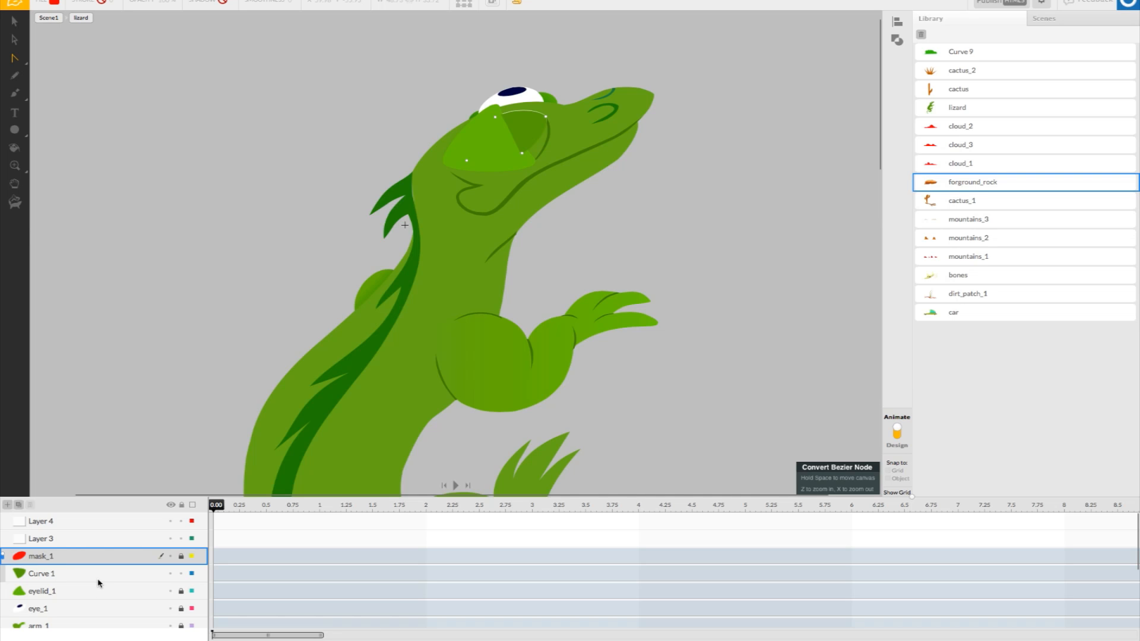
pyautogui.click(28, 592)
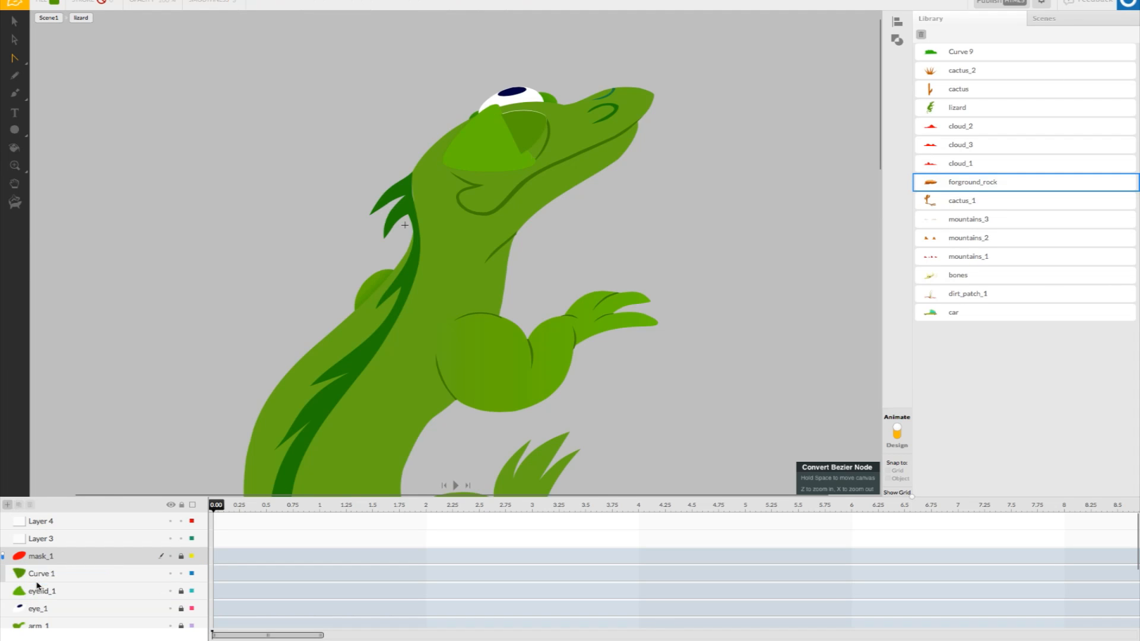
pyautogui.moveTo(38, 585); pyautogui.dragTo(44, 569)
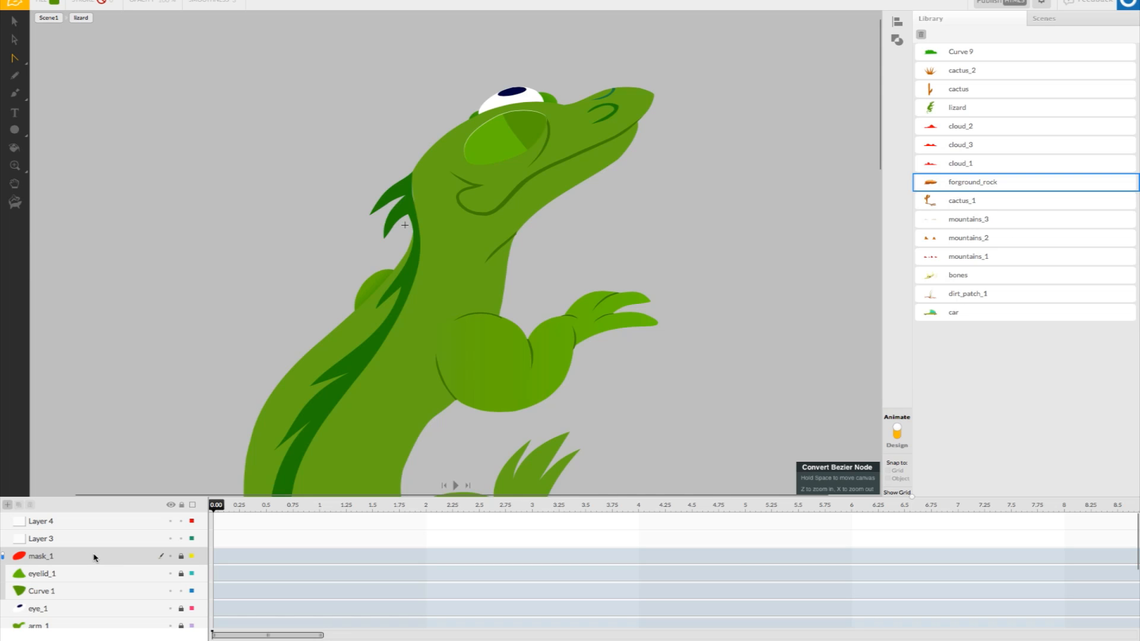
# - Examine the masked eyelids' outline around the nearer eye up close
pyautogui.scroll(-1, 226, 519)
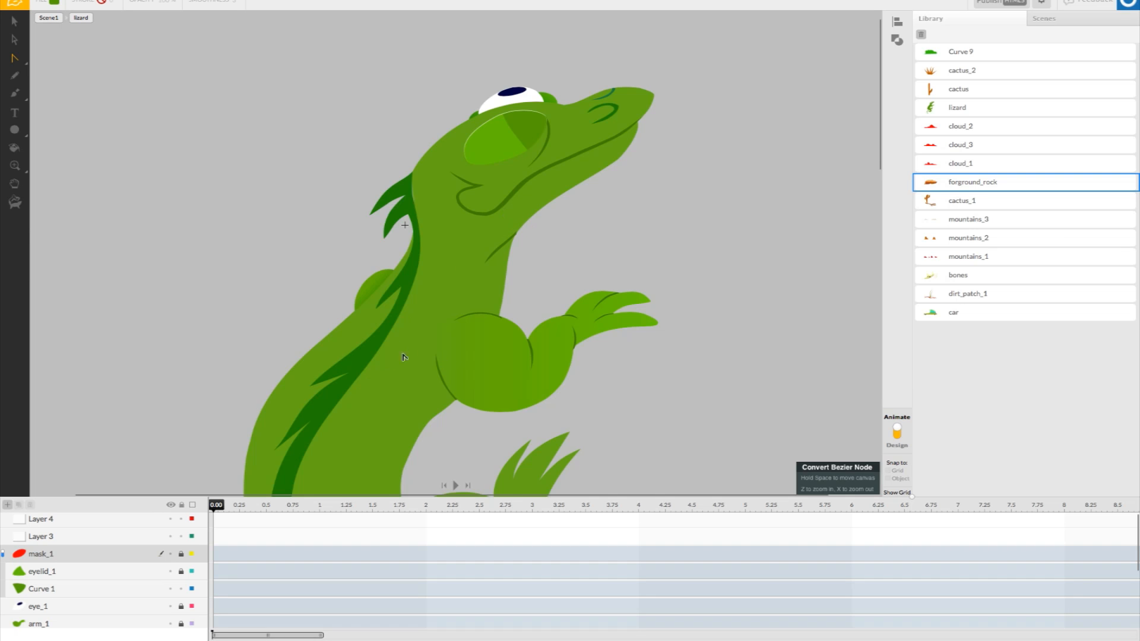
pyautogui.click(14, 166)
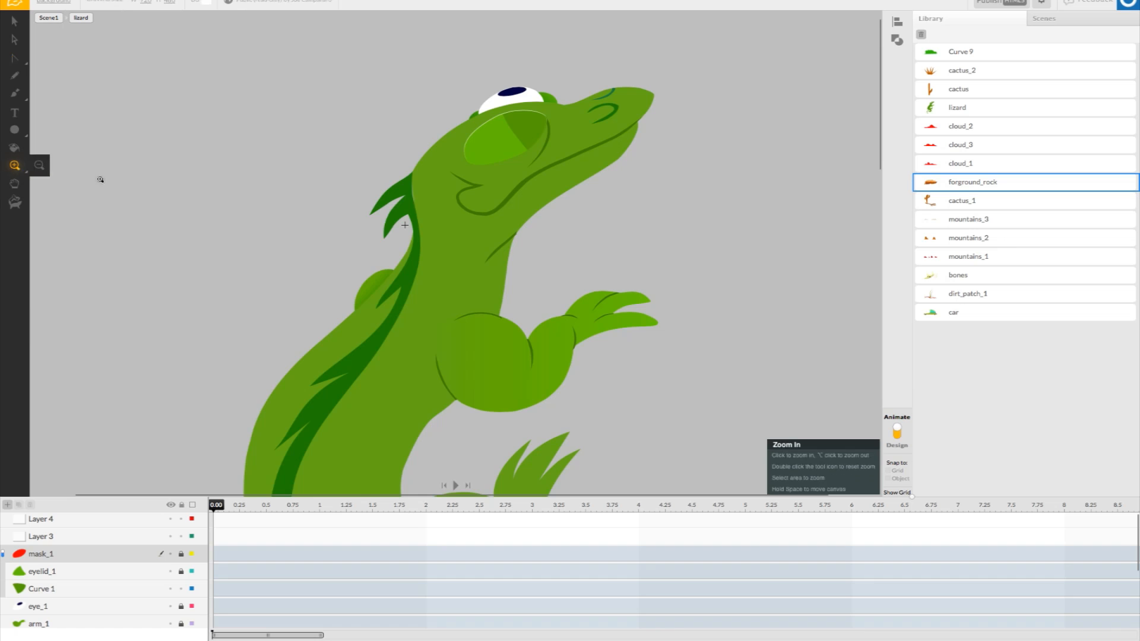
pyautogui.click(531, 126)
pyautogui.click(400, 67)
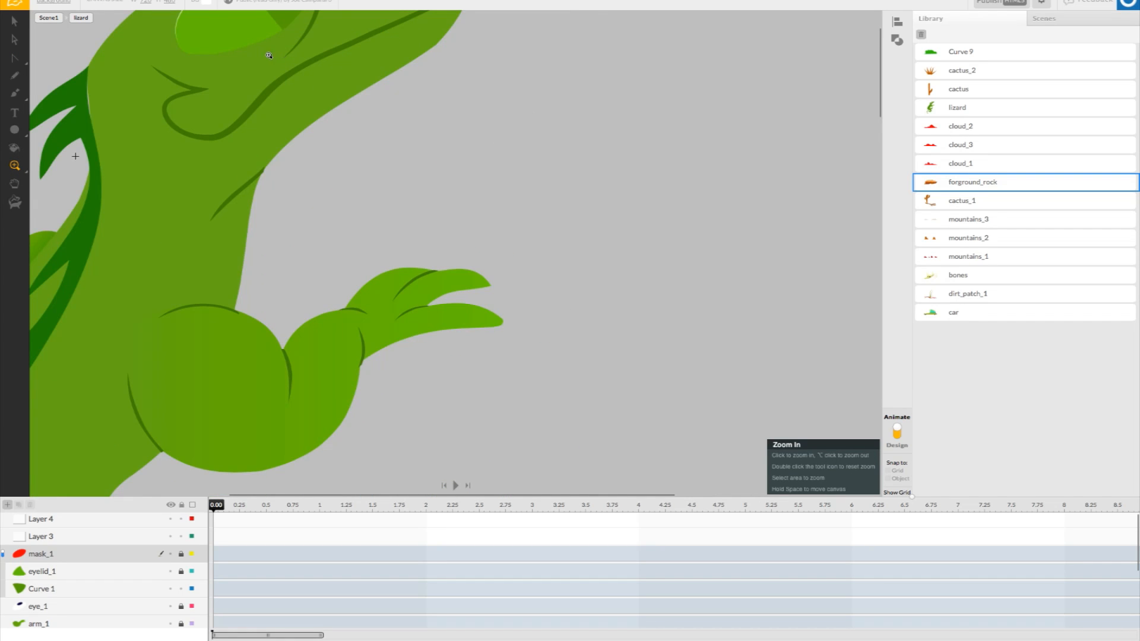
pyautogui.press('space')
pyautogui.moveTo(262, 57); pyautogui.dragTo(419, 154)
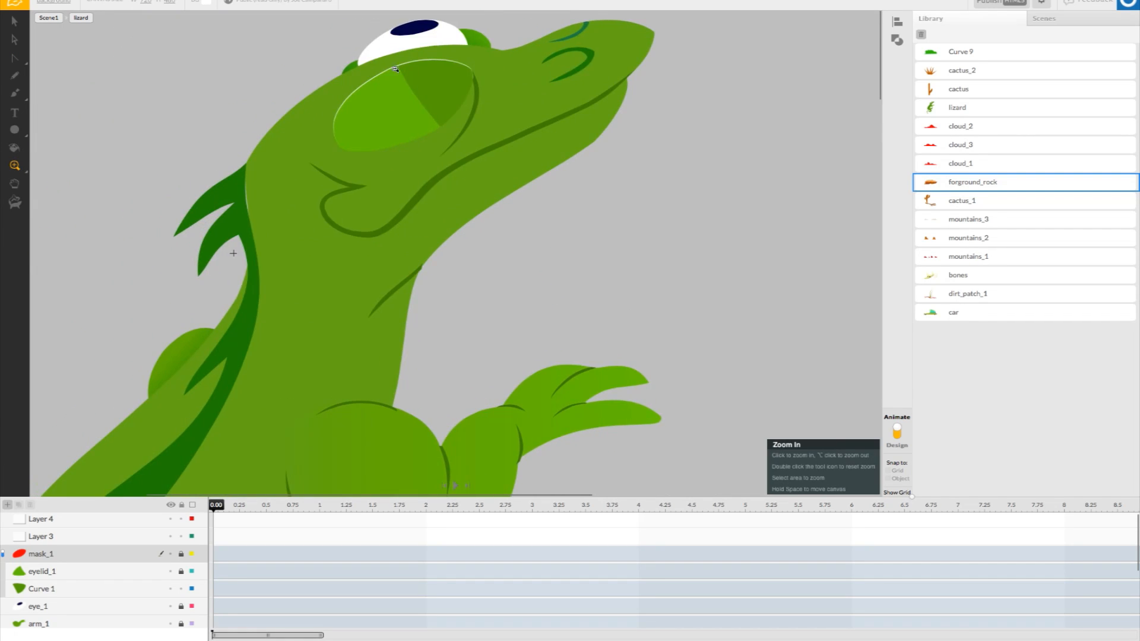
pyautogui.click(397, 69)
pyautogui.press('space')
pyautogui.moveTo(371, 212); pyautogui.dragTo(500, 223)
pyautogui.moveTo(455, 74)
pyautogui.mouseDown()
pyautogui.moveTo(456, 85)
pyautogui.moveTo(453, 59)
pyautogui.moveTo(453, 79)
pyautogui.mouseUp()
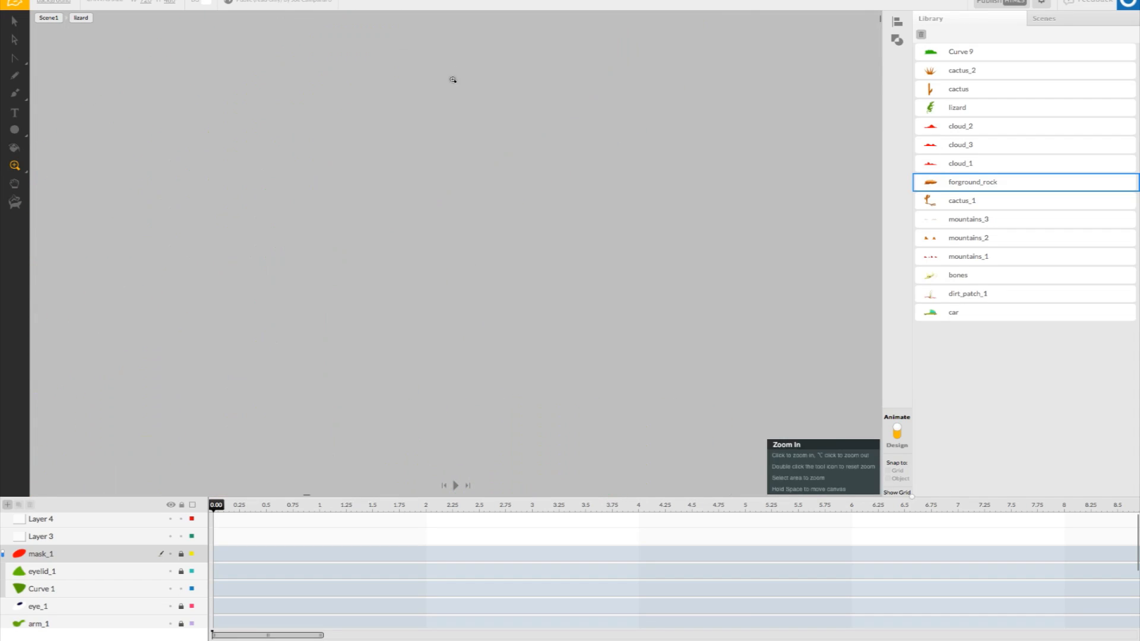
pyautogui.doubleClick(15, 165)
pyautogui.click(508, 182)
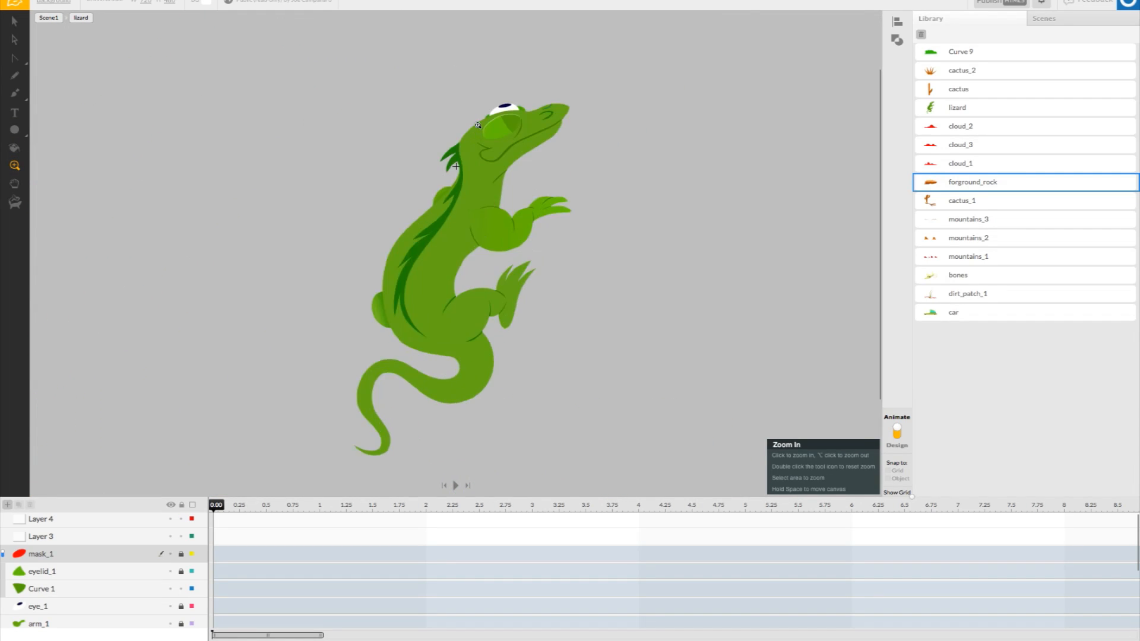
pyautogui.click(477, 125)
pyautogui.click(521, 35)
pyautogui.press('space')
pyautogui.moveTo(525, 151); pyautogui.dragTo(522, 382)
pyautogui.click(555, 138)
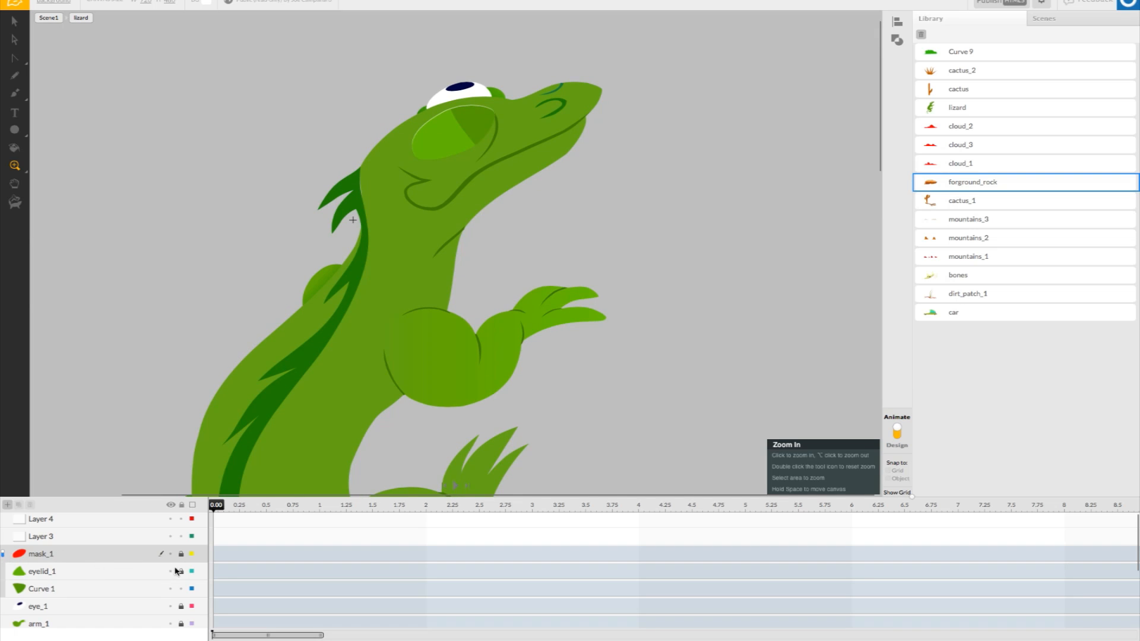
# - Unlock mask_1 and enlarge it slightly so the eyelids cover the white rim of the nearer eye
pyautogui.click(69, 557)
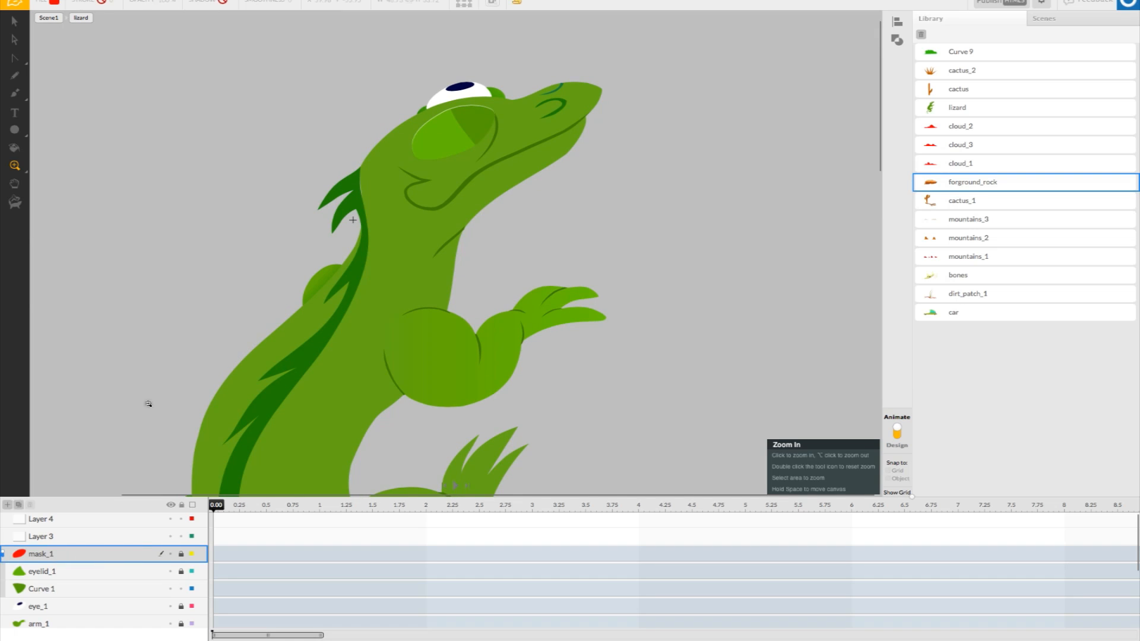
pyautogui.click(15, 21)
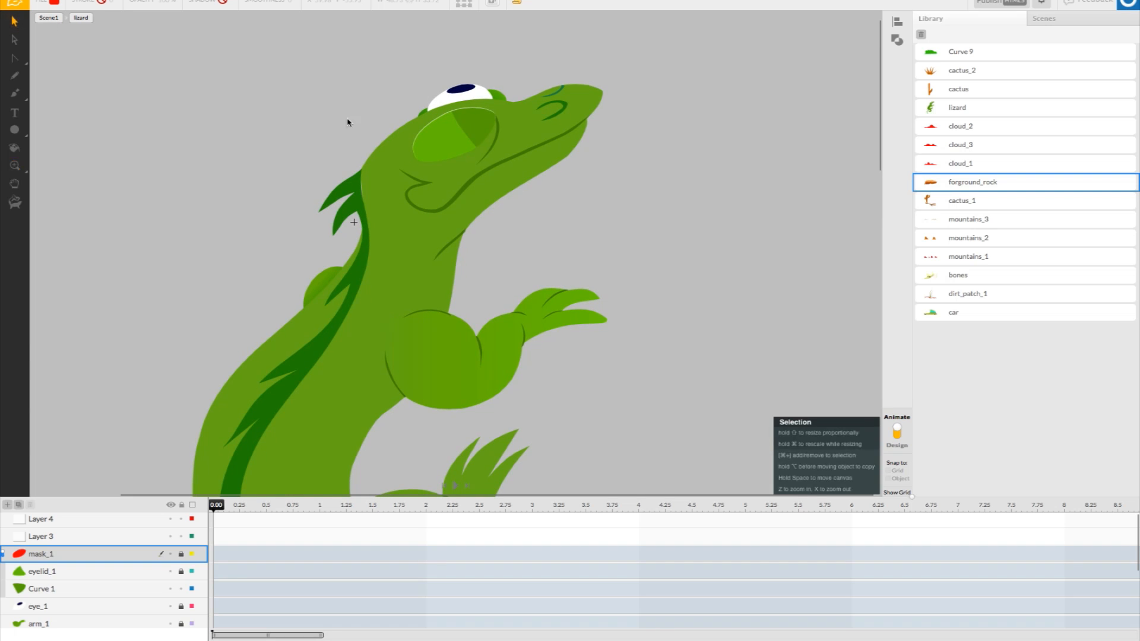
pyautogui.click(467, 150)
pyautogui.moveTo(458, 135); pyautogui.dragTo(450, 137)
pyautogui.click(182, 556)
pyautogui.moveTo(445, 135); pyautogui.dragTo(447, 137)
pyautogui.click(606, 209)
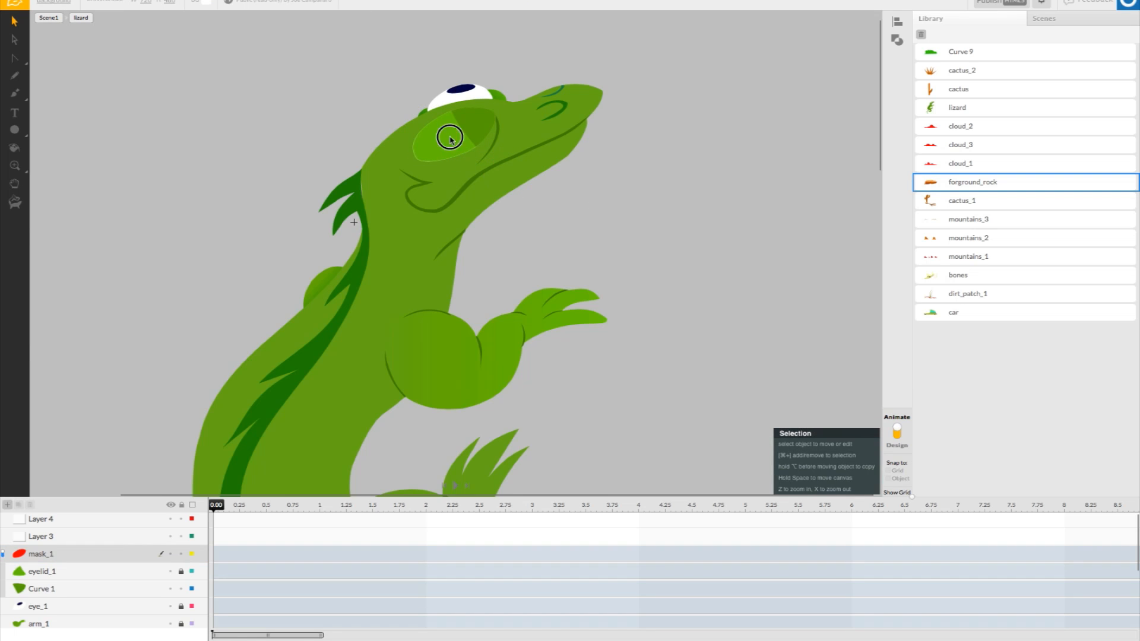
pyautogui.click(485, 146)
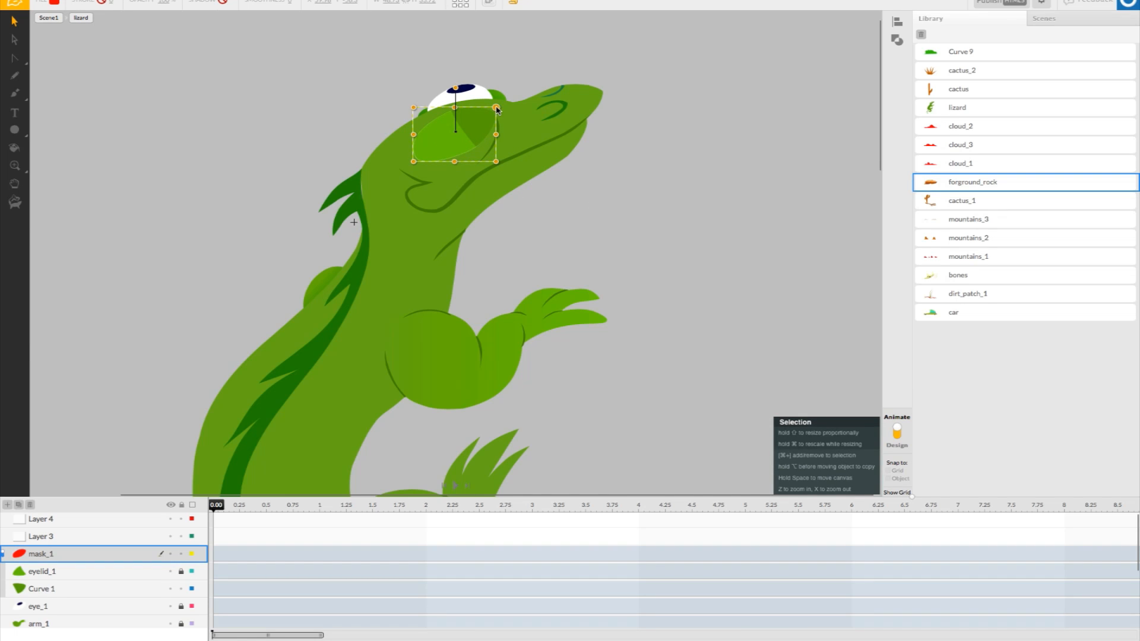
pyautogui.moveTo(497, 109); pyautogui.dragTo(498, 108)
pyautogui.click(572, 212)
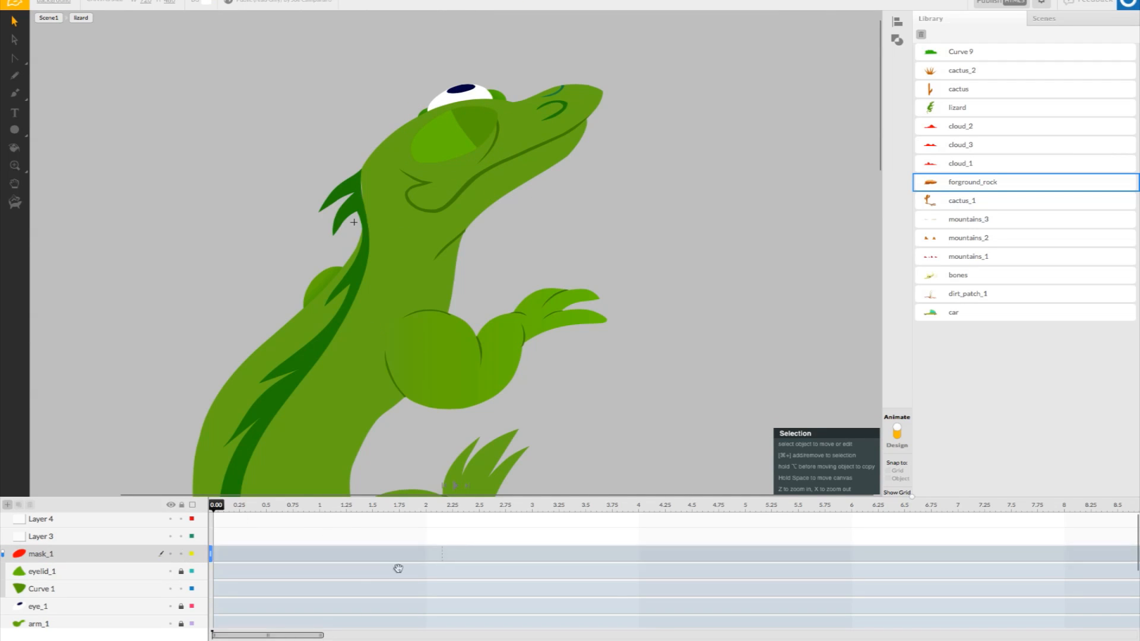
# - Unlock the eyelid_1 layer
pyautogui.click(181, 571)
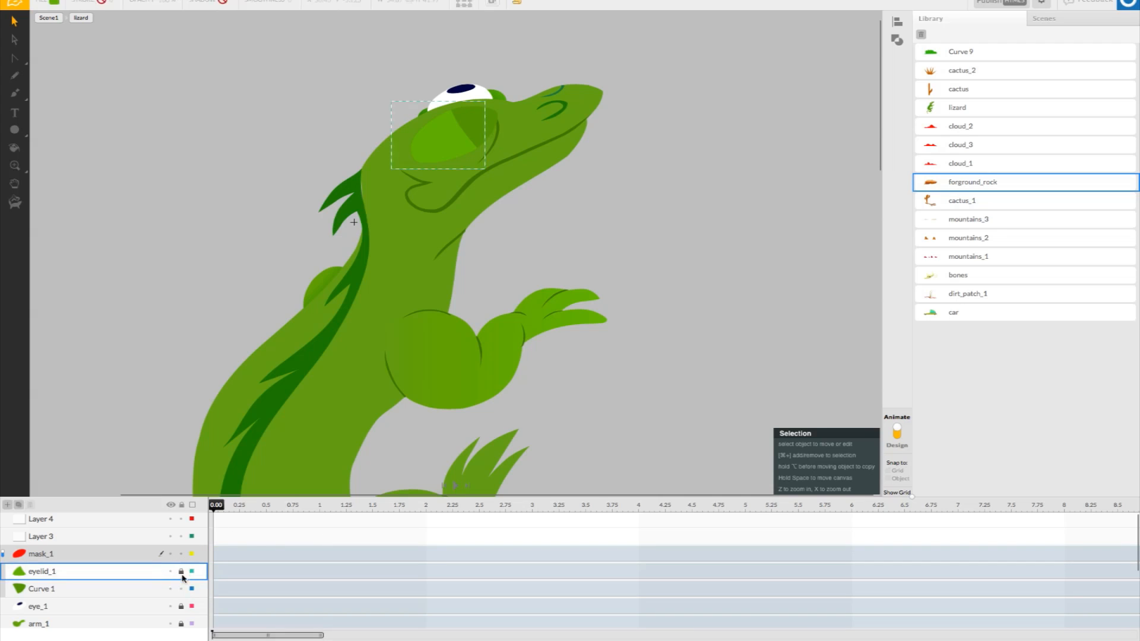
pyautogui.scroll(-1, 316, 537)
pyautogui.scroll(1, 360, 526)
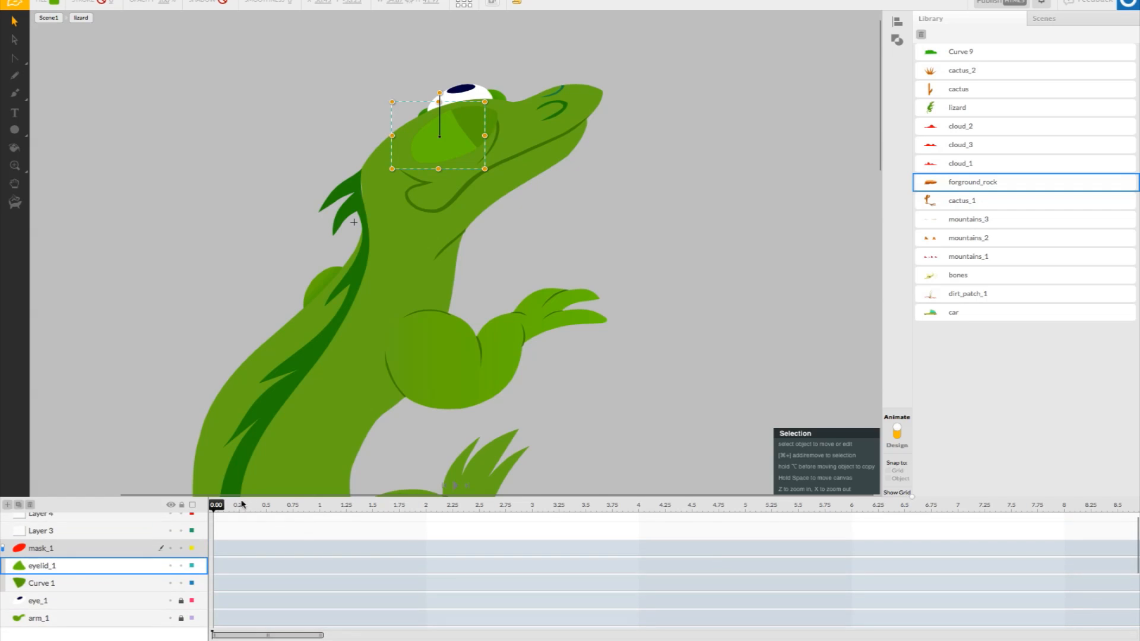
# - Hide mask_1 and, at 0 s, move the two eyelid shapes apart so they sit off the nearer eye in an open position
pyautogui.click(430, 507)
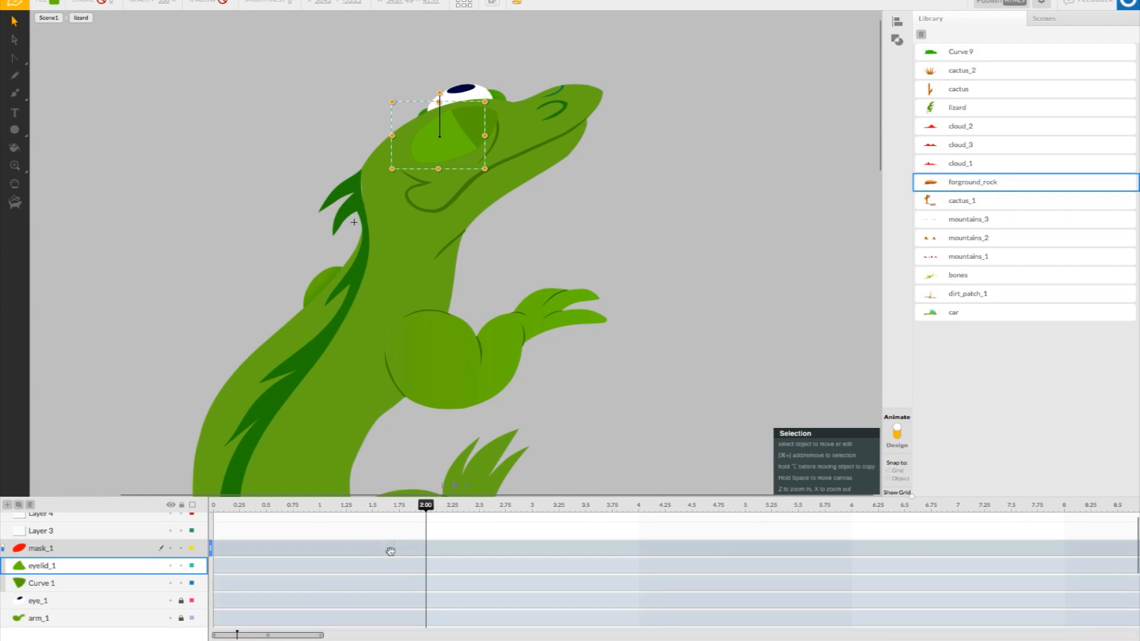
pyautogui.click(217, 571)
pyautogui.click(182, 547)
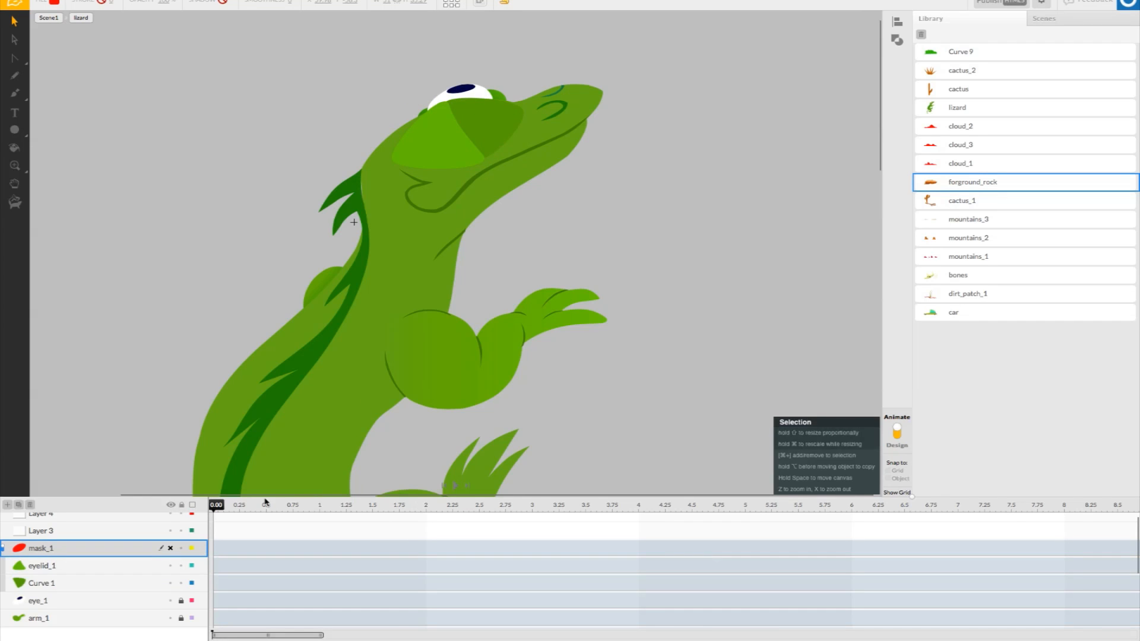
pyautogui.click(505, 212)
pyautogui.scroll(-1, 478, 185)
pyautogui.moveTo(439, 138); pyautogui.dragTo(385, 166)
pyautogui.moveTo(486, 111); pyautogui.dragTo(543, 108)
pyautogui.moveTo(408, 148); pyautogui.dragTo(410, 152)
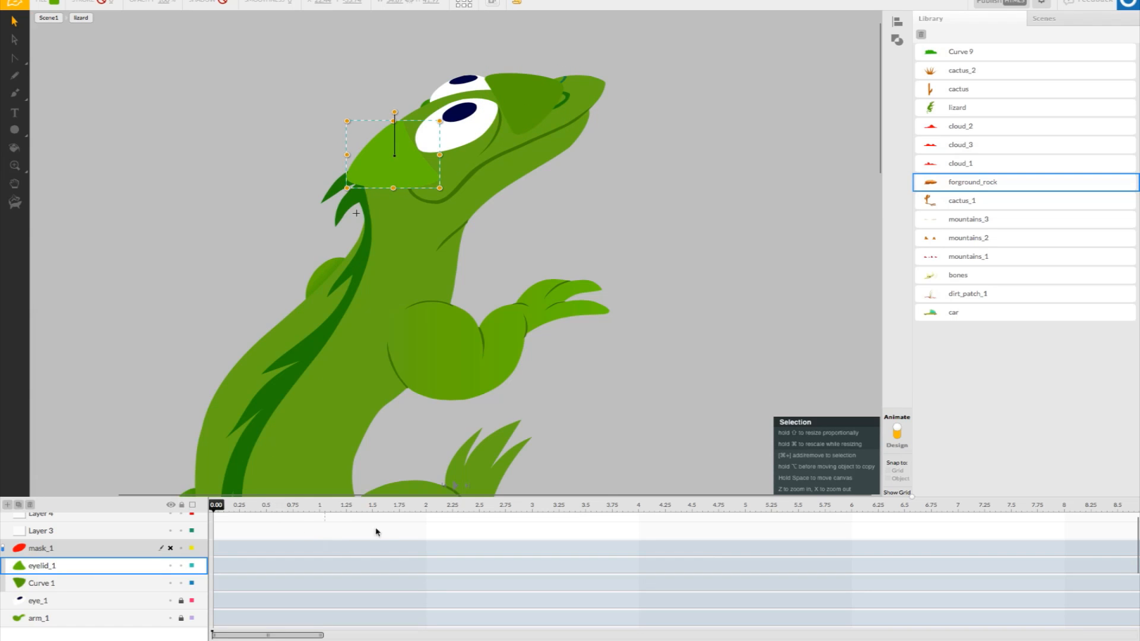
# - Insert keyframes on the eyelid_1 and Curve 1 layers at 2.00 s
pyautogui.click(431, 569)
pyautogui.rightClick(428, 568)
pyautogui.click(442, 577)
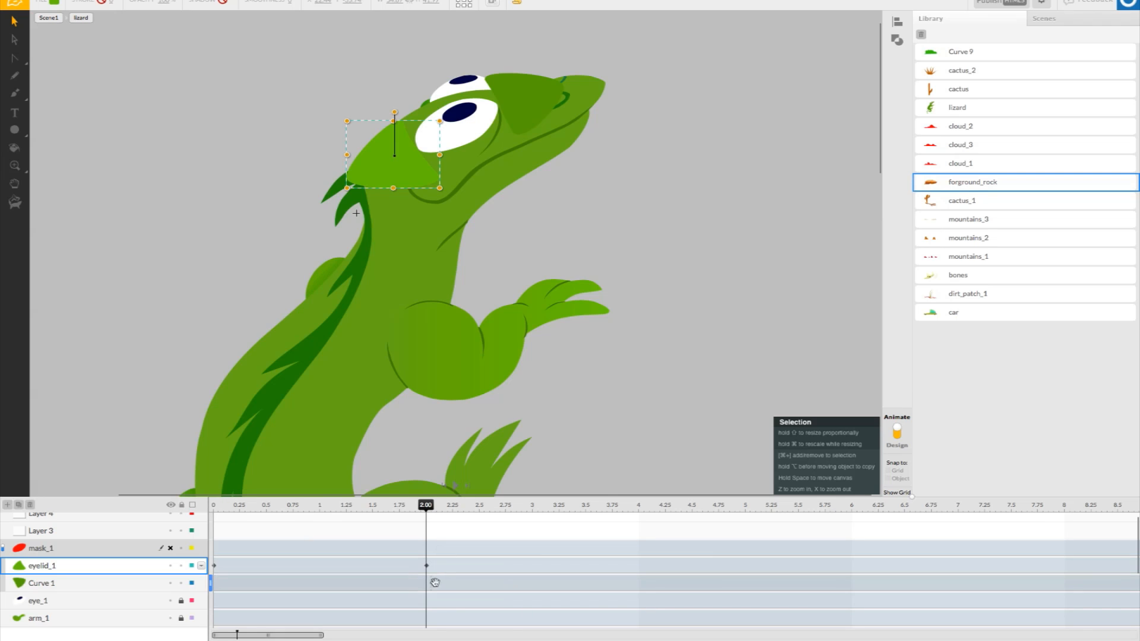
pyautogui.rightClick(428, 585)
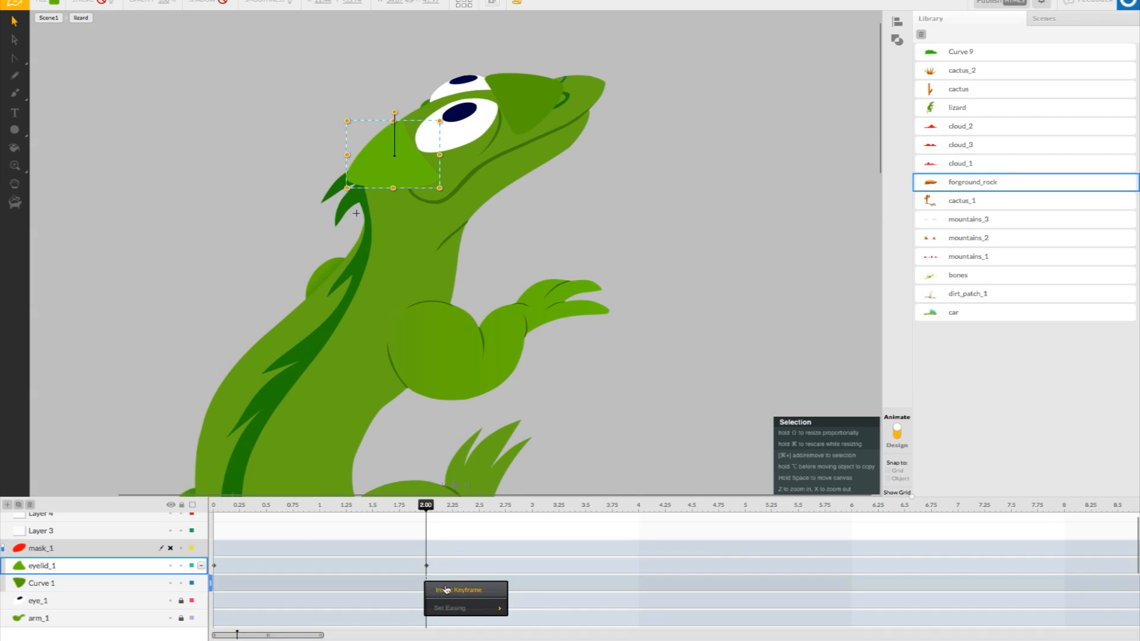
pyautogui.click(446, 589)
# - Add two more keyframes to eyelid_1, placing them at 2.10 s and 2.15 s
pyautogui.moveTo(431, 506)
pyautogui.mouseDown()
pyautogui.moveTo(447, 506)
pyautogui.moveTo(438, 510)
pyautogui.mouseUp()
pyautogui.rightClick(432, 565)
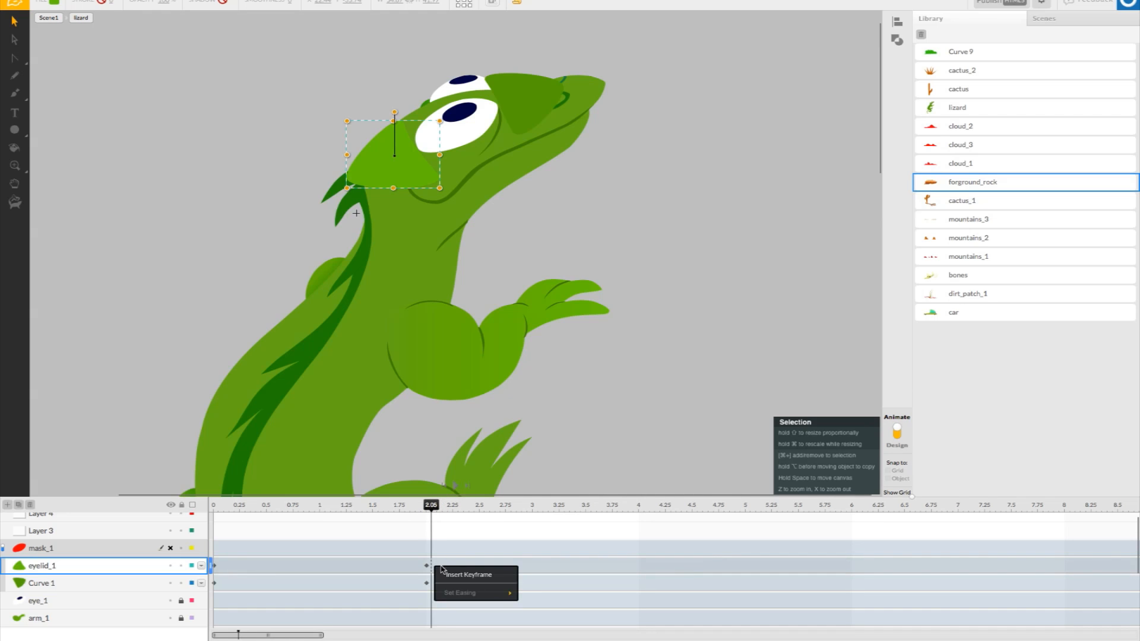
pyautogui.click(454, 575)
pyautogui.rightClick(427, 582)
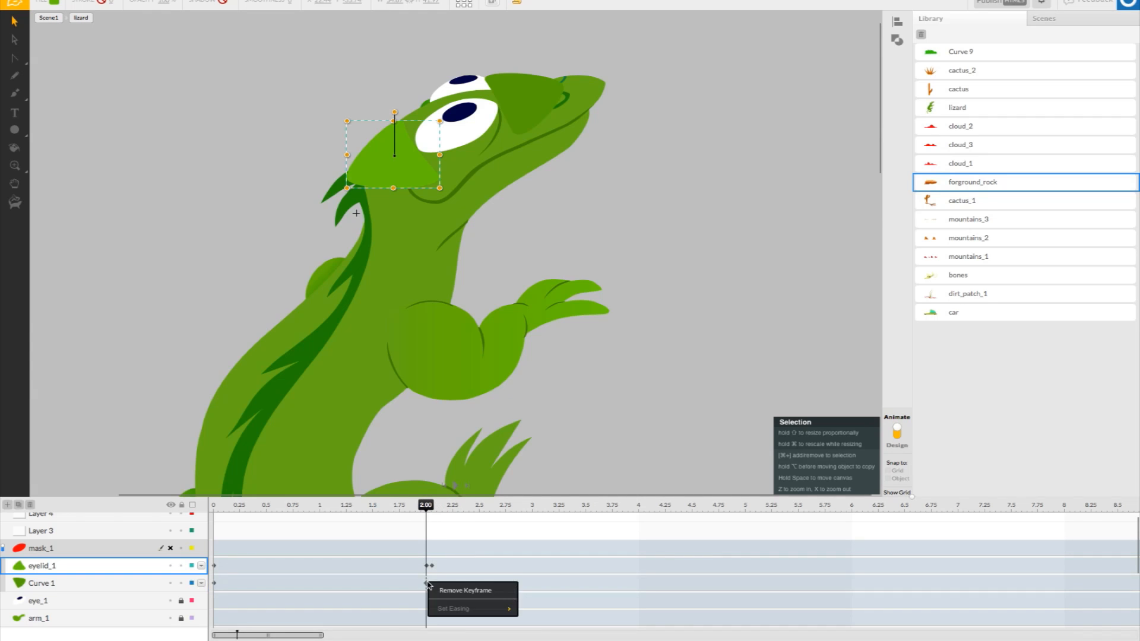
pyautogui.moveTo(426, 505); pyautogui.dragTo(443, 507)
pyautogui.click(445, 574)
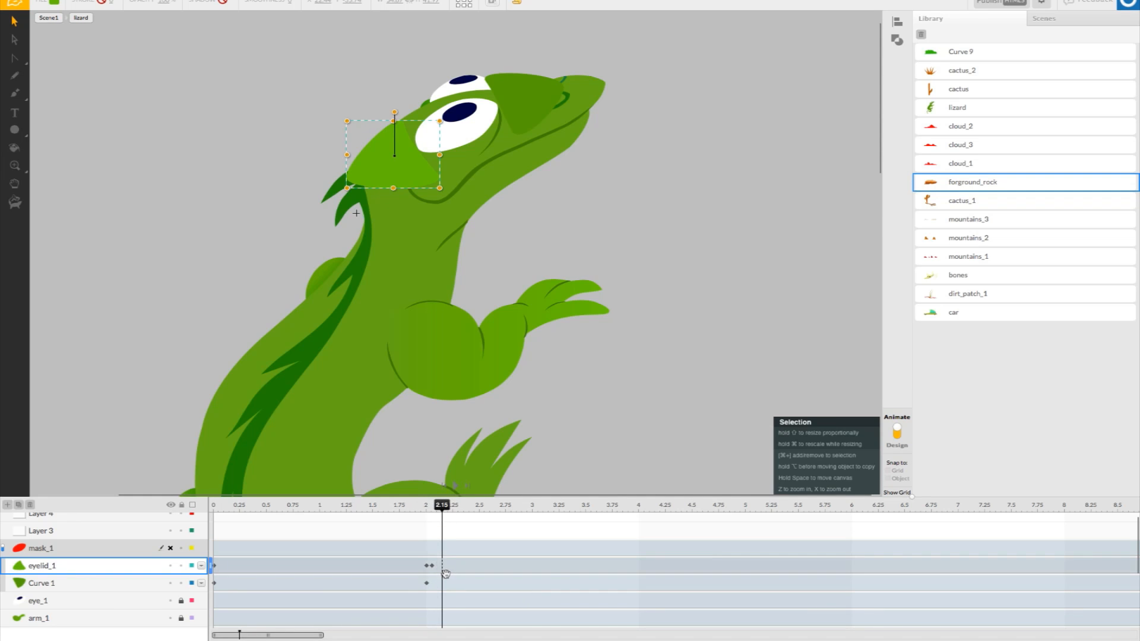
pyautogui.rightClick(444, 571)
pyautogui.click(469, 576)
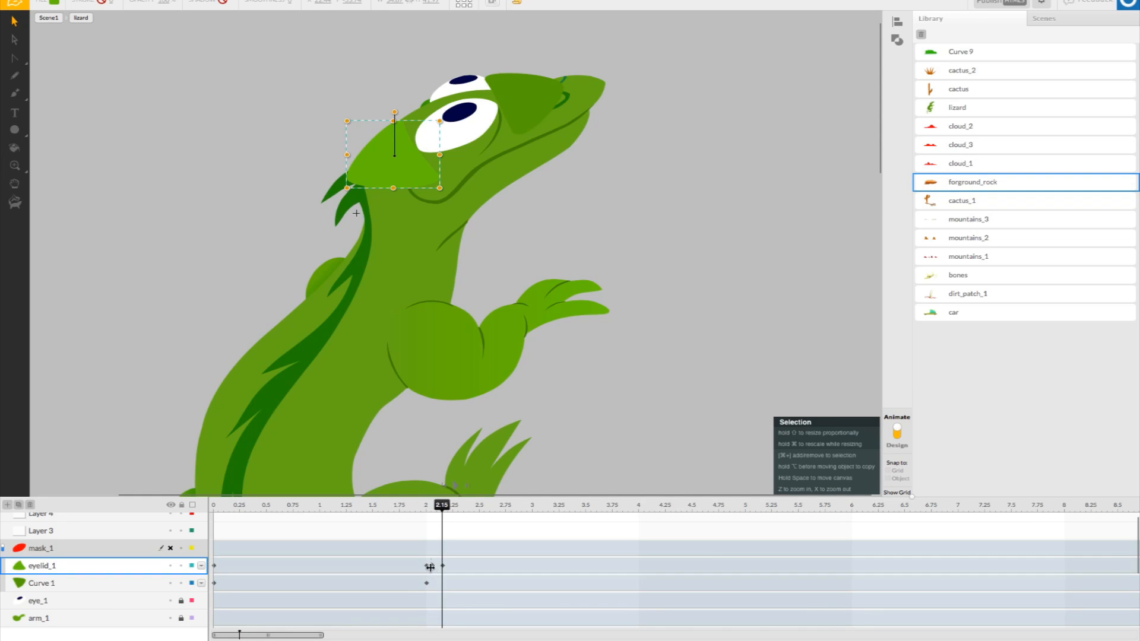
pyautogui.click(435, 566)
# - Insert matching Curve 1 keyframes at 2.10 s and 2.15 s, and move the last keyframe of both eyelid layers to 2.20 s
pyautogui.click(439, 587)
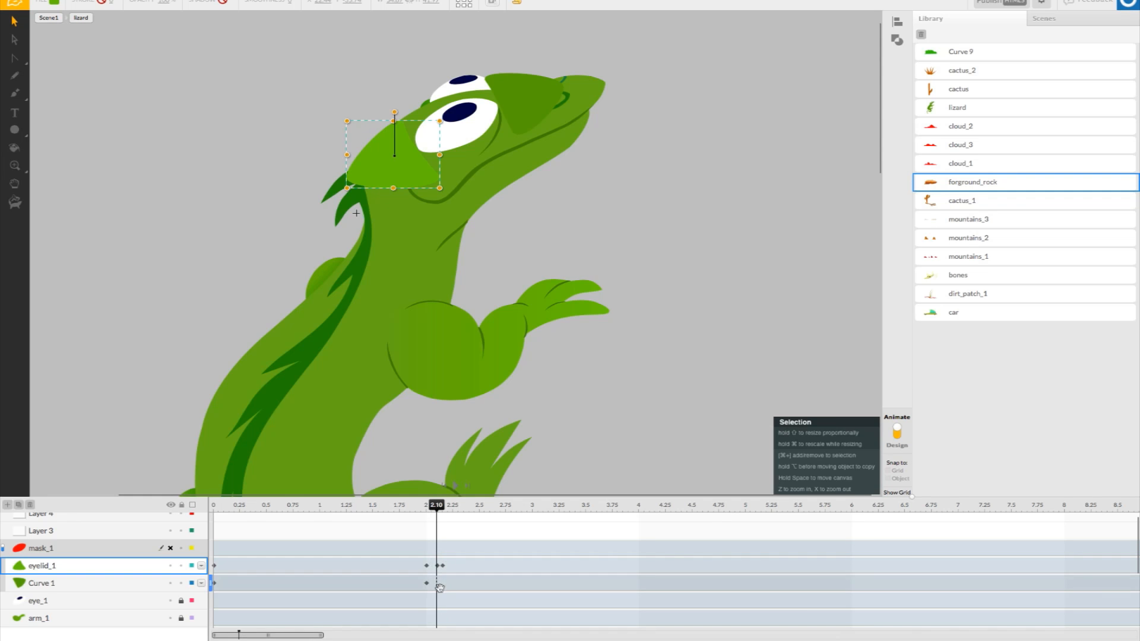
pyautogui.rightClick(439, 585)
pyautogui.click(444, 587)
pyautogui.rightClick(444, 583)
pyautogui.click(461, 588)
pyautogui.moveTo(443, 565); pyautogui.dragTo(448, 583)
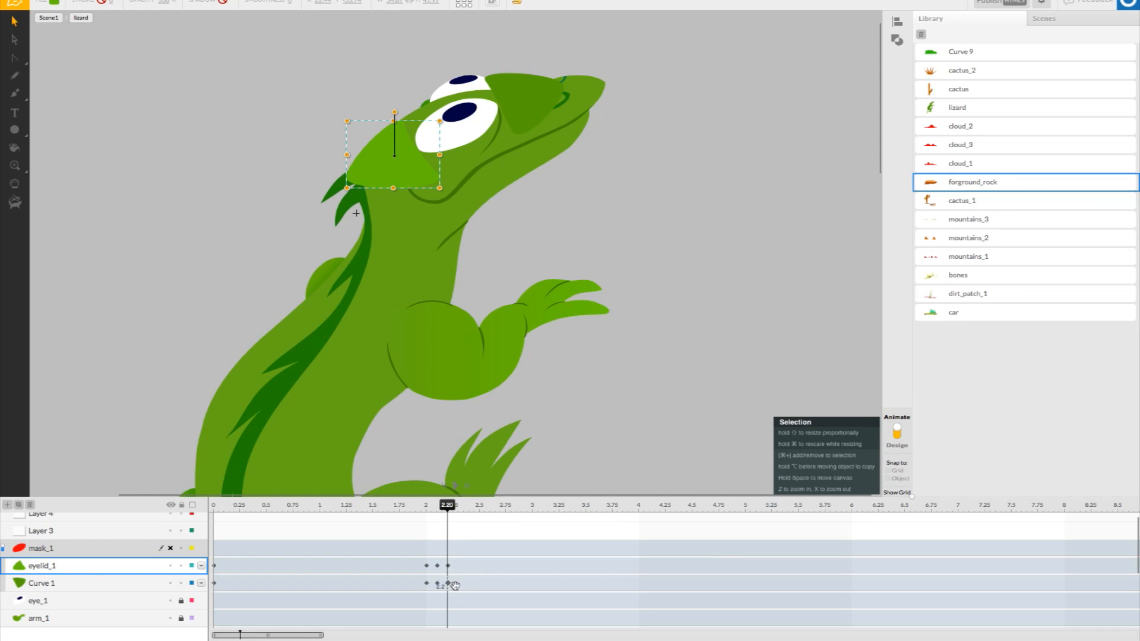
# - At 2.10 s, move both eyelid shapes together over the nearer eye to close it, and play back the blink
pyautogui.moveTo(447, 506)
pyautogui.mouseDown()
pyautogui.moveTo(408, 508)
pyautogui.moveTo(439, 518)
pyautogui.mouseUp()
pyautogui.moveTo(413, 186); pyautogui.dragTo(455, 153)
pyautogui.moveTo(523, 111); pyautogui.dragTo(495, 120)
pyautogui.moveTo(437, 508)
pyautogui.mouseDown()
pyautogui.moveTo(424, 506)
pyautogui.moveTo(461, 505)
pyautogui.moveTo(419, 520)
pyautogui.mouseUp()
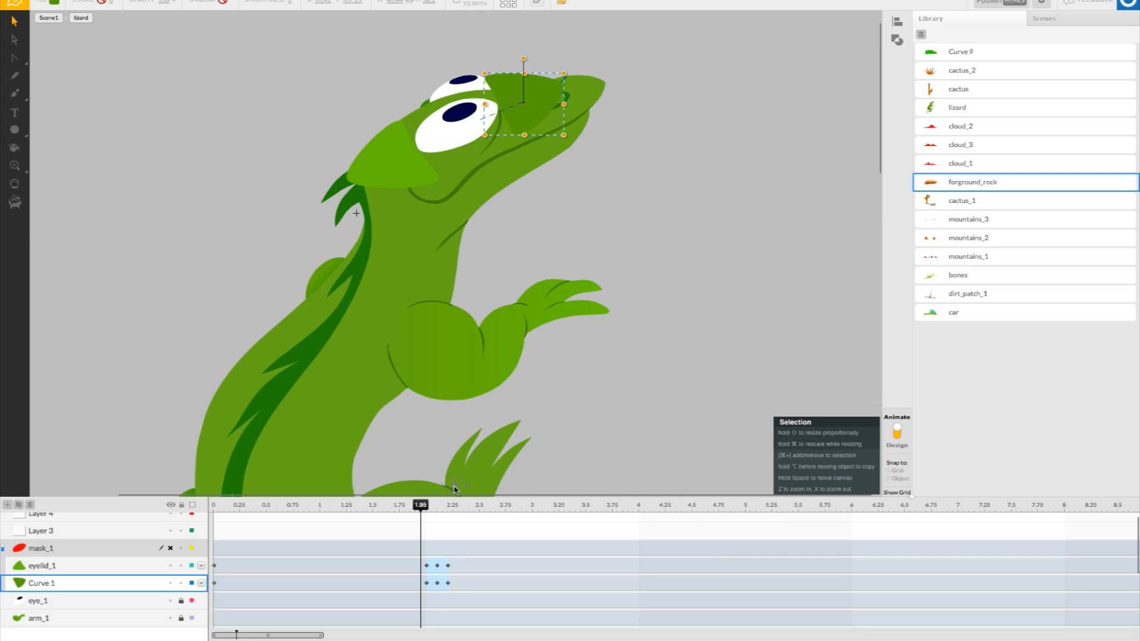
pyautogui.click(459, 486)
pyautogui.click(460, 486)
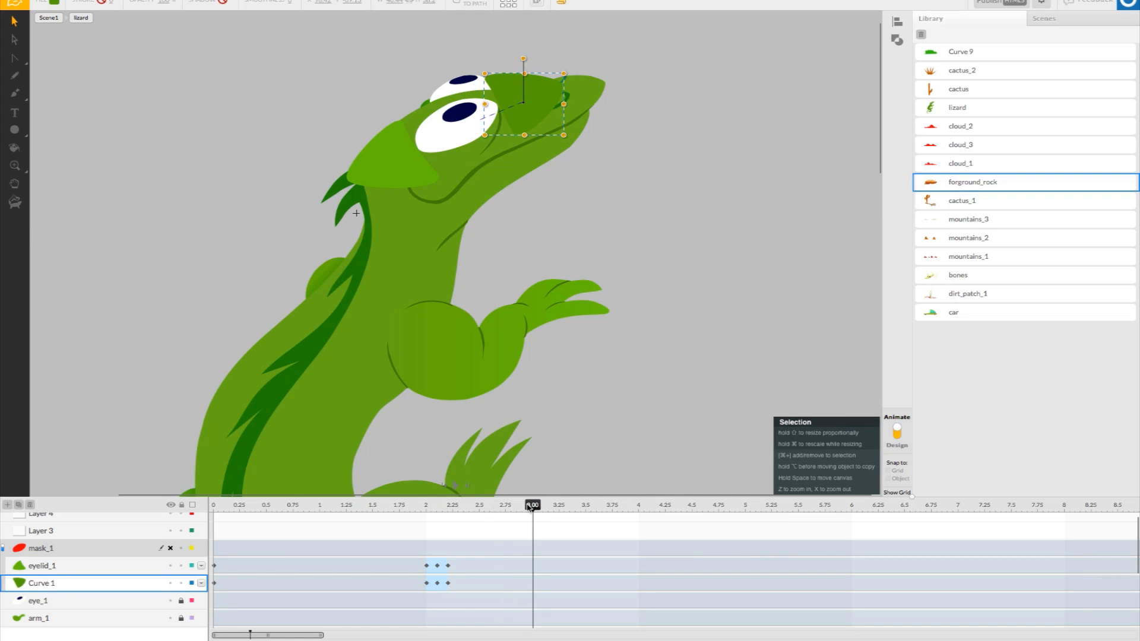
# - Slow the blink by moving both layers' closed-eye keyframes to 2.25 s and their last keyframes to 2.50 s
pyautogui.moveTo(461, 511); pyautogui.dragTo(421, 518)
pyautogui.moveTo(448, 566)
pyautogui.mouseDown()
pyautogui.moveTo(460, 583)
pyautogui.moveTo(444, 570)
pyautogui.moveTo(443, 581)
pyautogui.mouseUp()
pyautogui.click(435, 582)
pyautogui.moveTo(443, 510); pyautogui.dragTo(415, 512)
pyautogui.moveTo(460, 569)
pyautogui.mouseDown()
pyautogui.moveTo(469, 566)
pyautogui.moveTo(470, 583)
pyautogui.moveTo(450, 565)
pyautogui.moveTo(450, 584)
pyautogui.mouseUp()
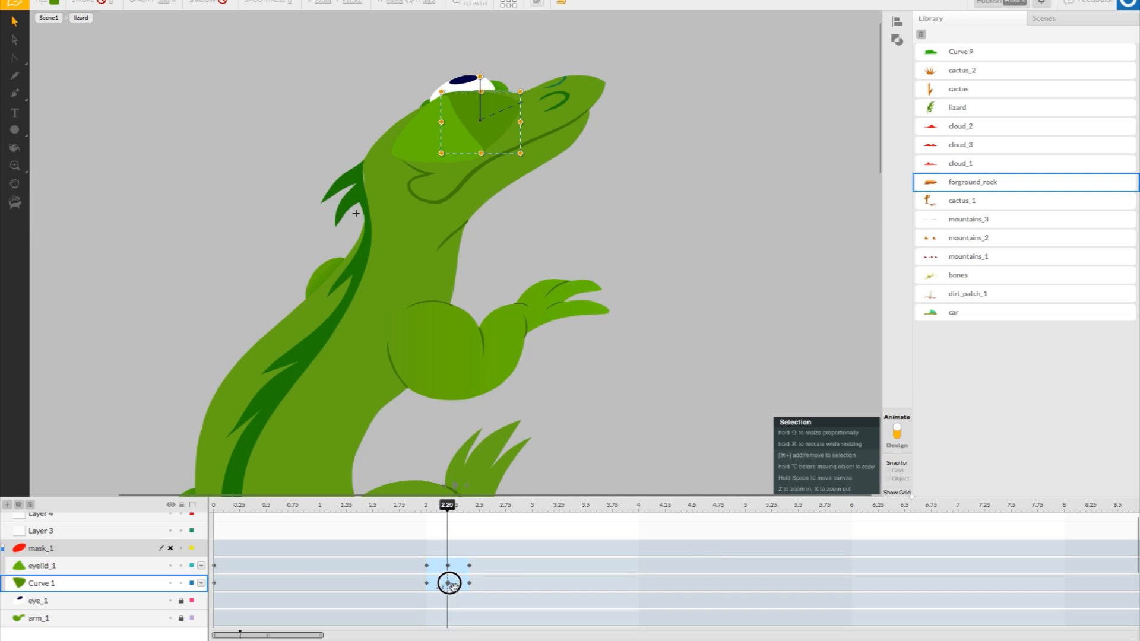
pyautogui.moveTo(449, 515)
pyautogui.mouseDown()
pyautogui.moveTo(399, 506)
pyautogui.moveTo(467, 523)
pyautogui.moveTo(431, 517)
pyautogui.mouseUp()
pyautogui.moveTo(470, 568)
pyautogui.mouseDown()
pyautogui.moveTo(485, 568)
pyautogui.moveTo(481, 583)
pyautogui.moveTo(451, 566)
pyautogui.moveTo(455, 583)
pyautogui.mouseUp()
# - Play back the slowed blink from about 2.00 s to check its timing
pyautogui.moveTo(453, 508)
pyautogui.mouseDown()
pyautogui.moveTo(407, 505)
pyautogui.moveTo(488, 523)
pyautogui.moveTo(427, 522)
pyautogui.moveTo(466, 528)
pyautogui.moveTo(452, 527)
pyautogui.mouseUp()
pyautogui.click(458, 488)
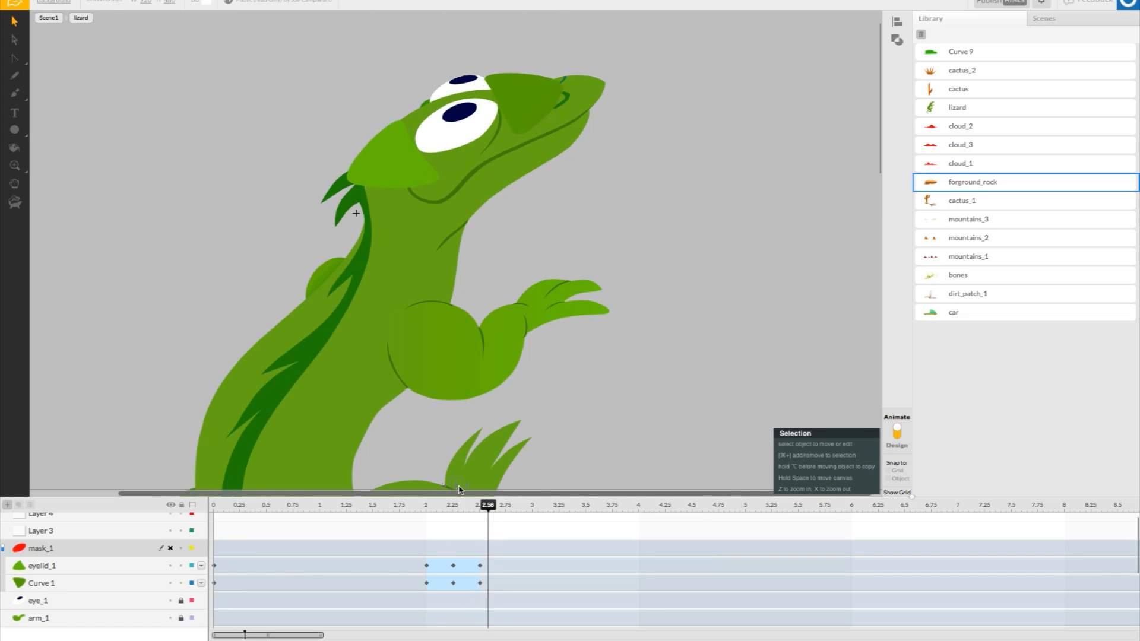
pyautogui.moveTo(493, 503); pyautogui.dragTo(428, 505)
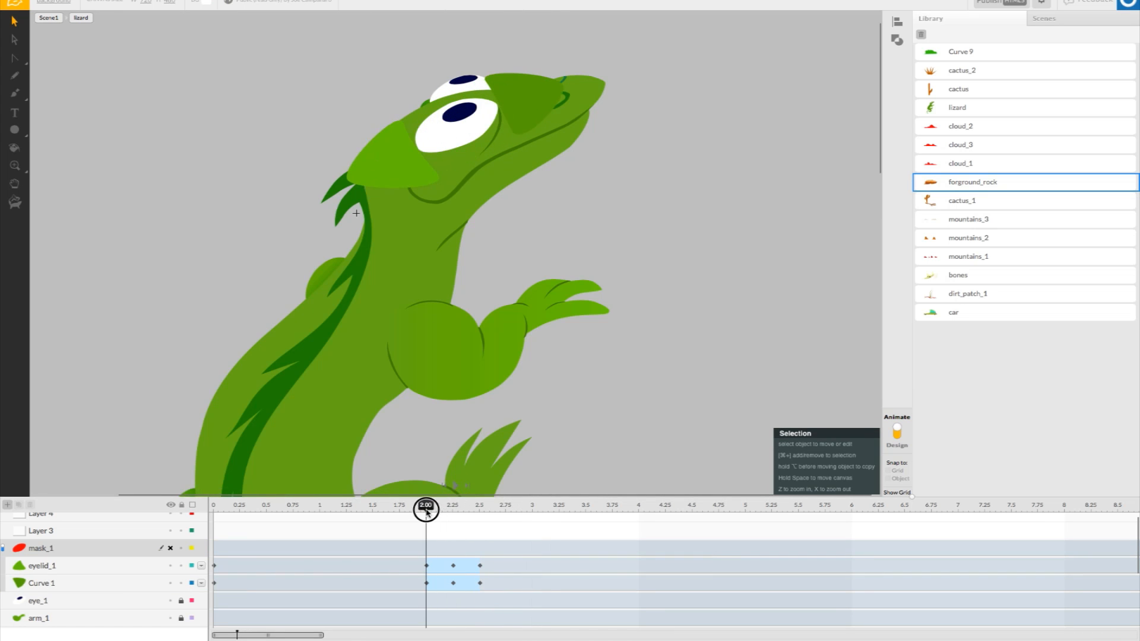
pyautogui.click(455, 488)
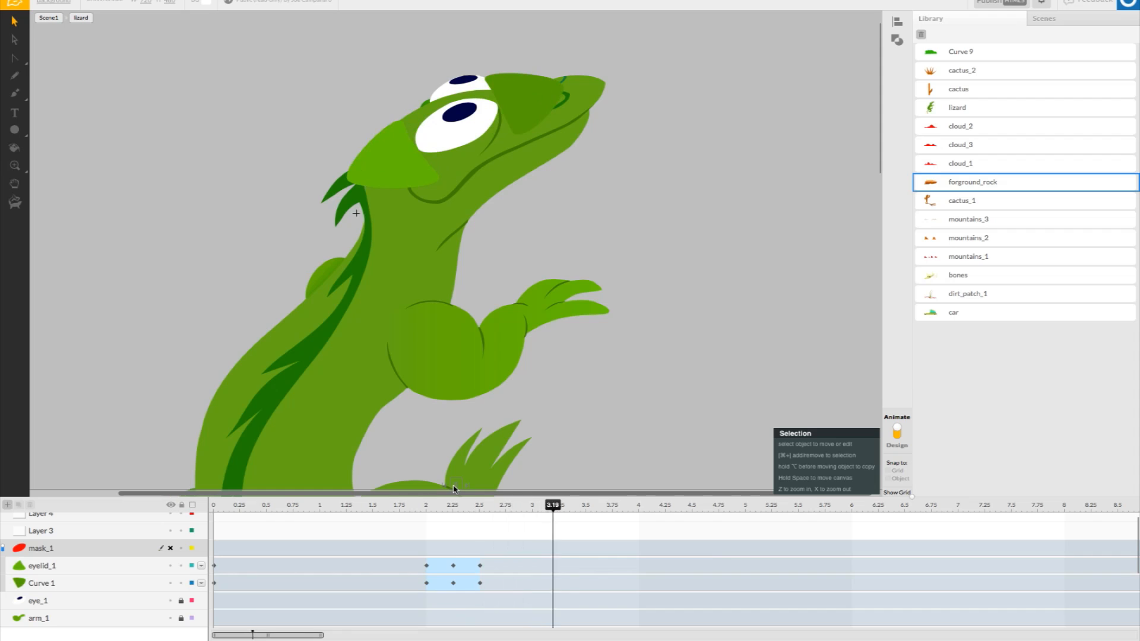
pyautogui.moveTo(585, 505); pyautogui.dragTo(426, 504)
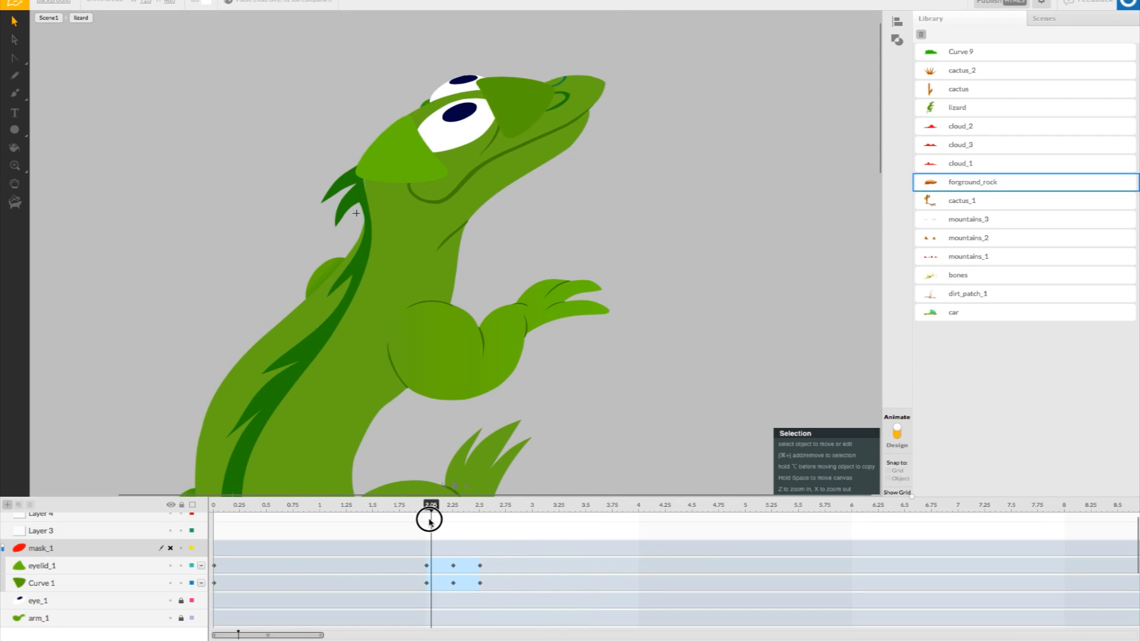
# - Show mask_1, lock mask_1, eyelid_1 and Curve 1, and scrub through the masked blink
pyautogui.click(176, 554)
pyautogui.click(180, 549)
pyautogui.click(181, 564)
pyautogui.click(181, 583)
pyautogui.moveTo(423, 509); pyautogui.dragTo(470, 516)
pyautogui.moveTo(417, 542); pyautogui.dragTo(414, 542)
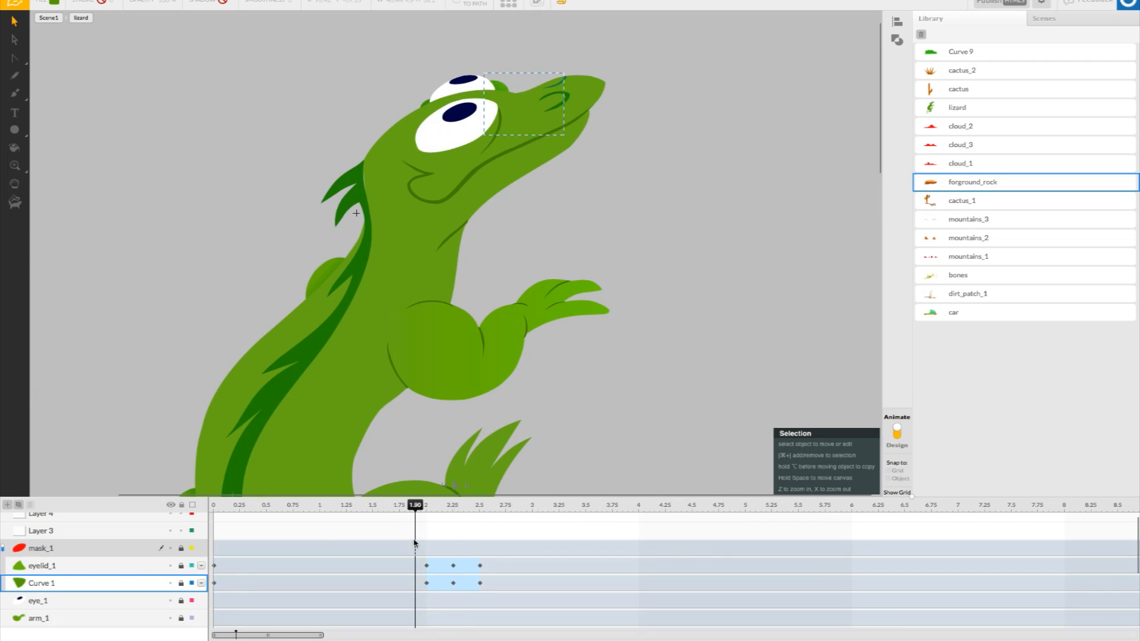
# - Return to Scene1 and scrub the timeline to 2.00 s to check the lizard within the desert scene
pyautogui.click(48, 17)
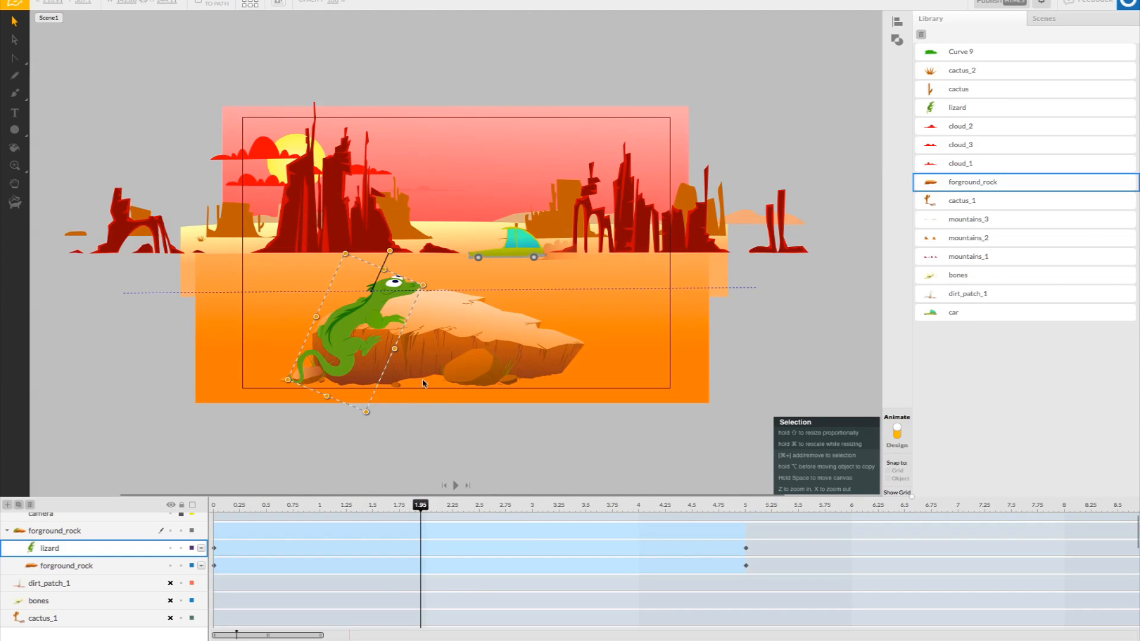
pyautogui.moveTo(422, 509)
pyautogui.mouseDown()
pyautogui.moveTo(448, 509)
pyautogui.moveTo(379, 512)
pyautogui.moveTo(474, 508)
pyautogui.moveTo(426, 509)
pyautogui.mouseUp()
pyautogui.moveTo(297, 509); pyautogui.dragTo(427, 546)
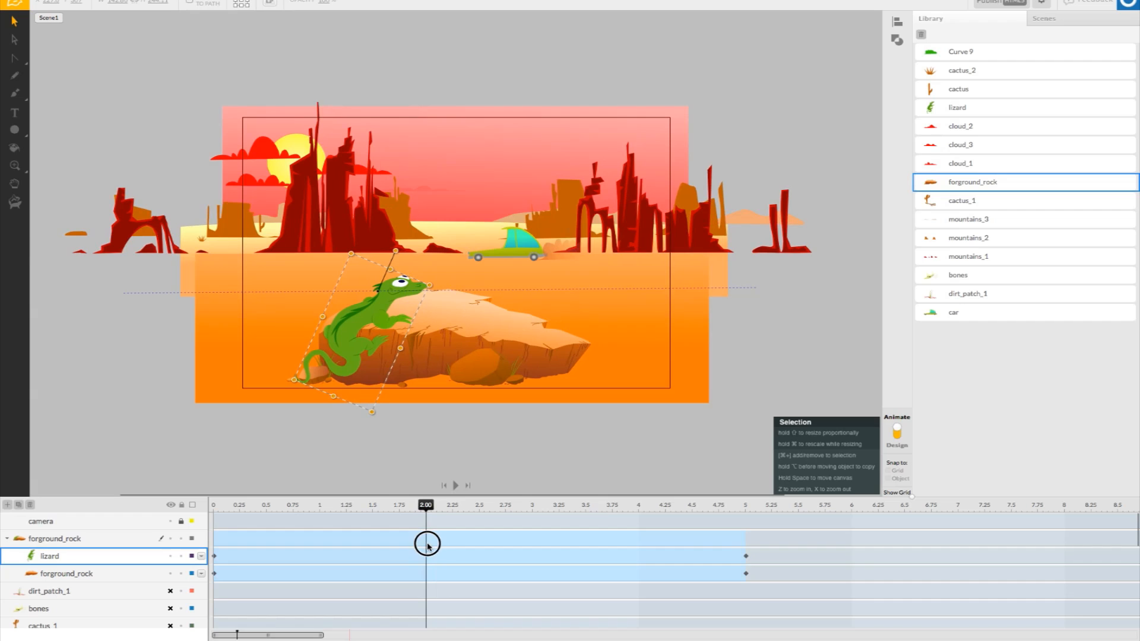
# - Reopen the lizard for editing and insert keyframes on eyelid_1 and Curve 1 at 2.30 s
pyautogui.doubleClick(383, 317)
pyautogui.scroll(2, 465, 425)
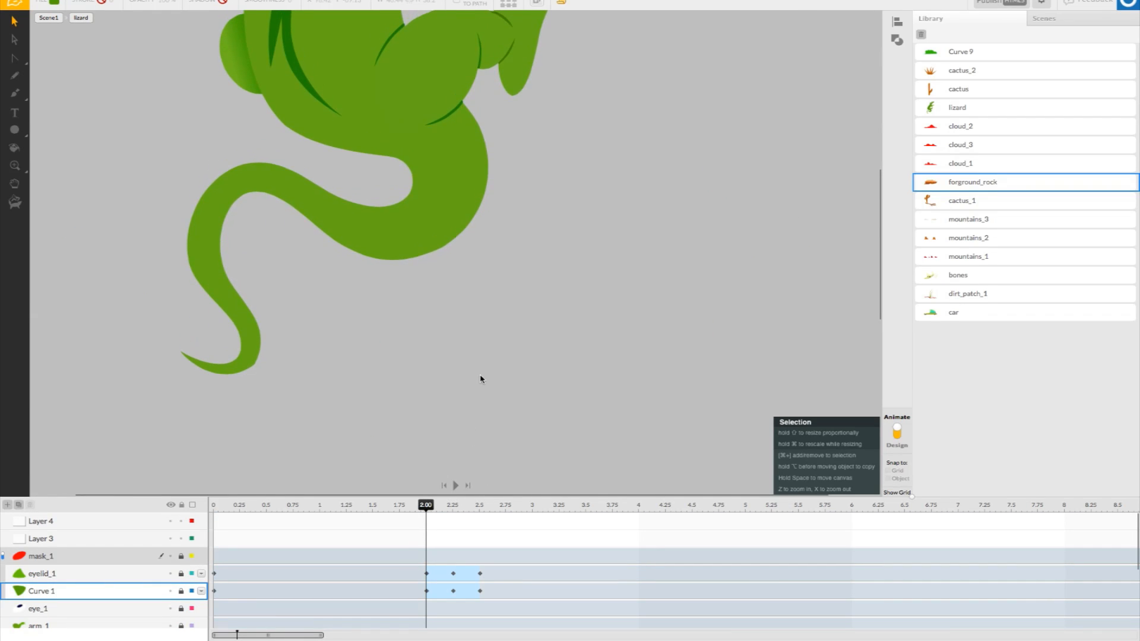
pyautogui.scroll(1, 481, 379)
pyautogui.scroll(1, 469, 213)
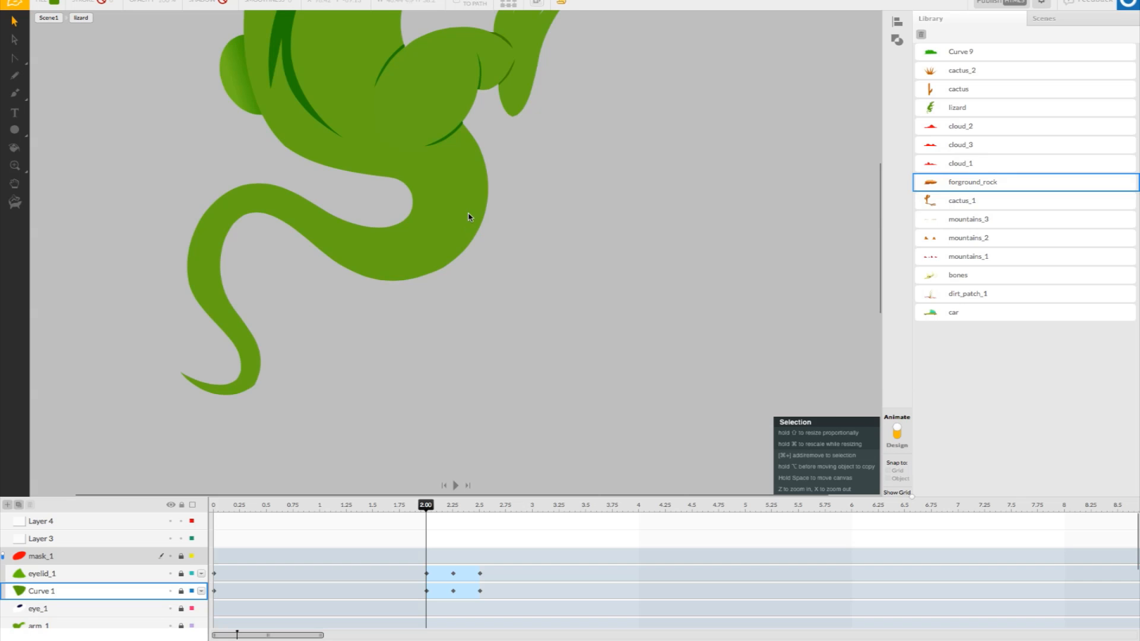
pyautogui.scroll(2, 475, 237)
pyautogui.scroll(3, 458, 196)
pyautogui.press('space')
pyautogui.moveTo(458, 199); pyautogui.dragTo(480, 369)
pyautogui.moveTo(425, 16); pyautogui.dragTo(365, 149)
pyautogui.moveTo(489, 148); pyautogui.dragTo(477, 218)
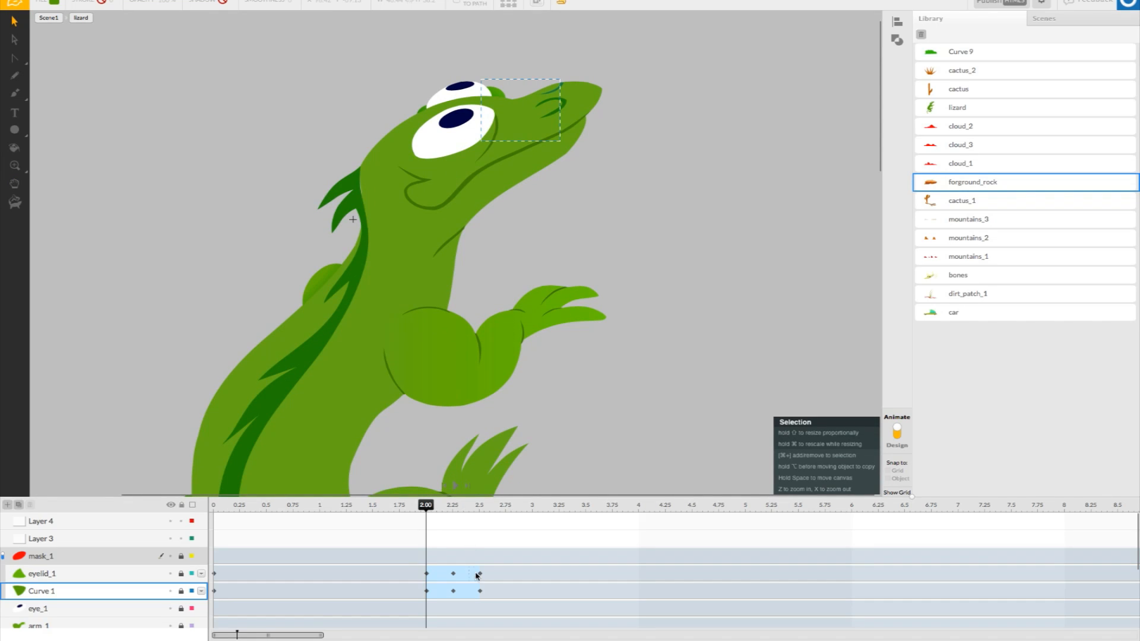
pyautogui.rightClick(458, 578)
pyautogui.click(466, 584)
pyautogui.rightClick(462, 592)
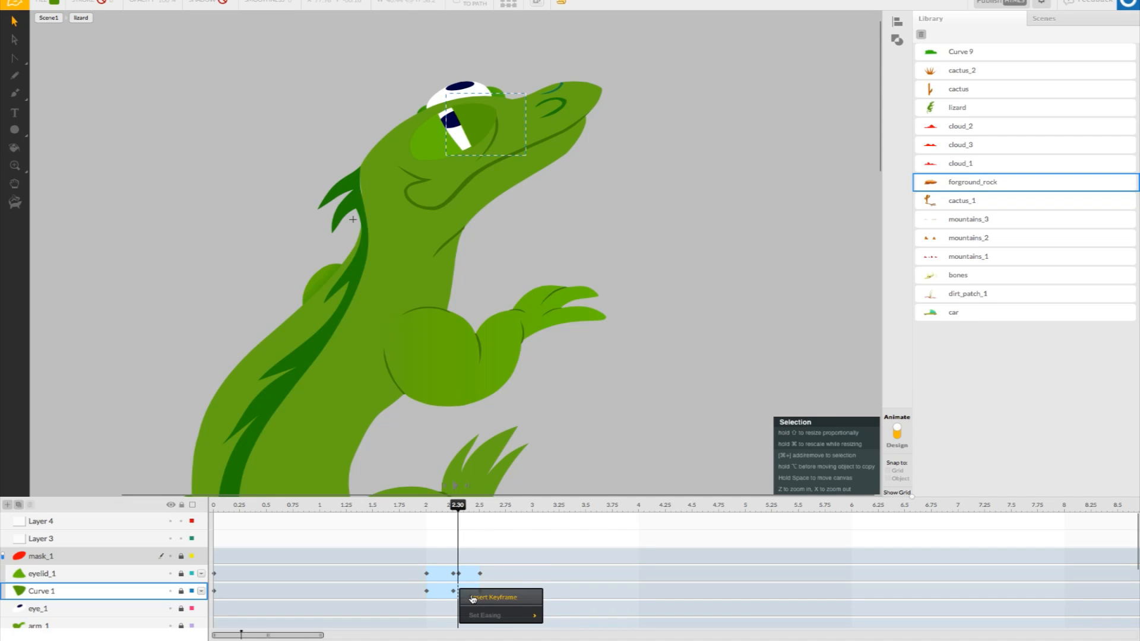
pyautogui.click(473, 598)
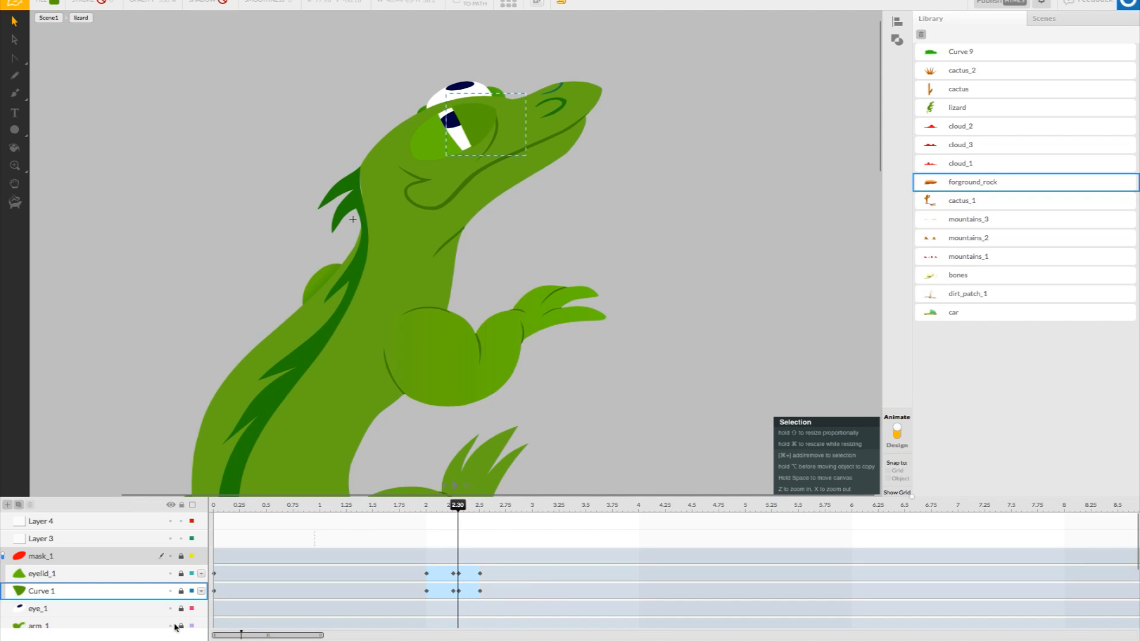
# - Hide mask_1, unlock both eyelid layers, and move the eyelids together over the nearer eye at 2.30 s to hold it closed
pyautogui.click(170, 557)
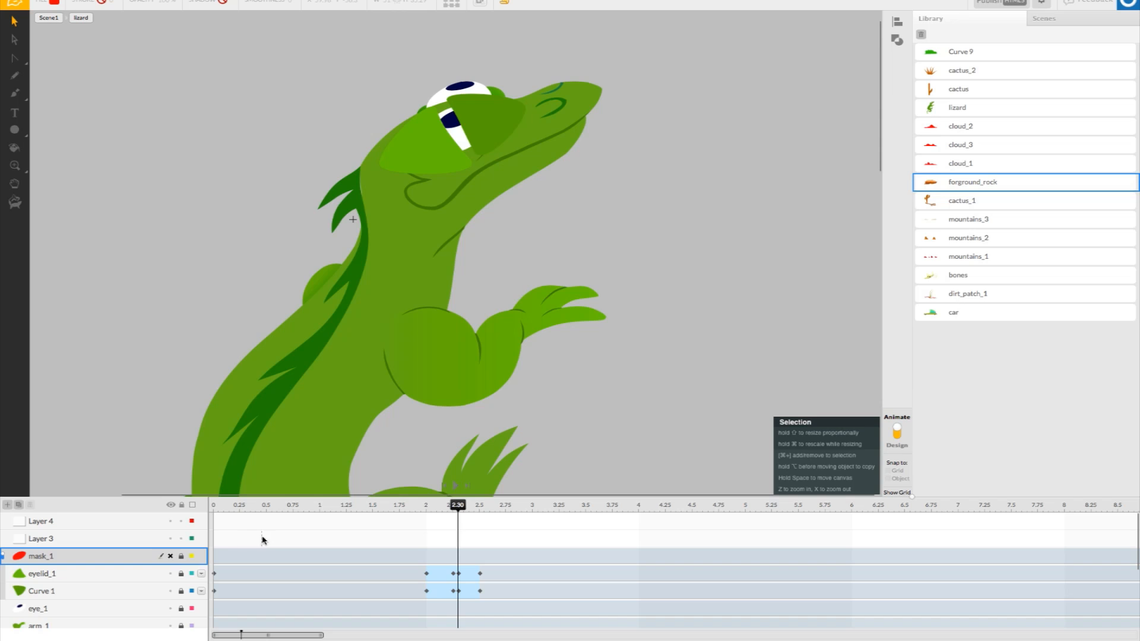
pyautogui.moveTo(437, 153); pyautogui.dragTo(449, 149)
pyautogui.click(181, 574)
pyautogui.click(181, 591)
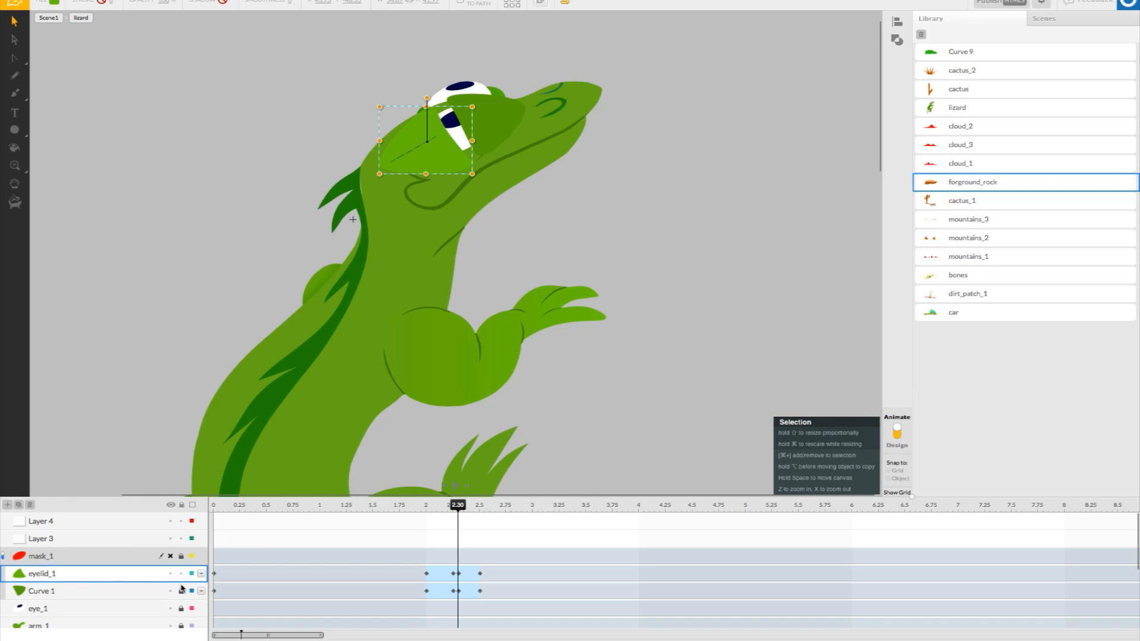
pyautogui.moveTo(409, 165); pyautogui.dragTo(475, 126)
pyautogui.click(451, 511)
pyautogui.moveTo(451, 512)
pyautogui.mouseDown()
pyautogui.moveTo(430, 512)
pyautogui.moveTo(475, 512)
pyautogui.moveTo(445, 527)
pyautogui.moveTo(483, 527)
pyautogui.moveTo(458, 530)
pyautogui.mouseUp()
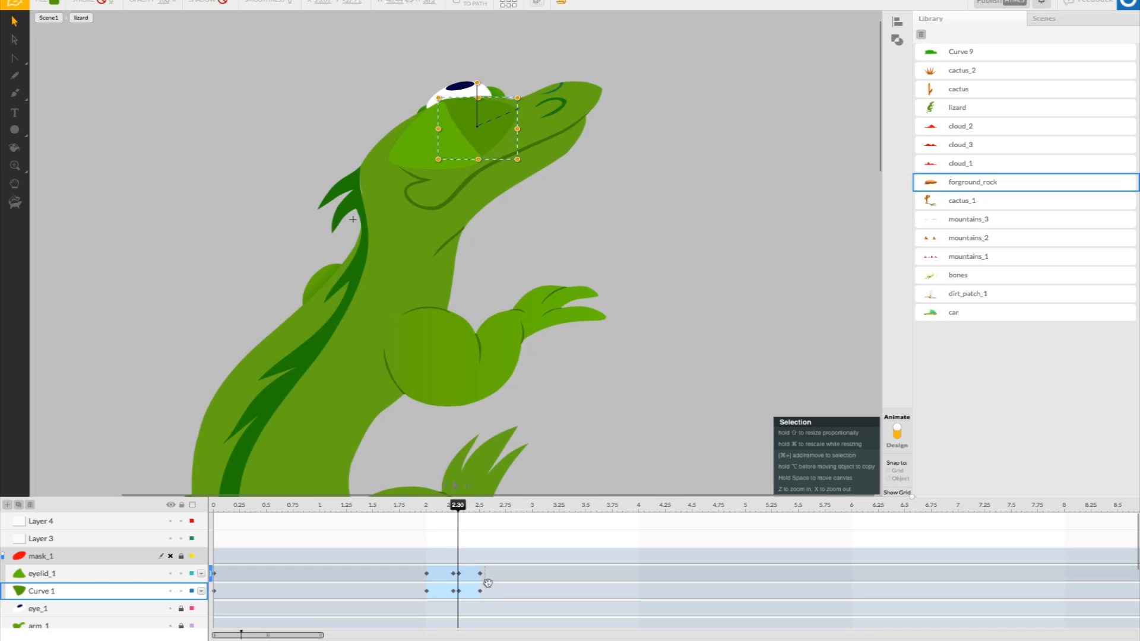
# - Move both eyelids' last keyframes to 2.75 s, and restore the masked view by showing mask_1 and locking eyelid_1 and Curve 1
pyautogui.moveTo(480, 573); pyautogui.dragTo(501, 588)
pyautogui.moveTo(500, 511); pyautogui.dragTo(425, 542)
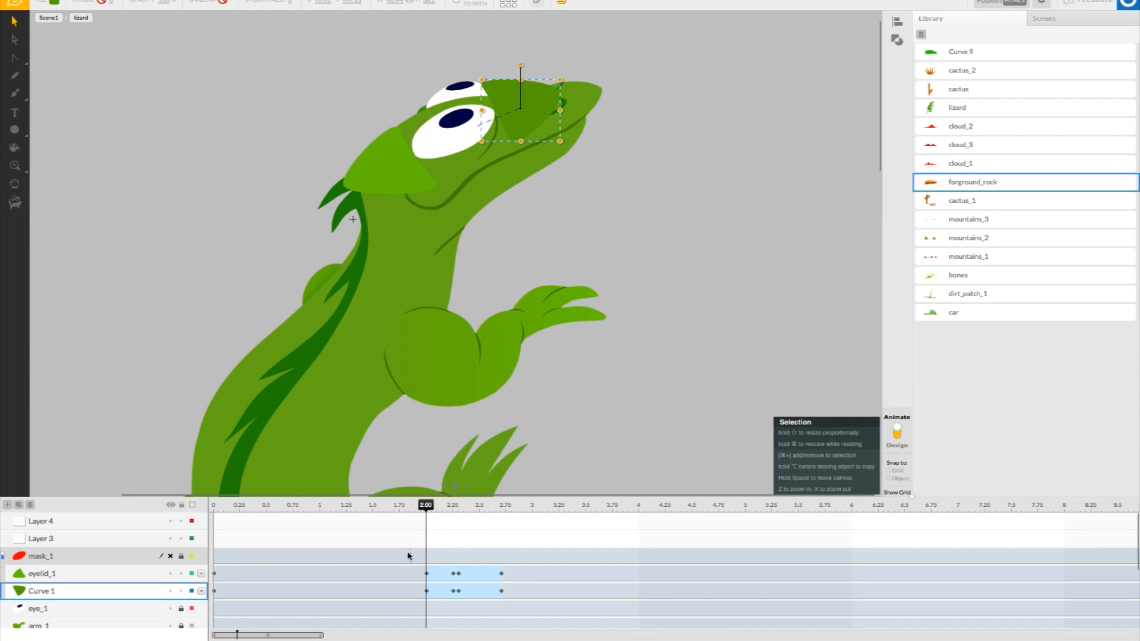
pyautogui.click(171, 557)
pyautogui.click(182, 573)
pyautogui.click(182, 592)
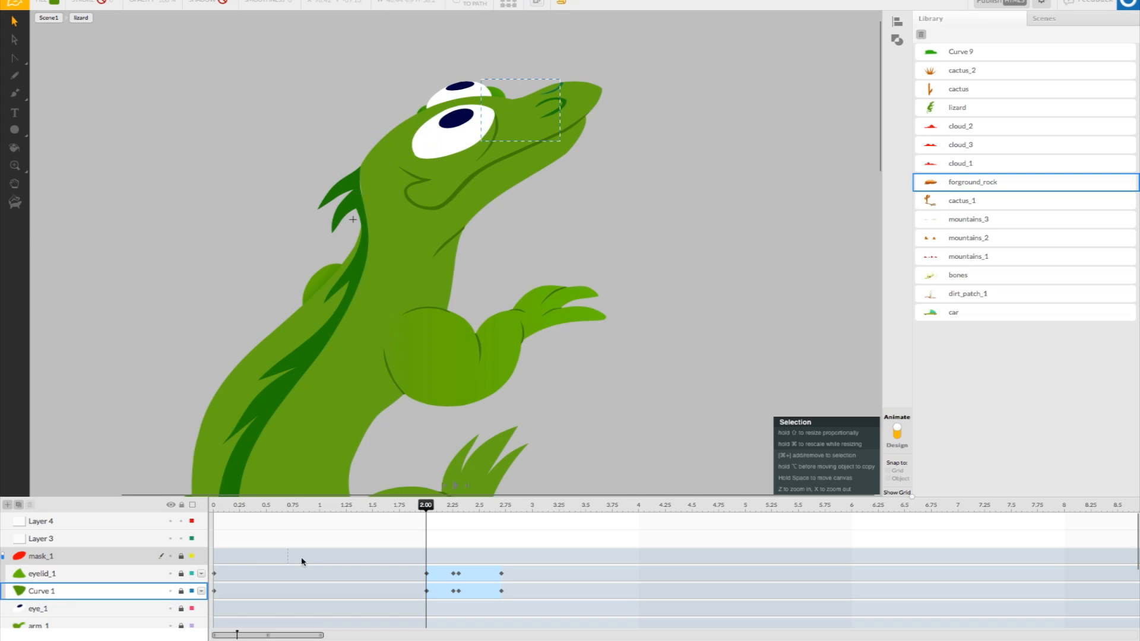
# - Play back the masked blink from before 2.00 s to check the closed hold and slower reopening
pyautogui.moveTo(426, 505); pyautogui.dragTo(404, 521)
pyautogui.click(461, 484)
pyautogui.click(456, 486)
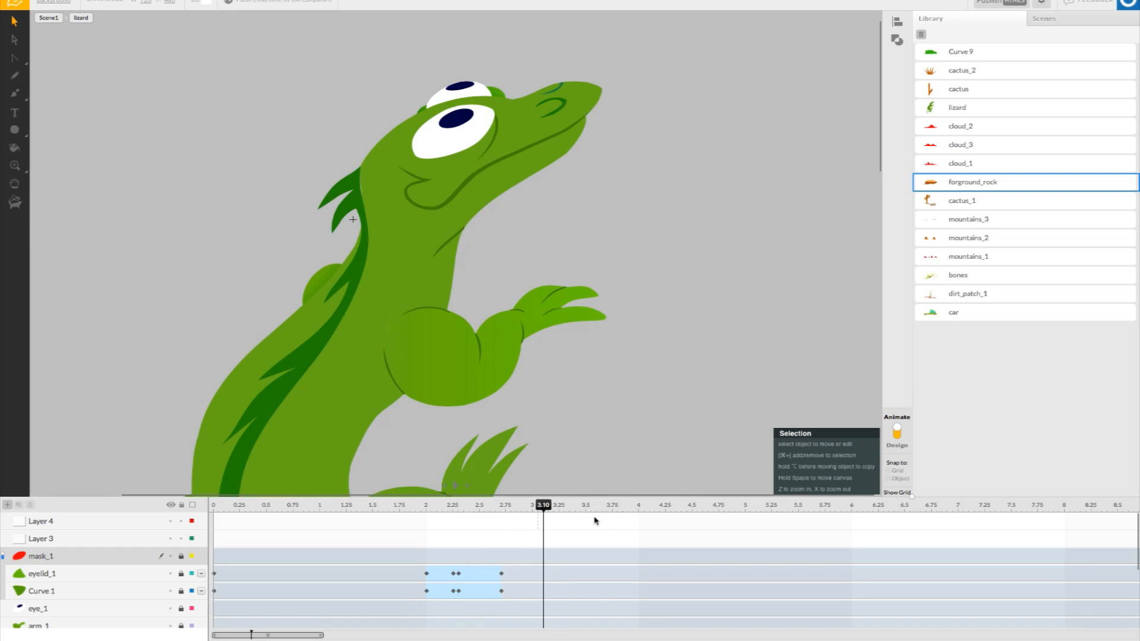
pyautogui.click(426, 531)
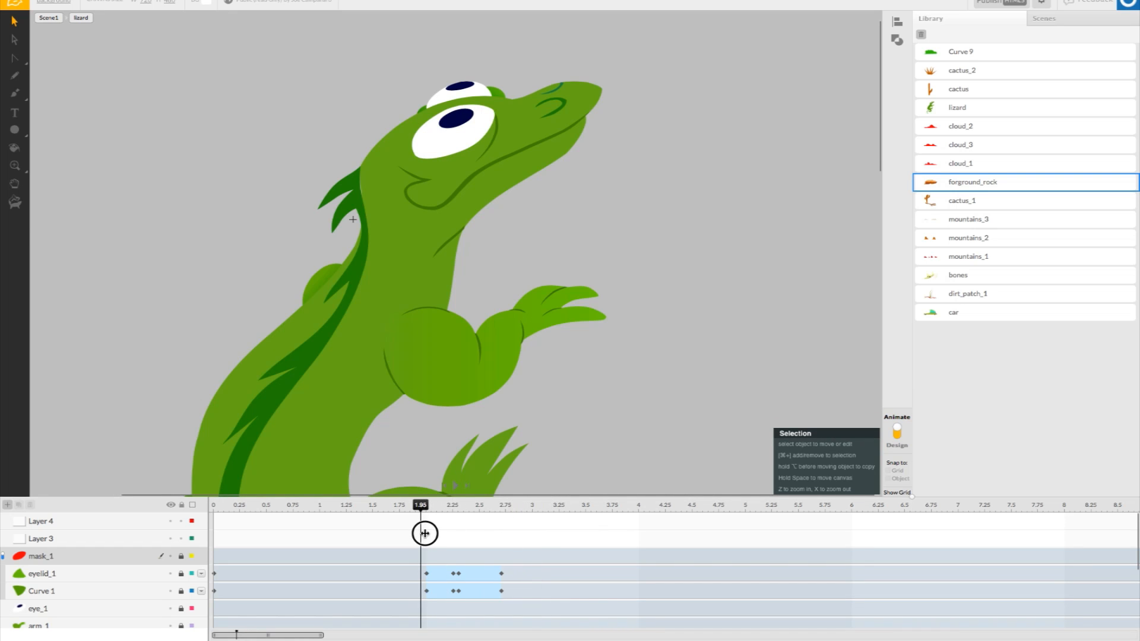
# - Select Layer 3 and Layer 4 and move them down the layer stack to directly above eye_2
pyautogui.click(89, 524)
pyautogui.click(95, 546)
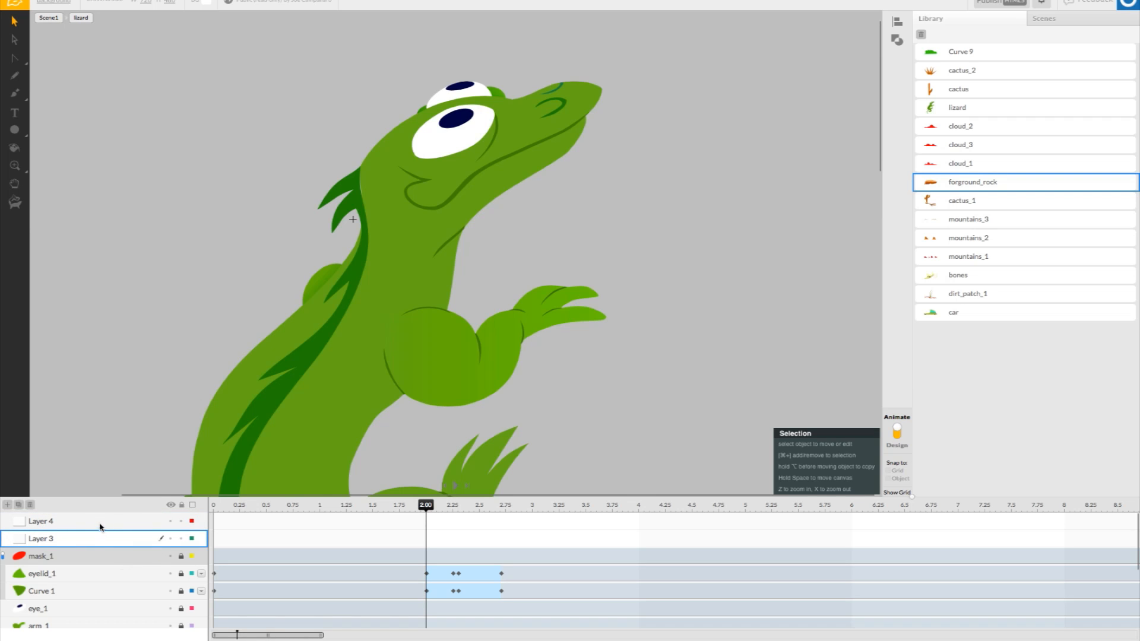
pyautogui.keyDown('shift'); pyautogui.click(97, 525); pyautogui.keyUp('shift')
pyautogui.moveTo(85, 535); pyautogui.dragTo(89, 588)
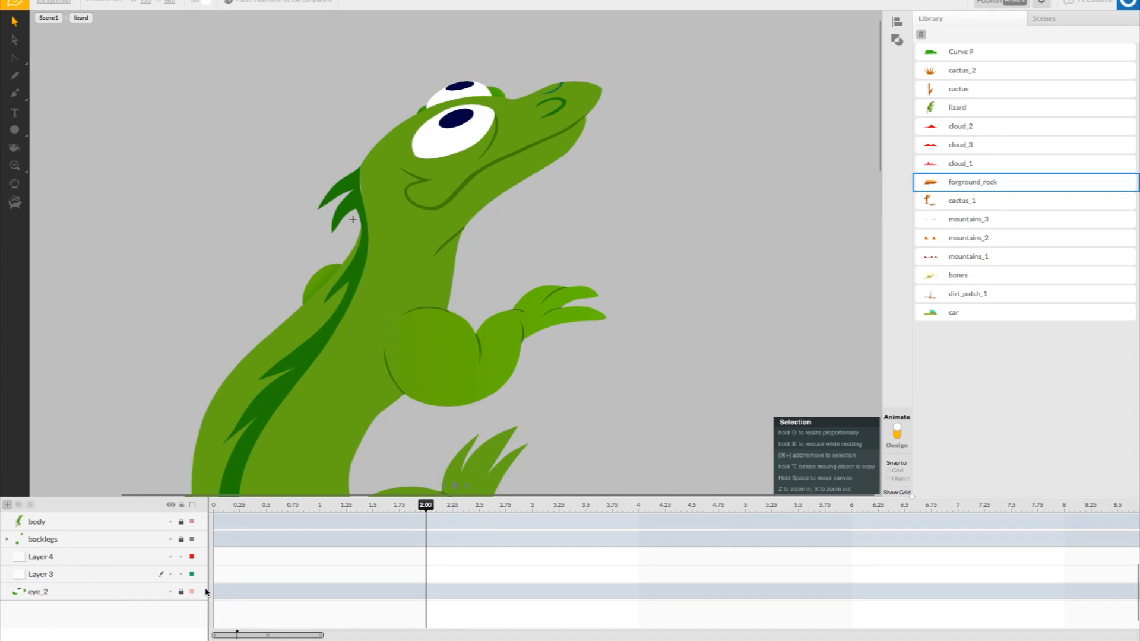
# - Unlock the eye_2 layer and open the eye_2 symbol for editing
pyautogui.click(183, 505)
pyautogui.click(182, 558)
pyautogui.click(181, 506)
pyautogui.click(181, 556)
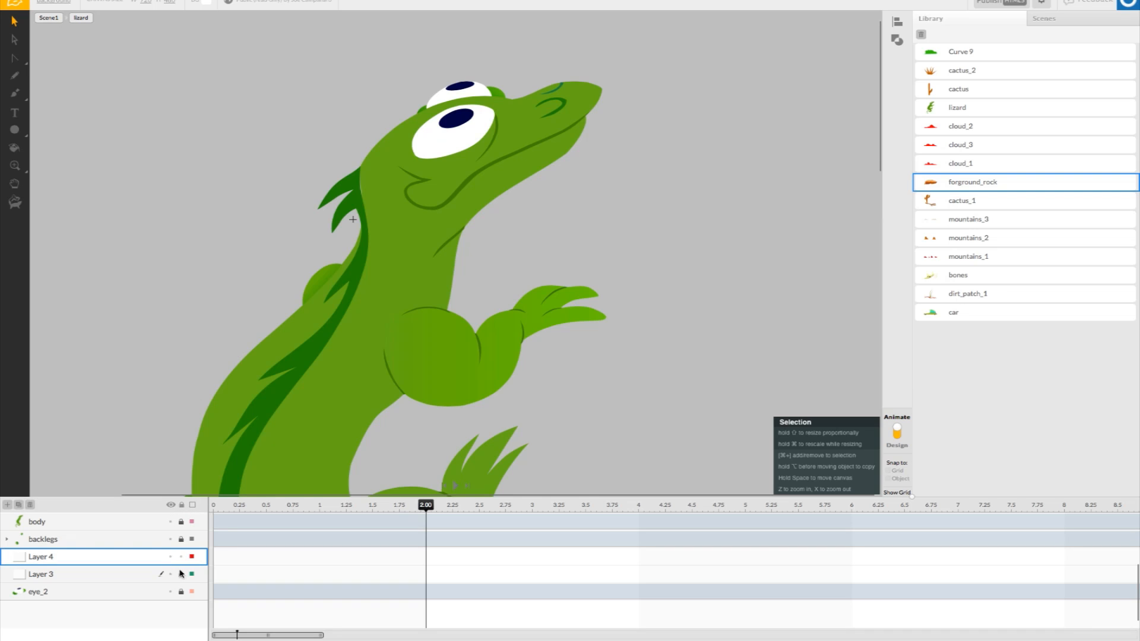
pyautogui.click(181, 575)
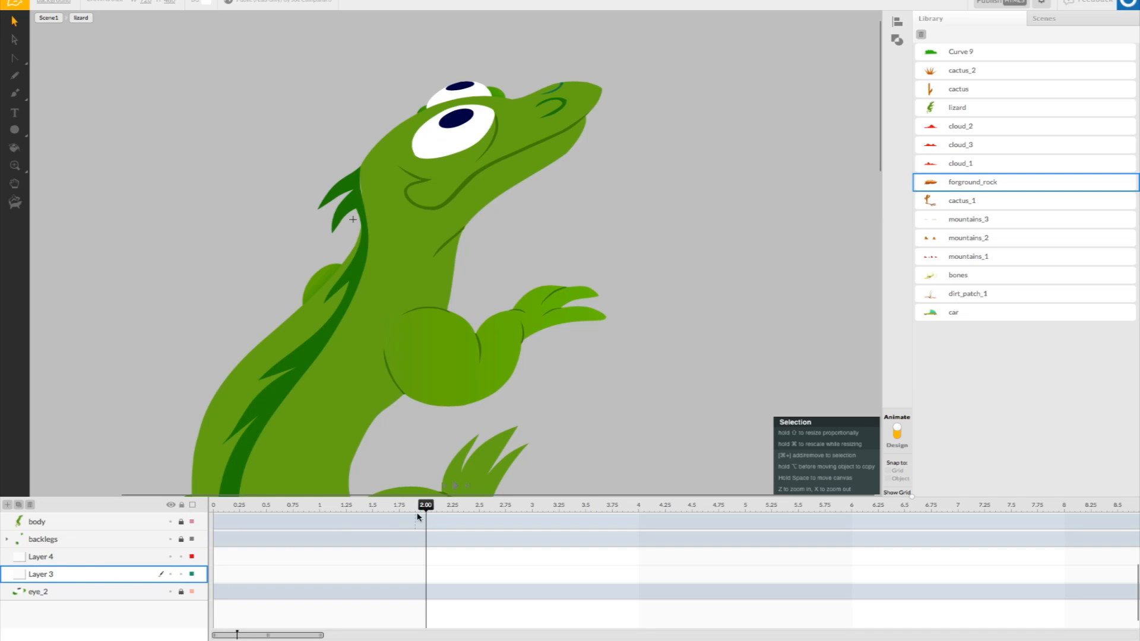
pyautogui.click(182, 591)
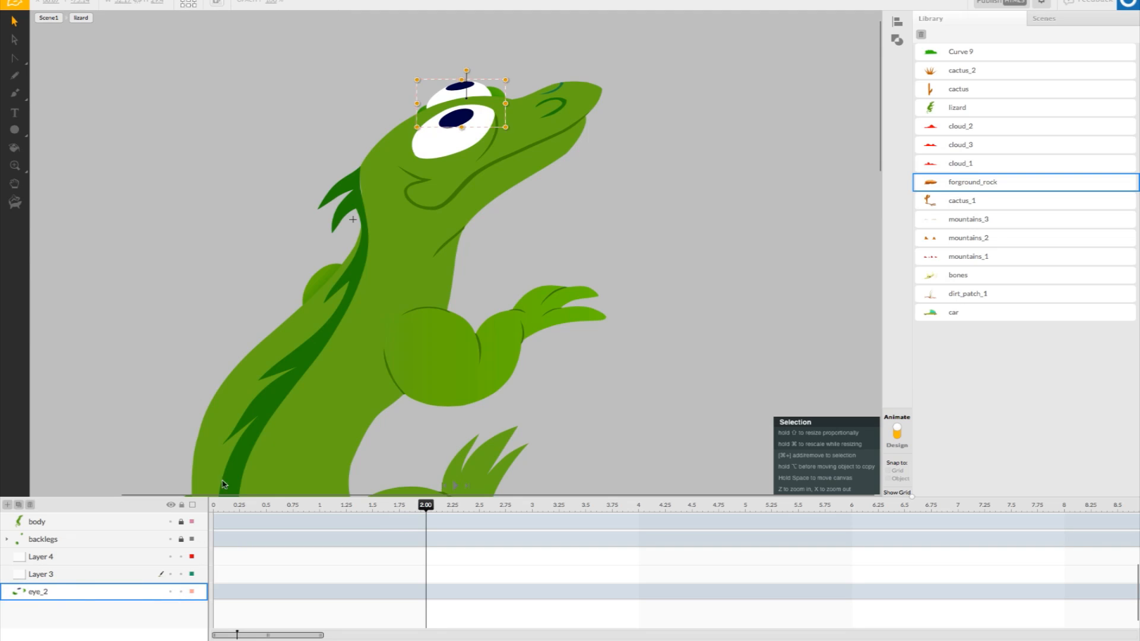
pyautogui.doubleClick(448, 100)
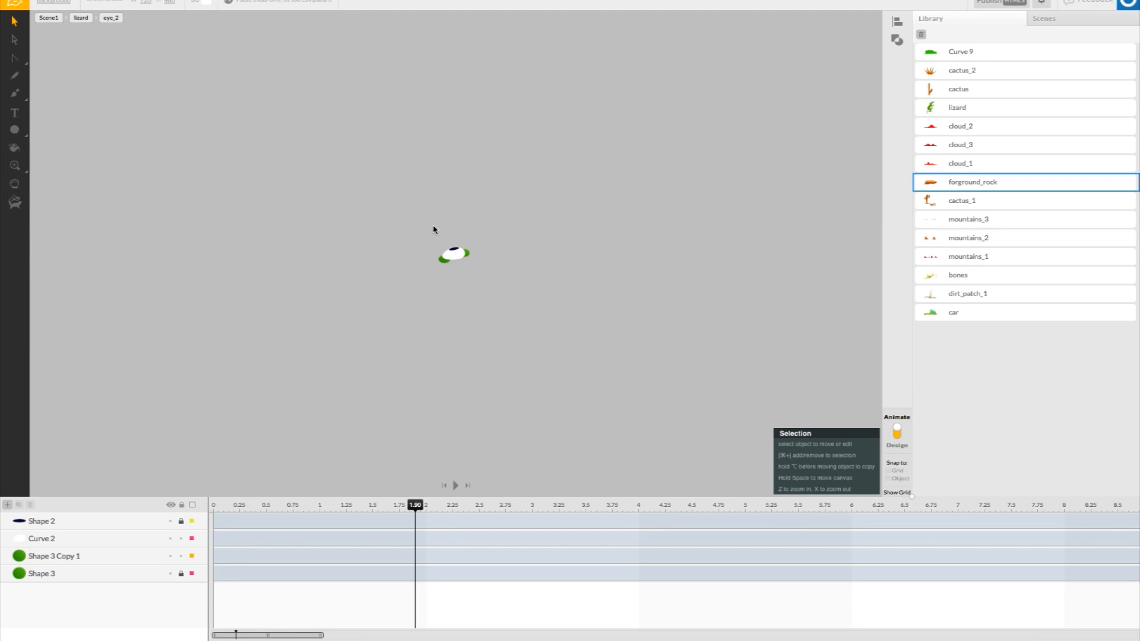
# - Copy the white eyeball shape inside eye_2 and paste it onto a new layer directly above eye_2 in the lizard symbol
pyautogui.click(14, 165)
pyautogui.click(475, 257)
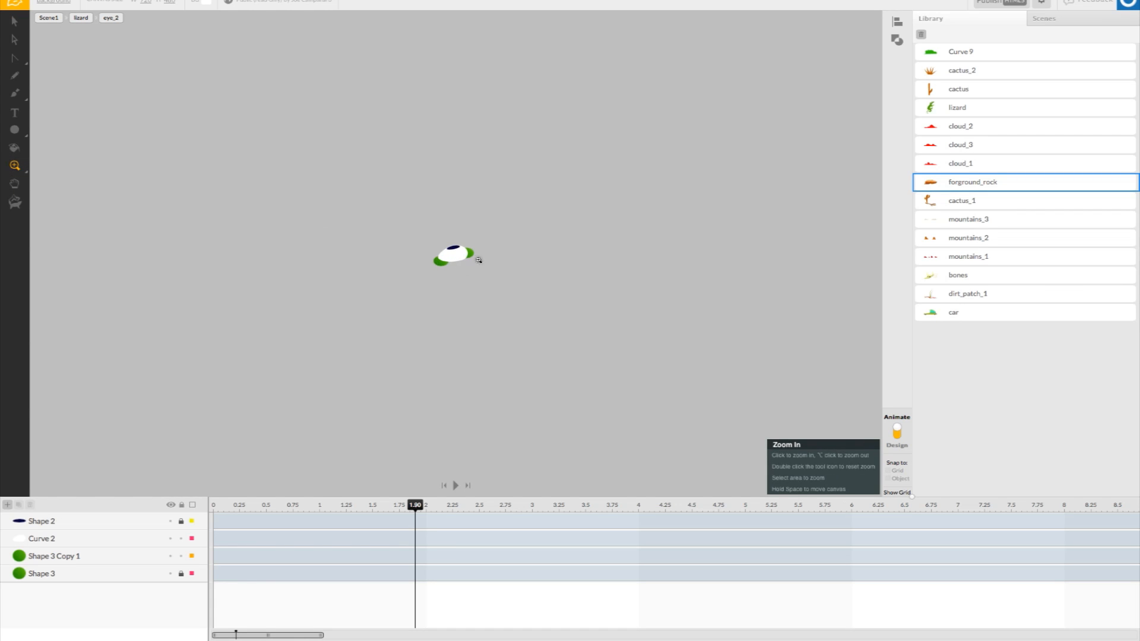
pyautogui.click(476, 257)
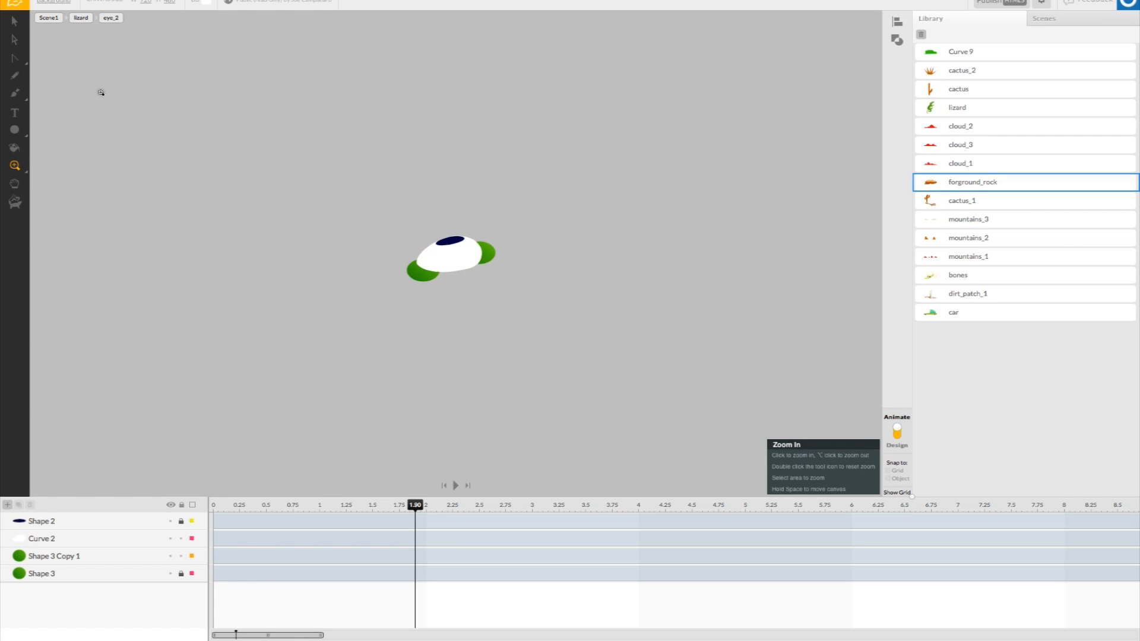
pyautogui.click(14, 21)
pyautogui.click(451, 259)
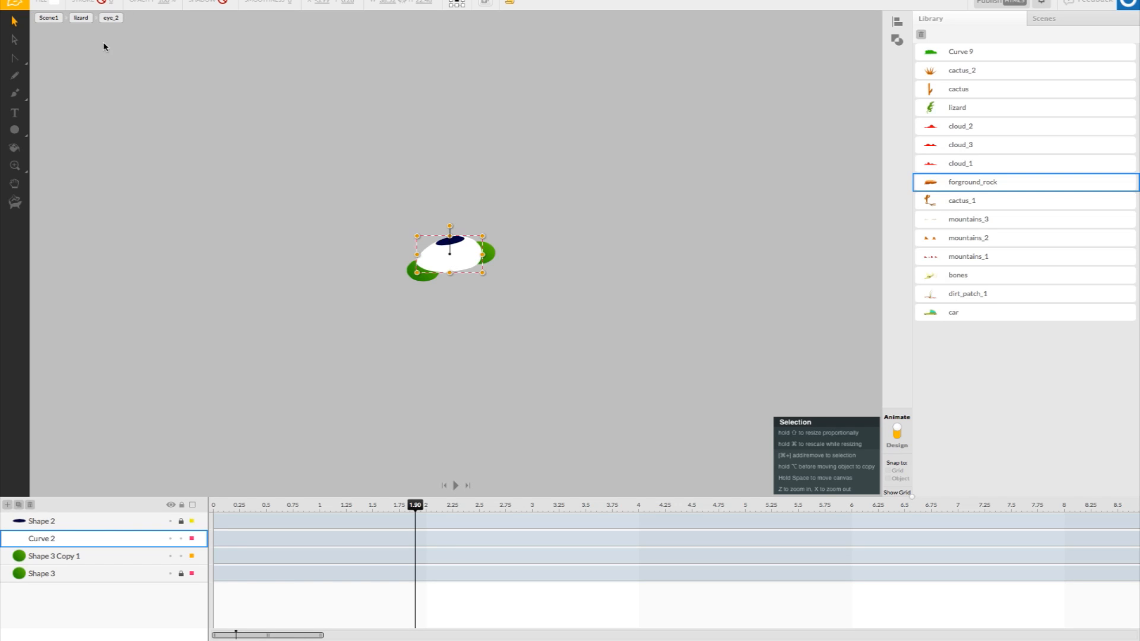
pyautogui.click(80, 18)
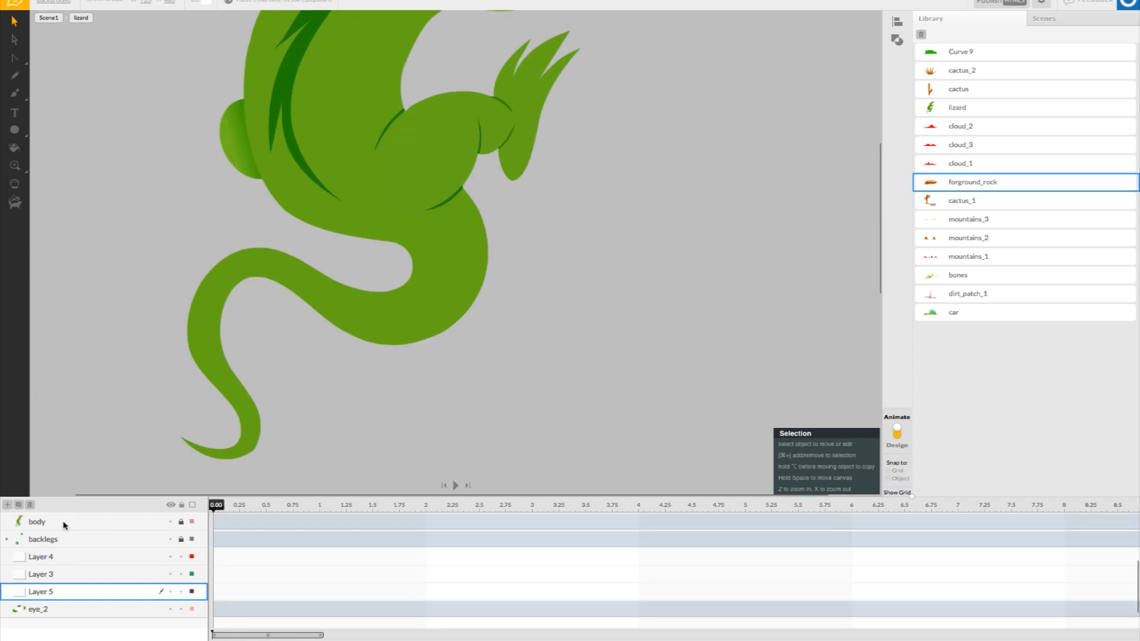
pyautogui.scroll(3, 376, 220)
pyautogui.press('space')
pyautogui.moveTo(417, 177); pyautogui.dragTo(454, 285)
pyautogui.moveTo(479, 109); pyautogui.dragTo(485, 264)
pyautogui.moveTo(504, 92); pyautogui.dragTo(479, 213)
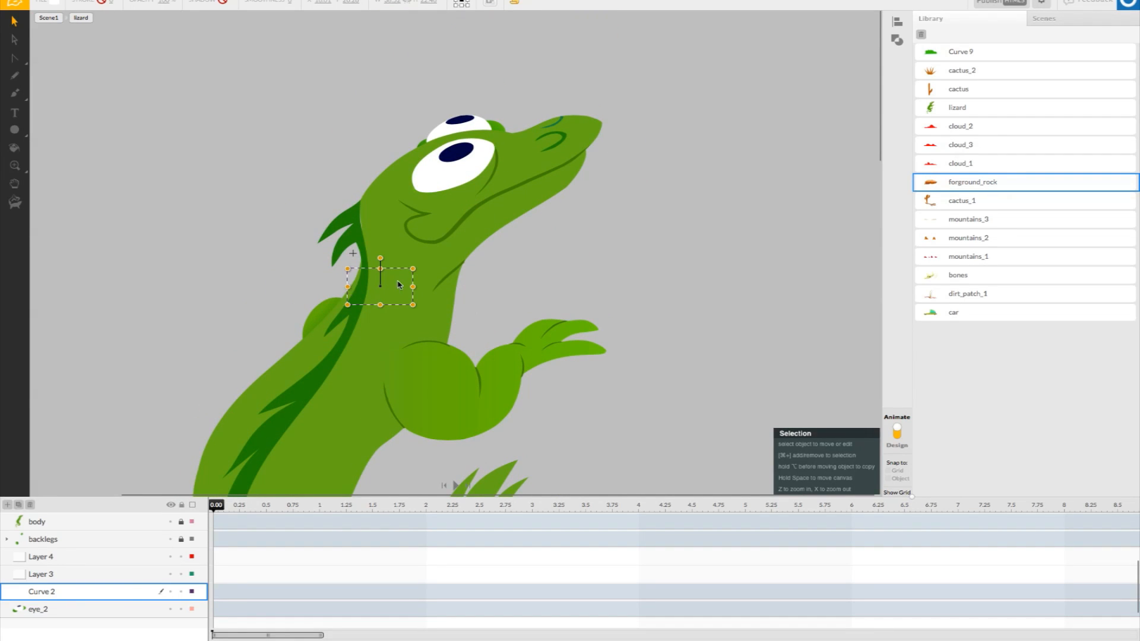
# - Move the pasted eyeball shape clear above the lizard's head and change its fill to light blue
pyautogui.moveTo(398, 281); pyautogui.dragTo(420, 92)
pyautogui.click(58, 3)
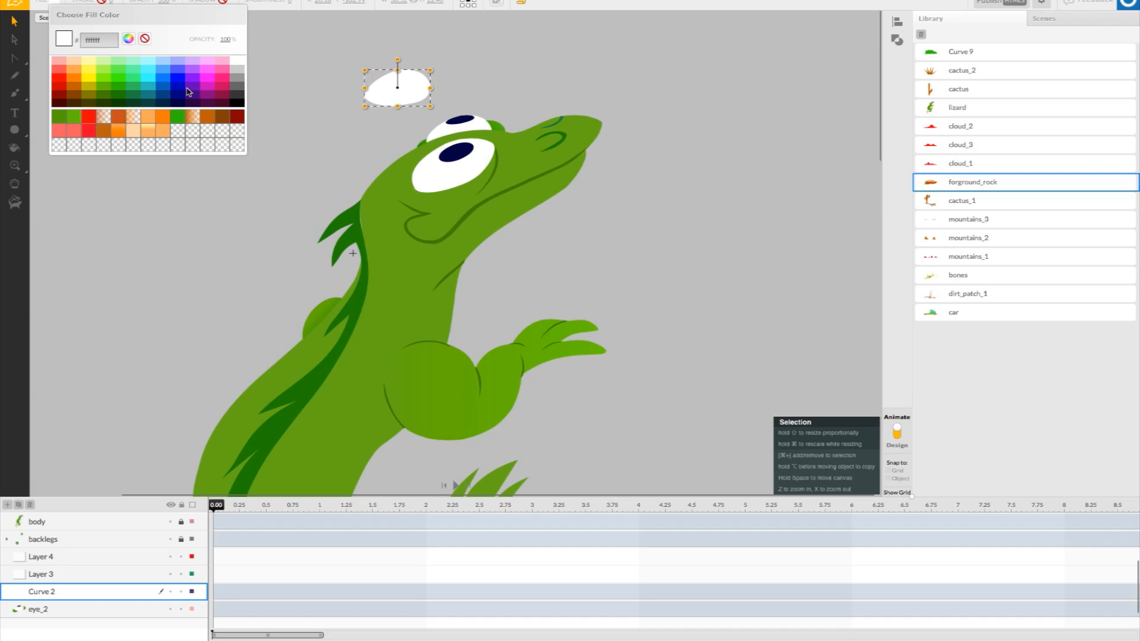
pyautogui.click(223, 80)
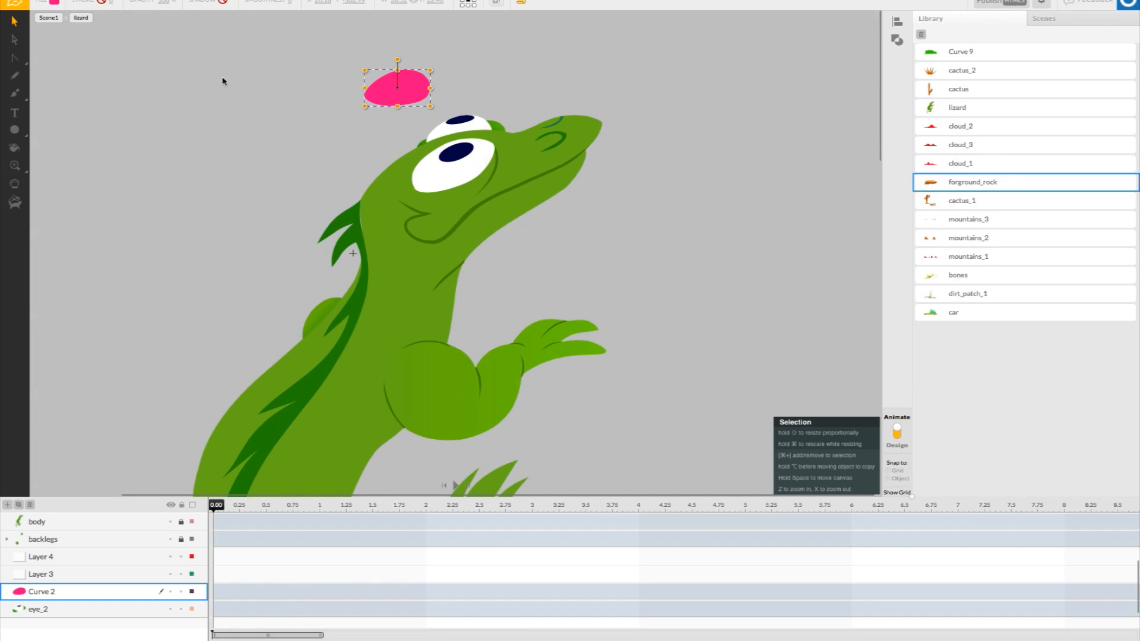
pyautogui.click(55, 3)
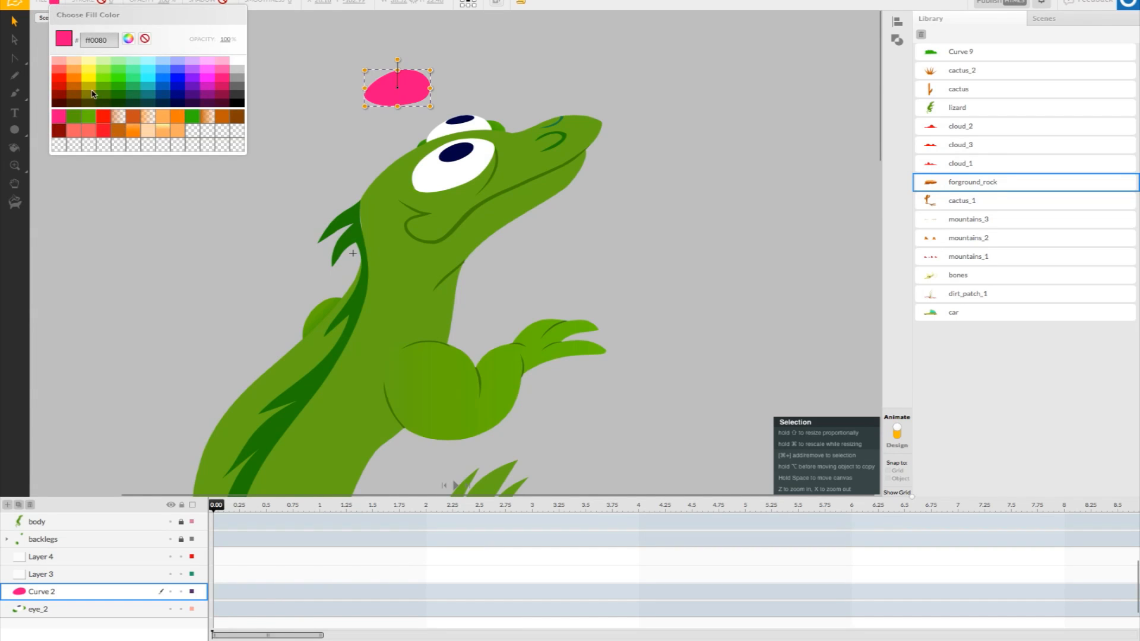
pyautogui.click(165, 73)
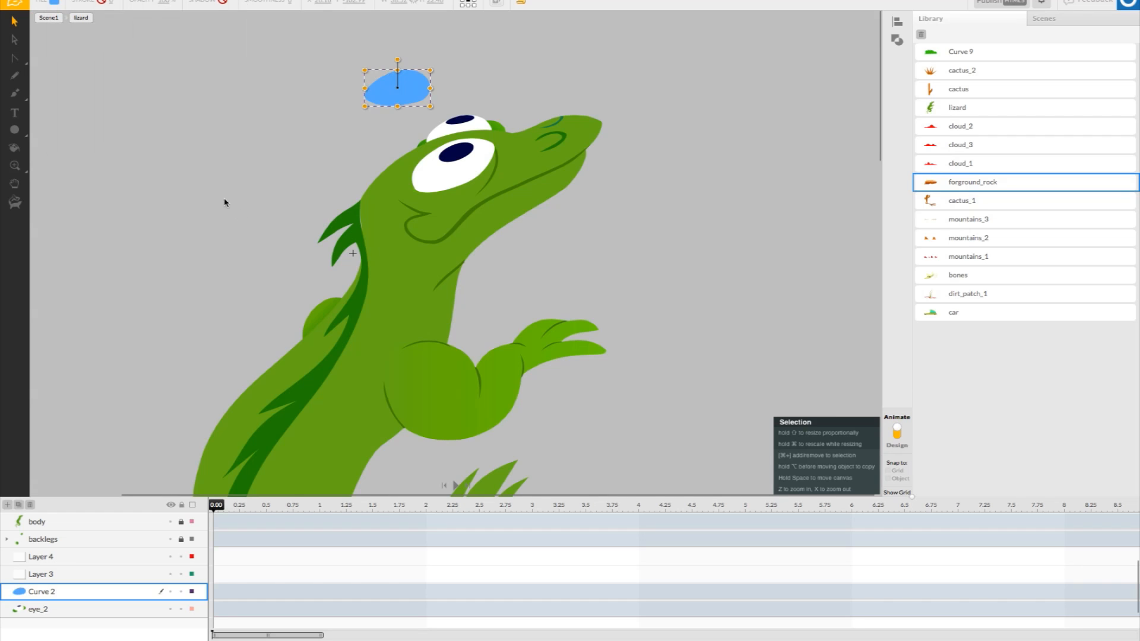
# - Position the blue shape exactly over the white of the farther eye
pyautogui.moveTo(416, 103); pyautogui.dragTo(466, 145)
pyautogui.click(374, 157)
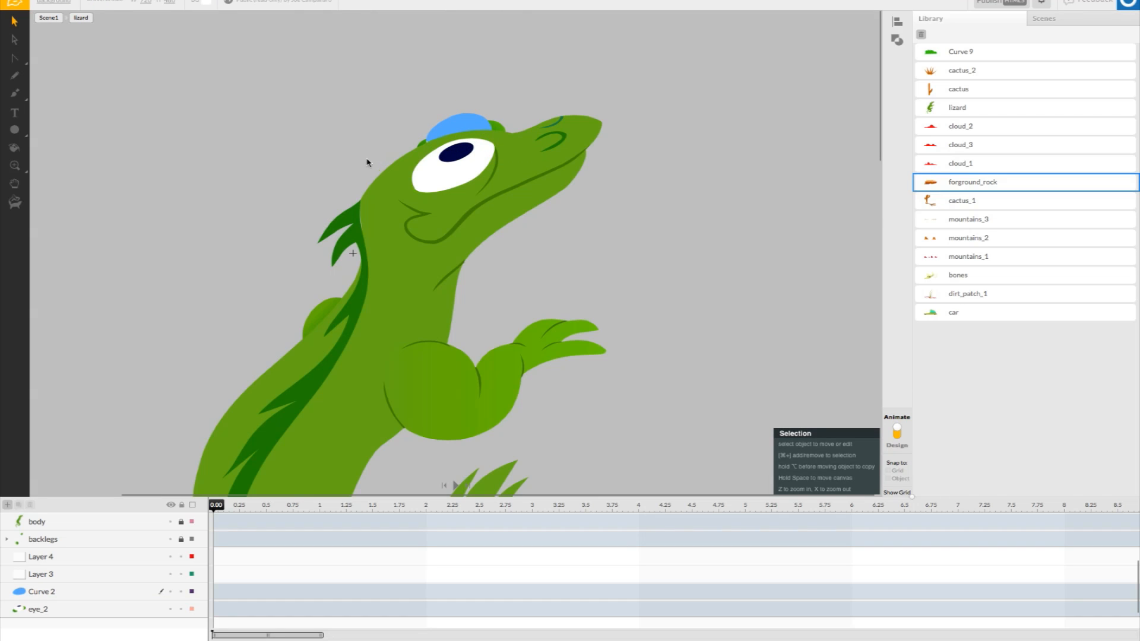
pyautogui.click(445, 127)
pyautogui.click(347, 142)
pyautogui.click(448, 127)
pyautogui.moveTo(493, 116); pyautogui.dragTo(472, 127)
pyautogui.click(361, 169)
# - Move the blue shape's layer directly above Layer 4 and rename it mask_2
pyautogui.moveTo(74, 598); pyautogui.dragTo(86, 564)
pyautogui.click(60, 592)
pyautogui.click(50, 559)
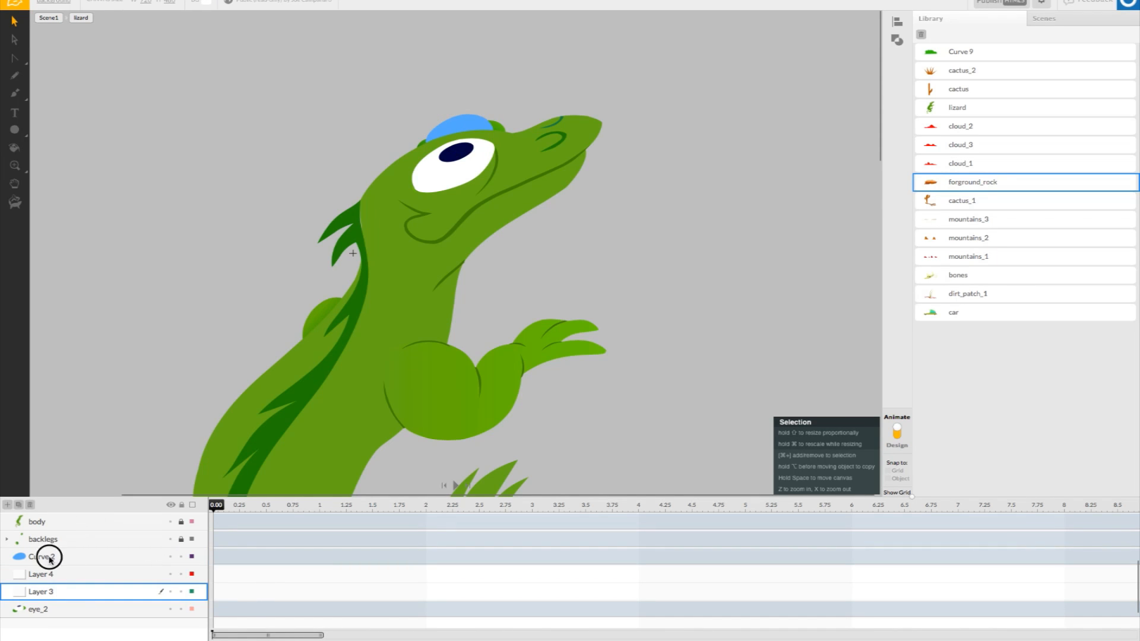
pyautogui.press('a')
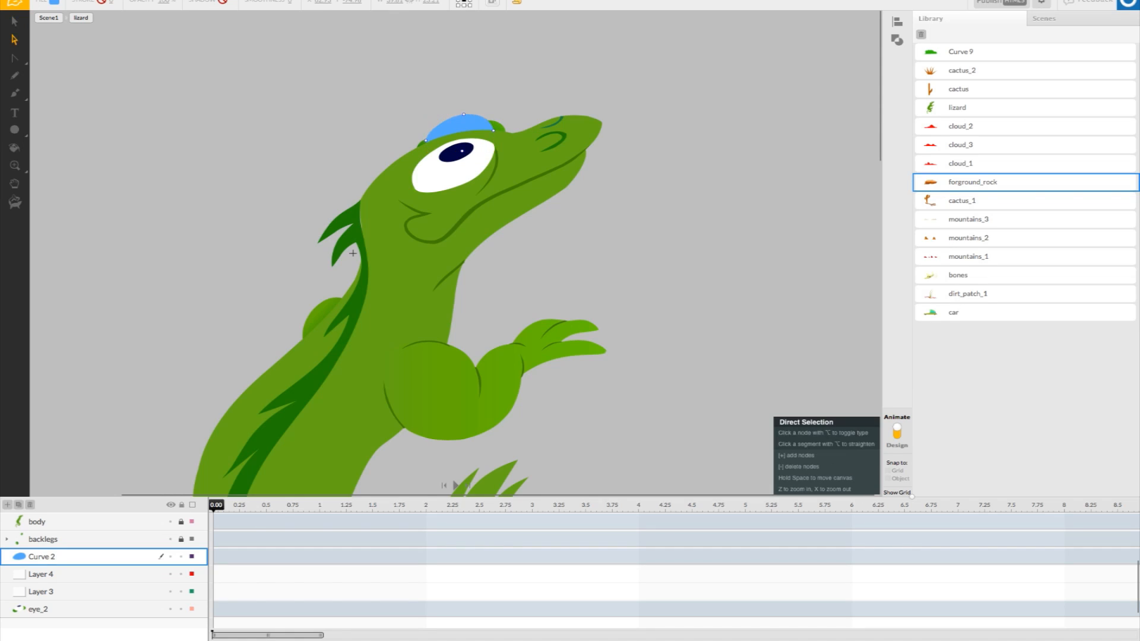
pyautogui.doubleClick(39, 561)
pyautogui.write('mask_2')
# - Draw a closed Bezier eyelid shape on Layer 4, covering the rear part of the farther eye
pyautogui.click(63, 572)
pyautogui.click(99, 589)
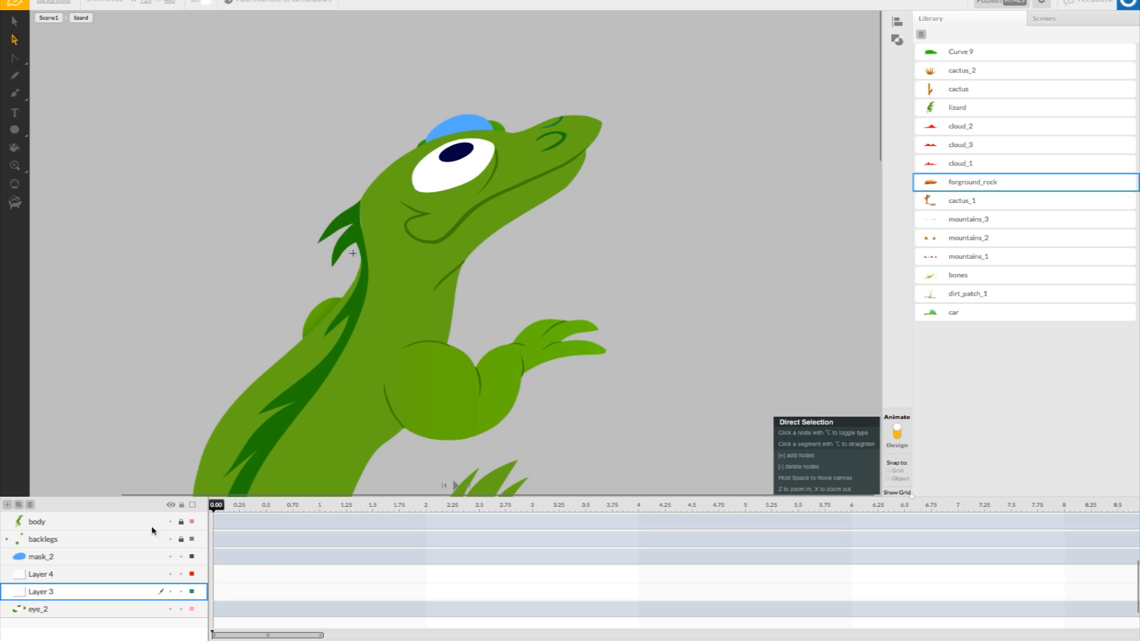
pyautogui.click(111, 576)
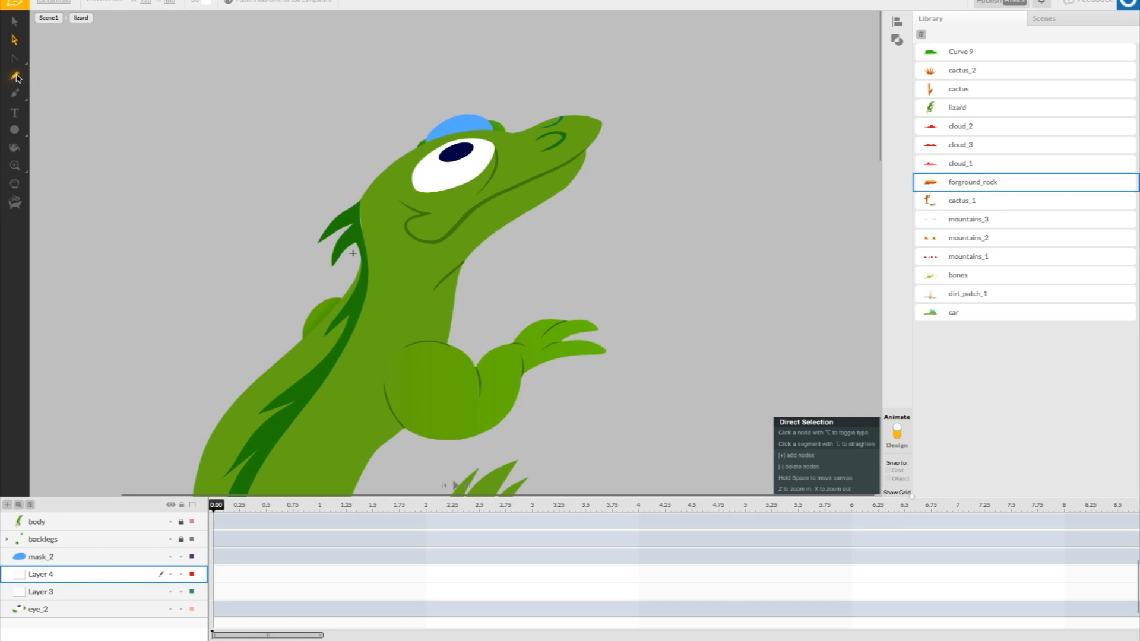
pyautogui.click(15, 76)
pyautogui.click(15, 58)
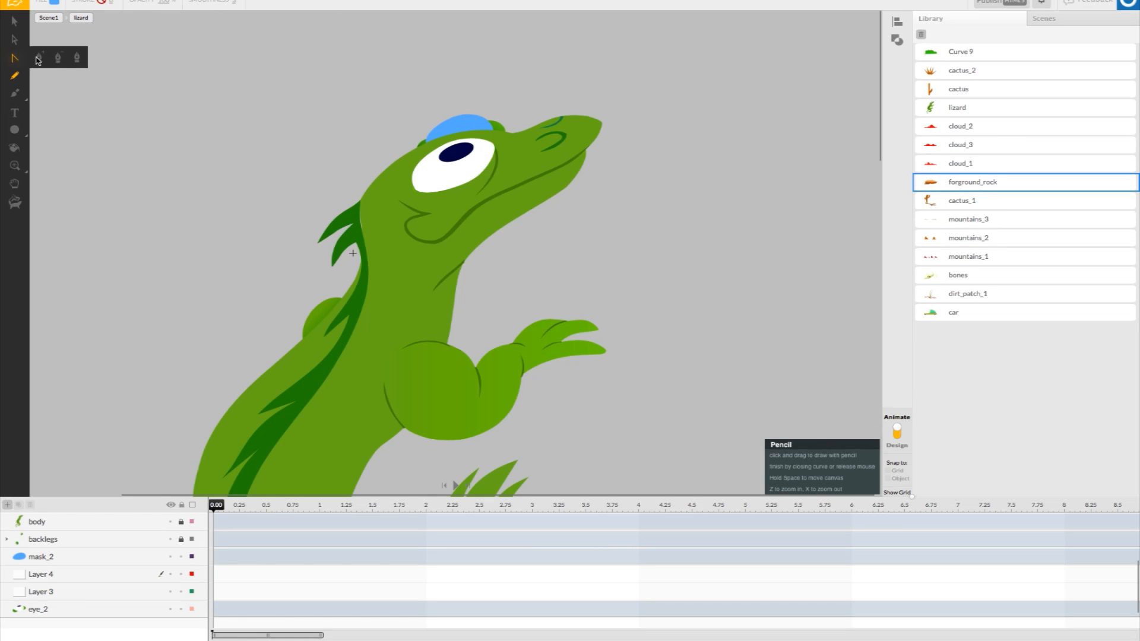
pyautogui.click(76, 60)
pyautogui.click(444, 107)
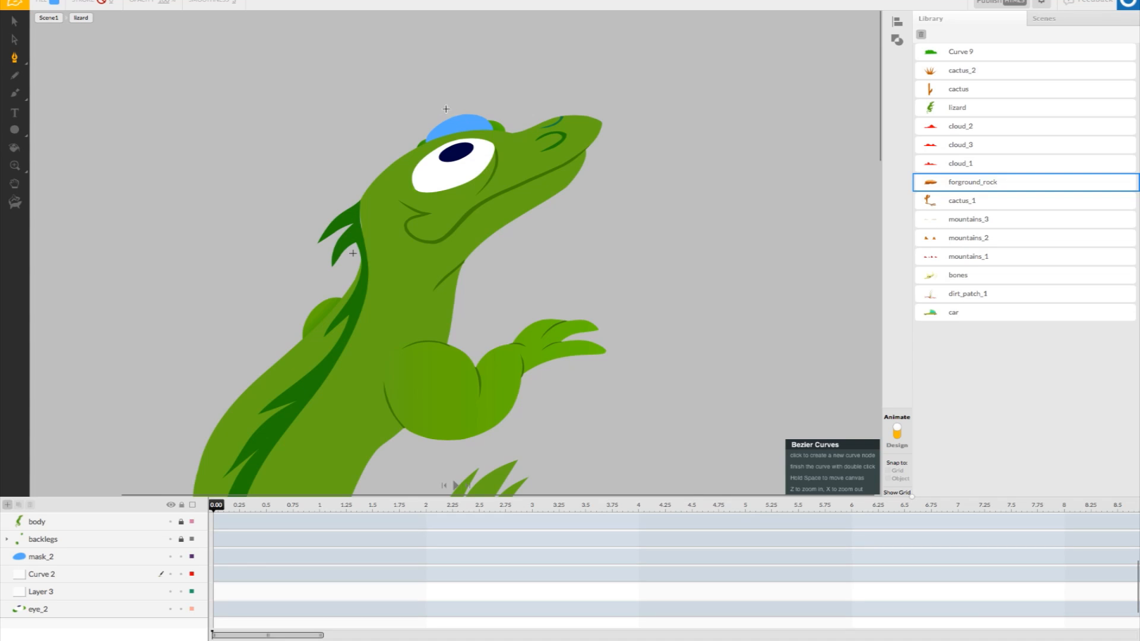
pyautogui.click(398, 157)
pyautogui.click(444, 109)
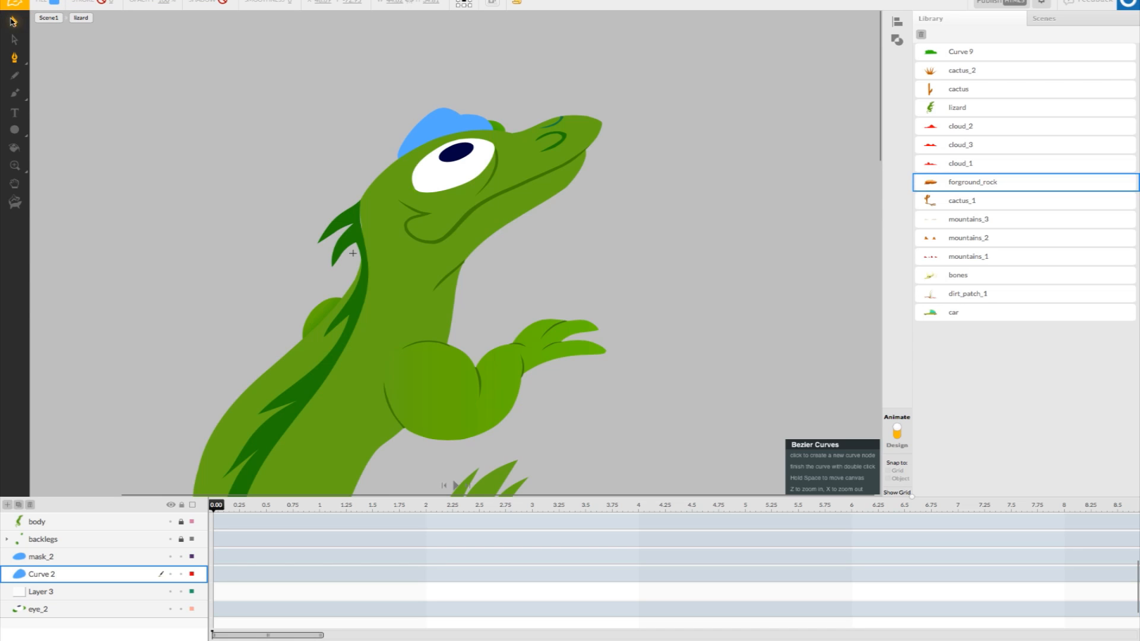
# - Fill the new rear eyelid shape with the lizard's lighter green
pyautogui.click(14, 21)
pyautogui.click(448, 122)
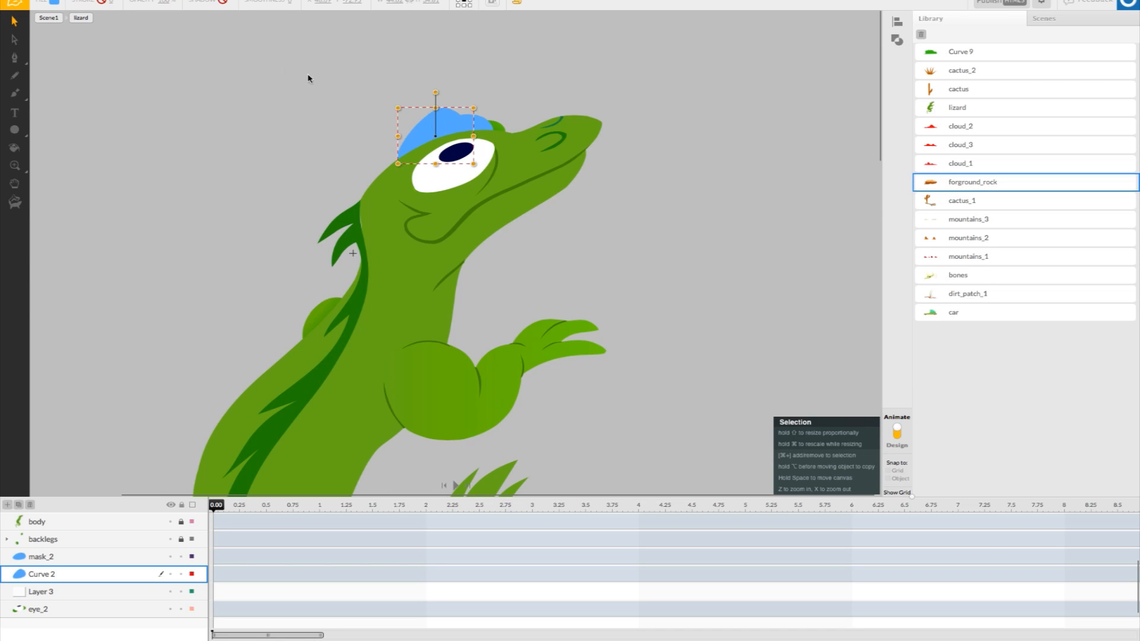
pyautogui.click(54, 2)
pyautogui.click(103, 118)
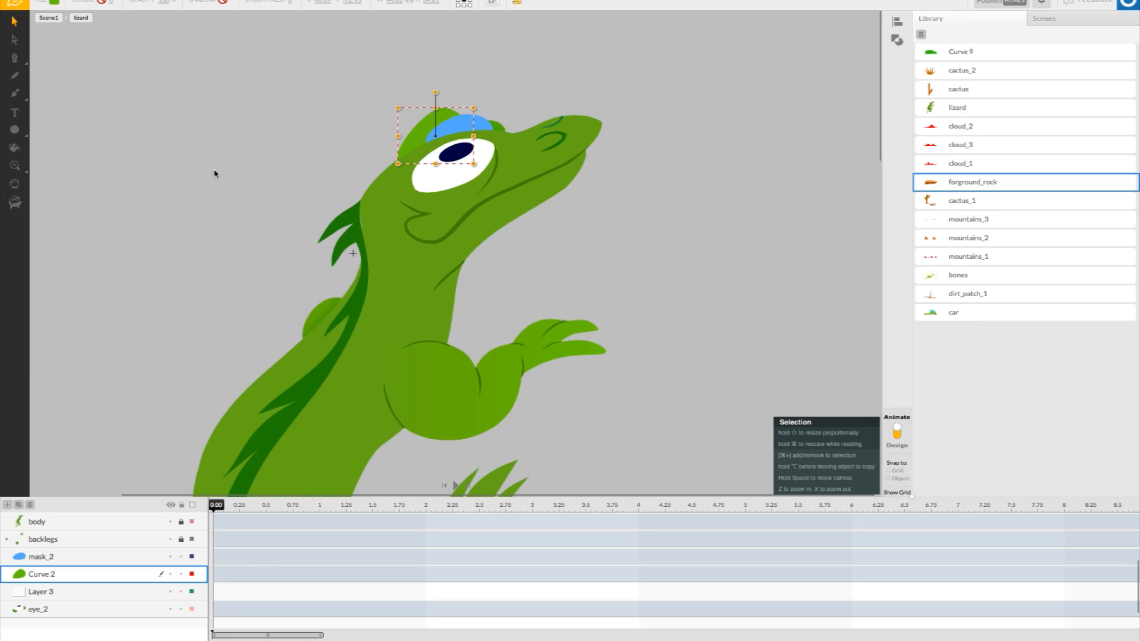
pyautogui.click(215, 174)
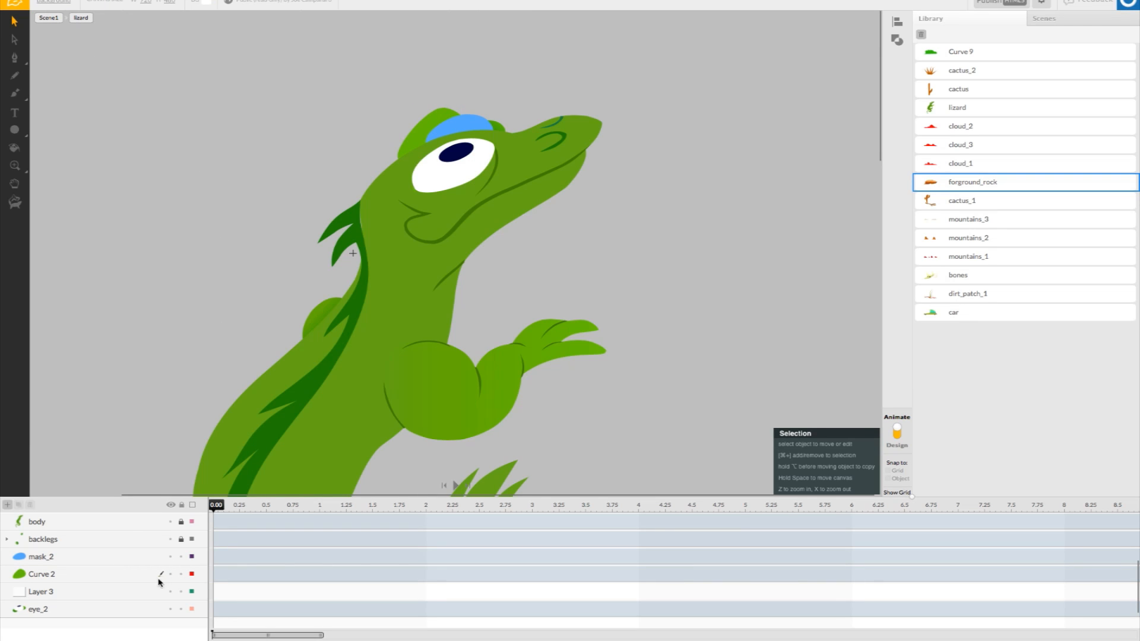
# - Hide mask_2, convert the rear eyelid's upper node to a sharp corner, and adjust its front edge across the farther eye
pyautogui.click(170, 557)
pyautogui.click(101, 596)
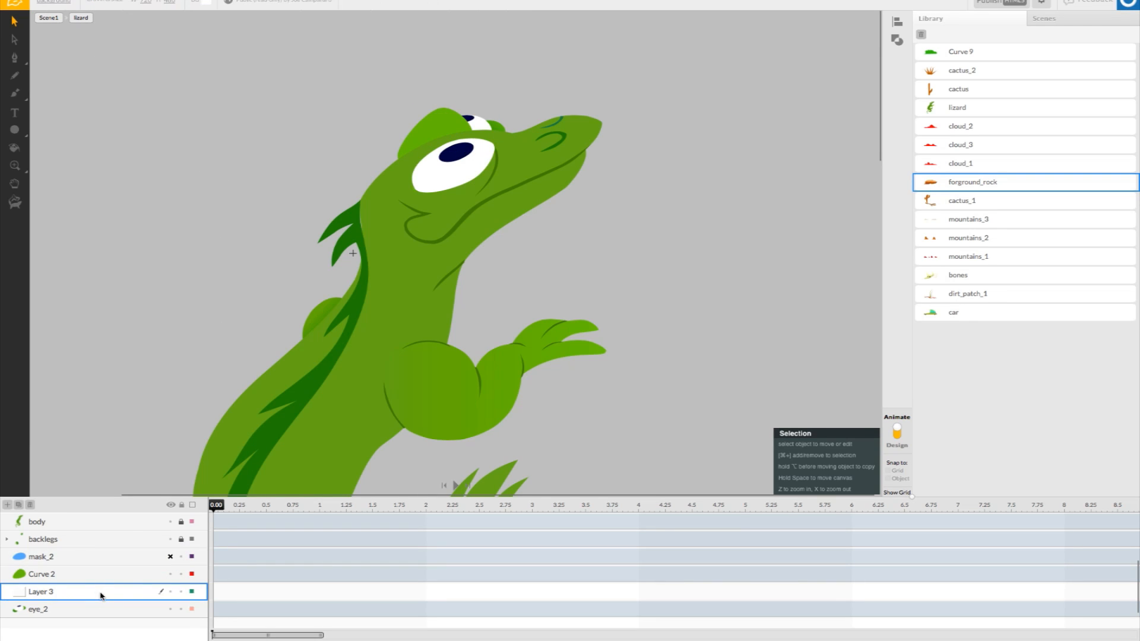
pyautogui.click(433, 119)
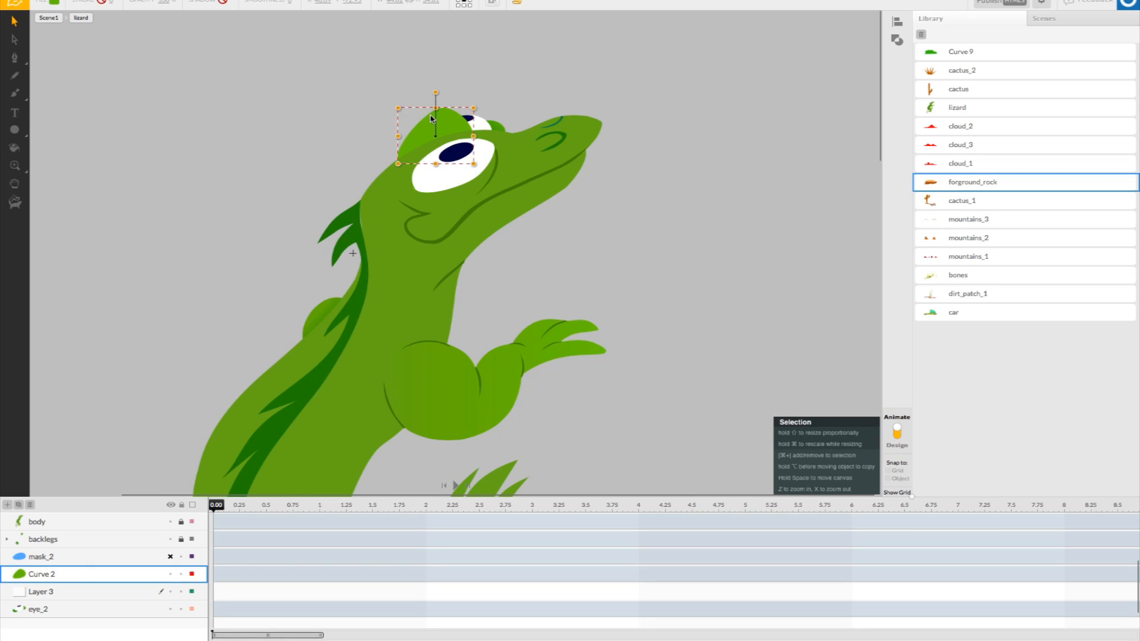
pyautogui.click(14, 58)
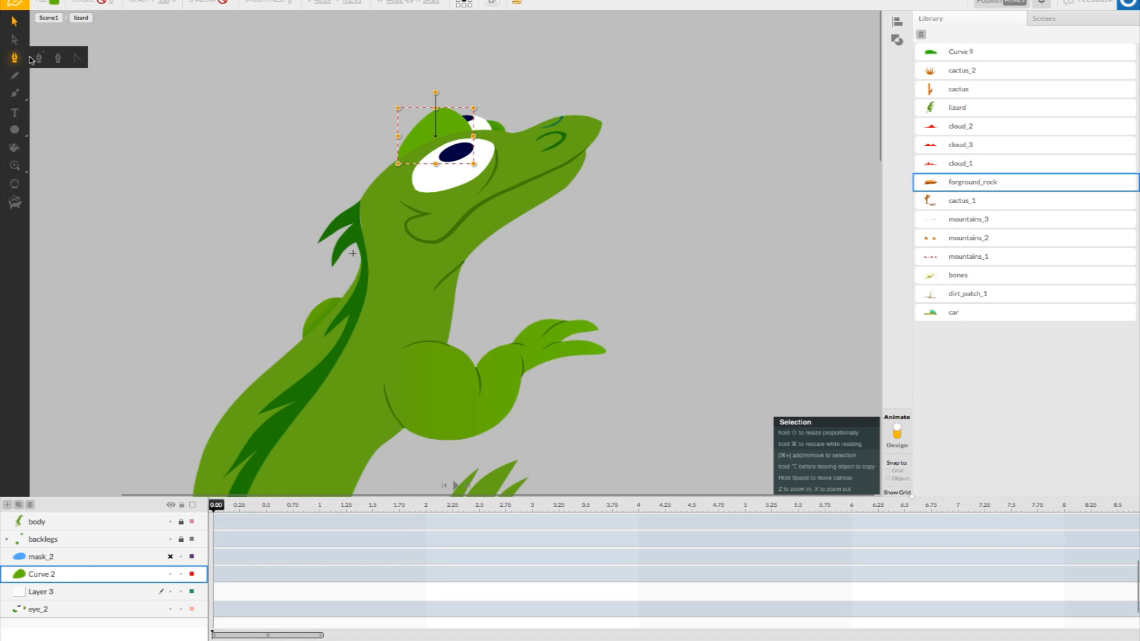
pyautogui.click(75, 58)
pyautogui.click(444, 108)
pyautogui.moveTo(452, 119)
pyautogui.mouseDown()
pyautogui.moveTo(436, 127)
pyautogui.moveTo(446, 130)
pyautogui.moveTo(455, 106)
pyautogui.mouseUp()
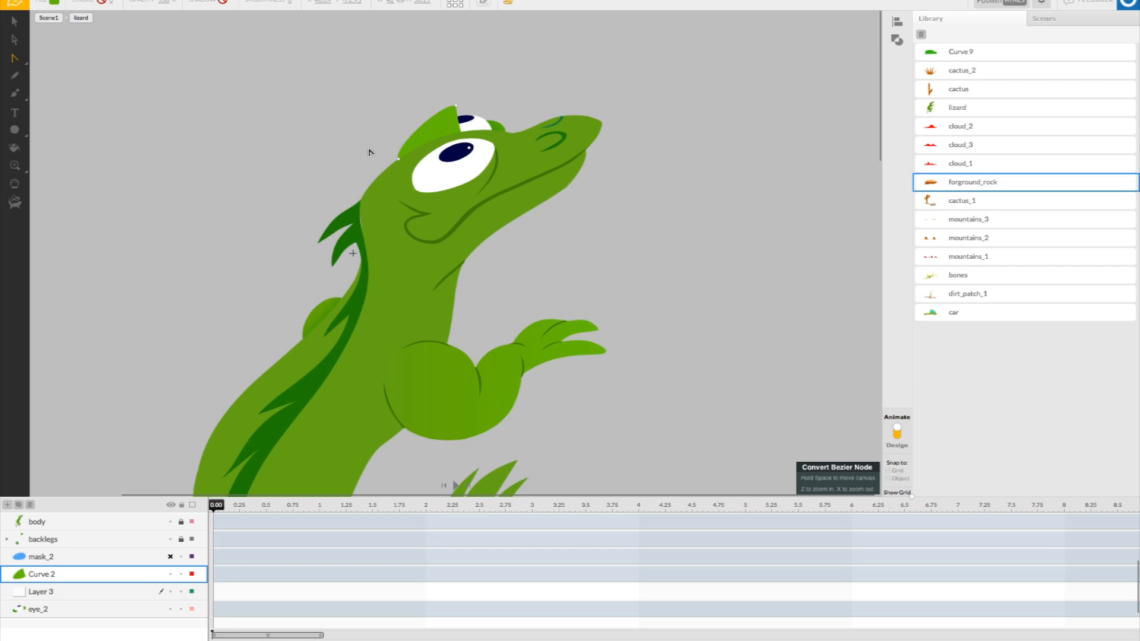
# - Draw a second closed Bezier eyelid shape on Layer 3, covering the front part of the farther eye
pyautogui.hscroll(-1, 374, 149)
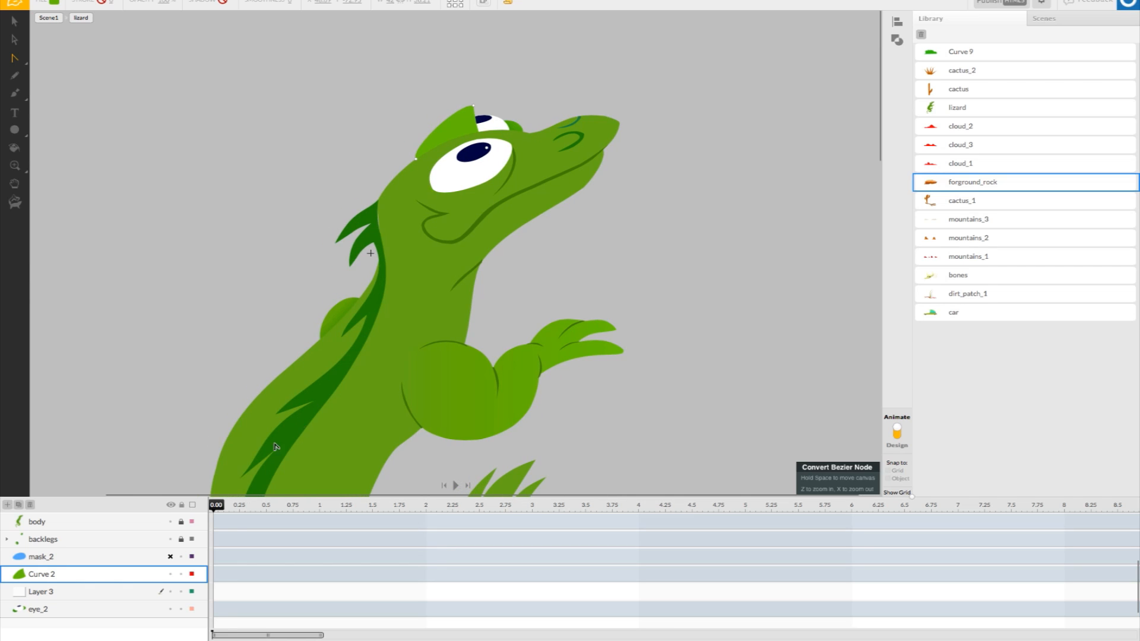
pyautogui.click(129, 592)
pyautogui.moveTo(26, 63)
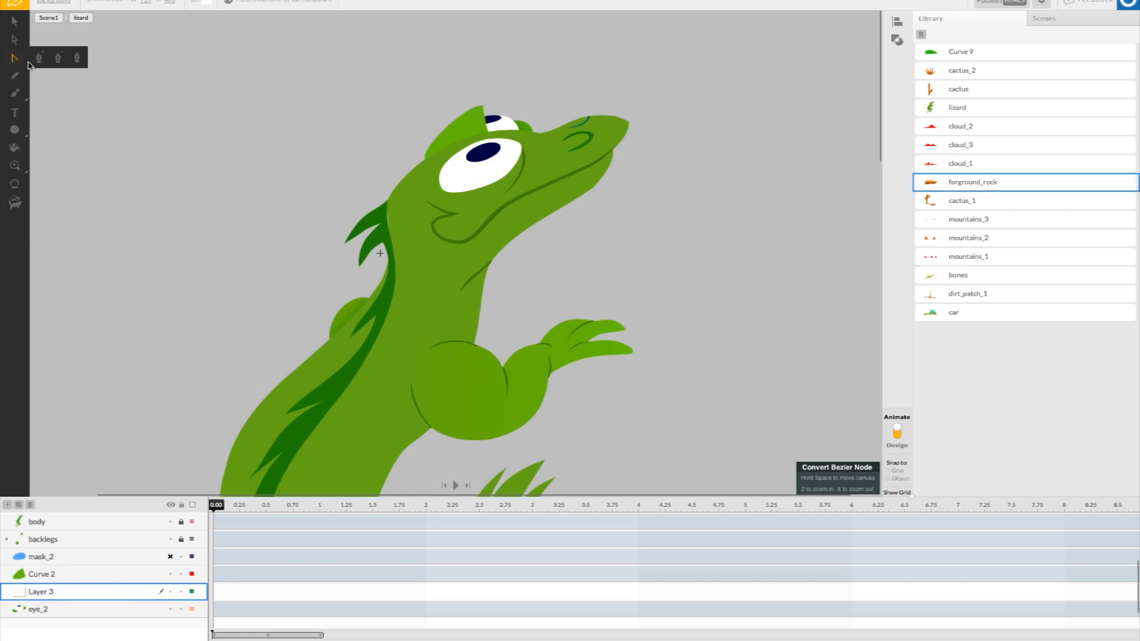
pyautogui.click(75, 59)
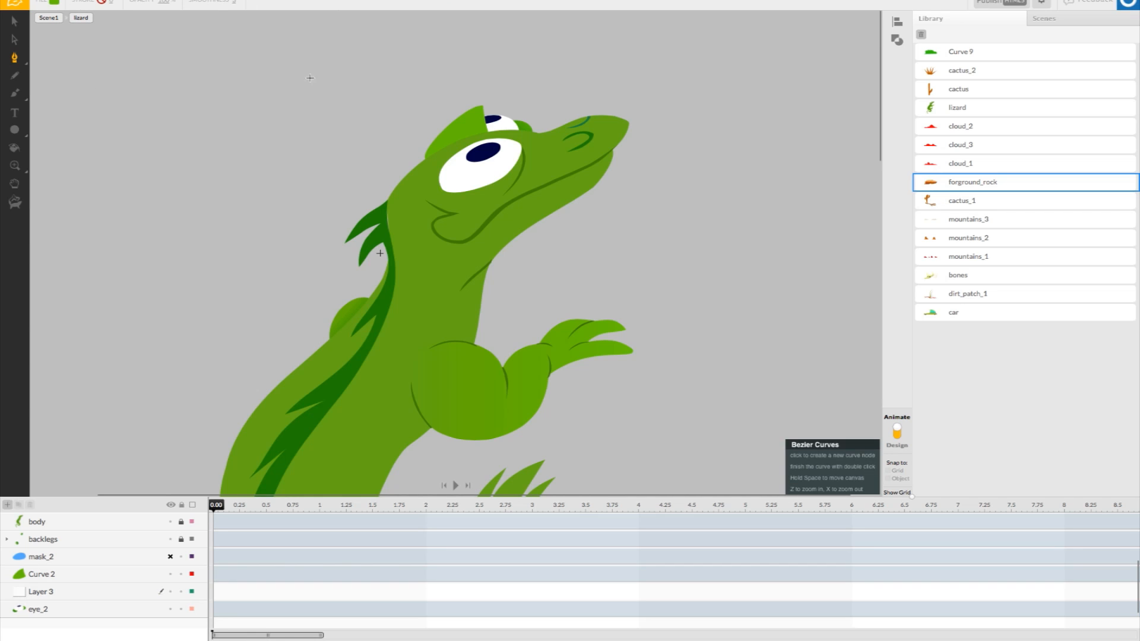
pyautogui.click(485, 143)
pyautogui.moveTo(477, 91); pyautogui.dragTo(492, 84)
pyautogui.click(540, 114)
pyautogui.click(486, 140)
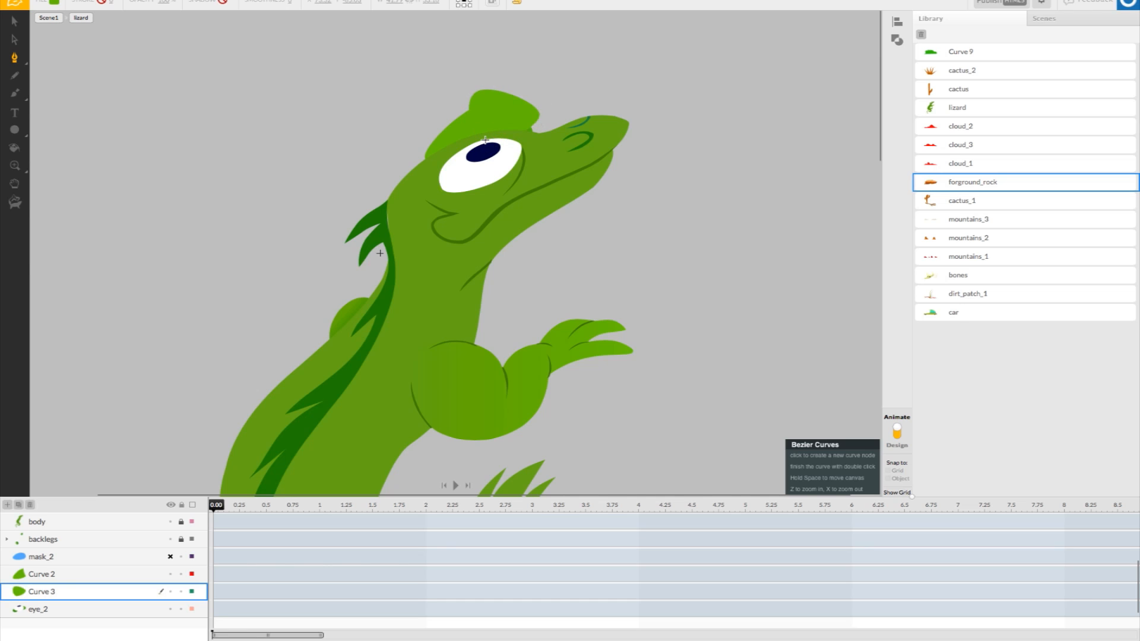
# - Fill the front eyelid shape with the darker body green
pyautogui.click(15, 22)
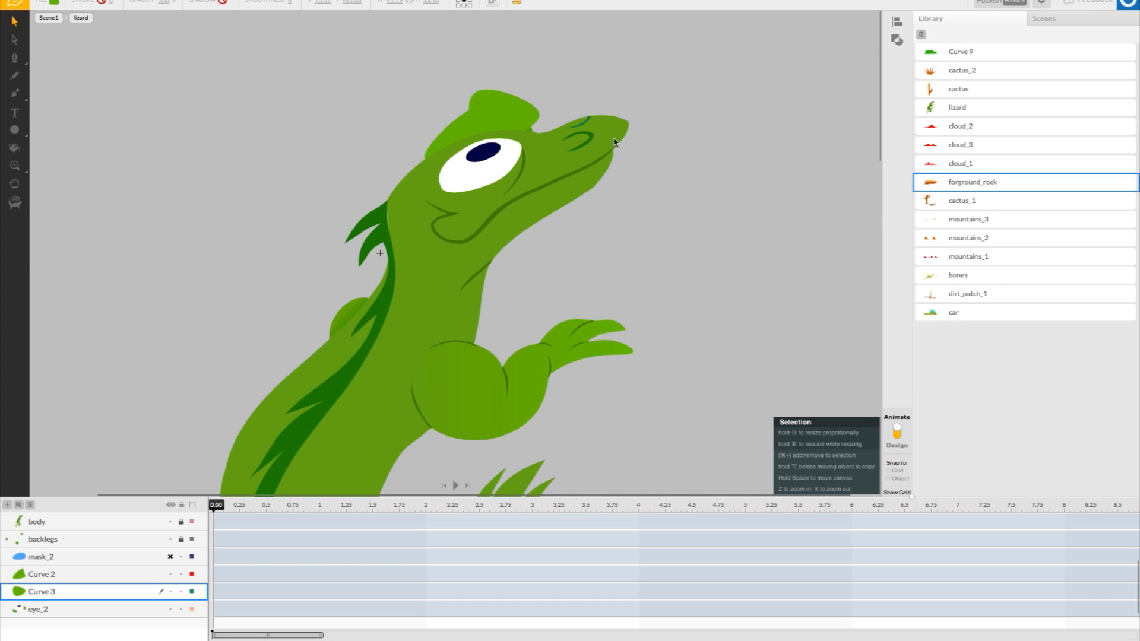
pyautogui.click(533, 122)
pyautogui.click(56, 3)
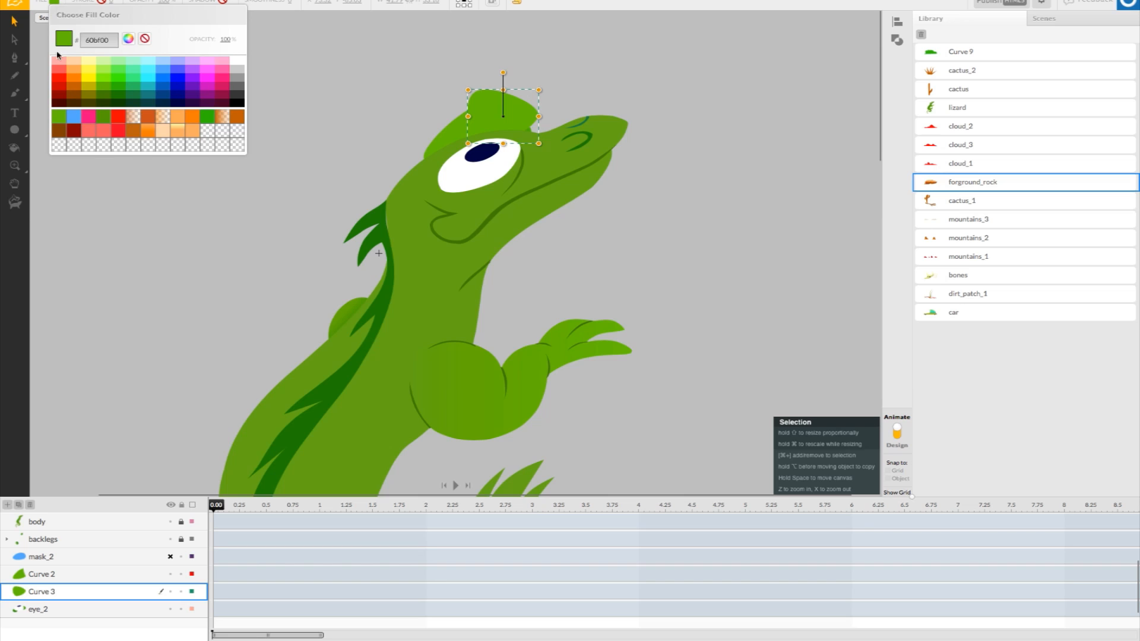
pyautogui.click(102, 121)
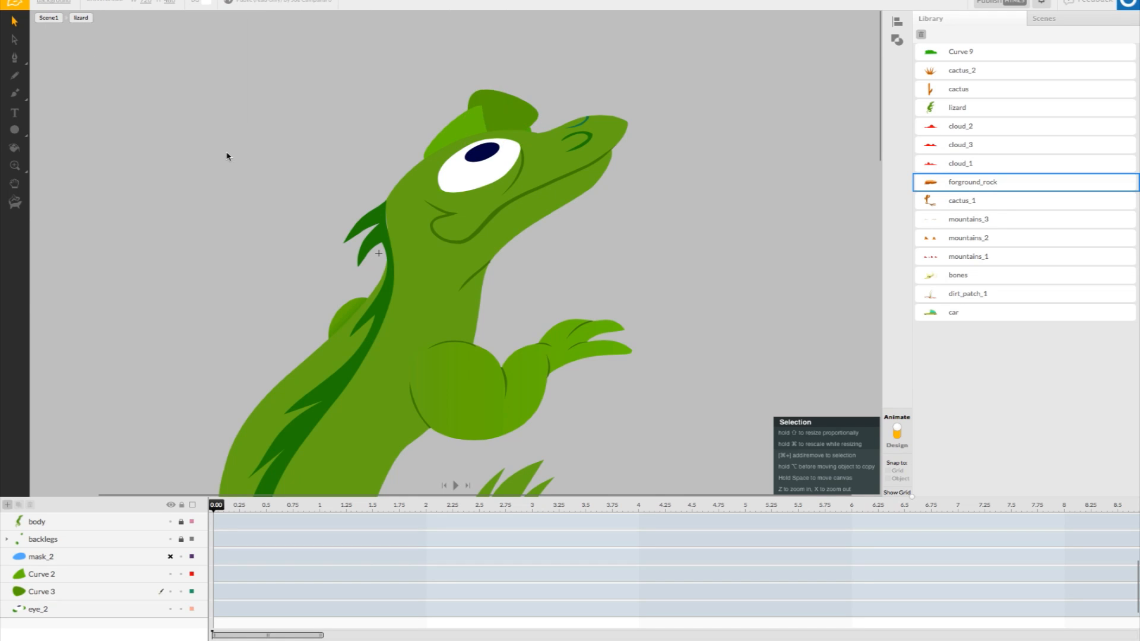
# - Hide Curve 2, convert the front eyelid's nodes to straighten its rear edge, and shift the shape off the farther eye
pyautogui.click(409, 186)
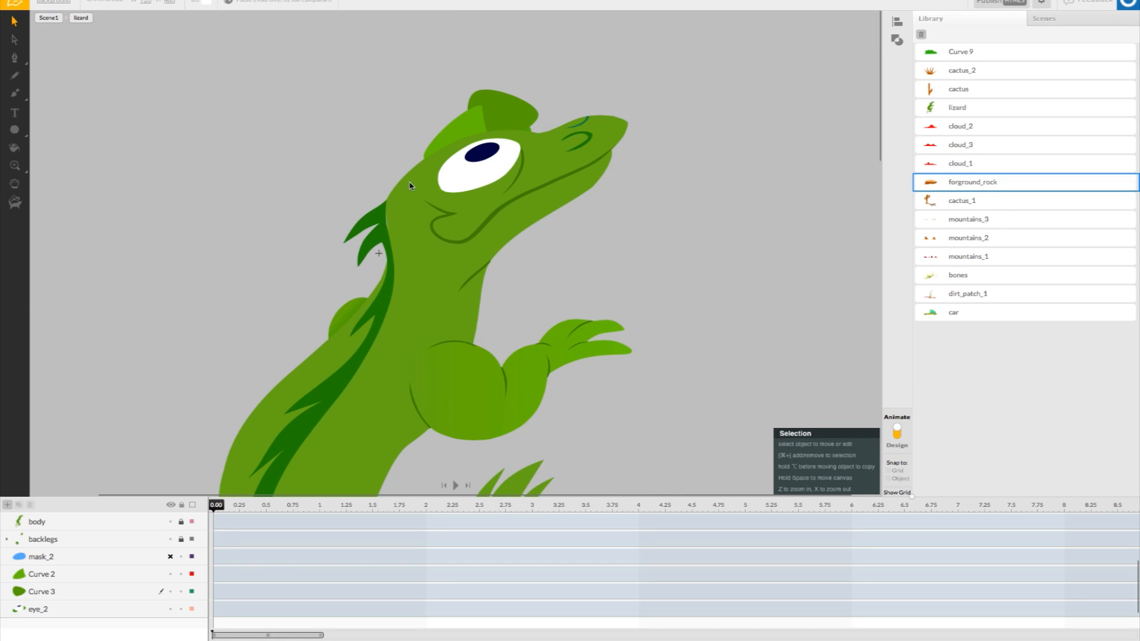
pyautogui.click(170, 574)
pyautogui.click(488, 118)
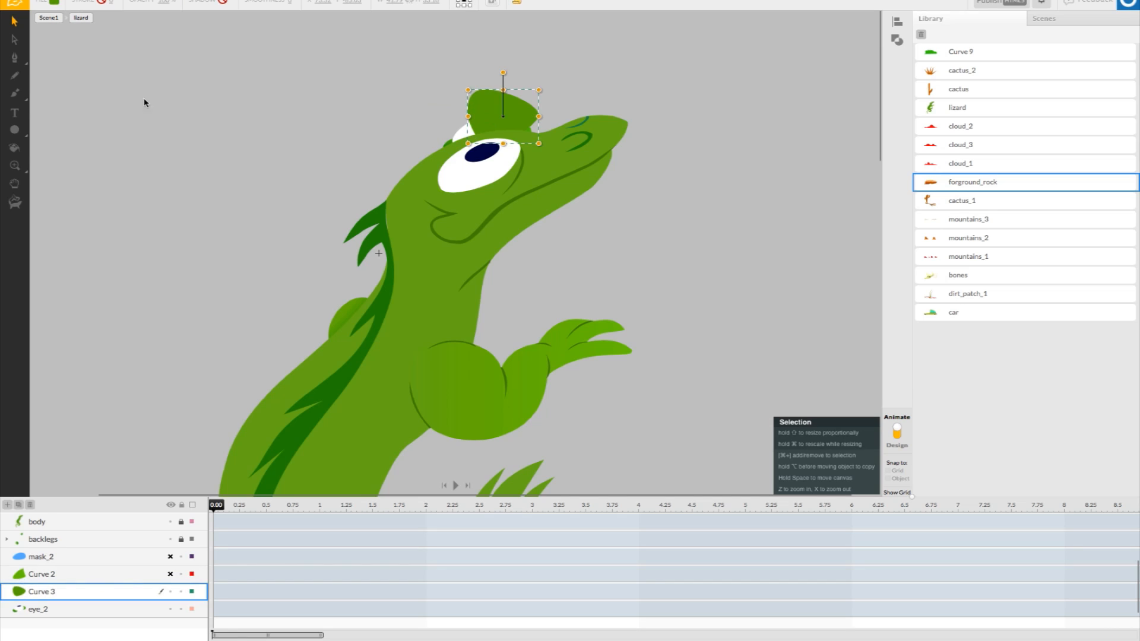
pyautogui.click(14, 58)
pyautogui.click(78, 57)
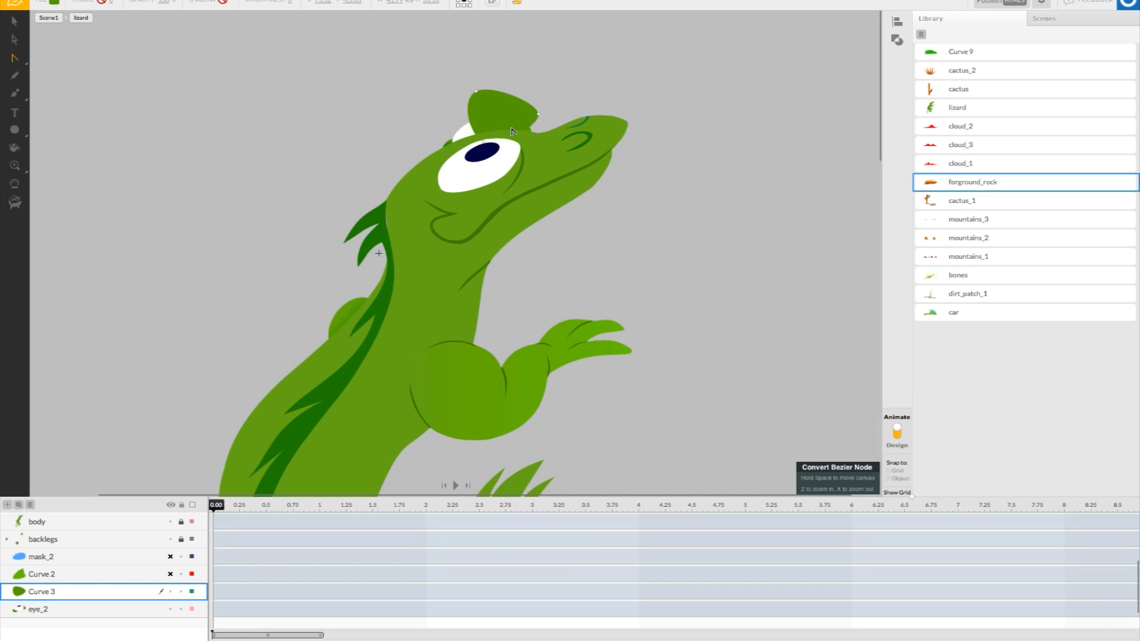
pyautogui.moveTo(463, 104); pyautogui.dragTo(488, 101)
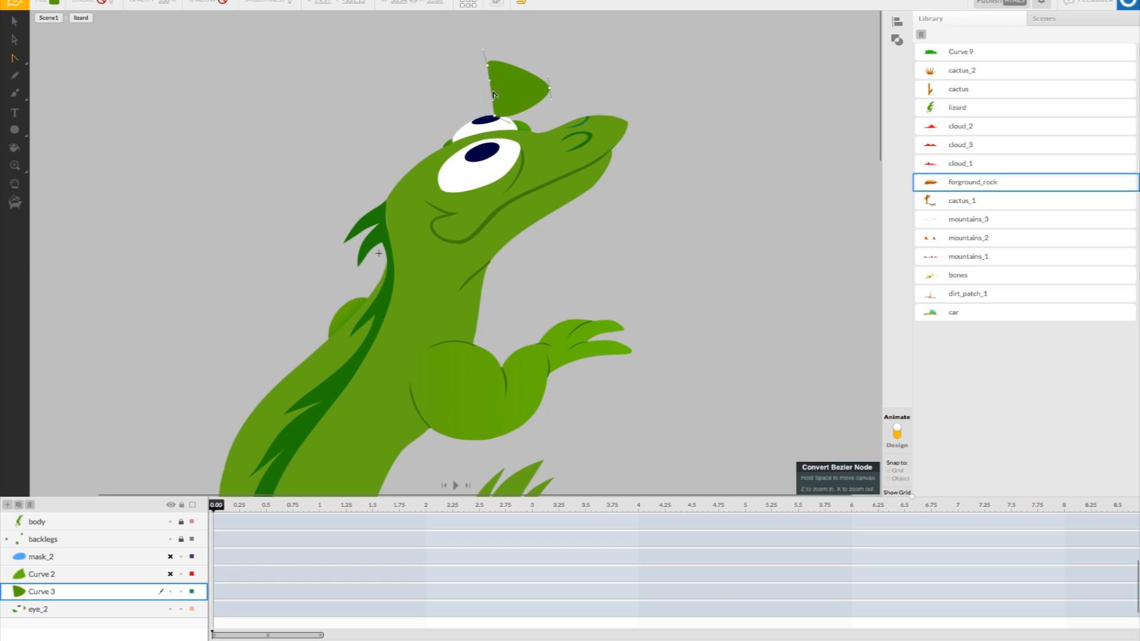
# - Move the front eyelid over the farther eye, show Curve 2 and bring the two eyelids' edges together
pyautogui.moveTo(493, 100); pyautogui.dragTo(525, 138)
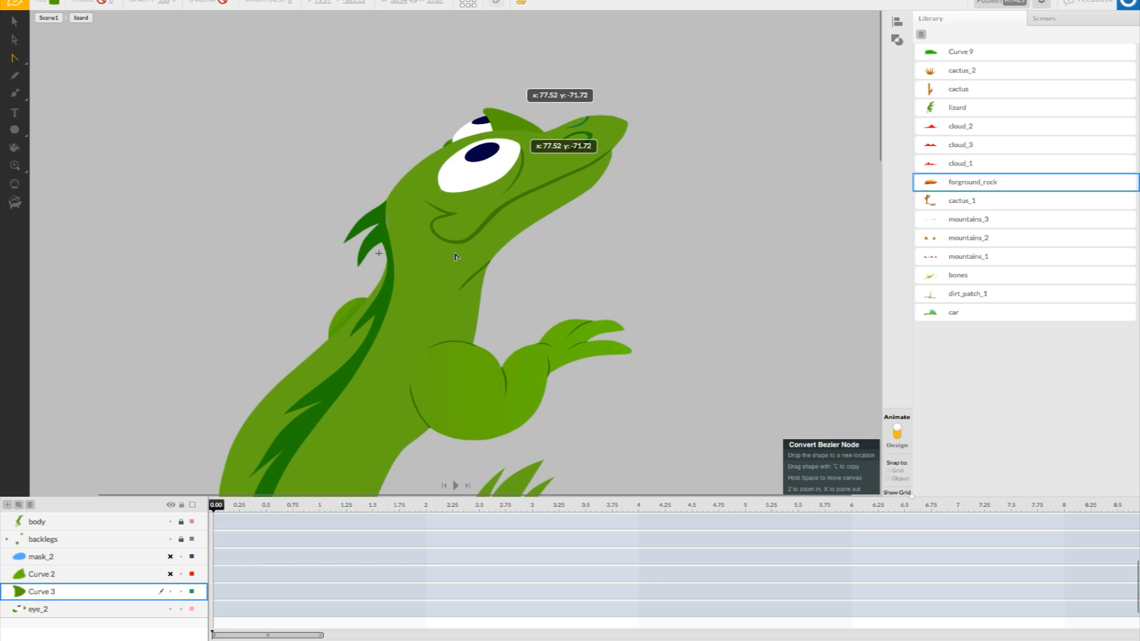
pyautogui.click(171, 575)
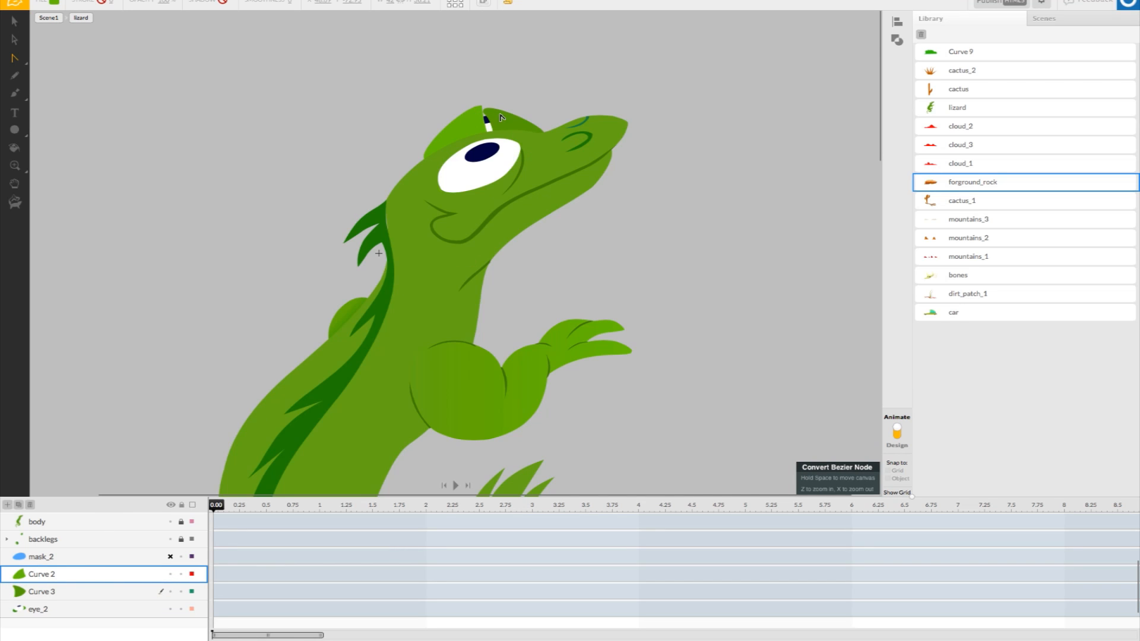
pyautogui.moveTo(512, 124); pyautogui.dragTo(501, 123)
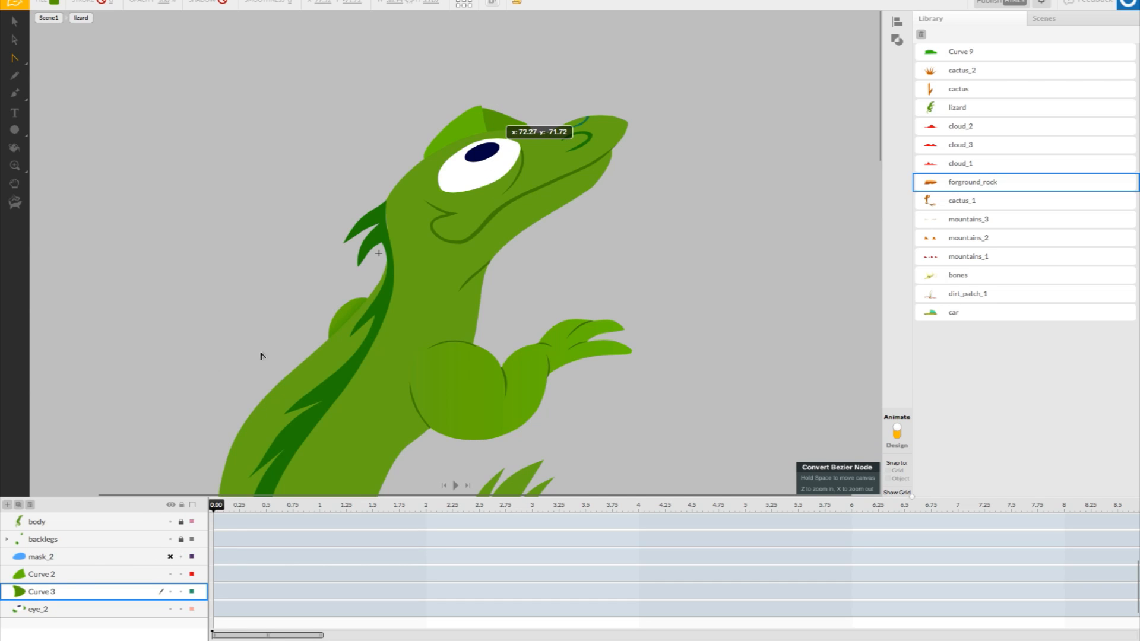
pyautogui.click(181, 166)
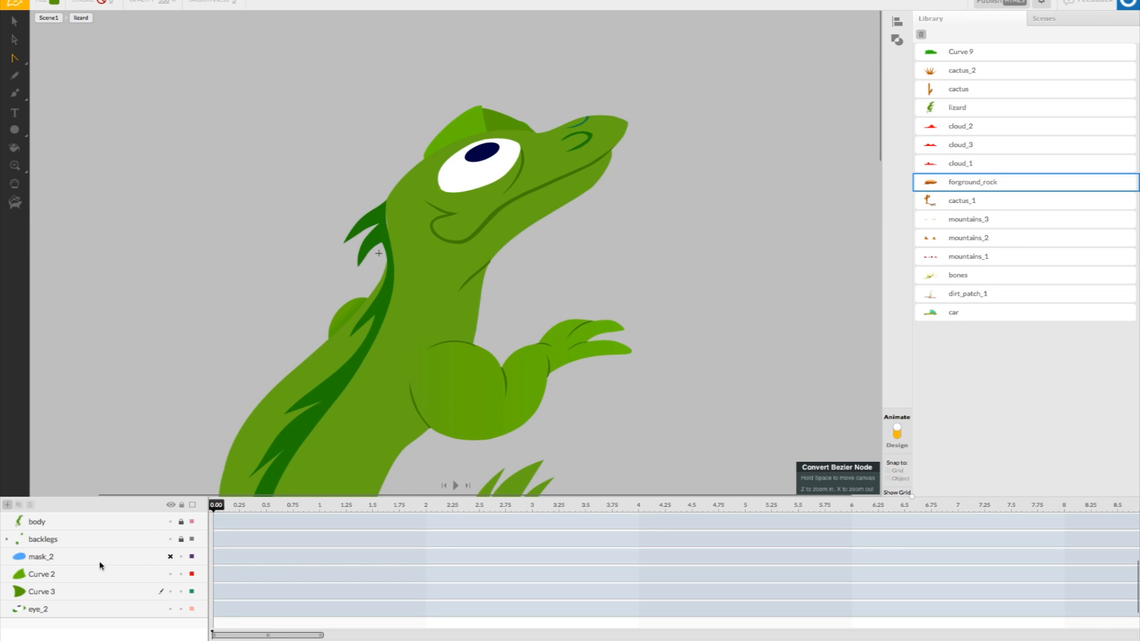
# - Make mask_2 visible and turn it into a mask
pyautogui.rightClick(31, 558)
pyautogui.click(20, 561)
pyautogui.rightClick(22, 559)
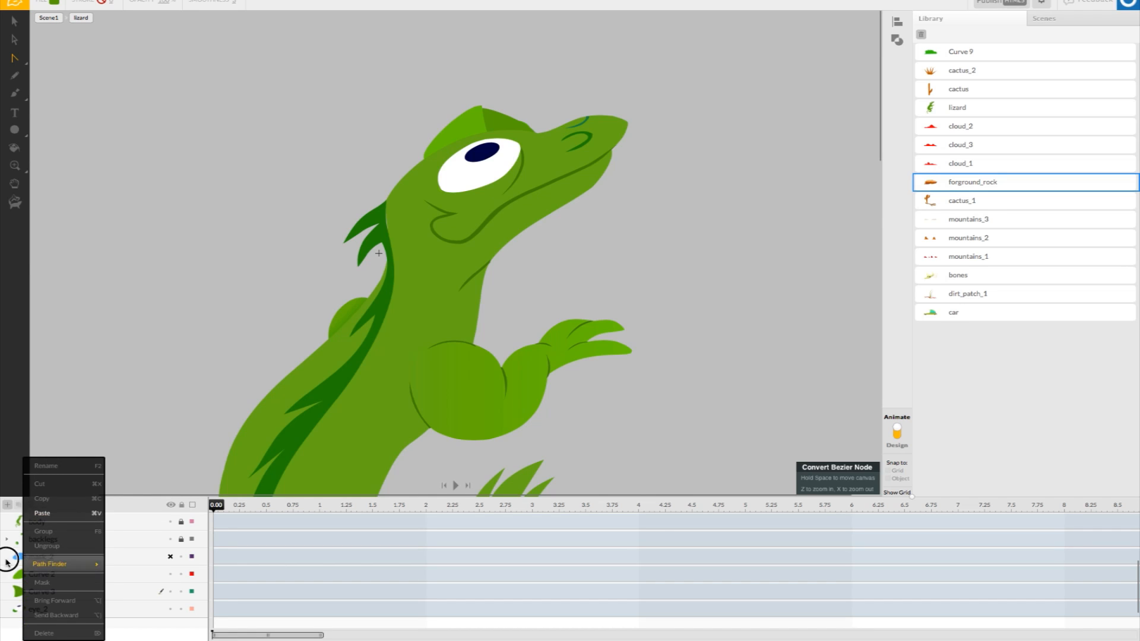
pyautogui.click(8, 561)
pyautogui.click(159, 554)
pyautogui.click(169, 556)
pyautogui.rightClick(15, 559)
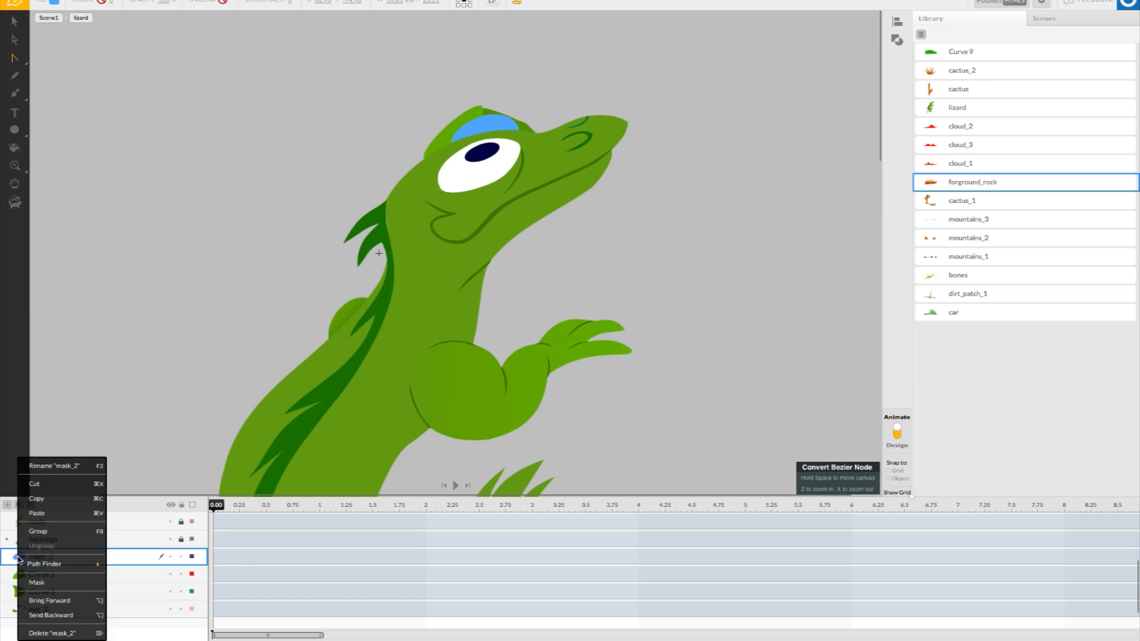
pyautogui.click(46, 581)
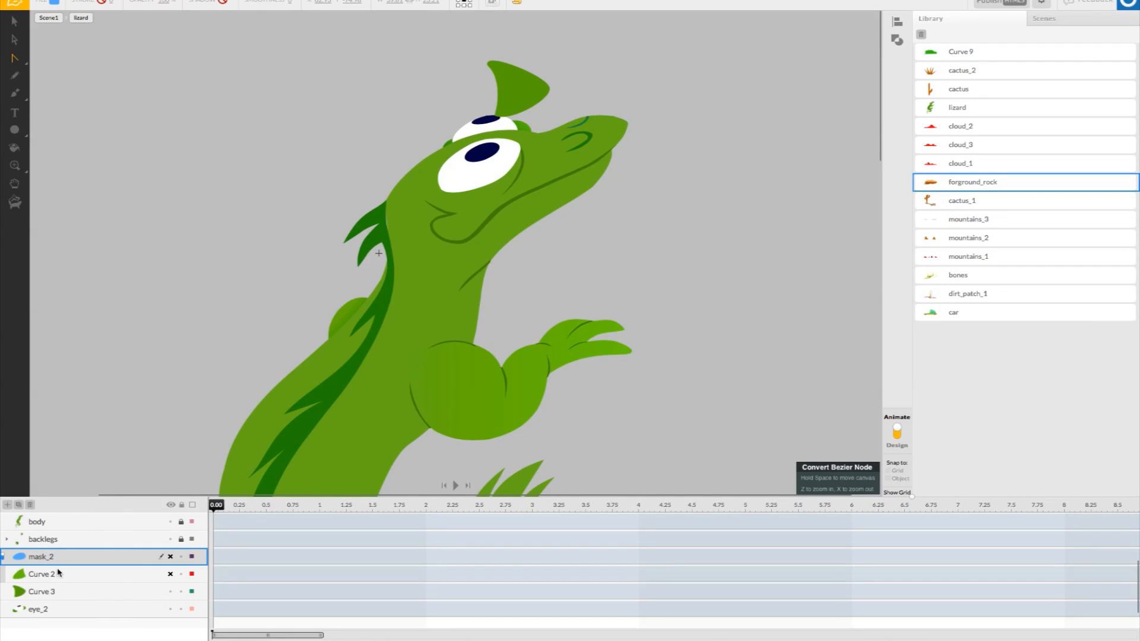
# - Show Curve 2 and place Curve 3 under mask_2 so both eyelids are masked
pyautogui.click(171, 574)
pyautogui.click(25, 592)
pyautogui.moveTo(17, 591); pyautogui.dragTo(44, 550)
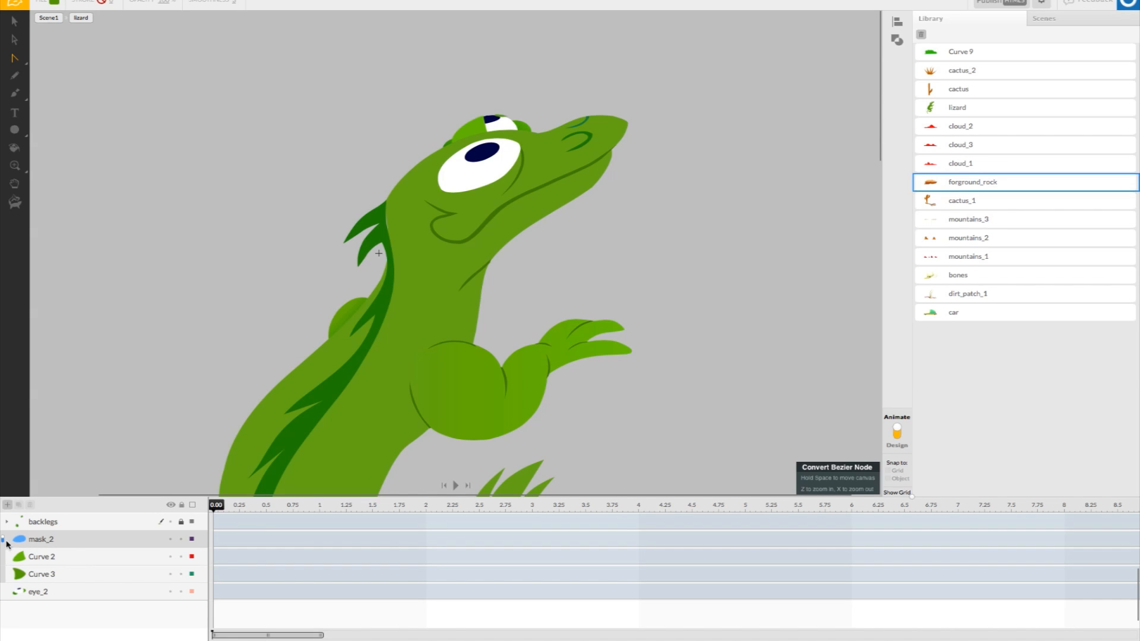
# - Move Curve 3 down over the farther eye so its rear edge meets Curve 2
pyautogui.click(115, 575)
pyautogui.click(122, 562)
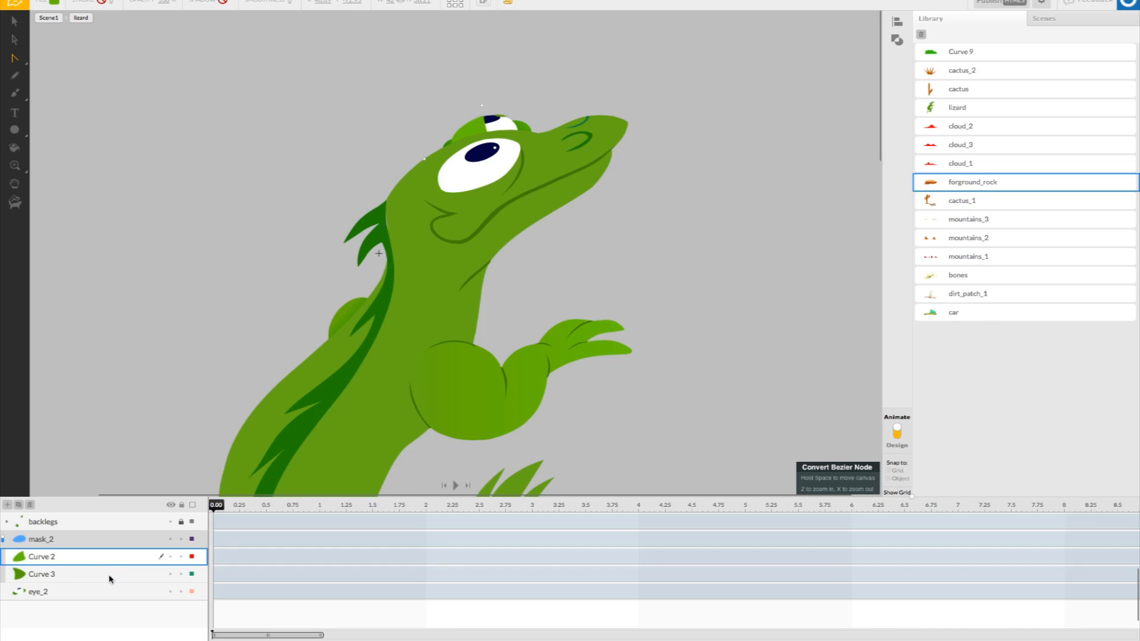
pyautogui.click(110, 579)
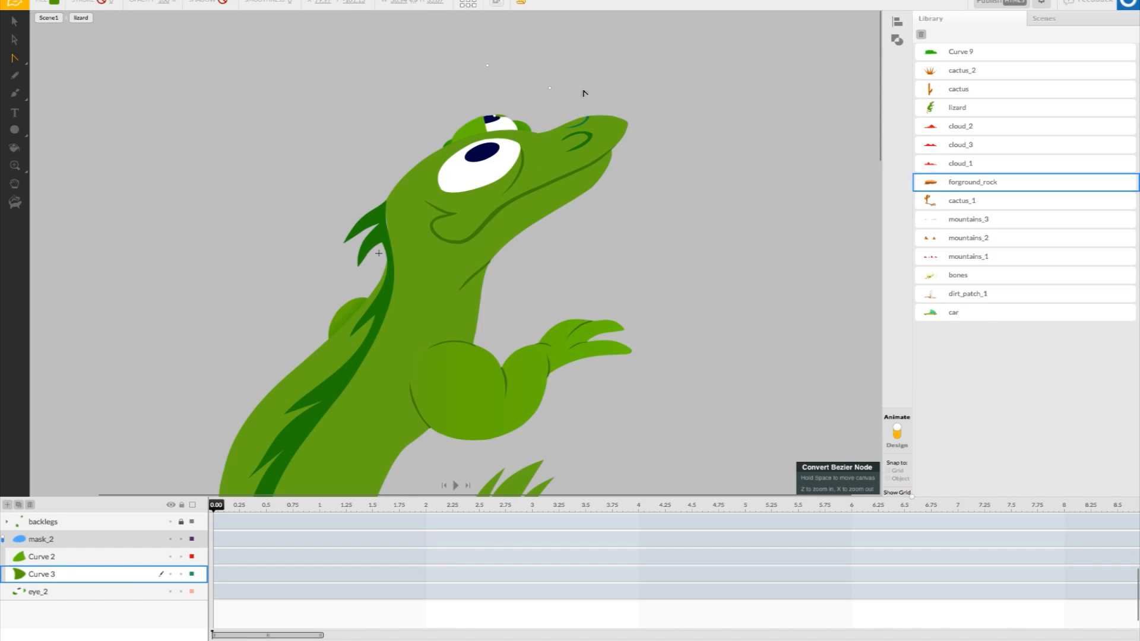
pyautogui.moveTo(517, 115); pyautogui.dragTo(501, 134)
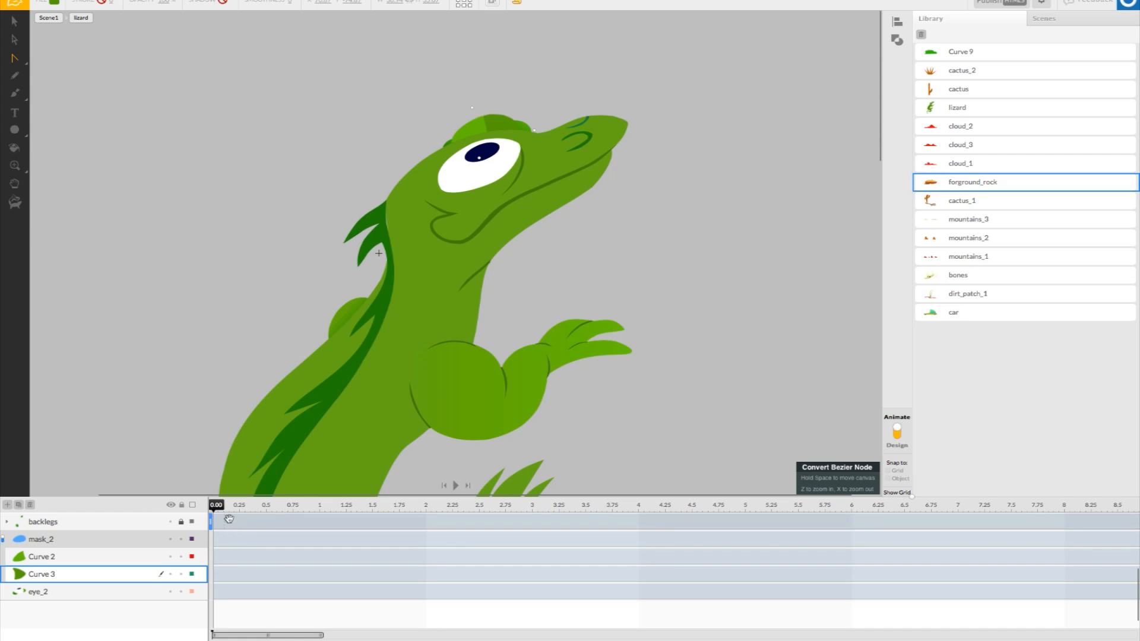
# - Hide mask_2 and spread the eyelids open, Curve 2 behind the farther eye and Curve 3 in front of it
pyautogui.click(174, 541)
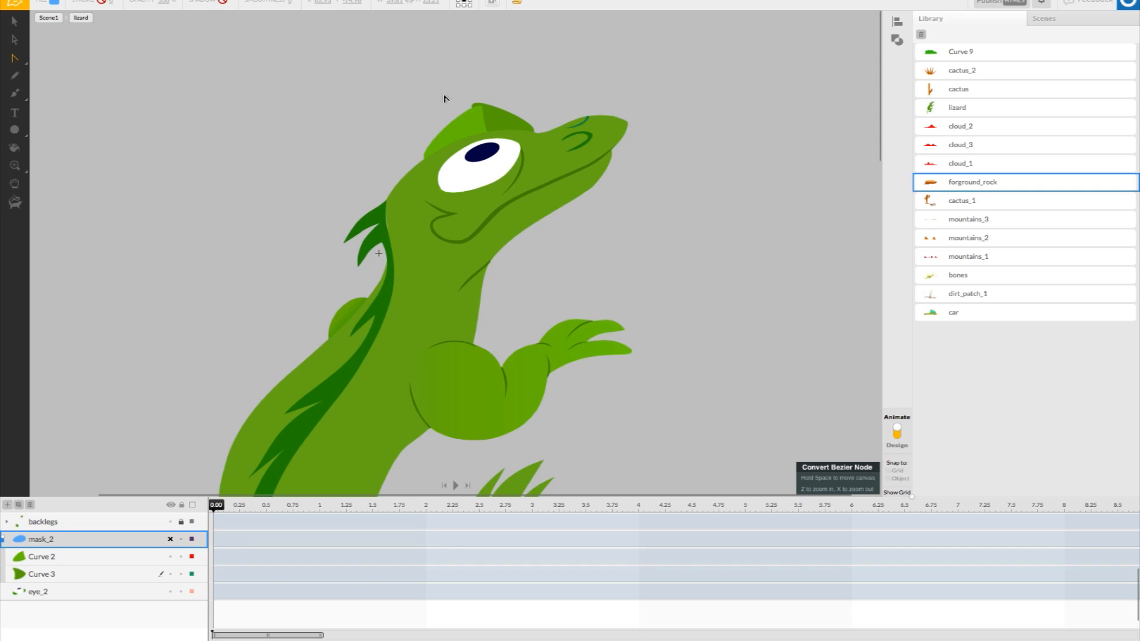
pyautogui.moveTo(458, 128); pyautogui.dragTo(438, 142)
pyautogui.moveTo(508, 119); pyautogui.dragTo(545, 123)
# - Insert keyframes for Curve 2 and Curve 3 at 2.10 seconds, just after the nearer eye's blink starts
pyautogui.moveTo(224, 508); pyautogui.dragTo(433, 519)
pyautogui.scroll(3, 418, 529)
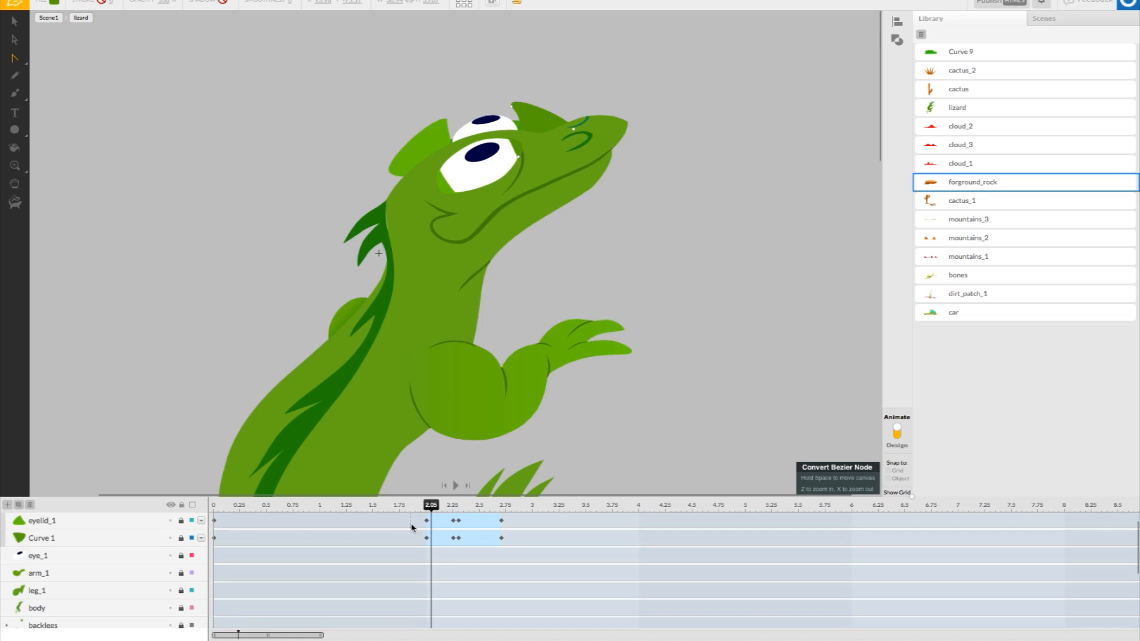
pyautogui.scroll(-1, 418, 529)
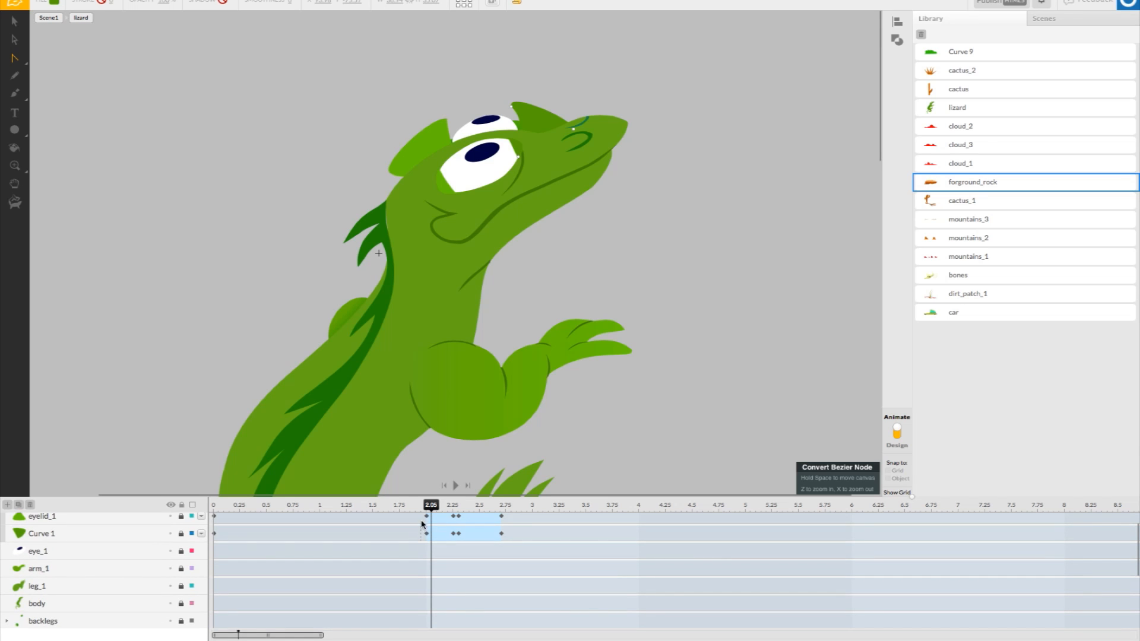
pyautogui.moveTo(434, 509)
pyautogui.mouseDown()
pyautogui.moveTo(413, 509)
pyautogui.moveTo(438, 508)
pyautogui.mouseUp()
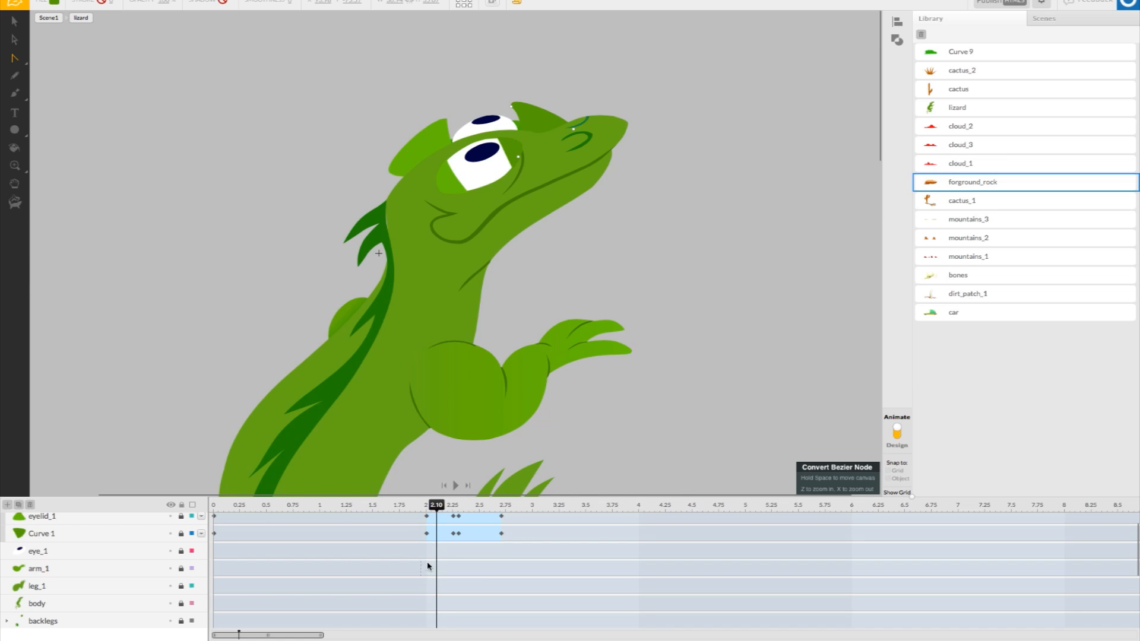
pyautogui.scroll(-5, 399, 576)
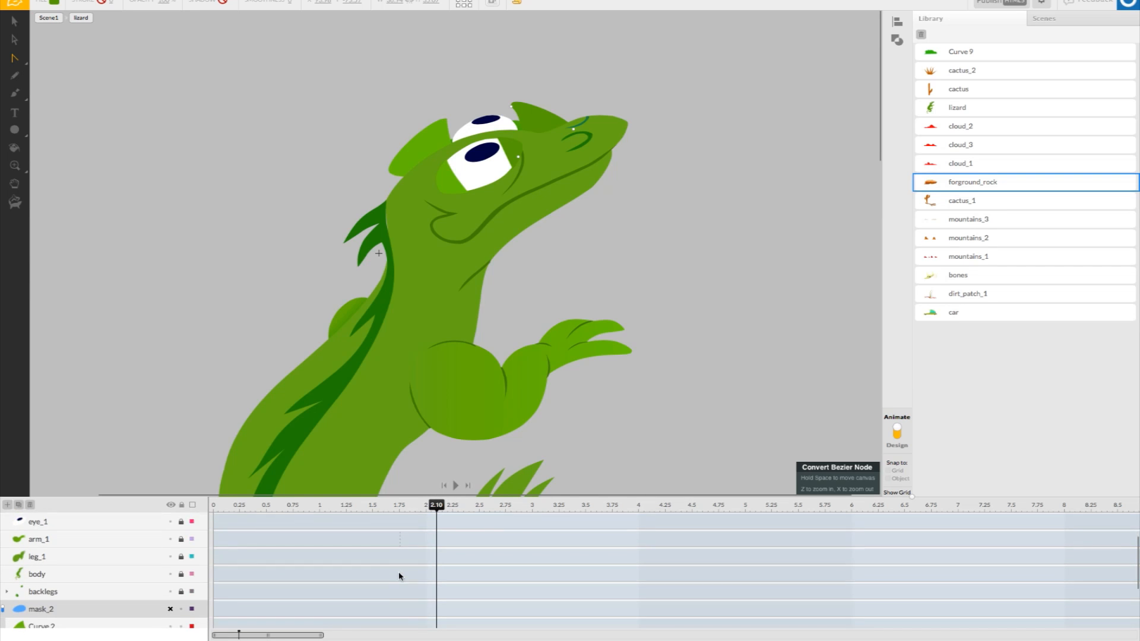
pyautogui.rightClick(436, 574)
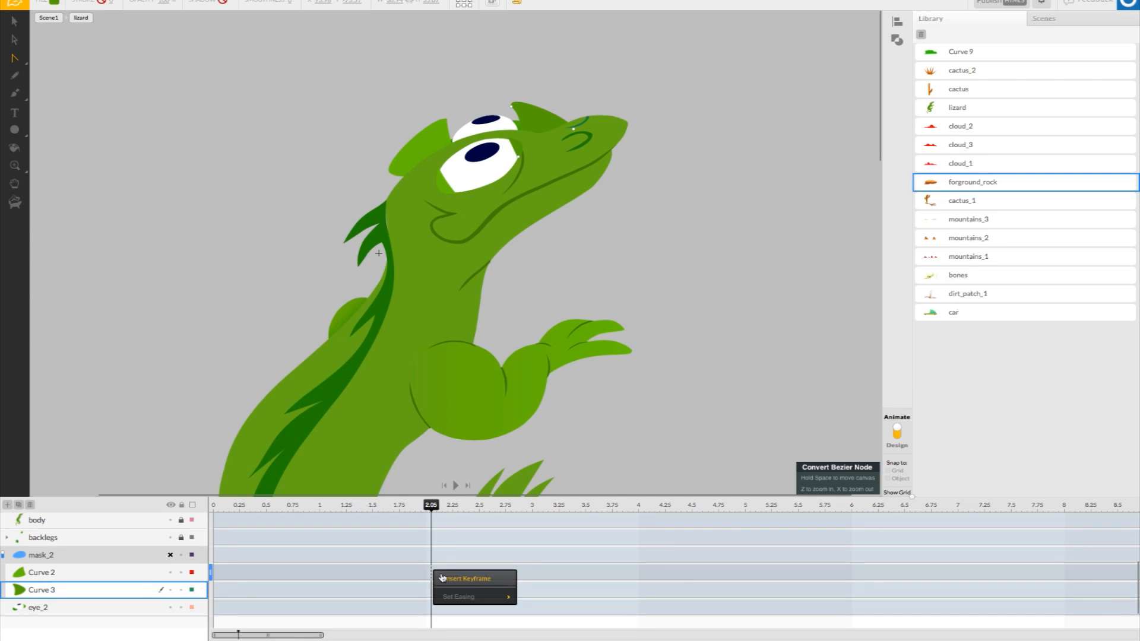
pyautogui.click(442, 577)
pyautogui.click(432, 573)
pyautogui.moveTo(432, 573); pyautogui.dragTo(437, 573)
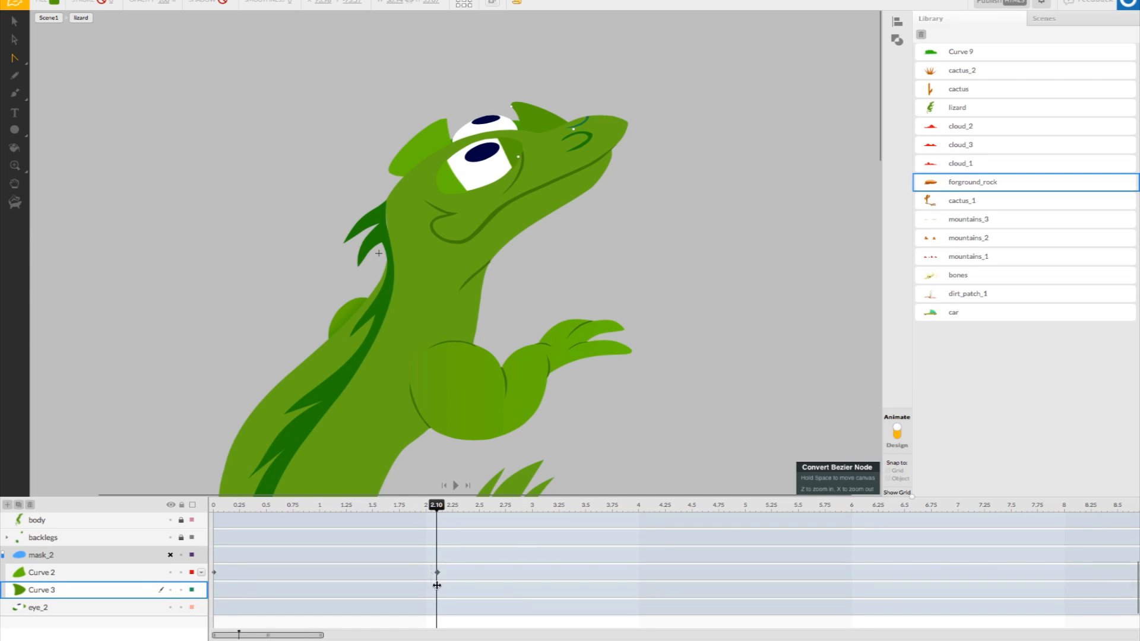
pyautogui.rightClick(437, 588)
pyautogui.click(470, 595)
# - Insert keyframes for Curve 2 and Curve 3 at 2.25 seconds
pyautogui.moveTo(436, 504); pyautogui.dragTo(458, 509)
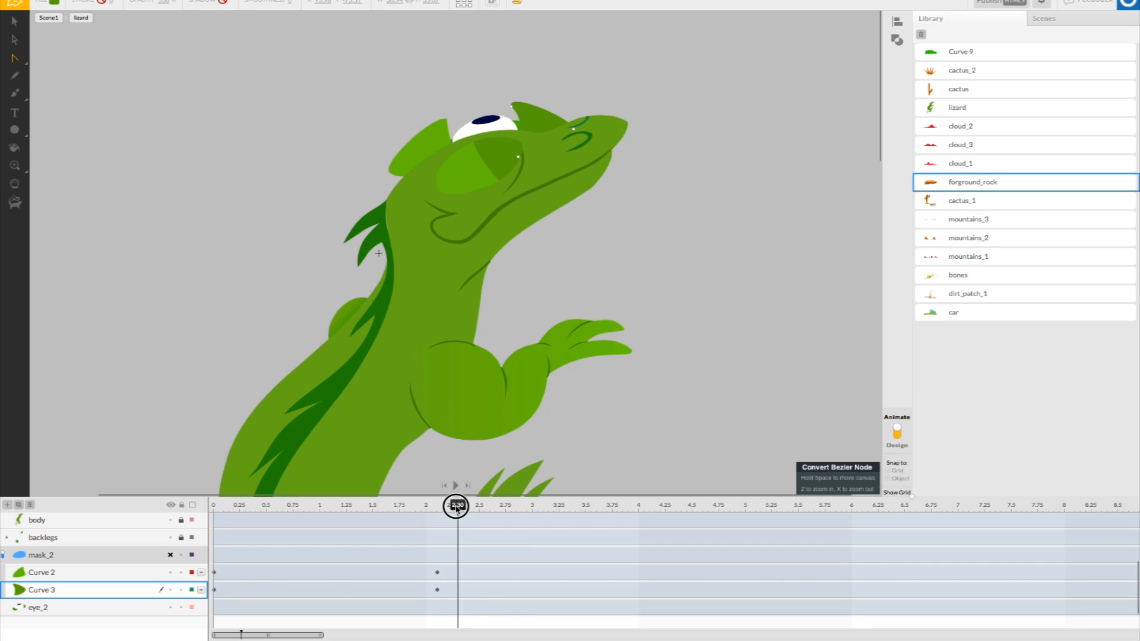
pyautogui.rightClick(459, 574)
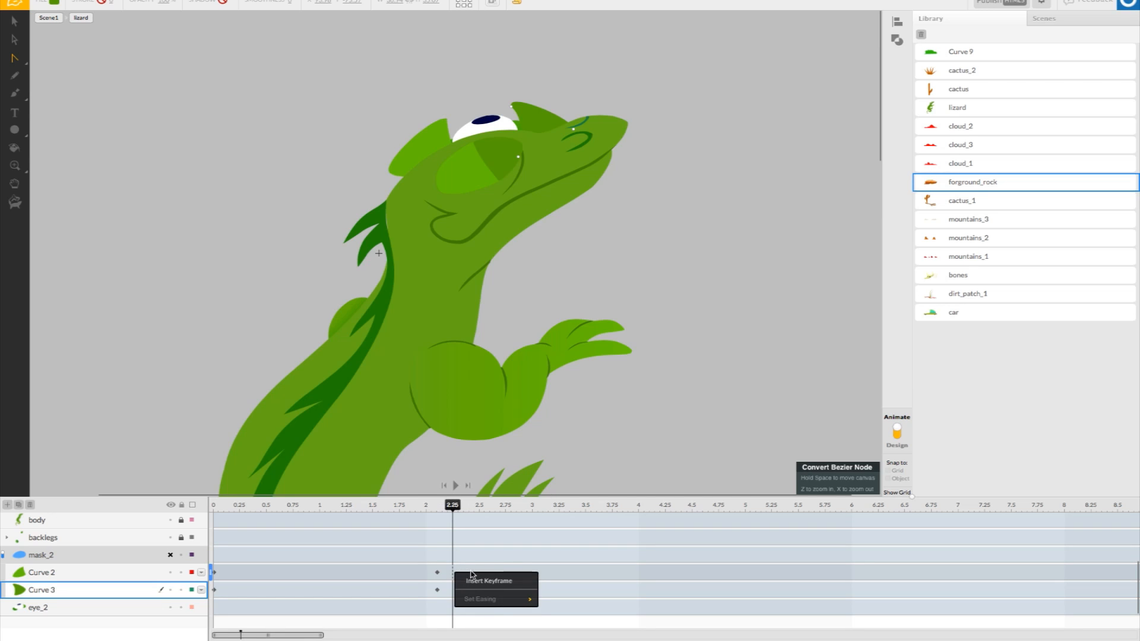
pyautogui.click(475, 578)
pyautogui.rightClick(460, 592)
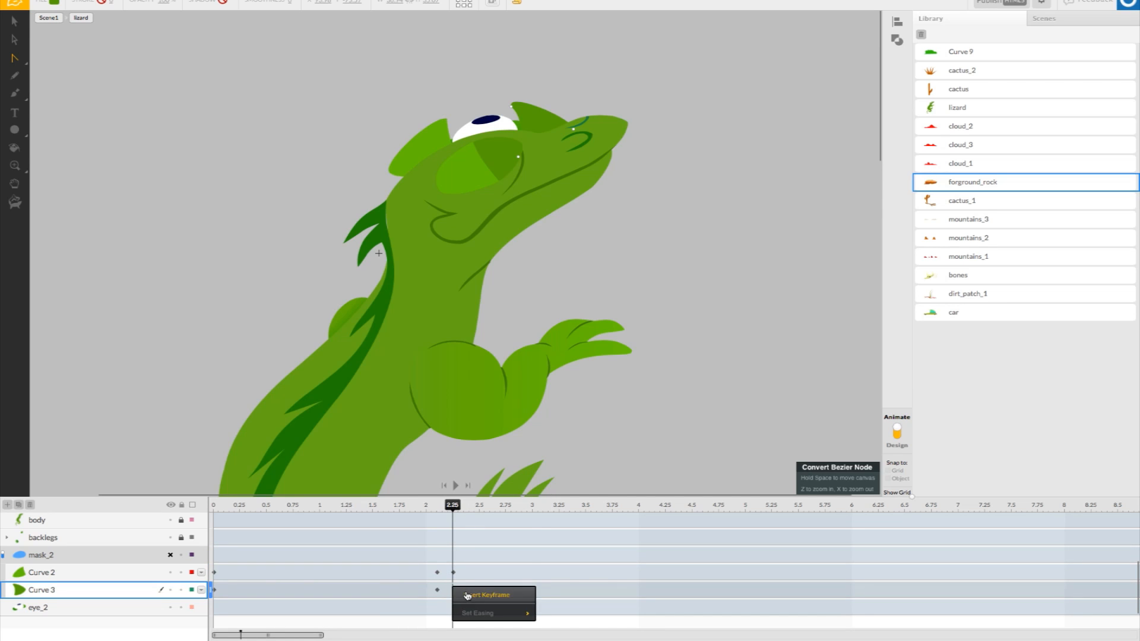
pyautogui.click(468, 595)
# - Insert keyframes for Curve 2 and Curve 3, aligning both at 2.40 seconds
pyautogui.moveTo(453, 506); pyautogui.dragTo(476, 509)
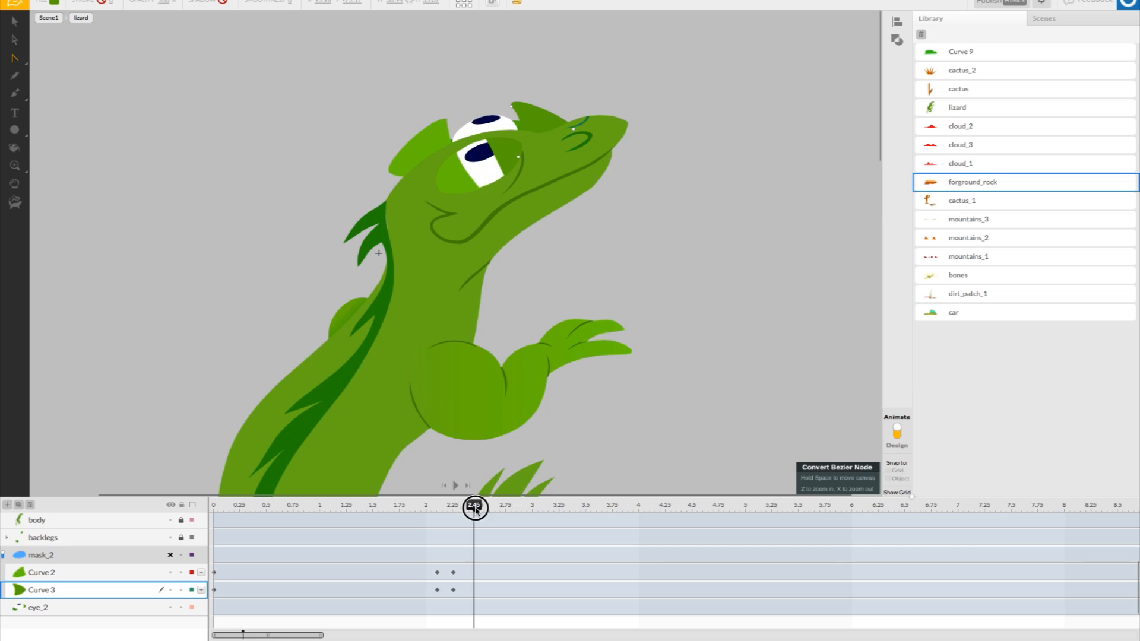
pyautogui.rightClick(470, 574)
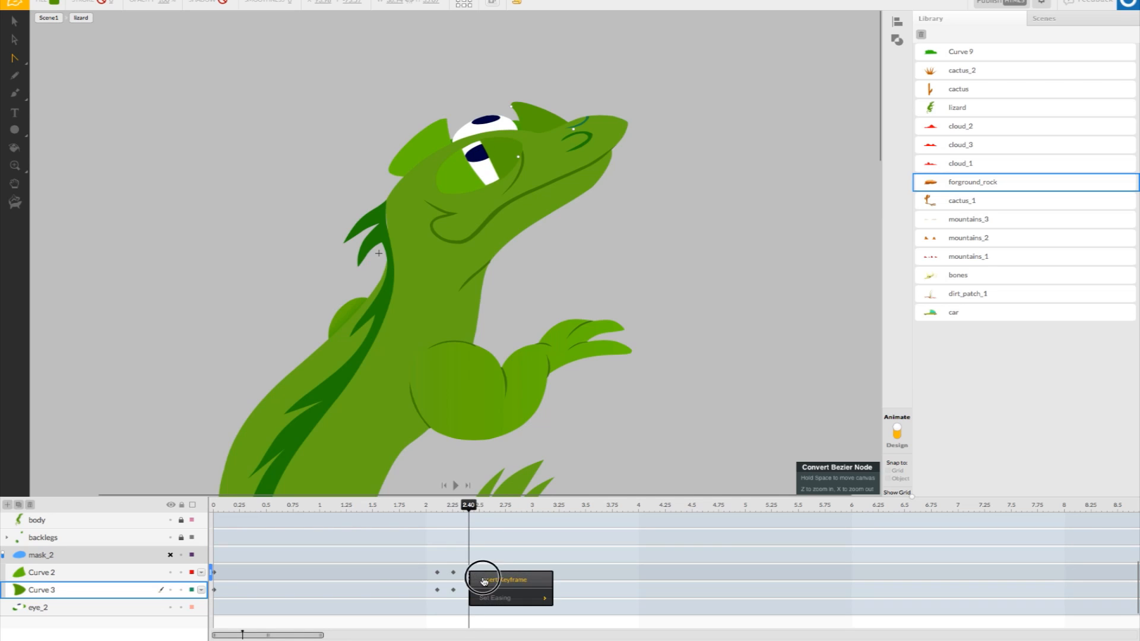
pyautogui.click(484, 580)
pyautogui.rightClick(467, 590)
pyautogui.click(483, 596)
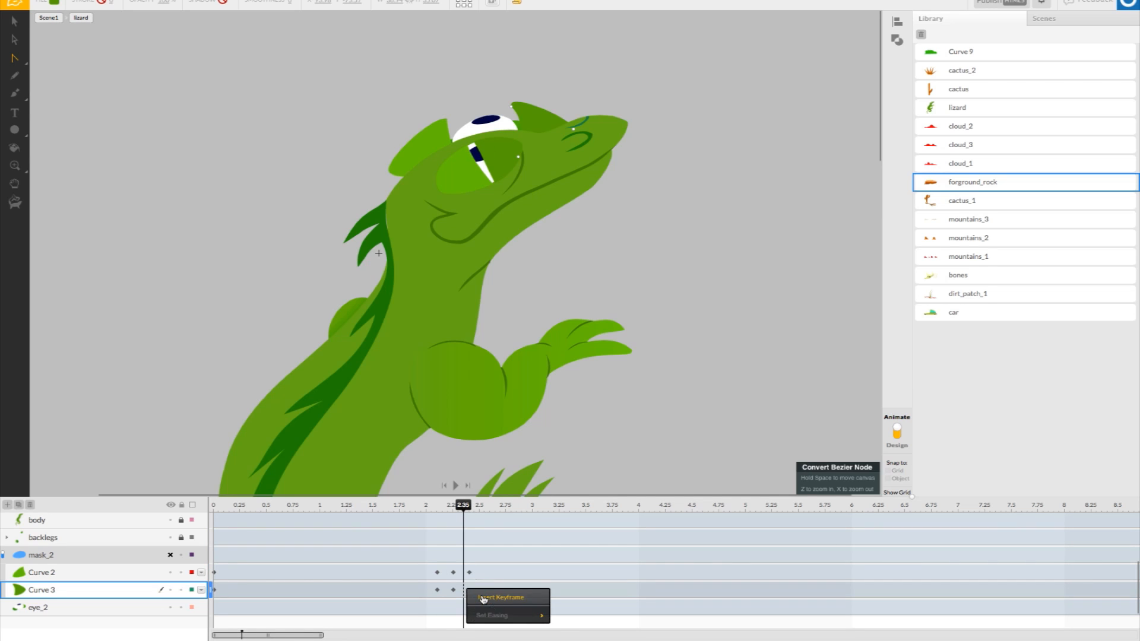
pyautogui.moveTo(462, 589); pyautogui.dragTo(469, 588)
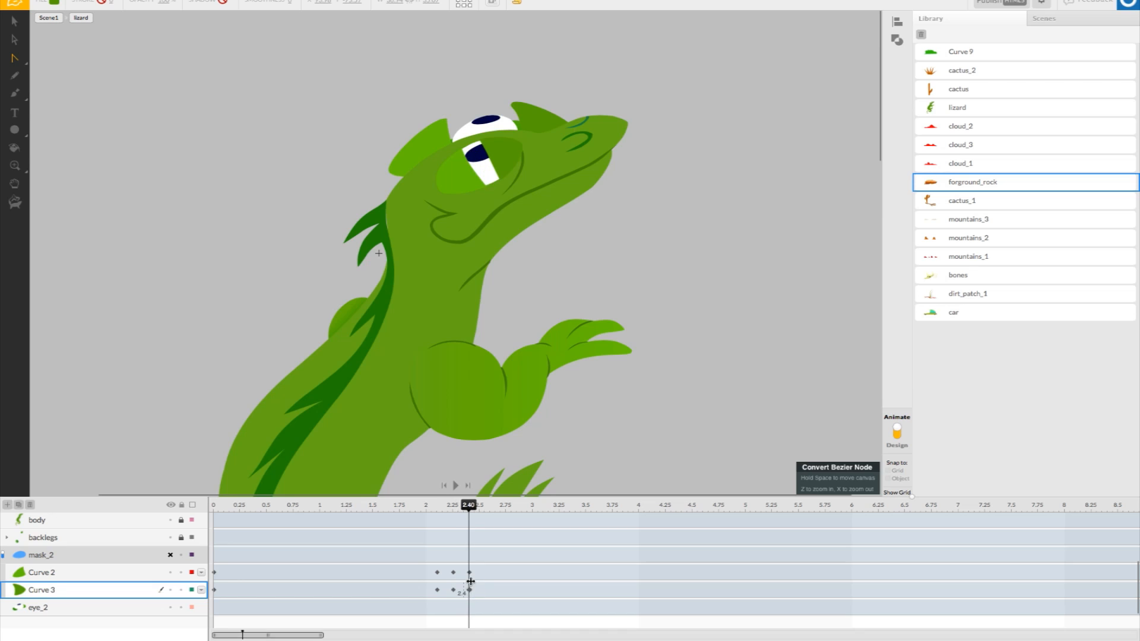
# - Insert keyframes for Curve 2 and Curve 3, aligning both at 2.70 seconds
pyautogui.moveTo(470, 506); pyautogui.dragTo(505, 510)
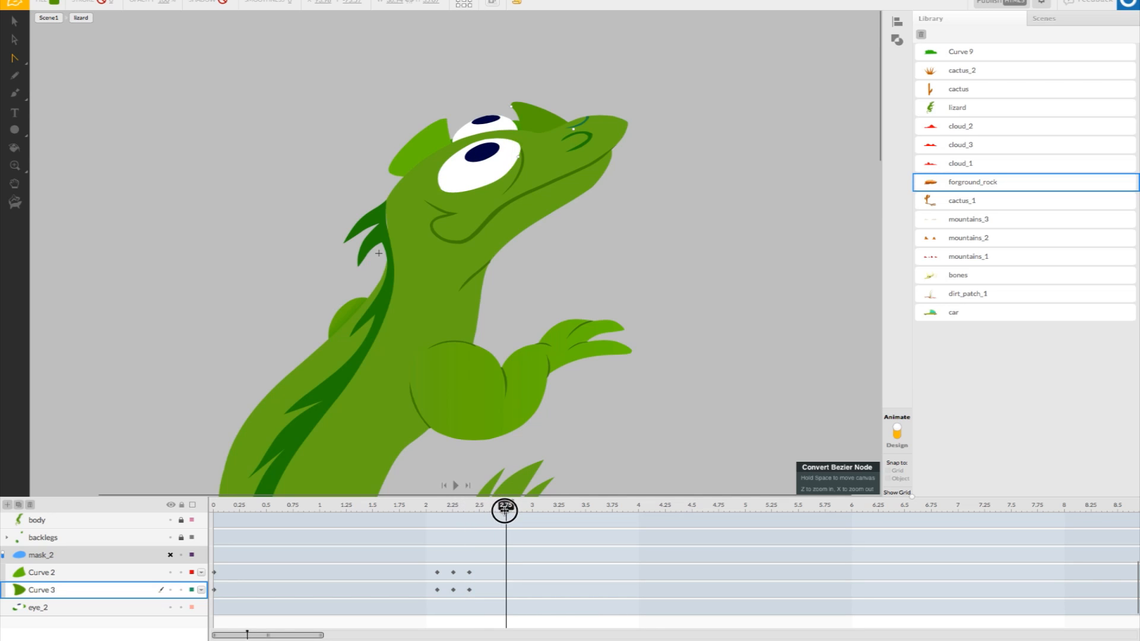
pyautogui.rightClick(501, 571)
pyautogui.click(518, 579)
pyautogui.rightClick(497, 590)
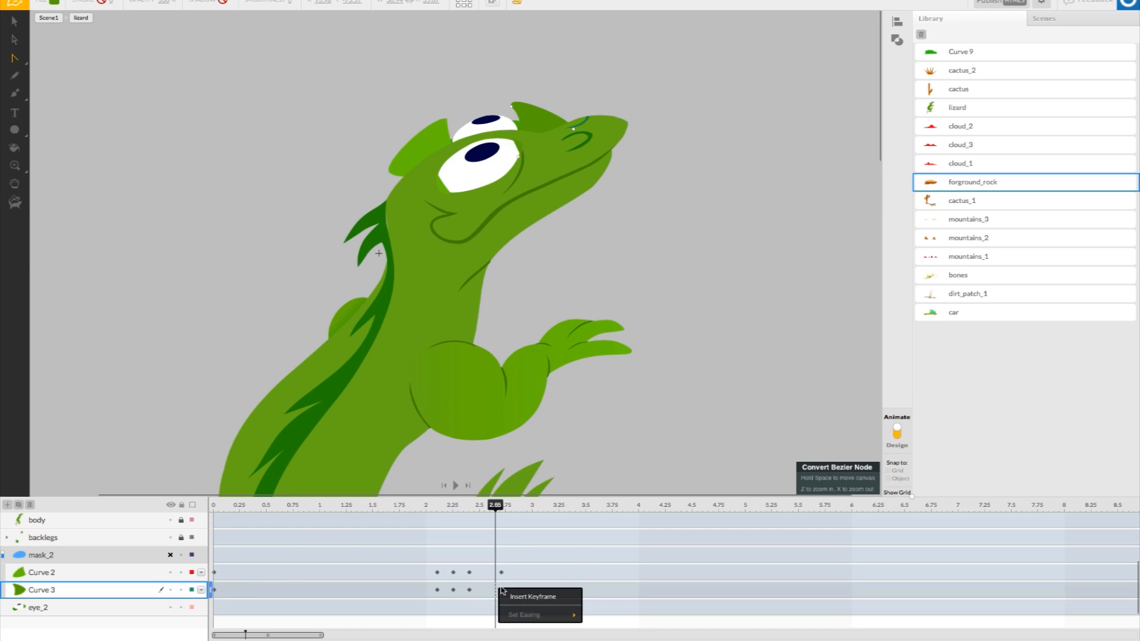
pyautogui.click(516, 597)
pyautogui.moveTo(496, 590); pyautogui.dragTo(502, 588)
# - At 2.25 seconds, move Curve 2 and Curve 3 together so they close over the farther eye
pyautogui.moveTo(466, 506); pyautogui.dragTo(450, 524)
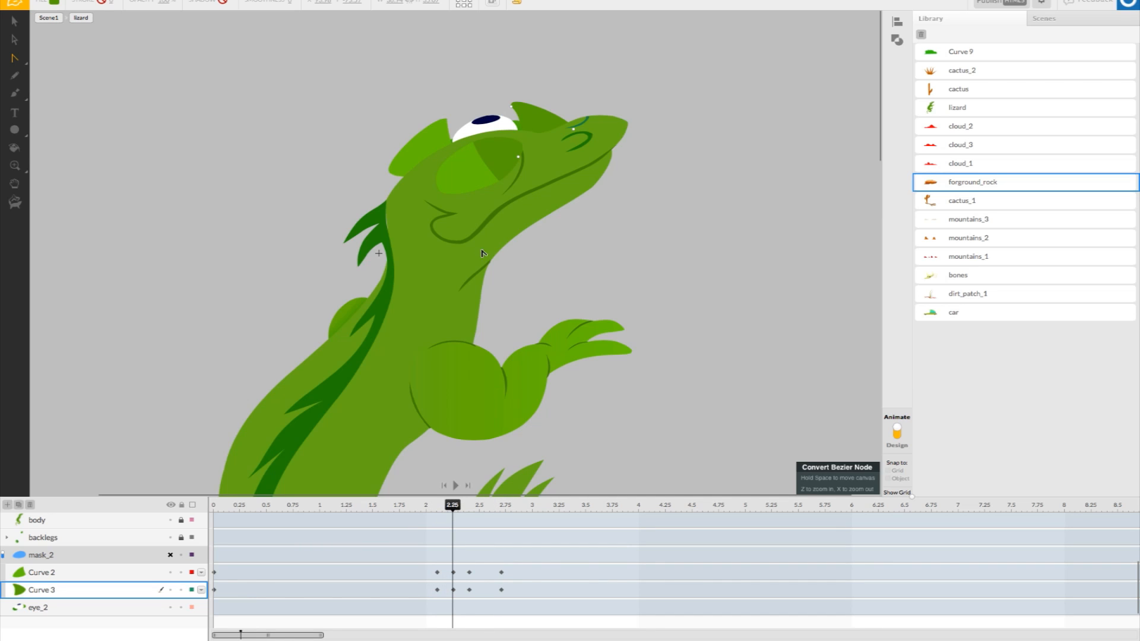
pyautogui.moveTo(425, 150); pyautogui.dragTo(484, 111)
pyautogui.click(528, 119)
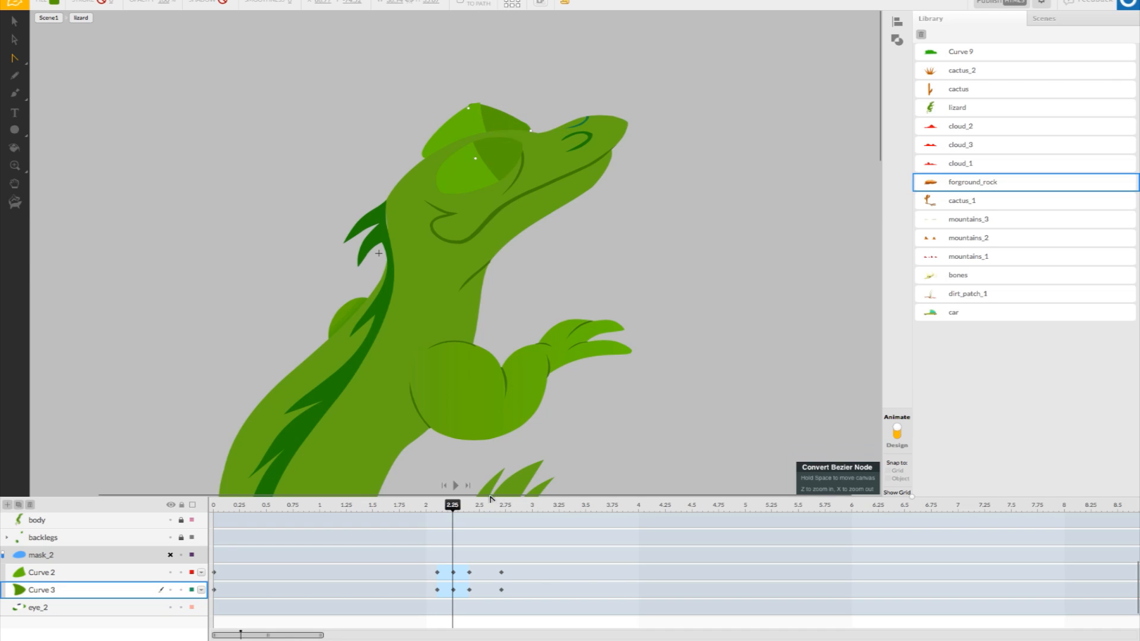
# - Close both eyelids over the farther eye at 2.40 seconds and move their last keyframes to 2.75 seconds
pyautogui.moveTo(455, 509)
pyautogui.mouseDown()
pyautogui.moveTo(427, 504)
pyautogui.moveTo(480, 511)
pyautogui.moveTo(456, 511)
pyautogui.moveTo(469, 509)
pyautogui.mouseUp()
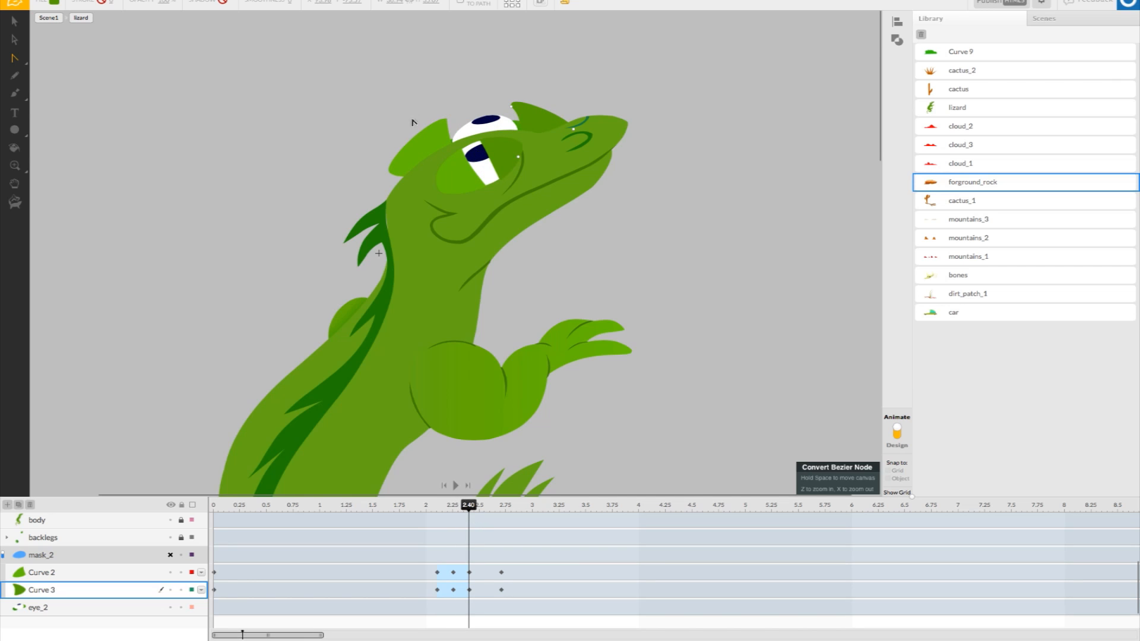
pyautogui.moveTo(427, 124); pyautogui.dragTo(453, 124)
pyautogui.moveTo(523, 122); pyautogui.dragTo(492, 123)
pyautogui.moveTo(473, 503); pyautogui.dragTo(501, 512)
pyautogui.moveTo(502, 575); pyautogui.dragTo(509, 589)
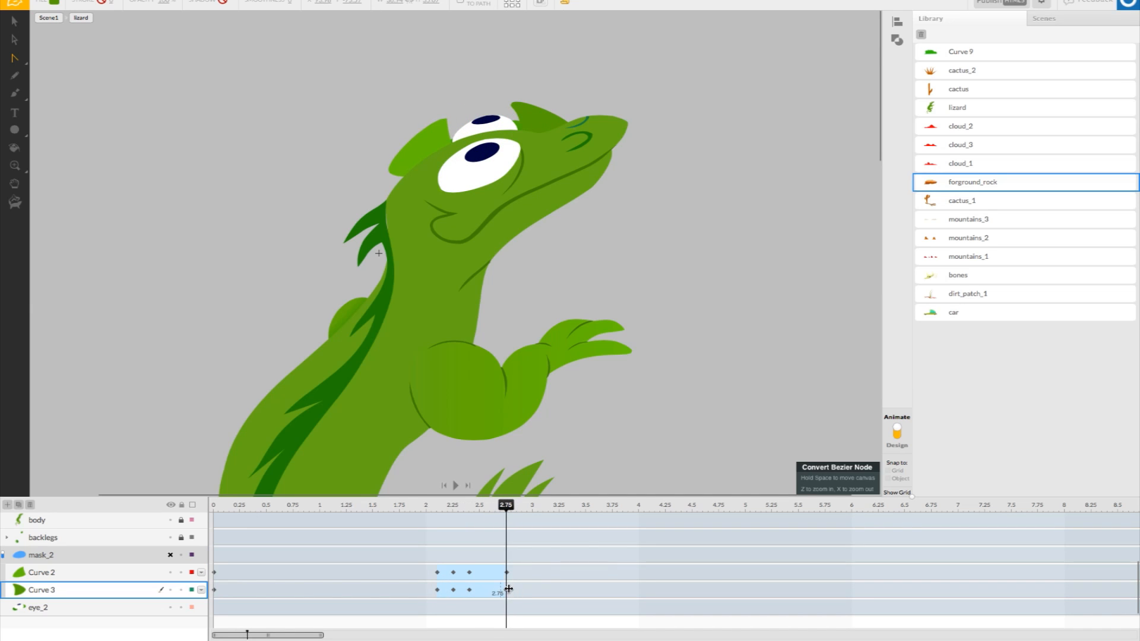
# - Move the two middle keyframes of both Curve 2 and Curve 3 to 2.30 and 2.45 seconds
pyautogui.moveTo(467, 511); pyautogui.dragTo(463, 512)
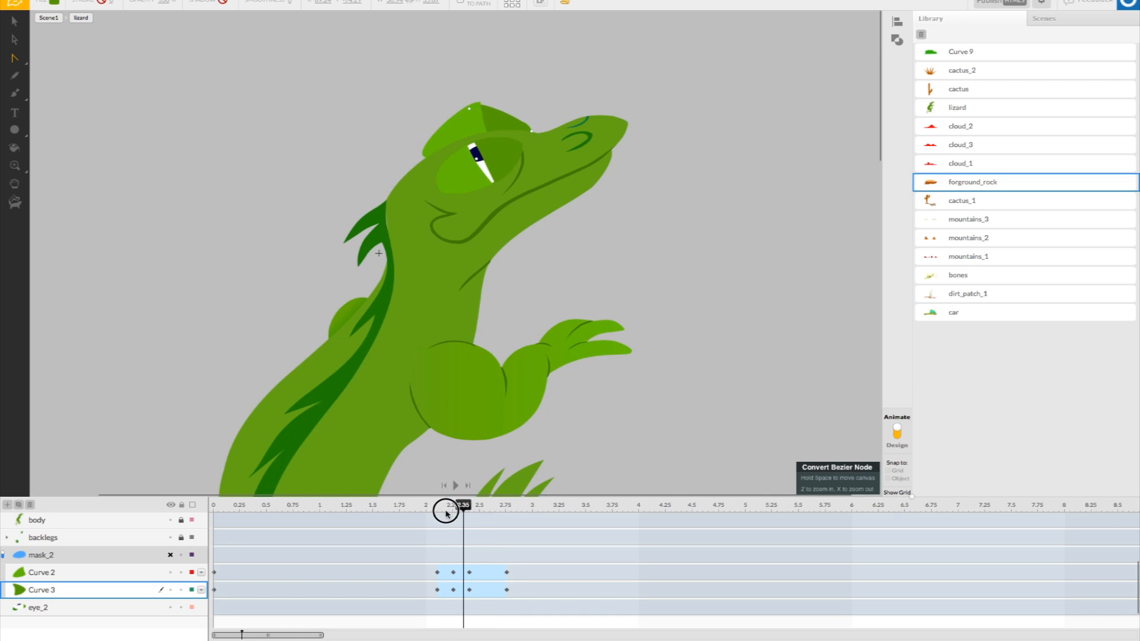
pyautogui.click(467, 574)
pyautogui.moveTo(467, 574)
pyautogui.mouseDown()
pyautogui.moveTo(475, 588)
pyautogui.moveTo(458, 574)
pyautogui.moveTo(456, 591)
pyautogui.mouseUp()
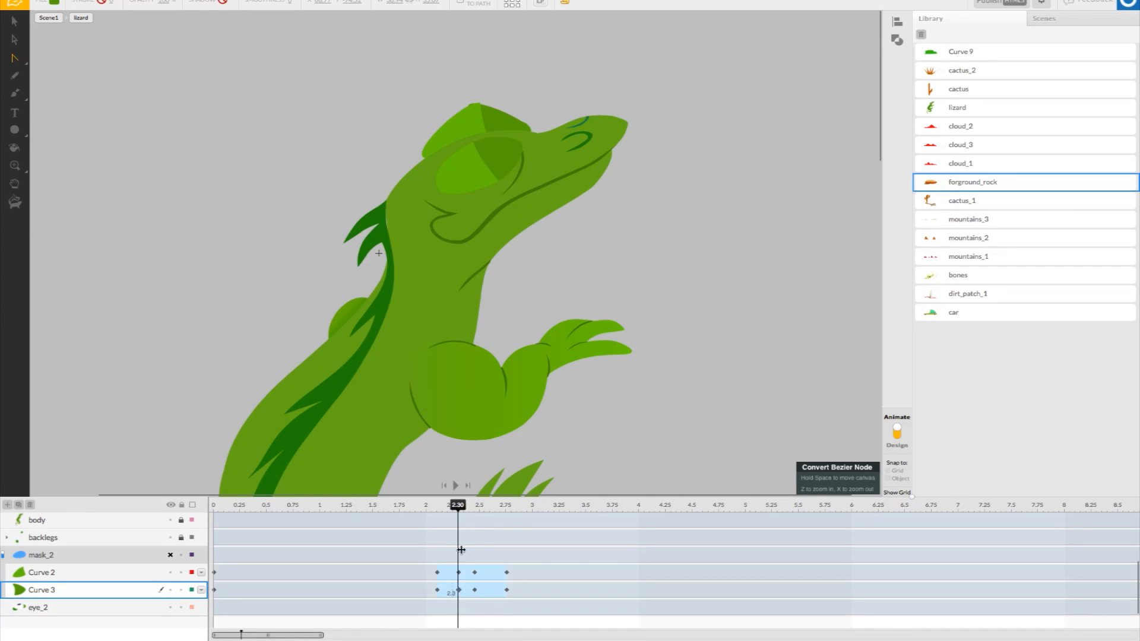
pyautogui.moveTo(457, 508); pyautogui.dragTo(464, 533)
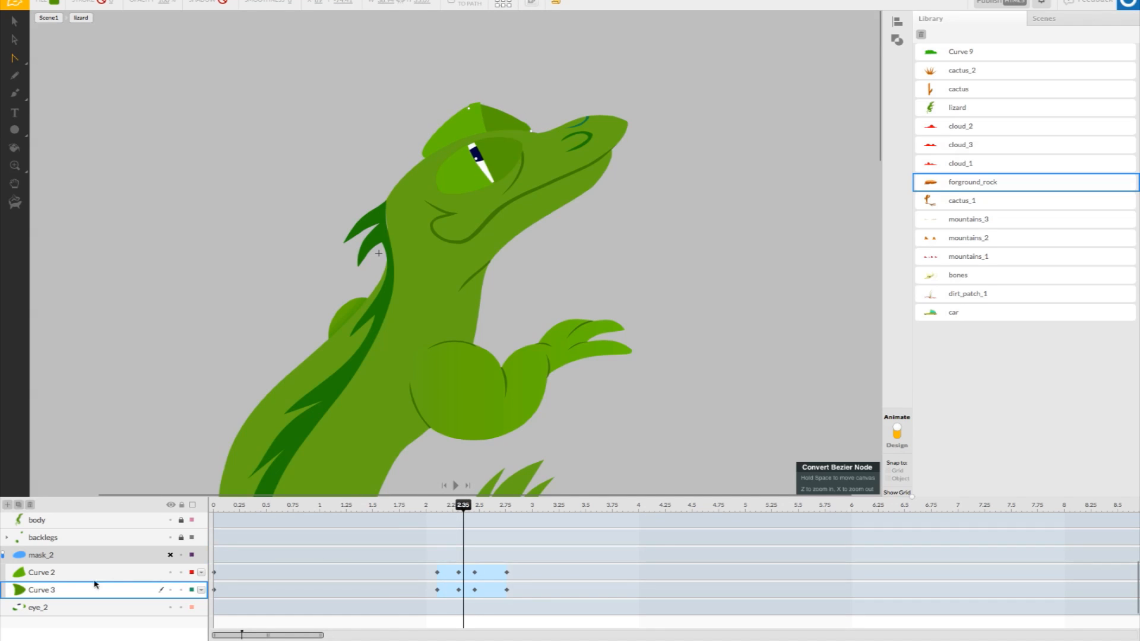
# - Turn mask_2 back on for the farther eye and play the blink from about 2 seconds
pyautogui.click(173, 557)
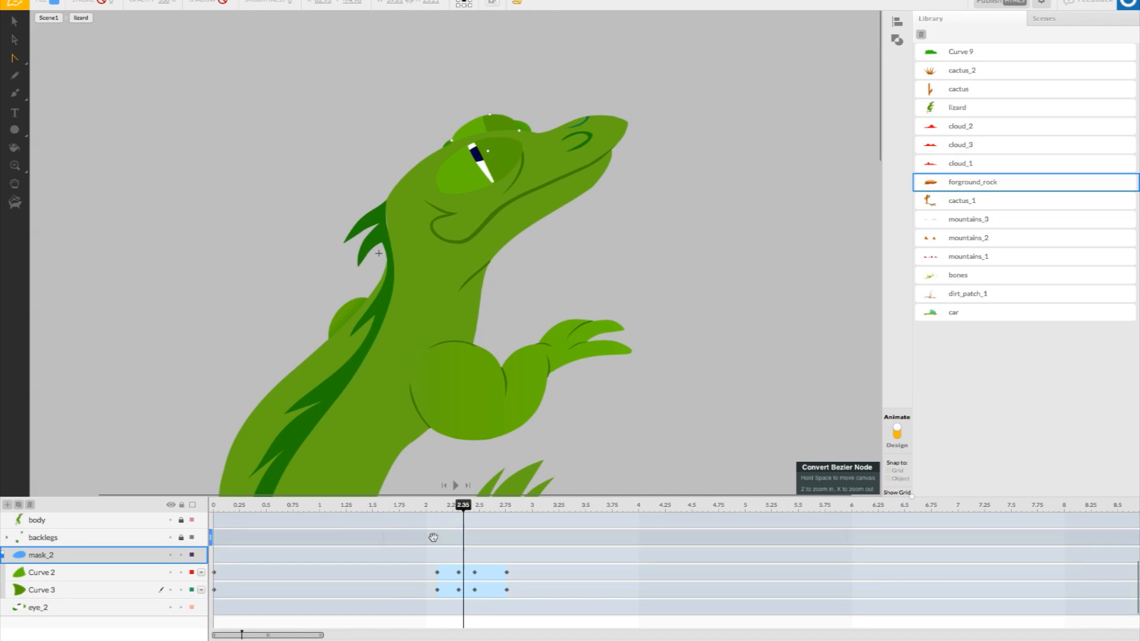
pyautogui.moveTo(440, 512)
pyautogui.mouseDown()
pyautogui.moveTo(415, 511)
pyautogui.moveTo(476, 520)
pyautogui.moveTo(425, 512)
pyautogui.mouseUp()
pyautogui.click(455, 487)
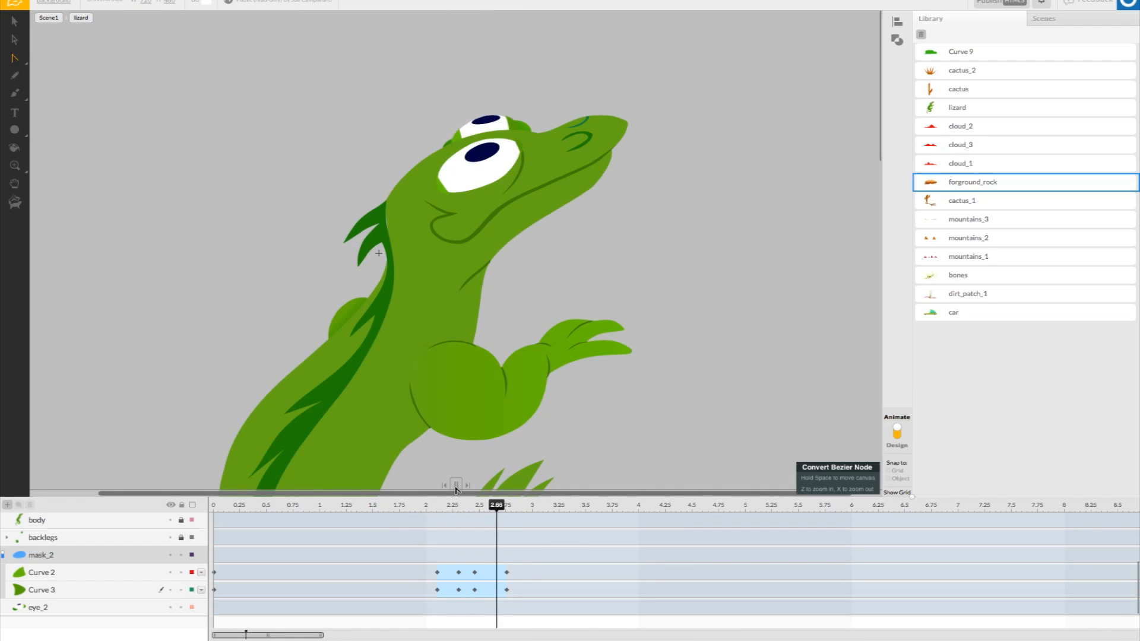
pyautogui.moveTo(616, 505); pyautogui.dragTo(390, 532)
# - Move the last keyframes of Curve 2 and Curve 3 to 2.70 seconds and replay the blink from 2 seconds
pyautogui.moveTo(506, 572); pyautogui.dragTo(500, 590)
pyautogui.moveTo(499, 507); pyautogui.dragTo(518, 528)
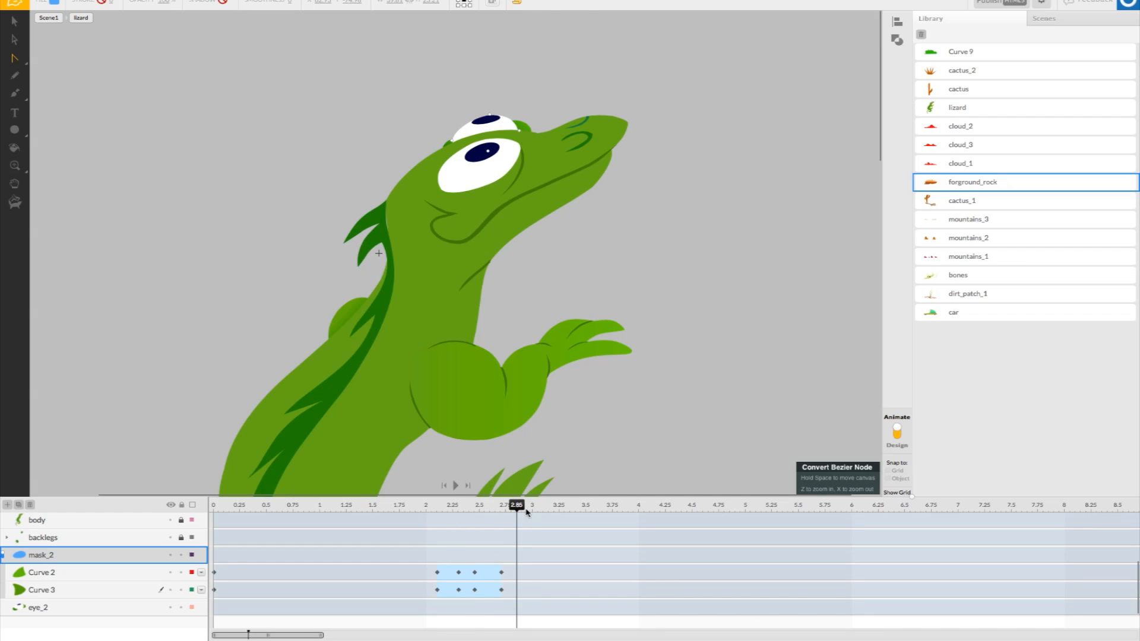
pyautogui.click(425, 516)
pyautogui.click(456, 486)
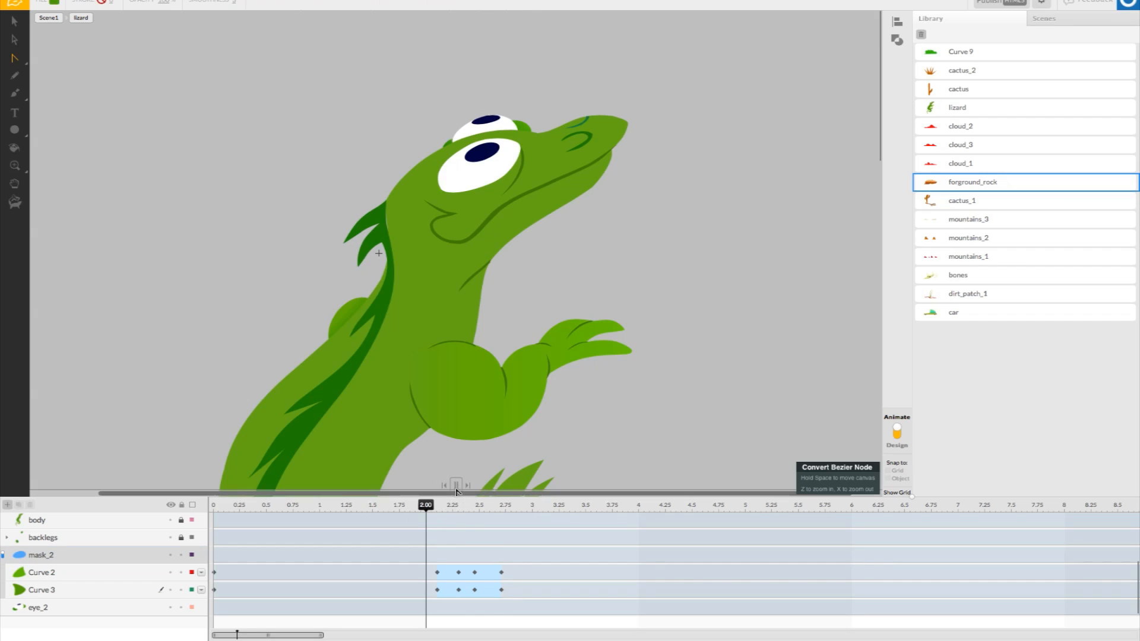
pyautogui.click(560, 516)
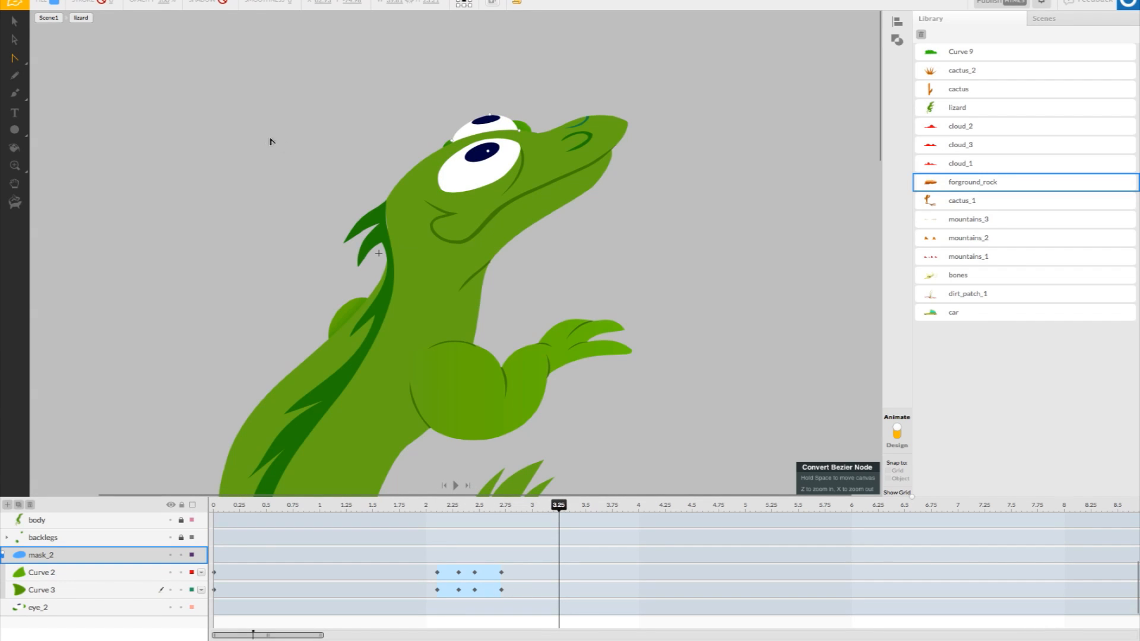
# - Return to Scene1 and open the forground_rock symbol for editing
pyautogui.click(50, 18)
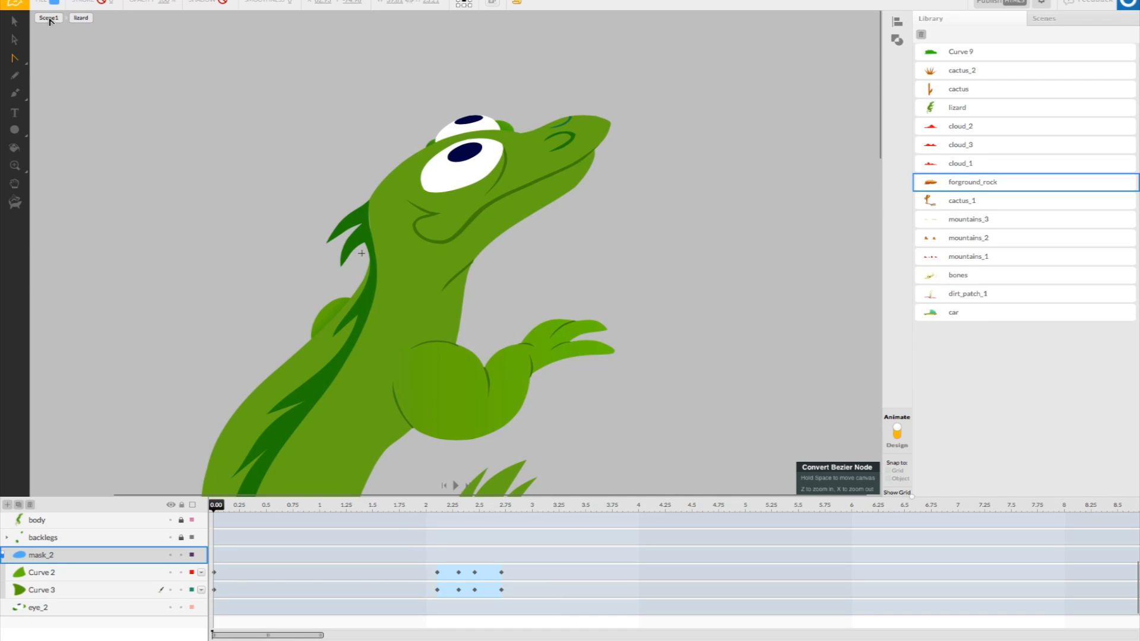
pyautogui.click(49, 19)
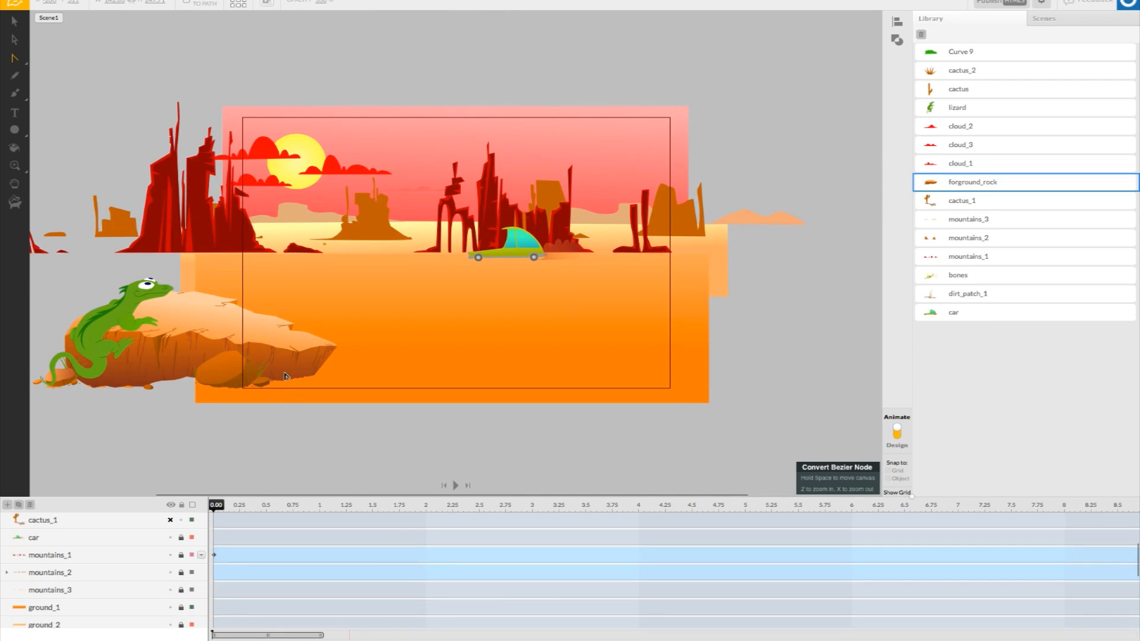
pyautogui.moveTo(225, 509); pyautogui.dragTo(196, 502)
pyautogui.press('v')
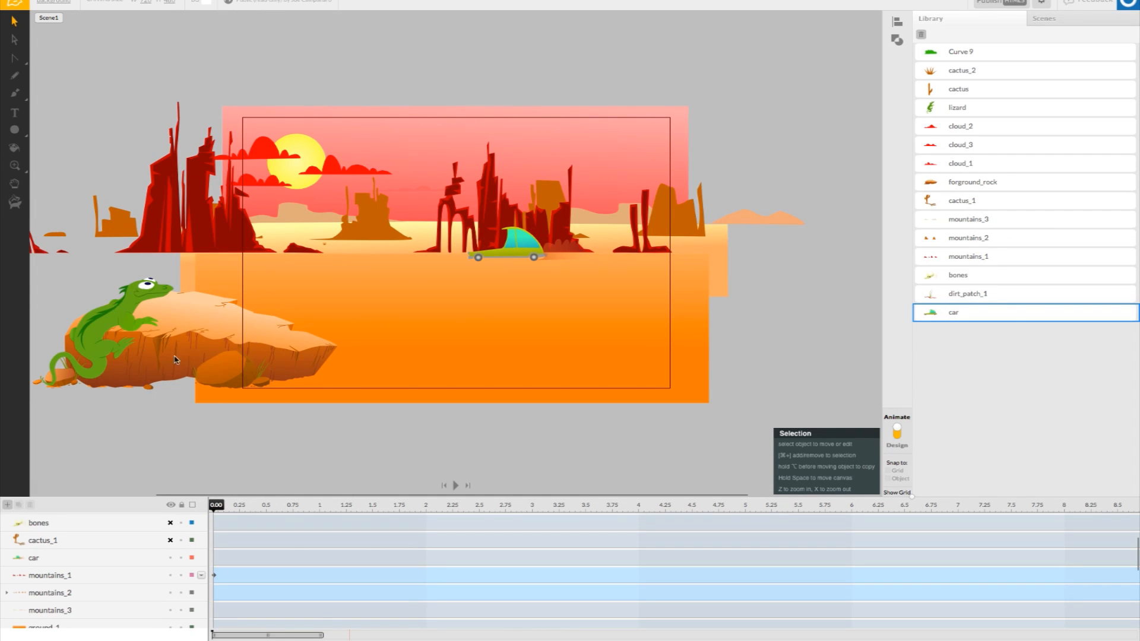
pyautogui.click(201, 326)
pyautogui.doubleClick(204, 324)
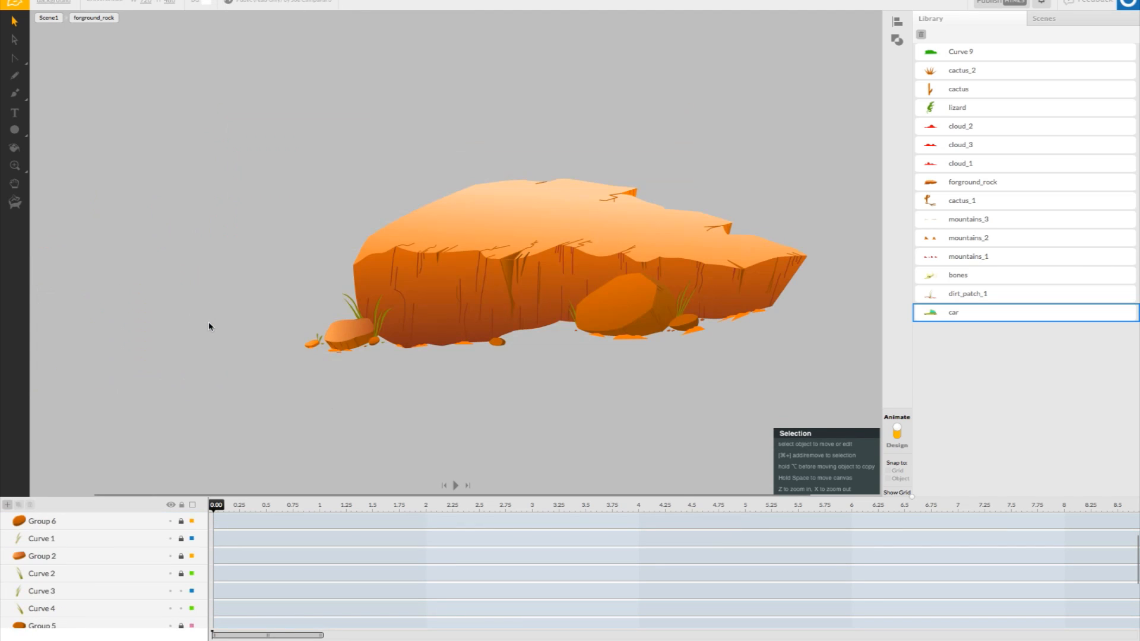
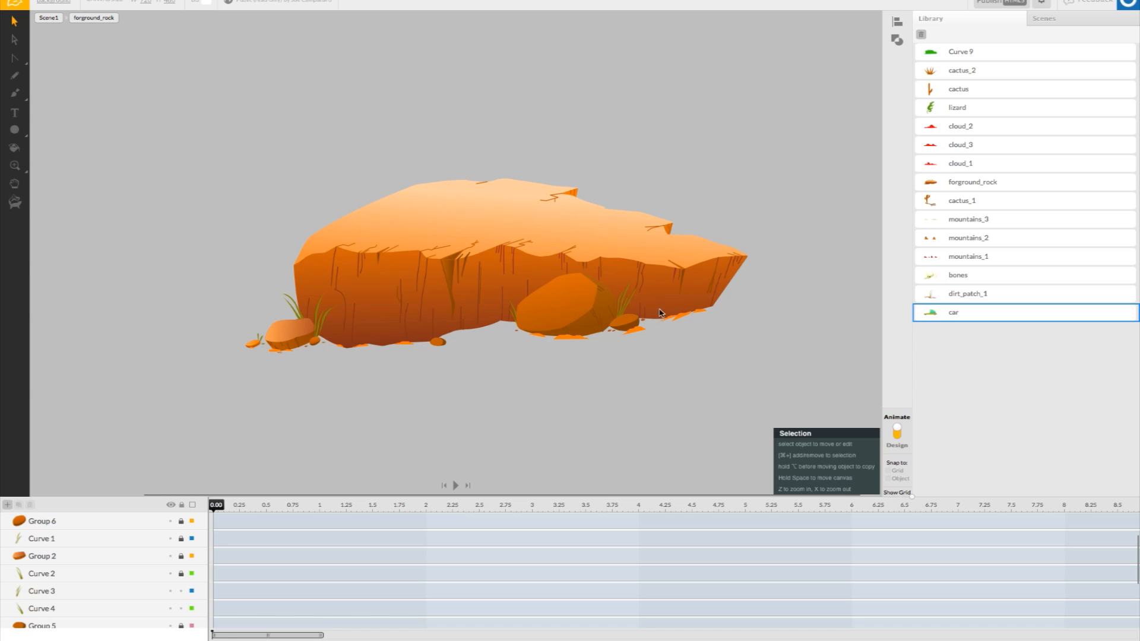
# - Select Group 6 inside the forground_rock symbol
pyautogui.hscroll(3, 576, 350)
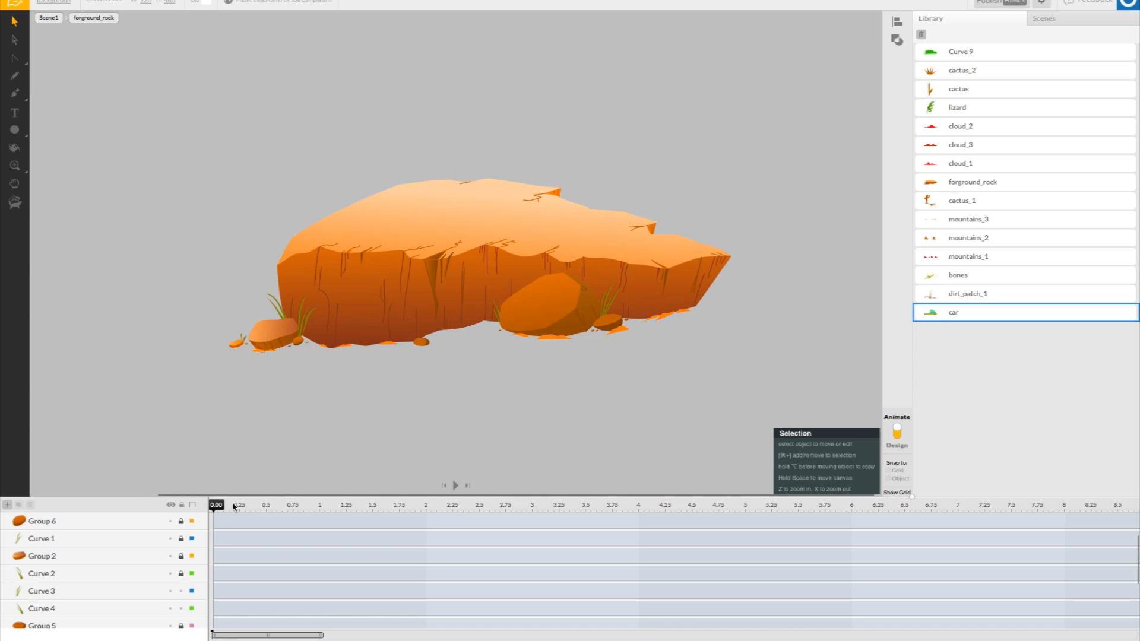
pyautogui.click(93, 522)
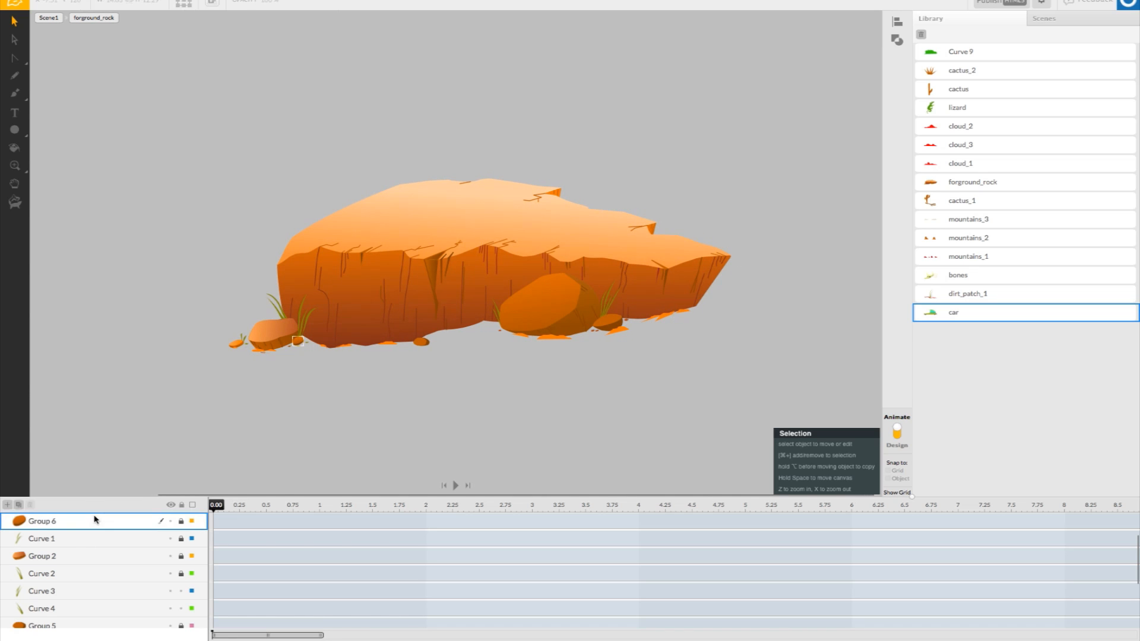
# - Add a new empty layer above Group 6 in the forground_rock object, leaving free canvas beside the large rock
pyautogui.click(8, 505)
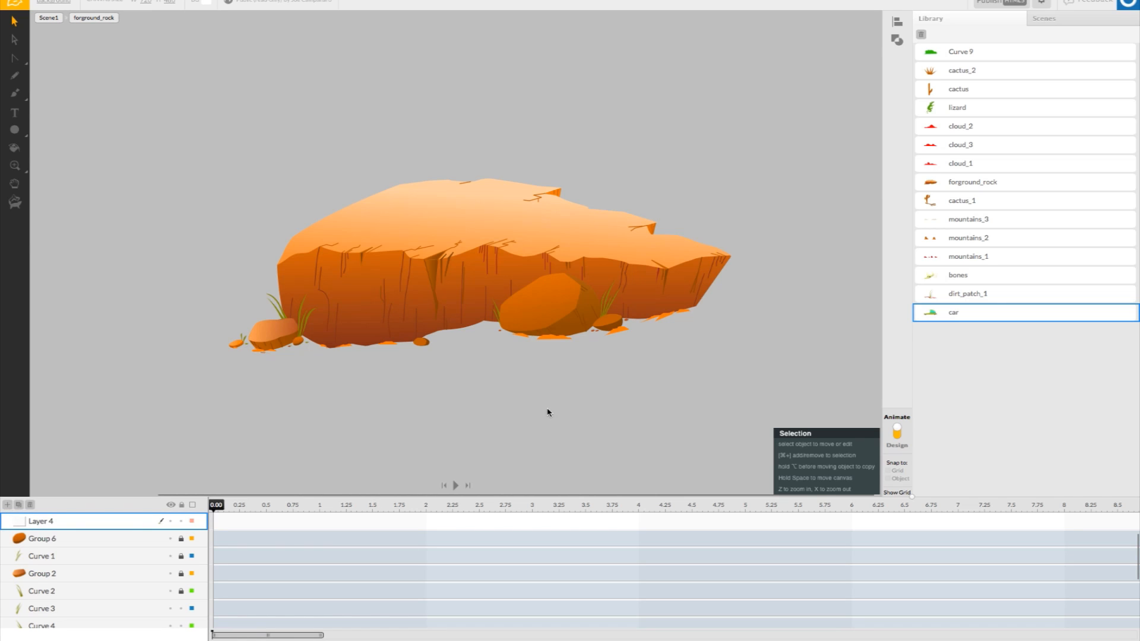
pyautogui.click(513, 419)
pyautogui.press('space')
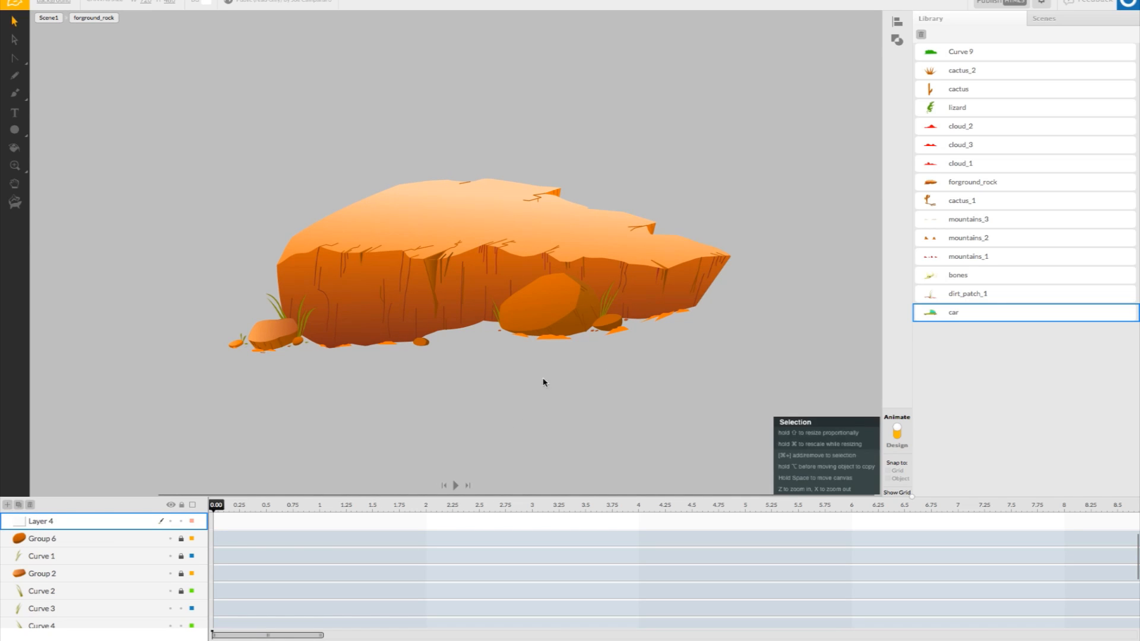
pyautogui.press('space')
pyautogui.click(41, 167)
pyautogui.click(189, 215)
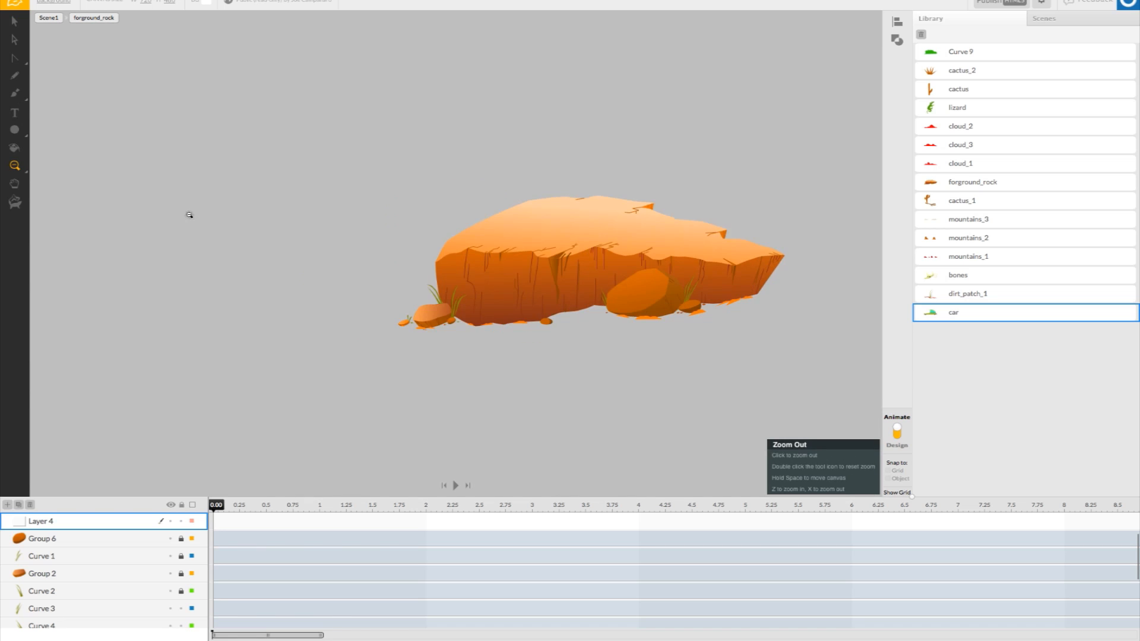
pyautogui.click(255, 238)
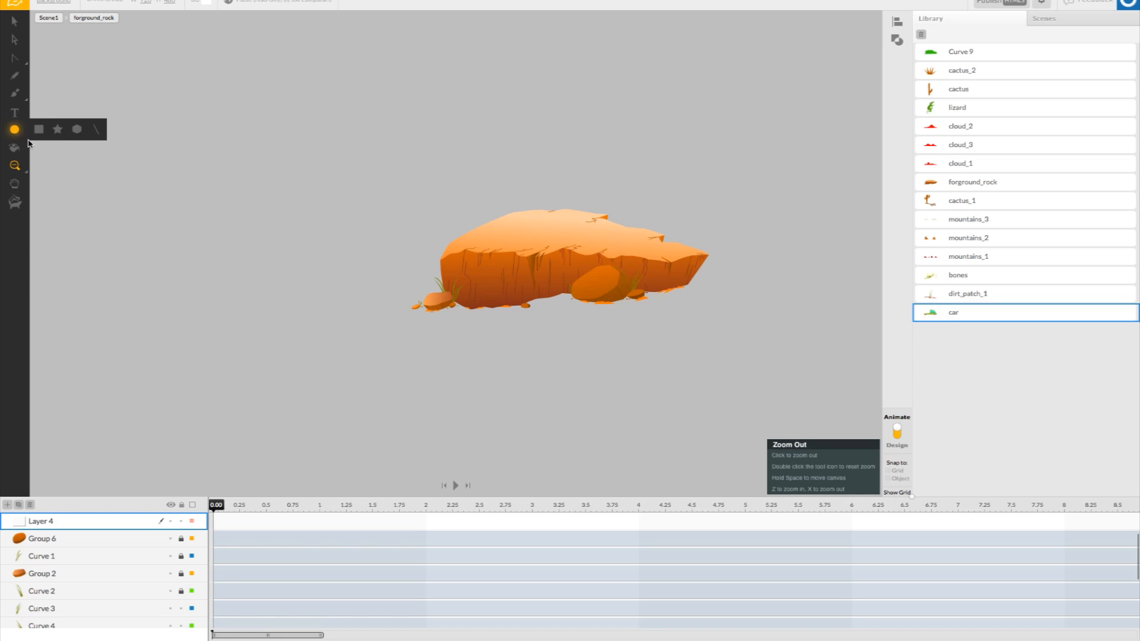
# - Draw a closed, rounded pebble outline with the Bezier Curves tool in the empty area beside the large rock
pyautogui.moveTo(16, 63)
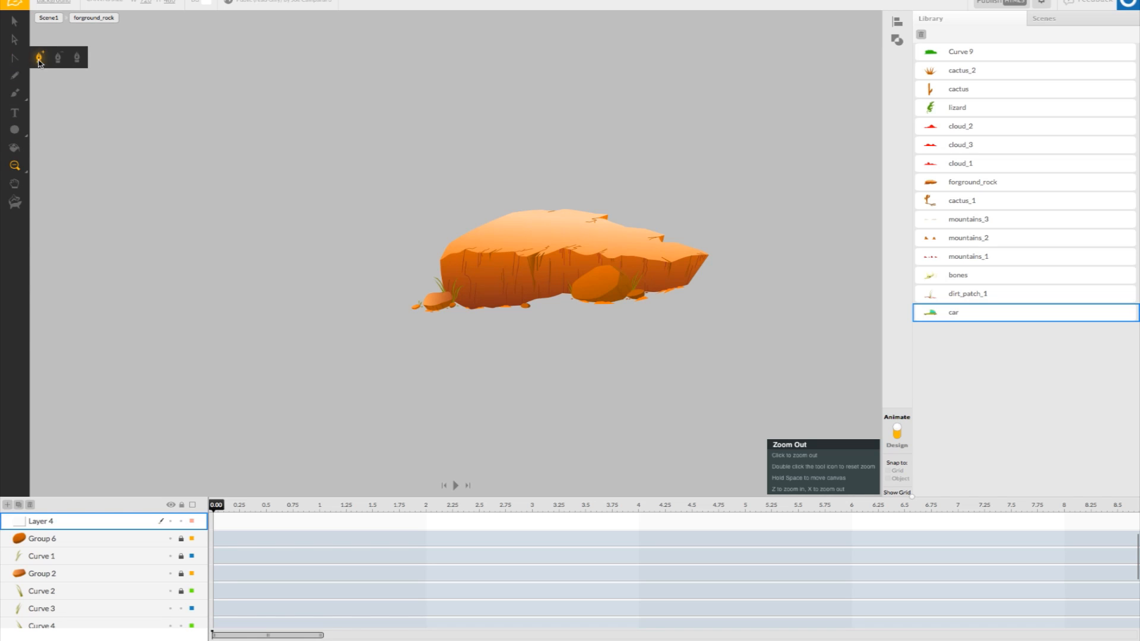
pyautogui.click(39, 60)
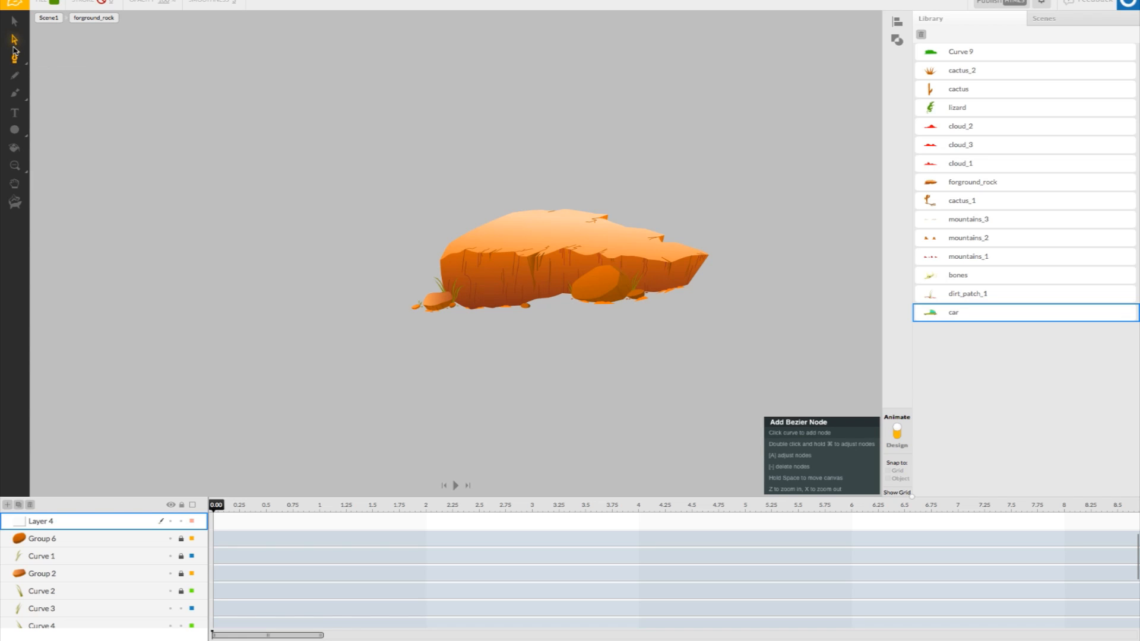
pyautogui.moveTo(15, 57)
pyautogui.click(78, 58)
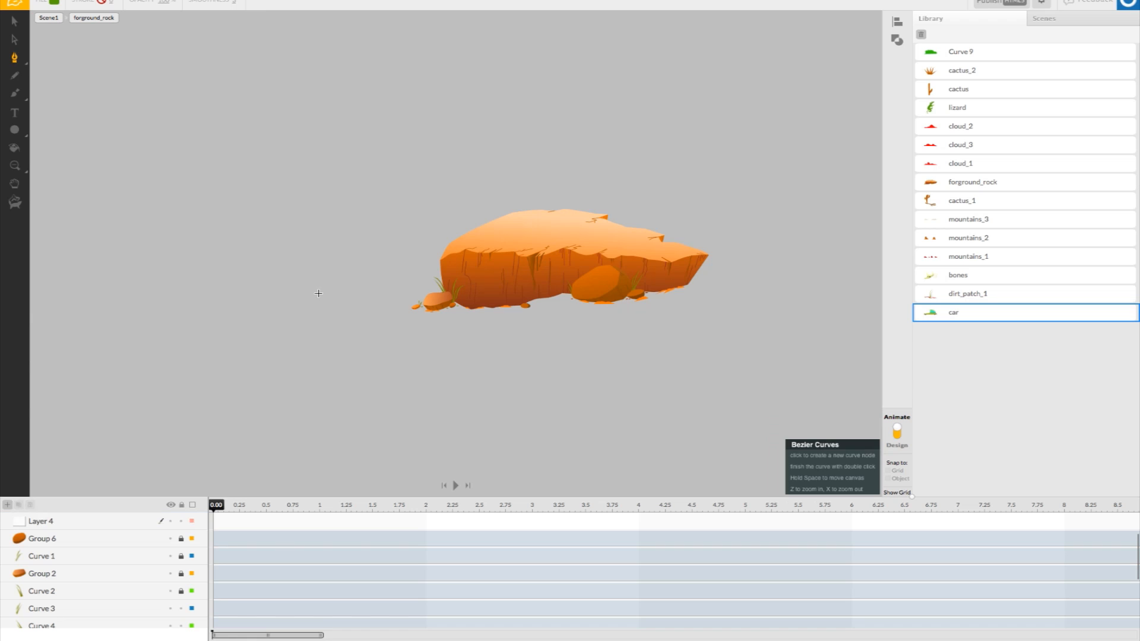
pyautogui.click(275, 298)
pyautogui.click(295, 286)
pyautogui.click(332, 292)
pyautogui.click(339, 308)
pyautogui.click(297, 320)
pyautogui.click(276, 314)
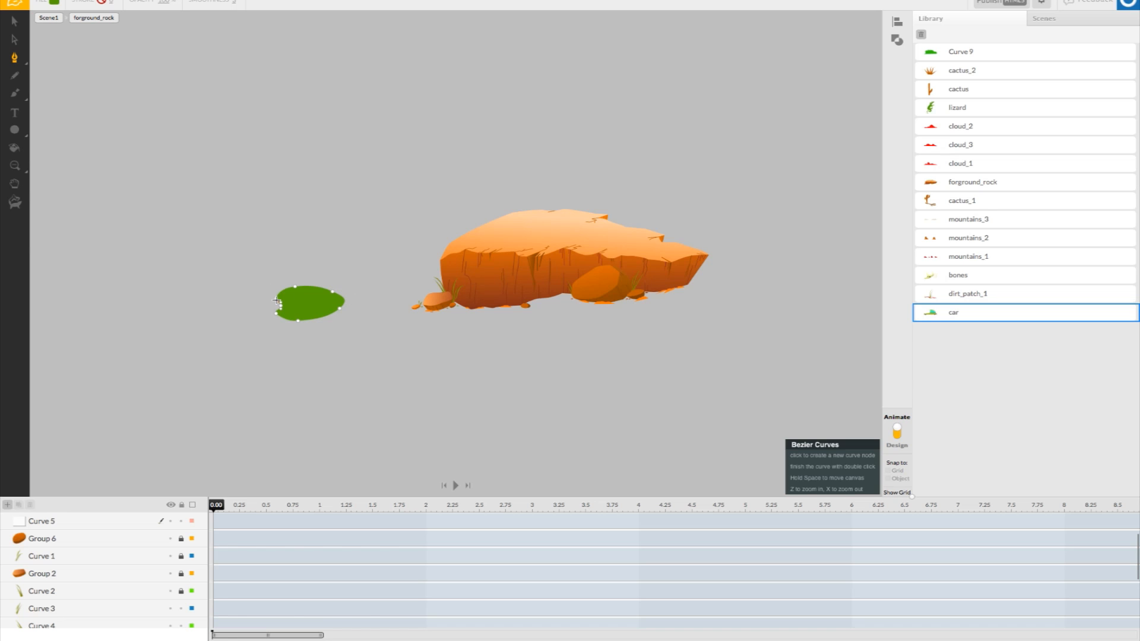
pyautogui.doubleClick(276, 301)
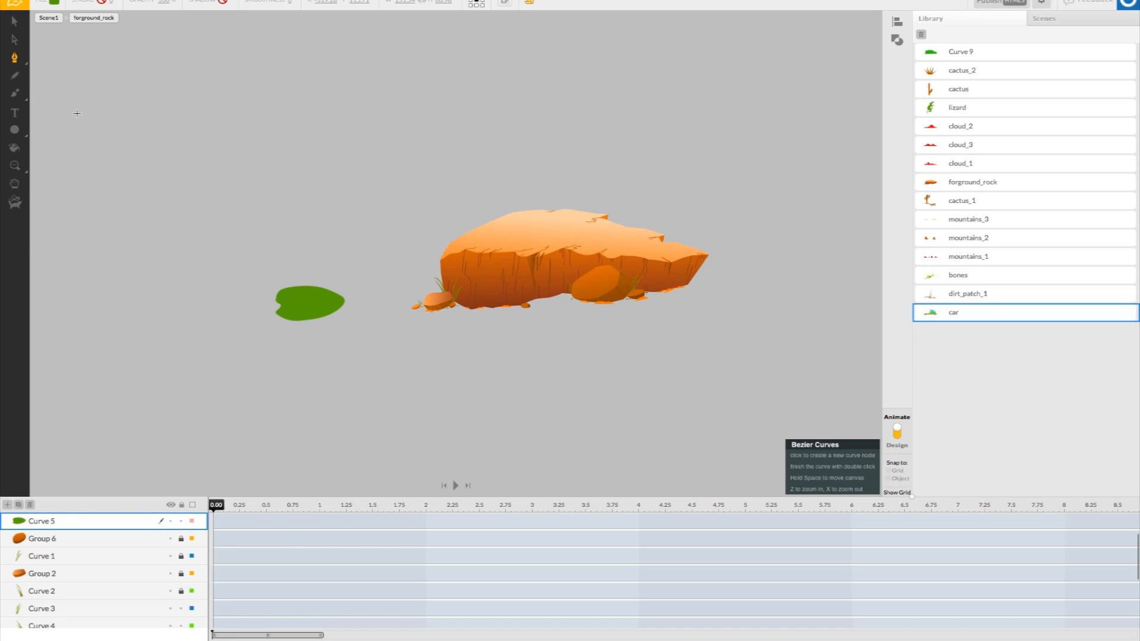
# - Reshape the green outline's nodes with Convert Bezier Node into a flatter, blockier rock base
pyautogui.click(39, 59)
pyautogui.click(313, 301)
pyautogui.moveTo(296, 291); pyautogui.dragTo(341, 314)
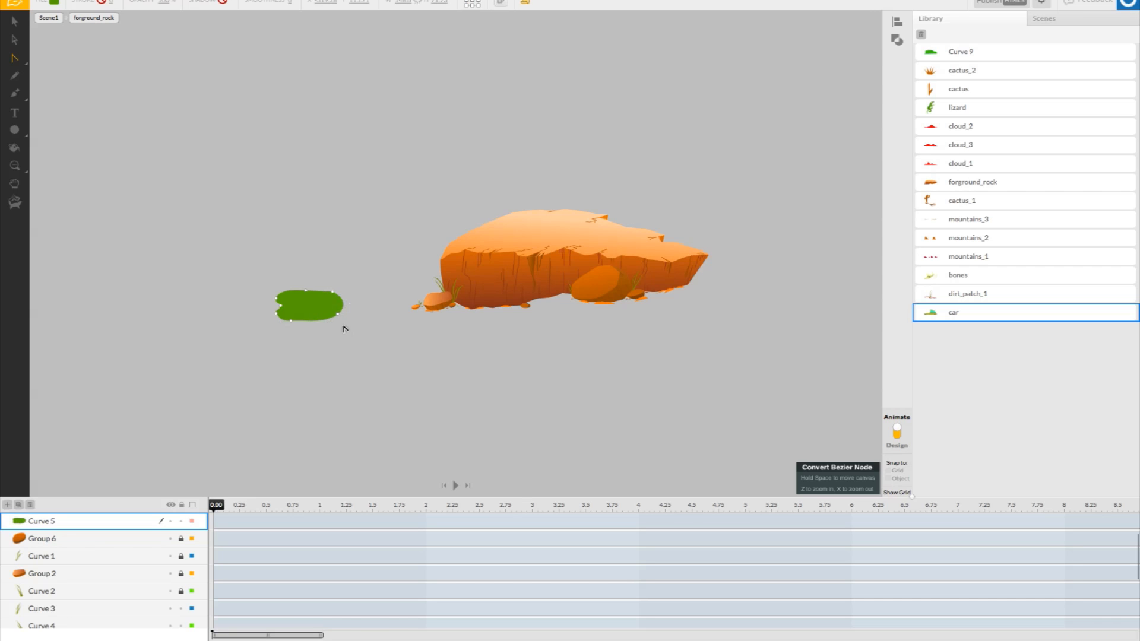
pyautogui.click(331, 291)
pyautogui.moveTo(350, 307); pyautogui.dragTo(340, 343)
pyautogui.click(296, 328)
pyautogui.click(324, 312)
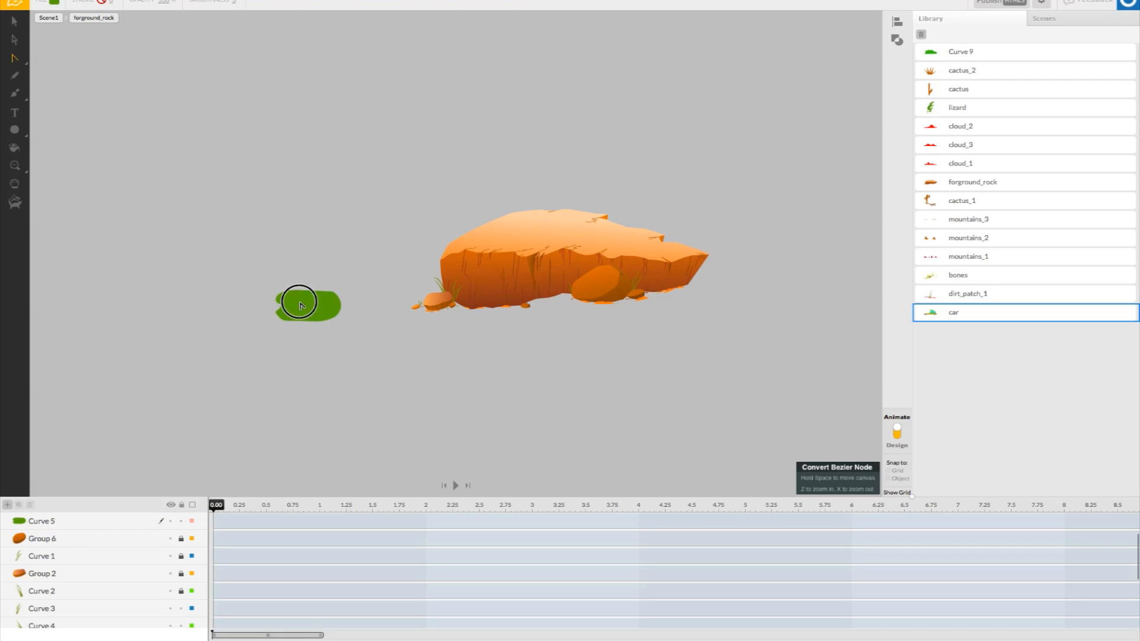
# - Fill the small rock base with dark orange bf6000
pyautogui.click(54, 2)
pyautogui.click(75, 90)
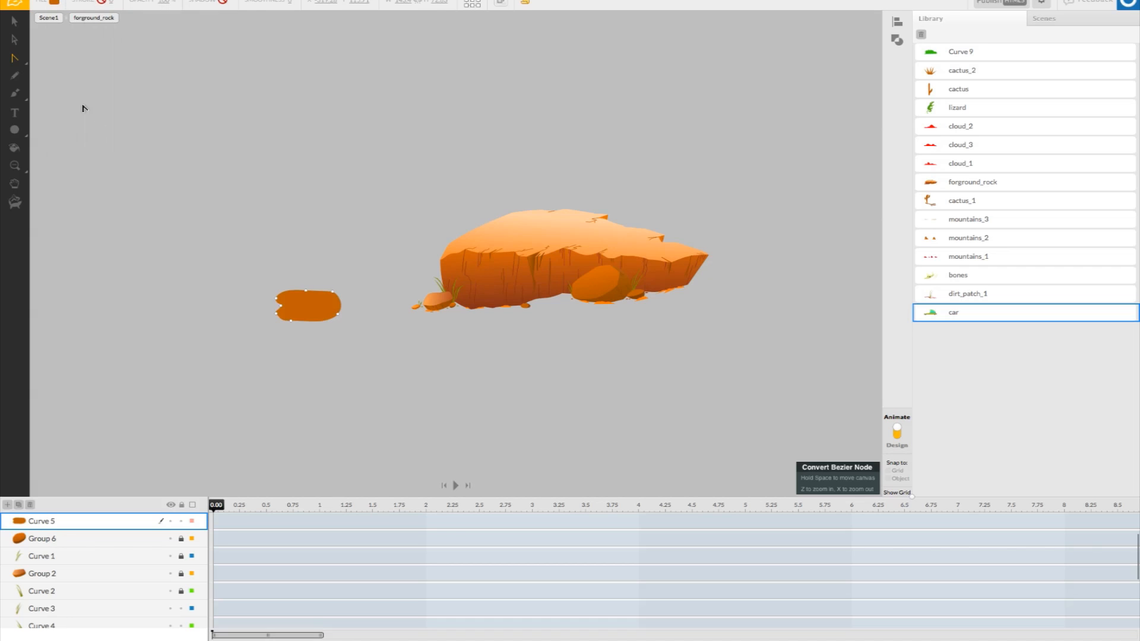
pyautogui.click(263, 292)
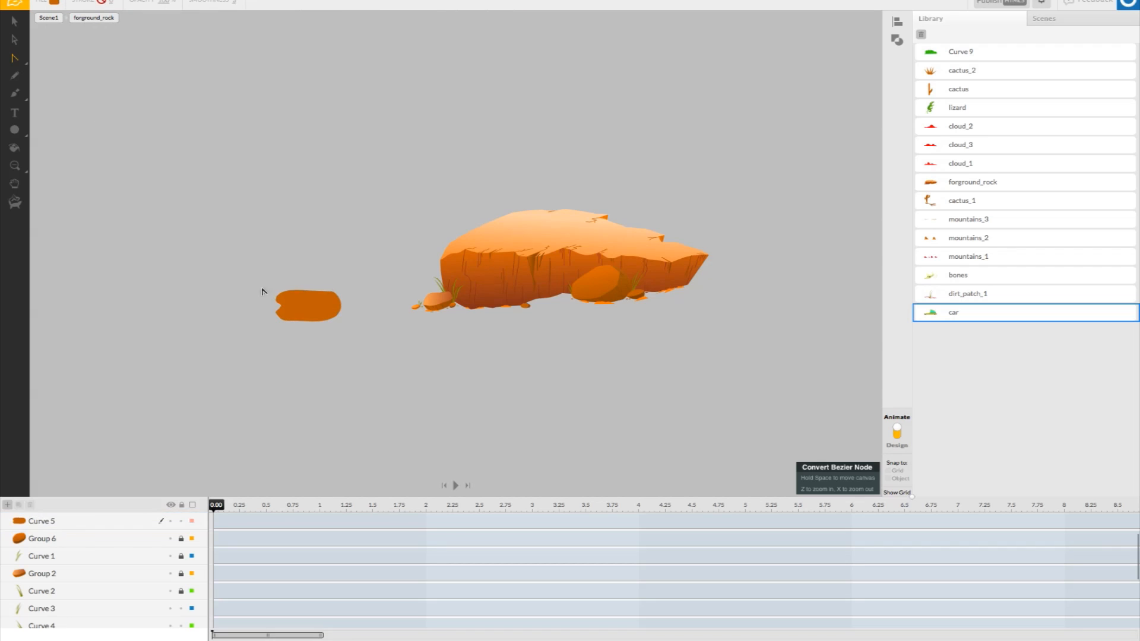
# - Add a new layer above Curve 5 and lock the Curve 5 layer
pyautogui.click(133, 527)
pyautogui.click(8, 506)
pyautogui.click(181, 539)
pyautogui.click(196, 316)
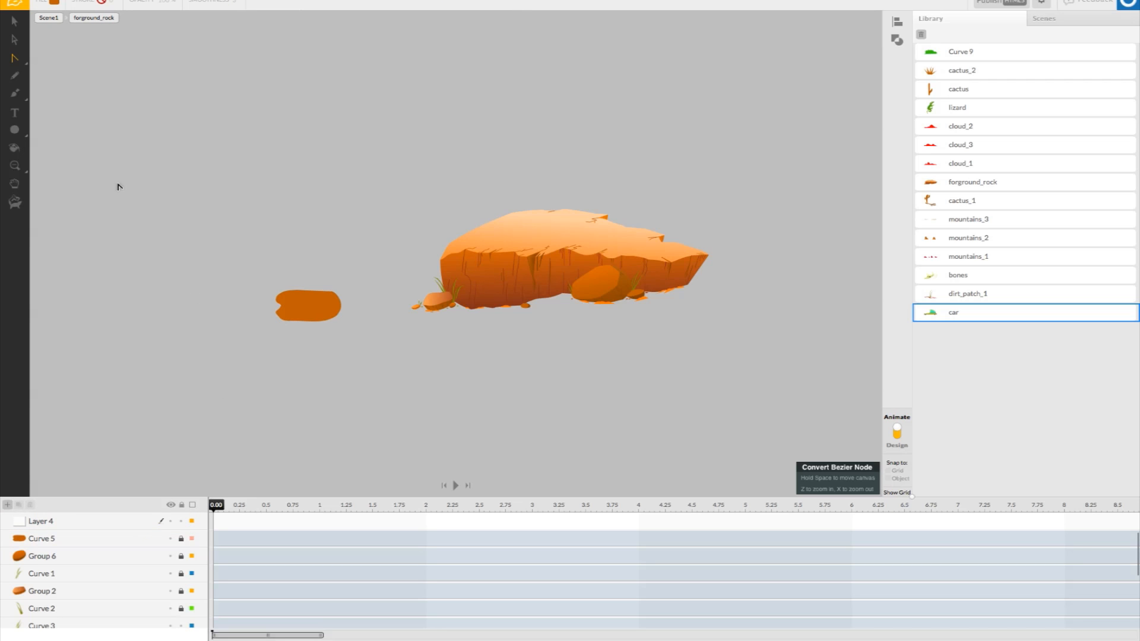
# - Draw a closed top face with a wavy lower edge over the upper half of the small rock using Bezier Curves
pyautogui.click(15, 58)
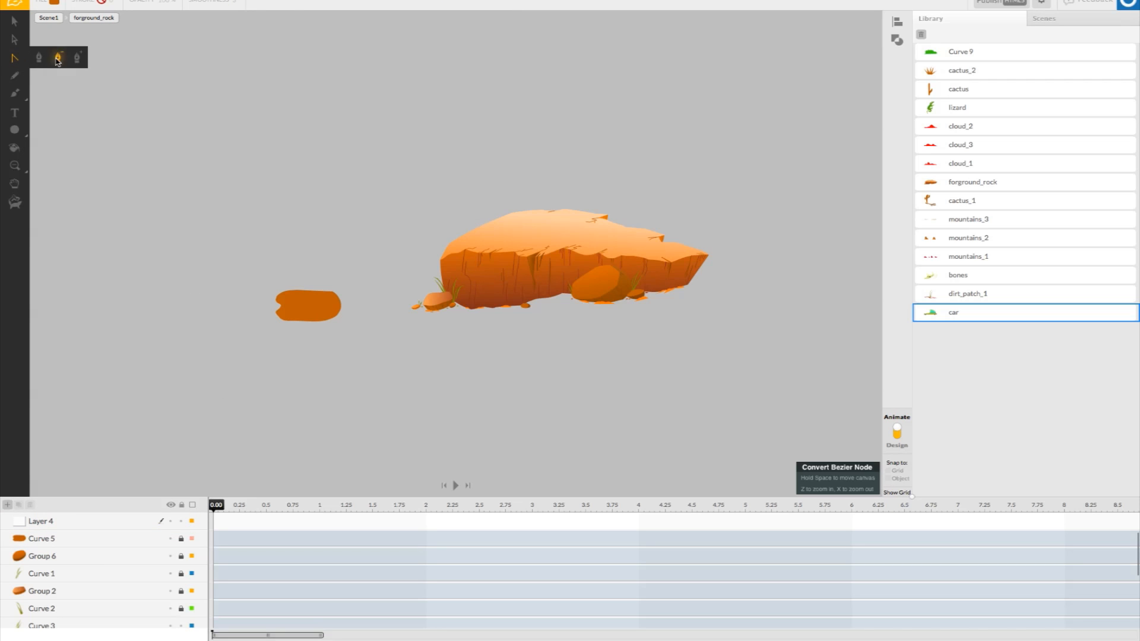
pyautogui.click(40, 59)
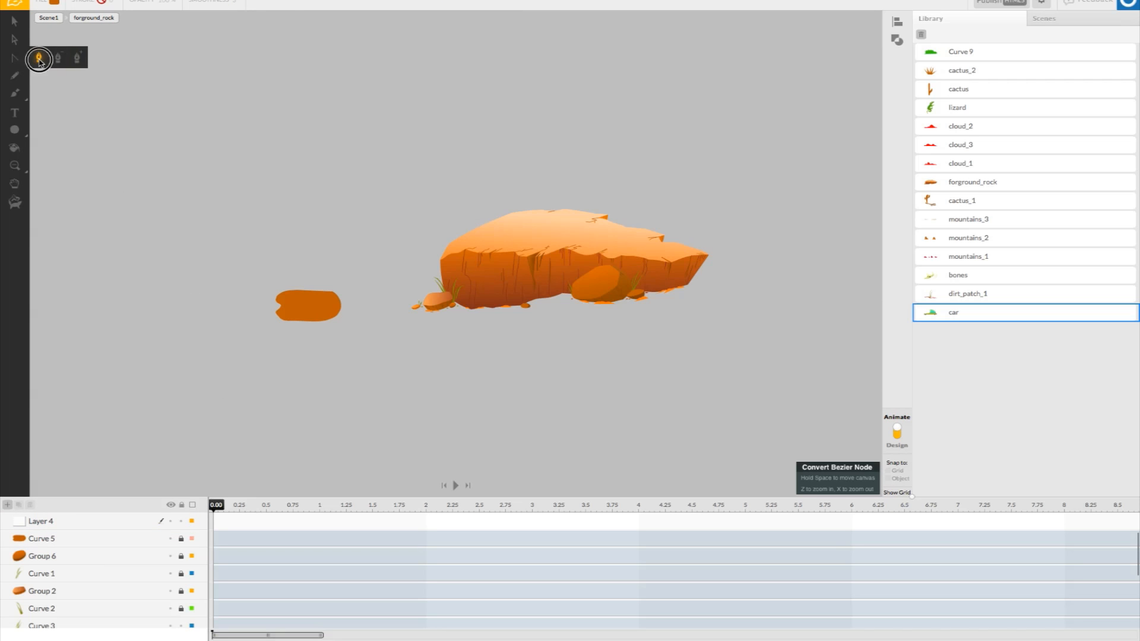
pyautogui.click(277, 302)
pyautogui.click(289, 312)
pyautogui.click(305, 305)
pyautogui.moveTo(315, 312); pyautogui.dragTo(320, 312)
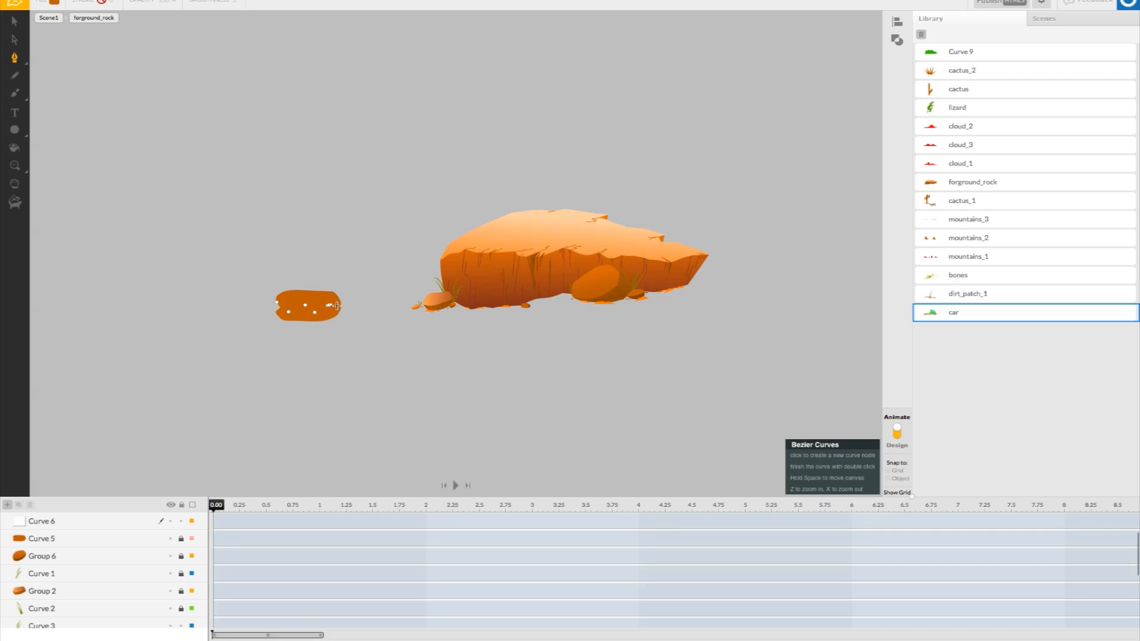
pyautogui.click(333, 293)
pyautogui.click(277, 303)
pyautogui.press('v')
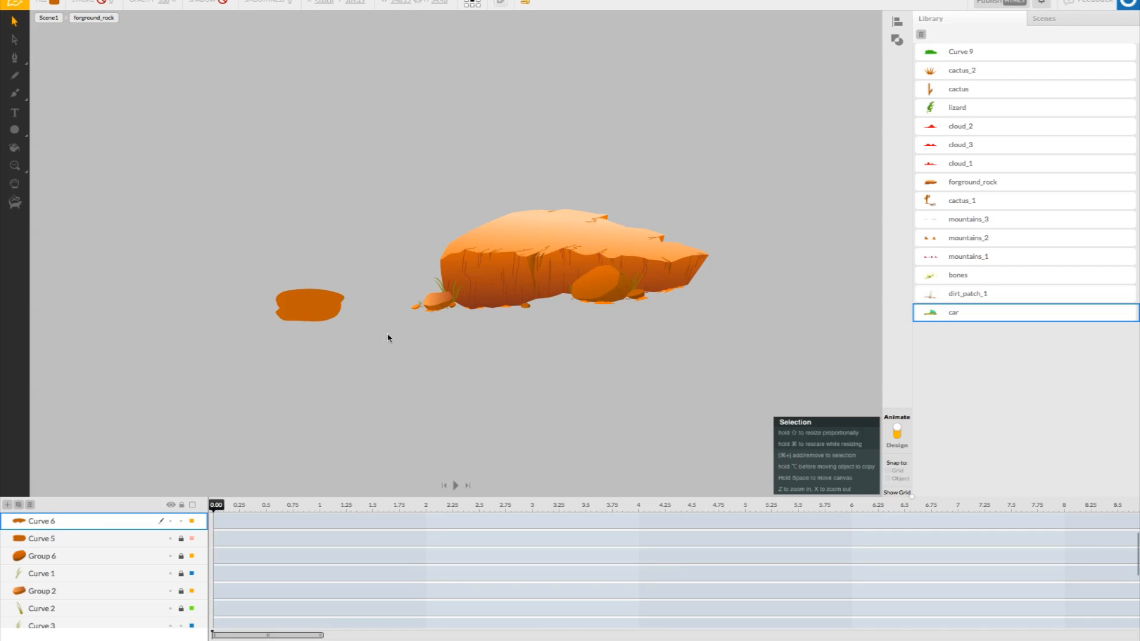
# - Fill the small rock's top face with bright orange ff8000
pyautogui.click(319, 300)
pyautogui.click(54, 2)
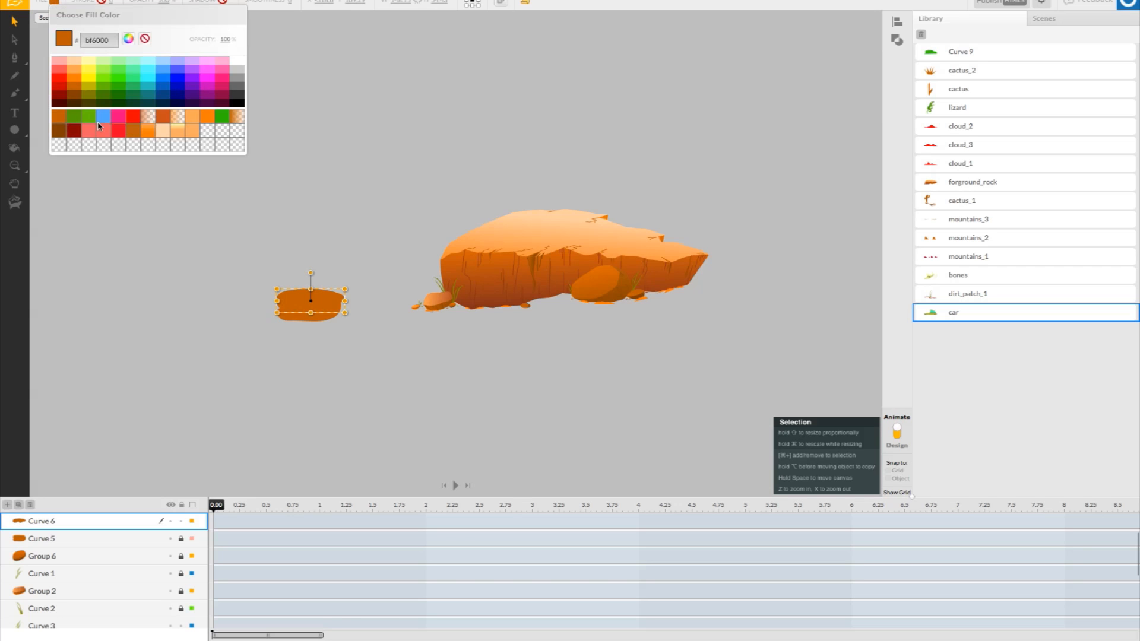
pyautogui.click(74, 90)
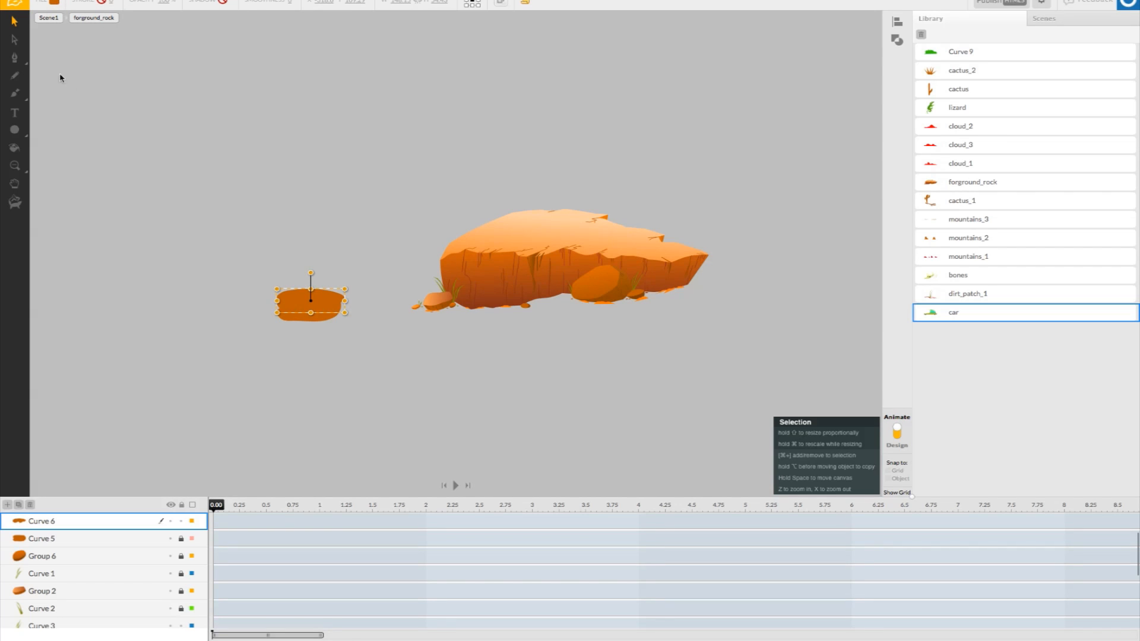
pyautogui.click(57, 2)
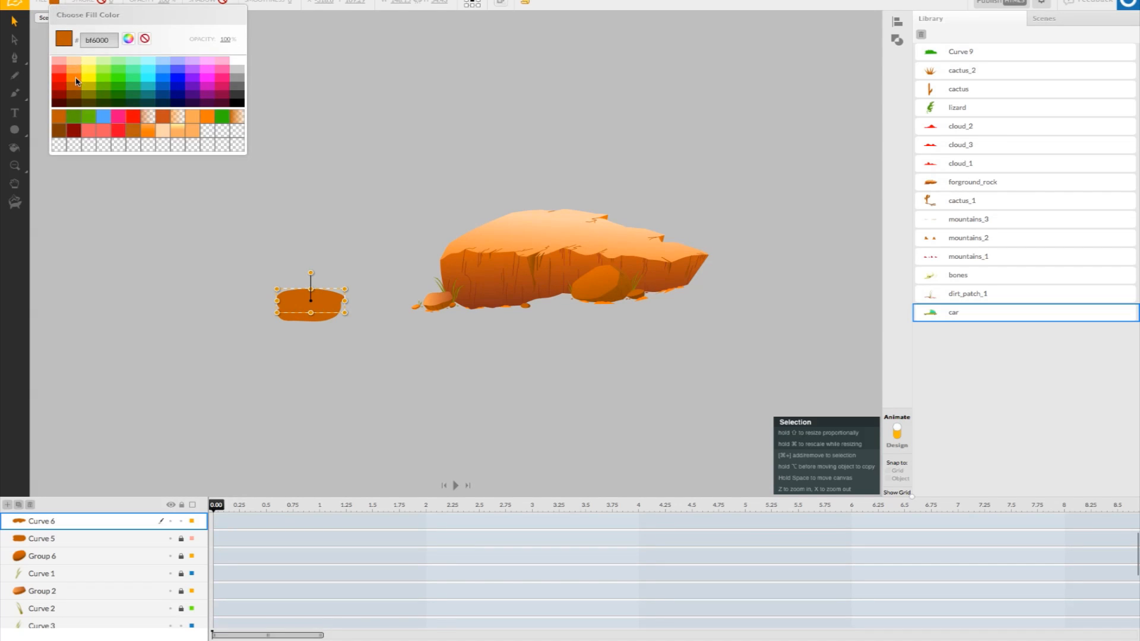
pyautogui.click(76, 81)
pyautogui.click(196, 199)
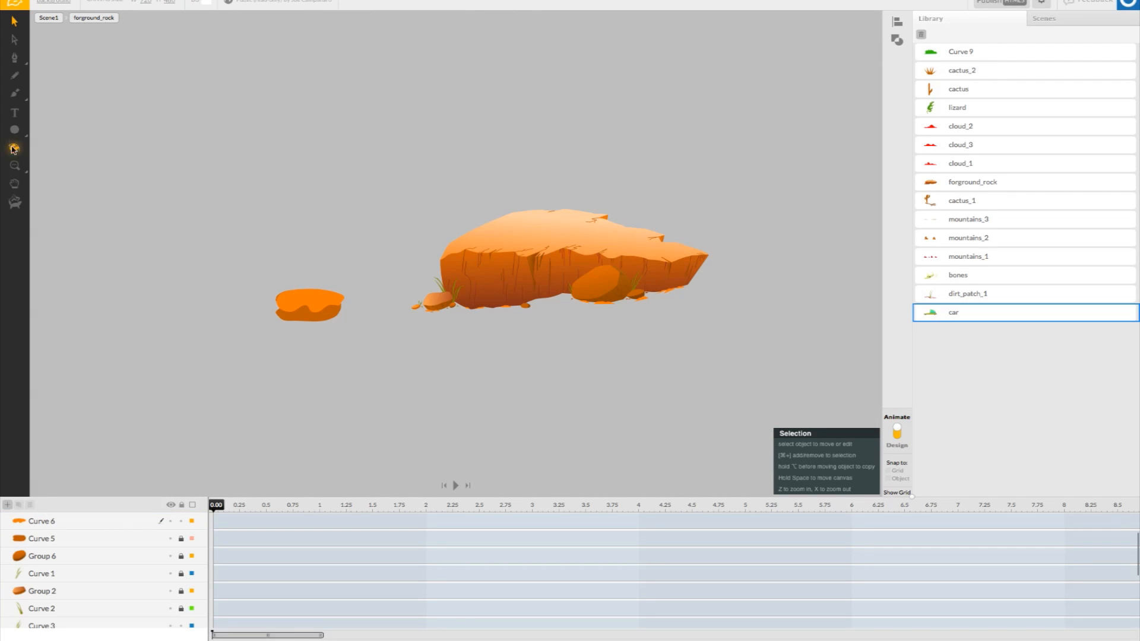
# - Adjust a node on the wavy lower edge of the small rock's top face with Convert Bezier Node
pyautogui.click(15, 166)
pyautogui.click(316, 313)
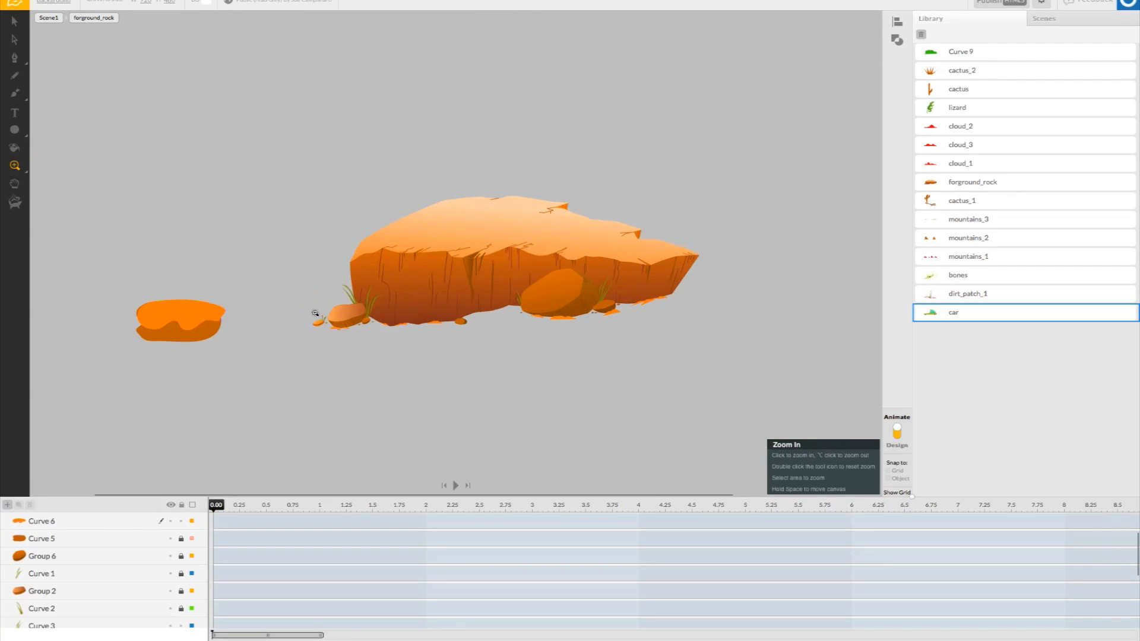
pyautogui.click(190, 297)
pyautogui.press('space')
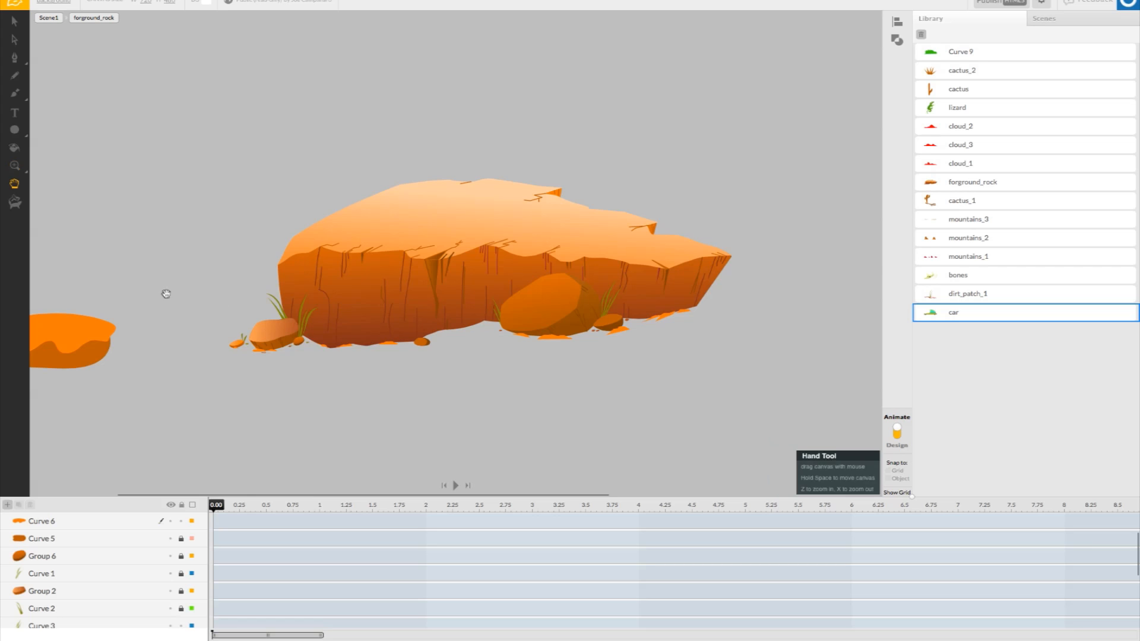
pyautogui.moveTo(162, 289); pyautogui.dragTo(537, 310)
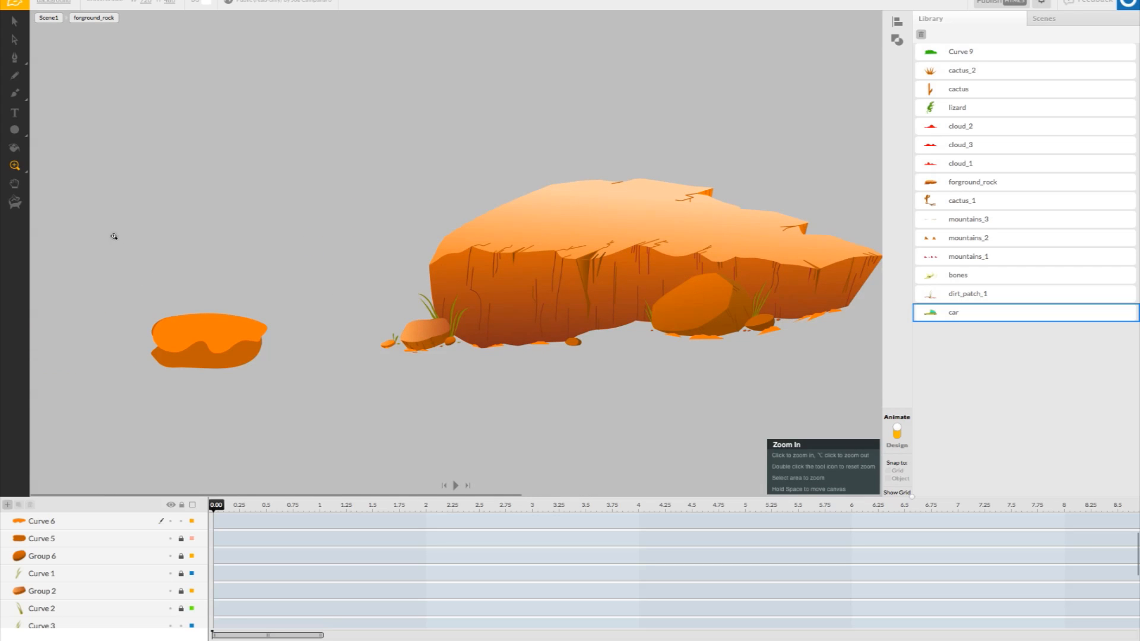
pyautogui.click(37, 60)
pyautogui.click(37, 60)
pyautogui.click(212, 354)
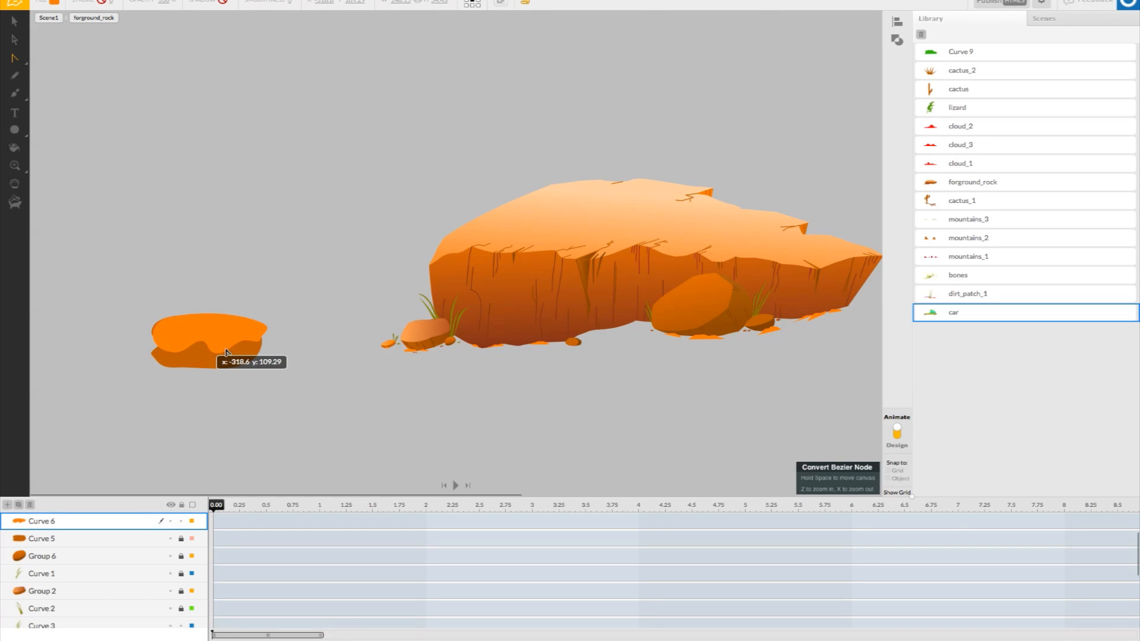
pyautogui.click(159, 353)
pyautogui.click(334, 396)
pyautogui.click(231, 352)
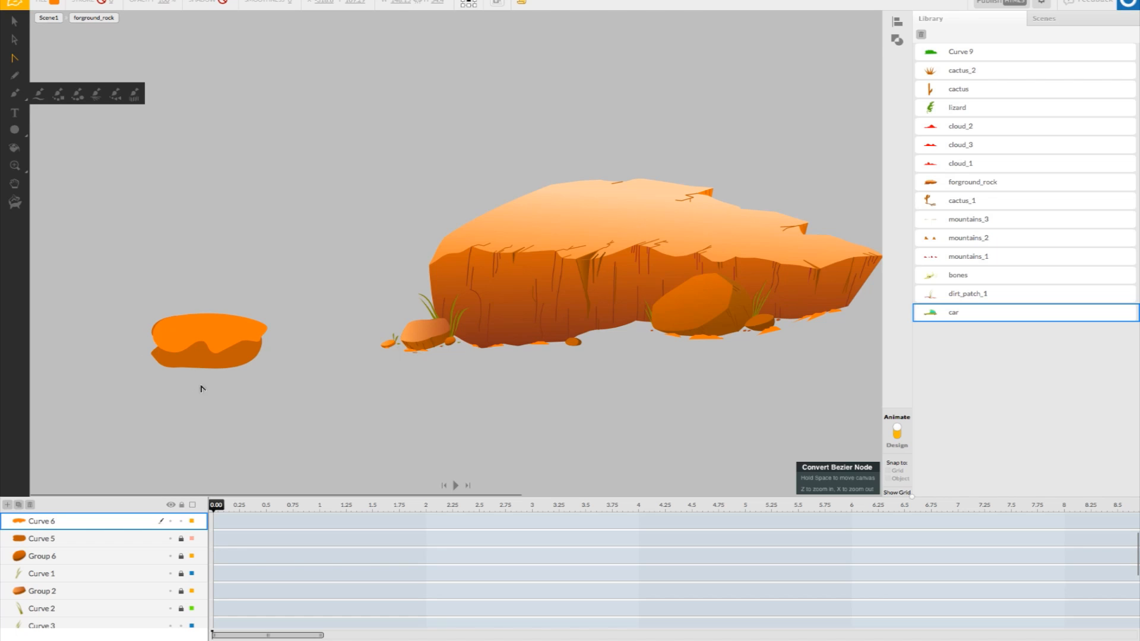
# - Reshape the top face's nodes so its lower edge is flatter and its sides follow the rock base
pyautogui.click(15, 22)
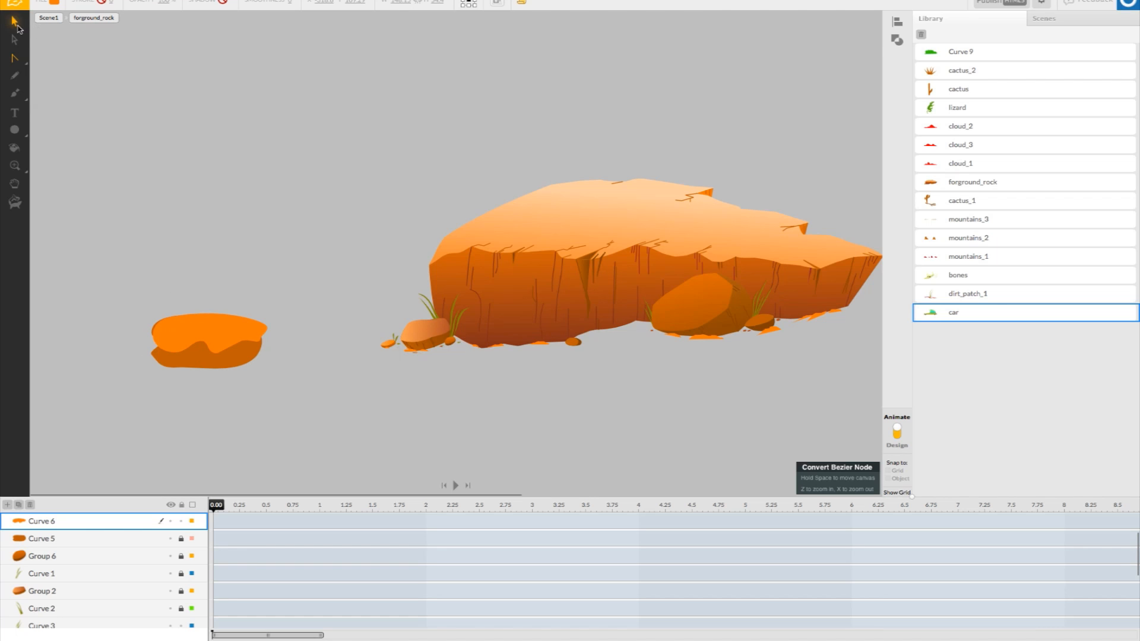
pyautogui.moveTo(212, 318); pyautogui.dragTo(226, 331)
pyautogui.click(15, 58)
pyautogui.moveTo(201, 341); pyautogui.dragTo(227, 351)
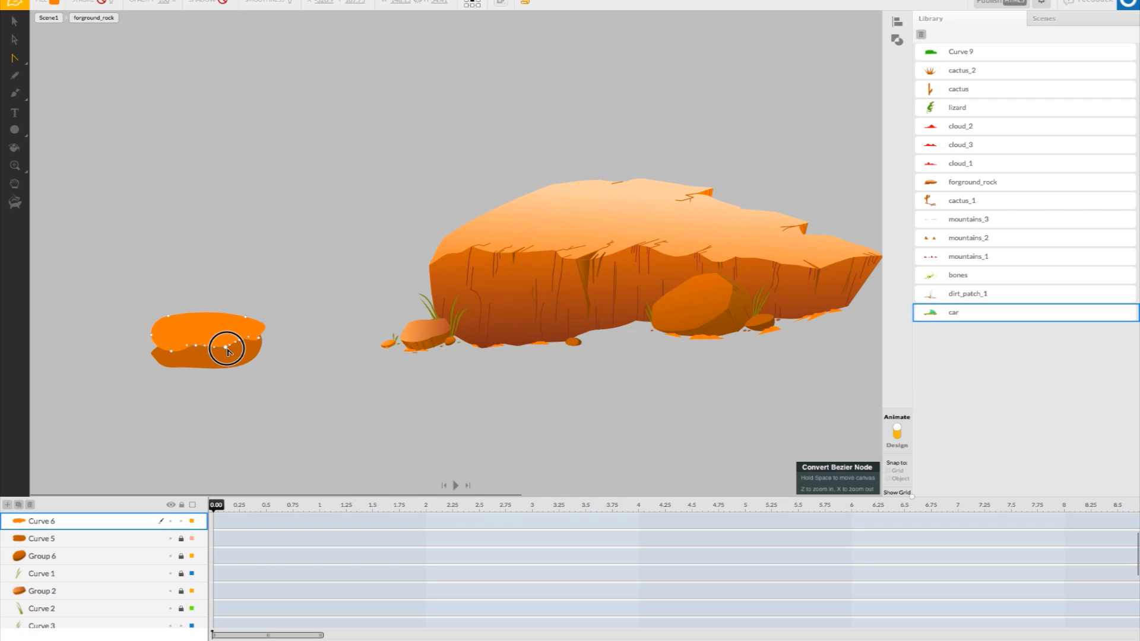
pyautogui.moveTo(266, 328)
pyautogui.mouseDown()
pyautogui.moveTo(247, 319)
pyautogui.moveTo(263, 329)
pyautogui.mouseUp()
pyautogui.click(258, 337)
pyautogui.moveTo(172, 319); pyautogui.dragTo(171, 351)
pyautogui.click(184, 374)
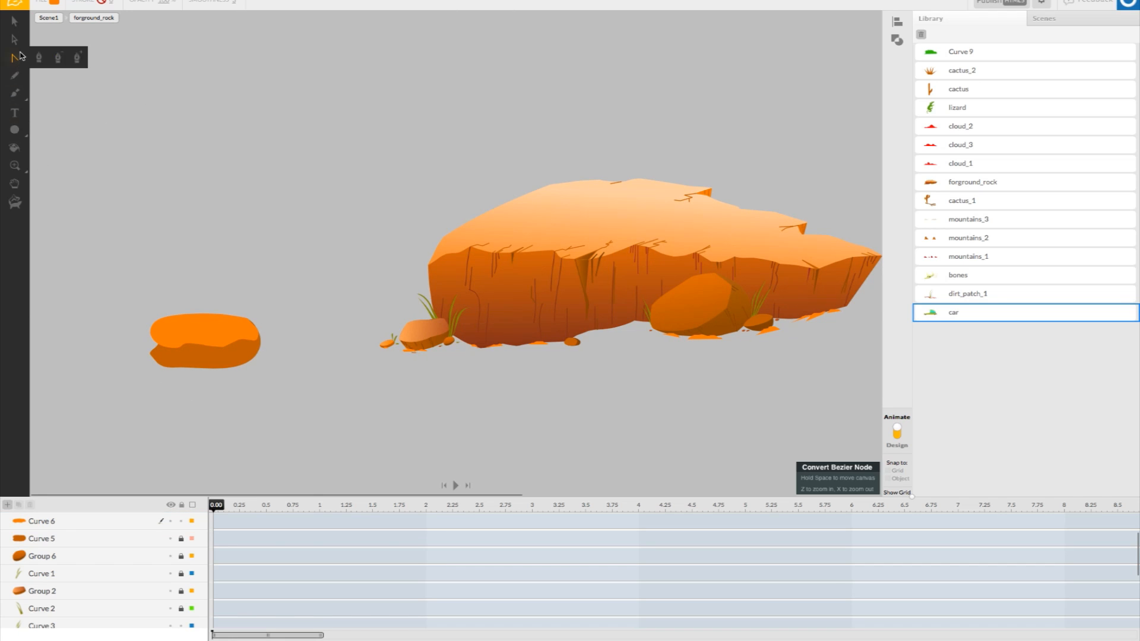
# - Unlock the Curve 5 layer and smooth out the notch in the rock base's side so it meets the top face
pyautogui.click(180, 539)
pyautogui.click(133, 539)
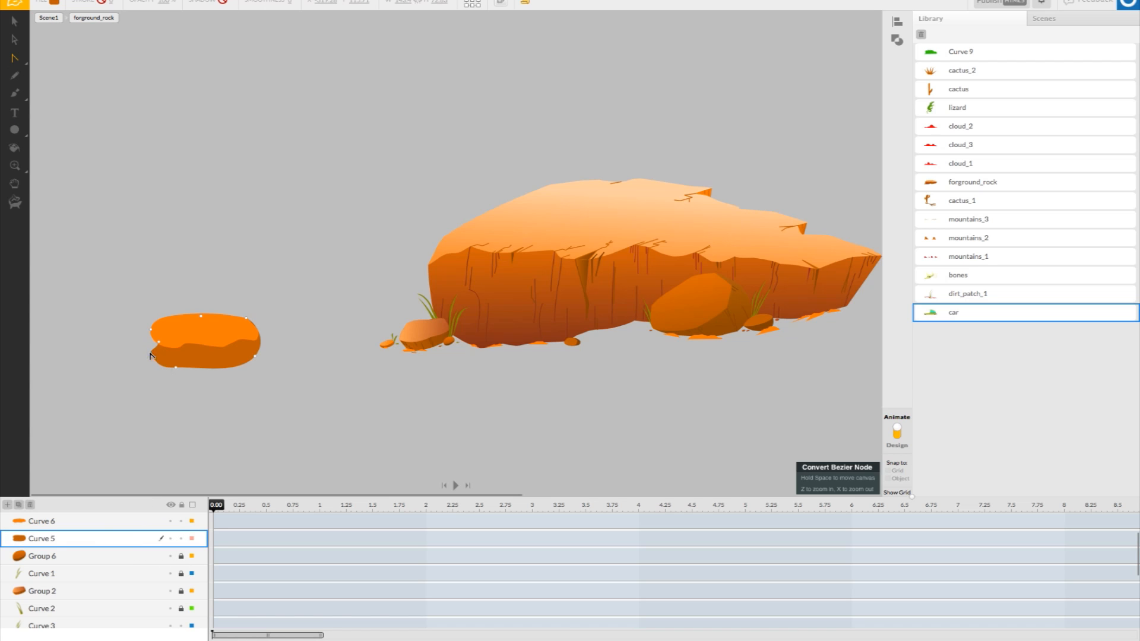
pyautogui.moveTo(159, 342); pyautogui.dragTo(149, 333)
pyautogui.click(119, 402)
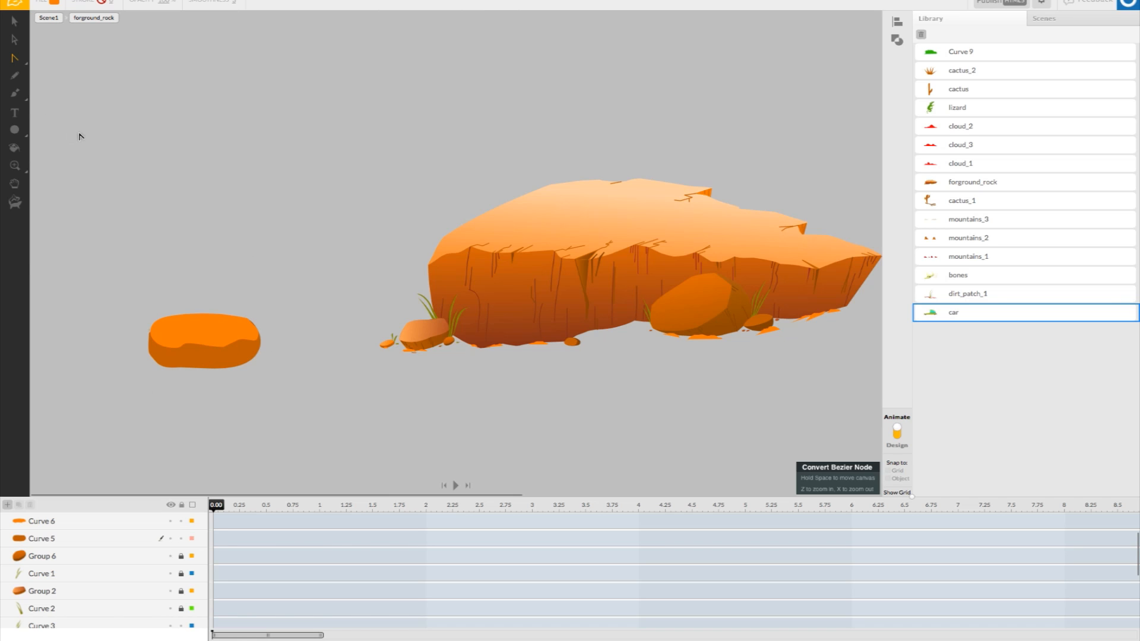
# - Give the small rock's top face a vertical linear gradient from start point 0.51, 0 to end point 0.5, 1
pyautogui.click(15, 21)
pyautogui.click(207, 337)
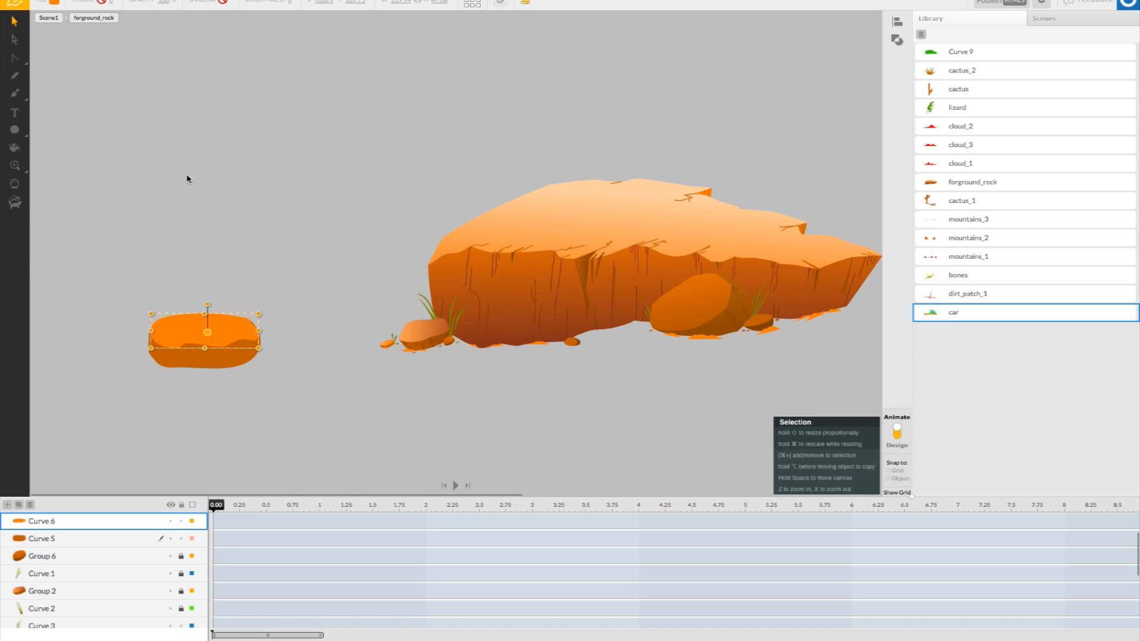
pyautogui.click(55, 2)
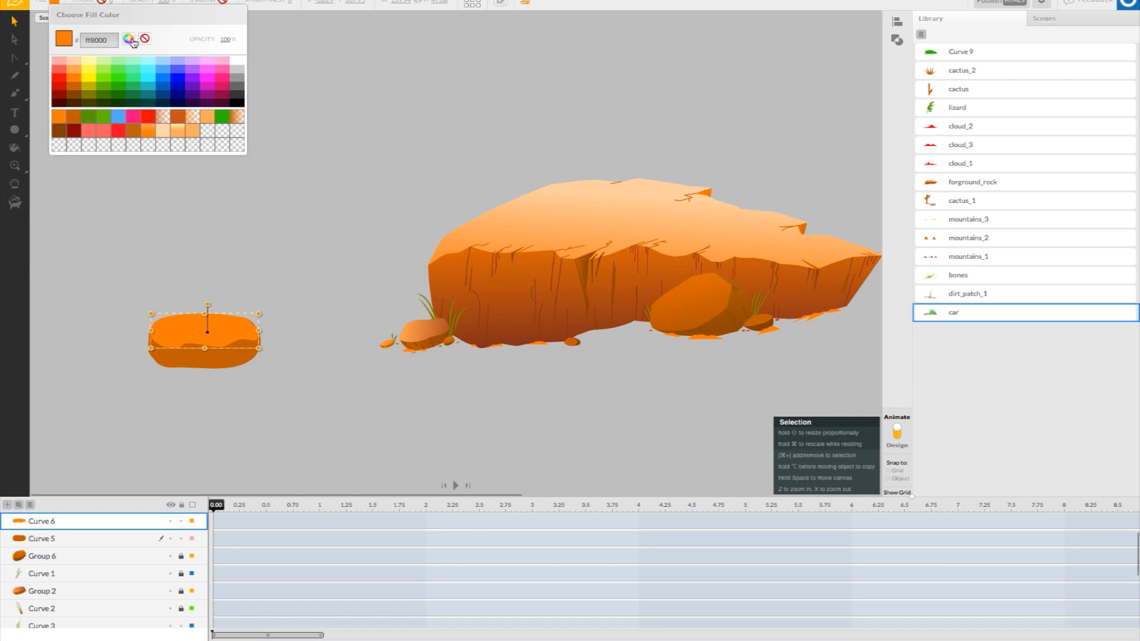
pyautogui.click(108, 144)
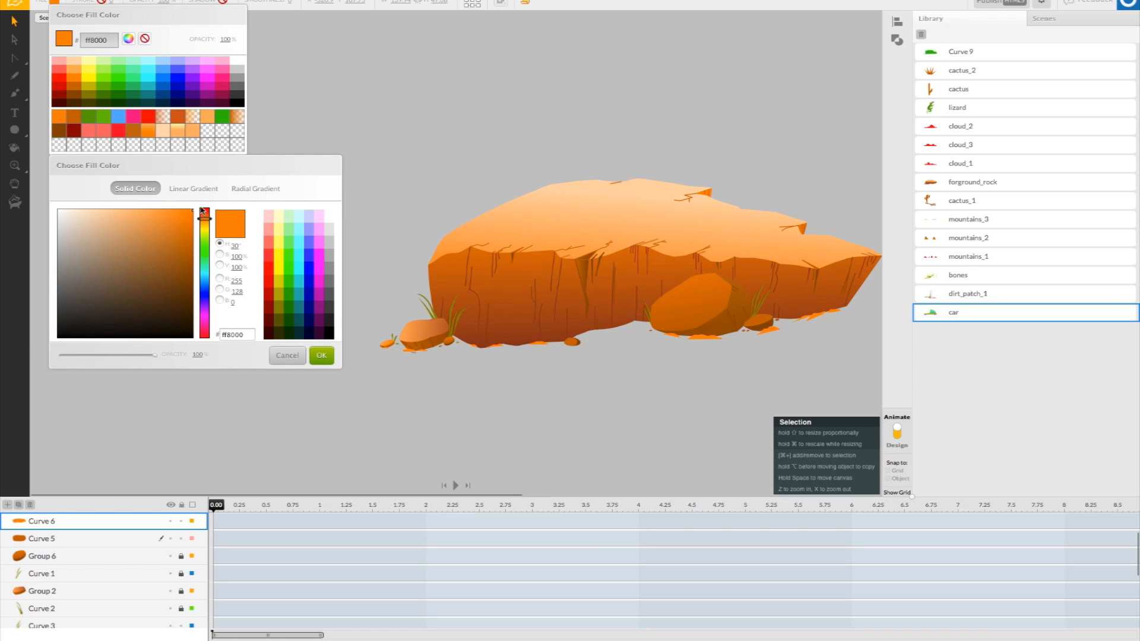
pyautogui.click(196, 188)
pyautogui.moveTo(205, 158); pyautogui.dragTo(460, 194)
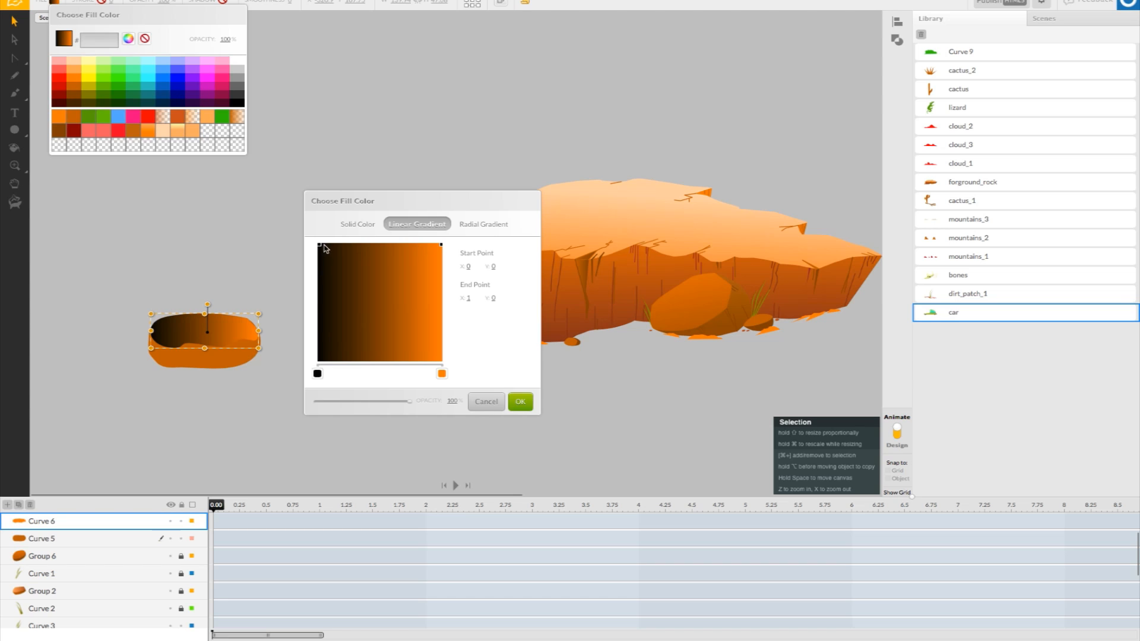
pyautogui.moveTo(319, 244); pyautogui.dragTo(382, 244)
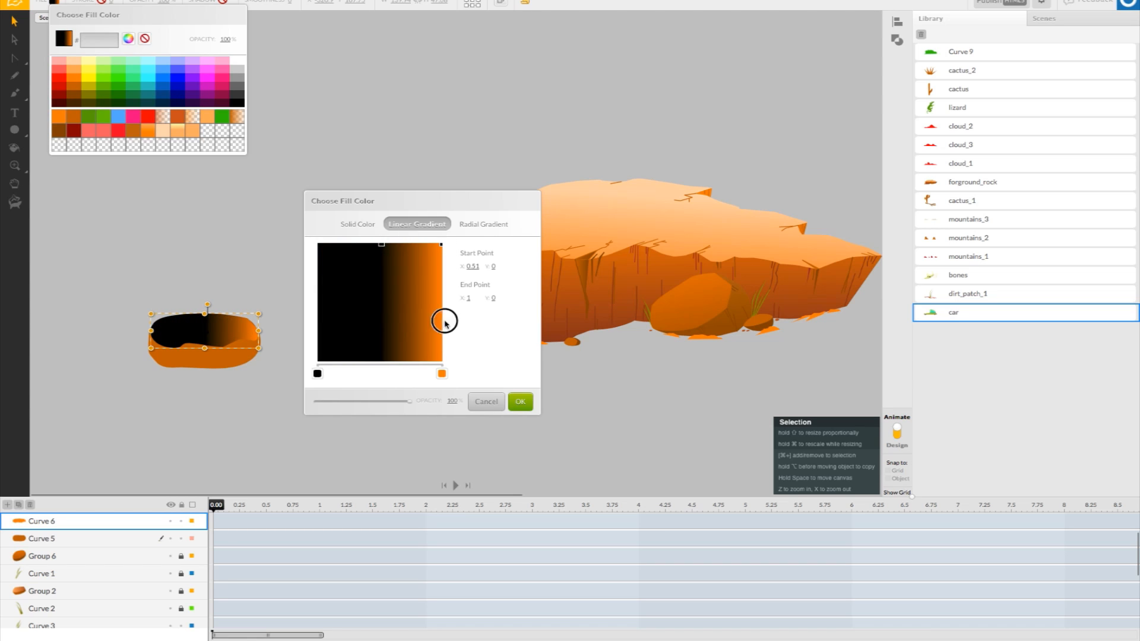
pyautogui.moveTo(441, 245); pyautogui.dragTo(379, 368)
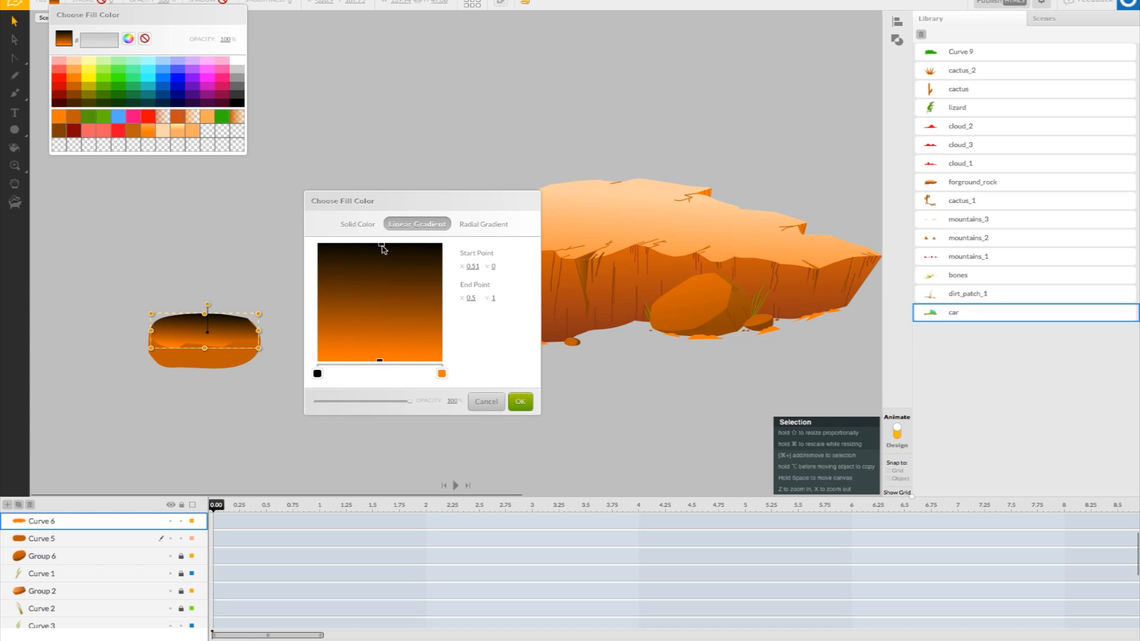
# - Replace the black start stop of the top face's gradient with a light yellow-orange and accept the fill
pyautogui.click(318, 374)
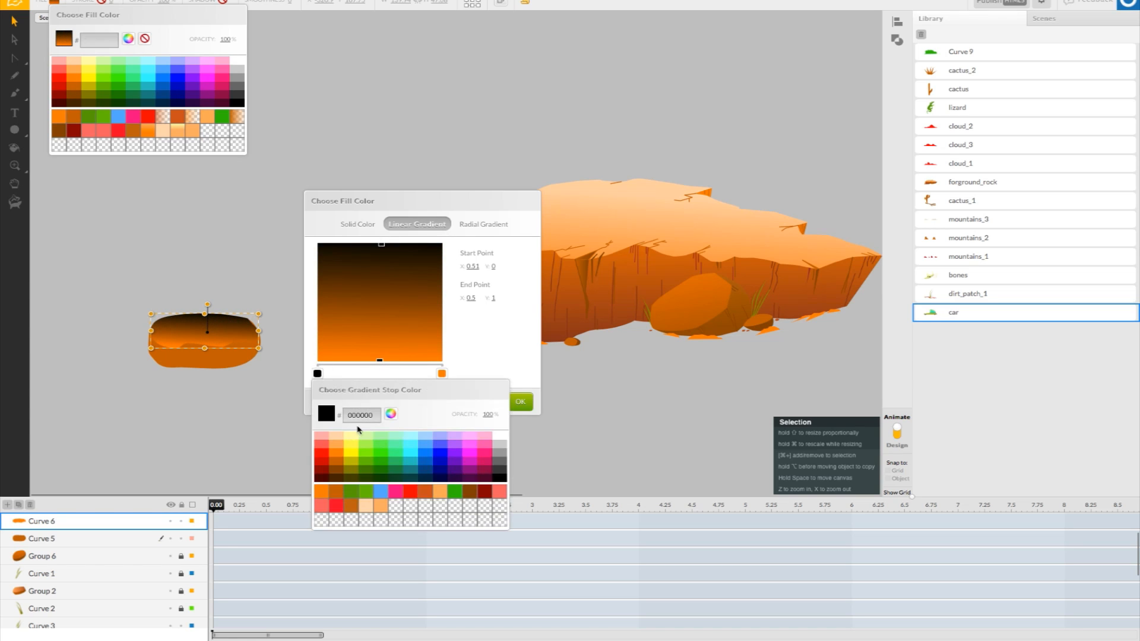
pyautogui.click(390, 414)
pyautogui.click(464, 544)
pyautogui.moveTo(464, 544); pyautogui.dragTo(392, 344)
pyautogui.click(445, 349)
pyautogui.click(398, 345)
pyautogui.click(548, 480)
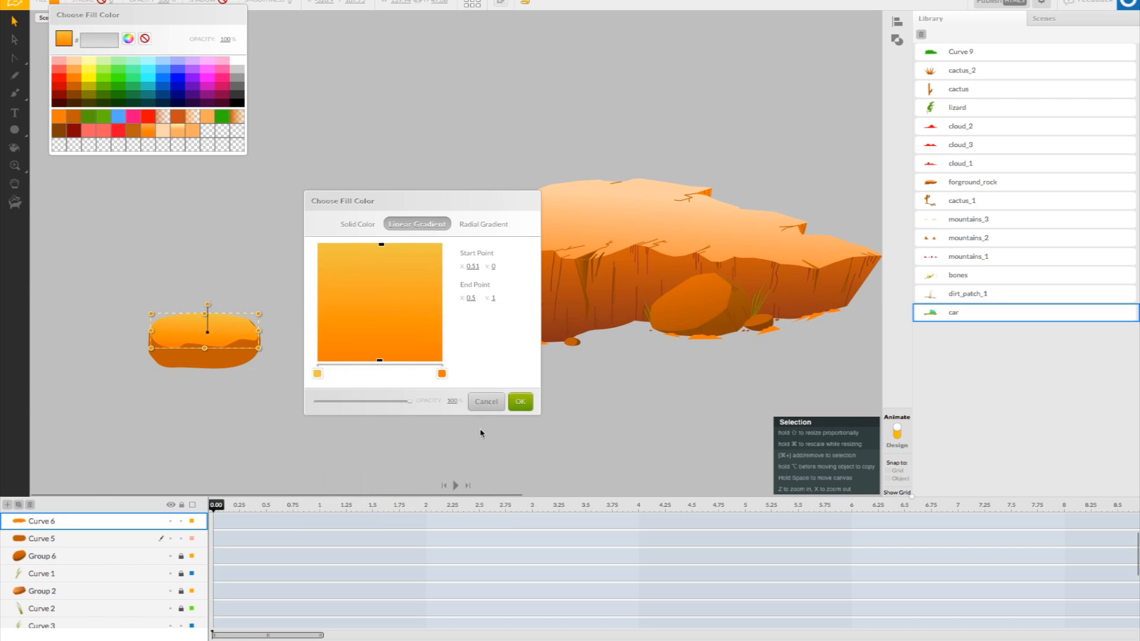
pyautogui.click(525, 401)
# - Give the small rock's base a vertical linear gradient from start point 0.47, 1 to end point 0.5, 0.02
pyautogui.click(204, 364)
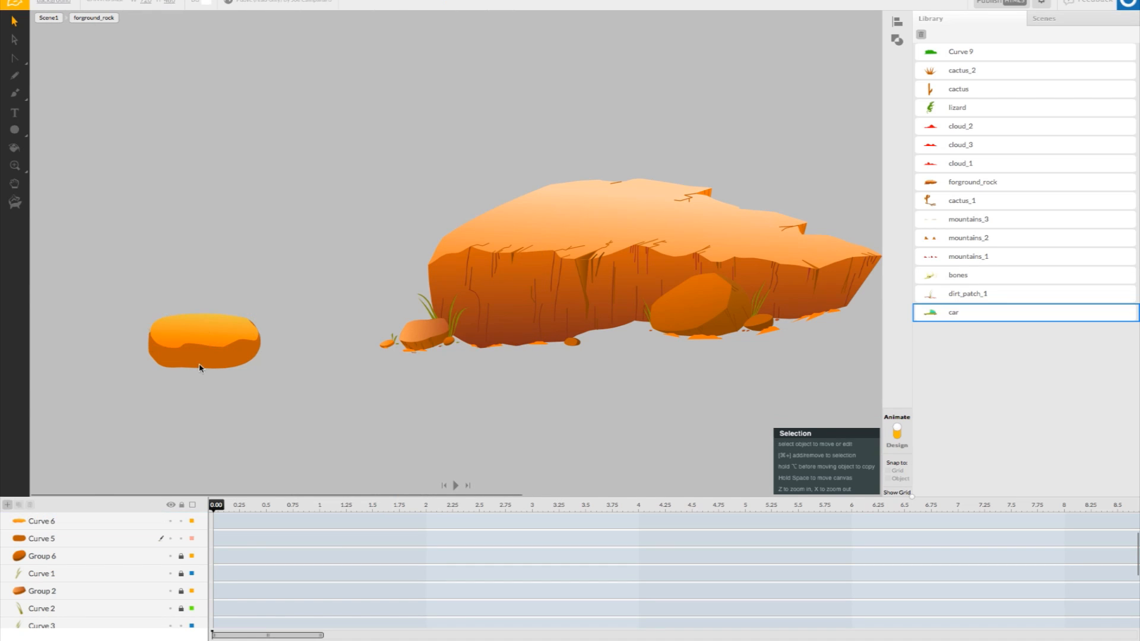
pyautogui.click(54, 3)
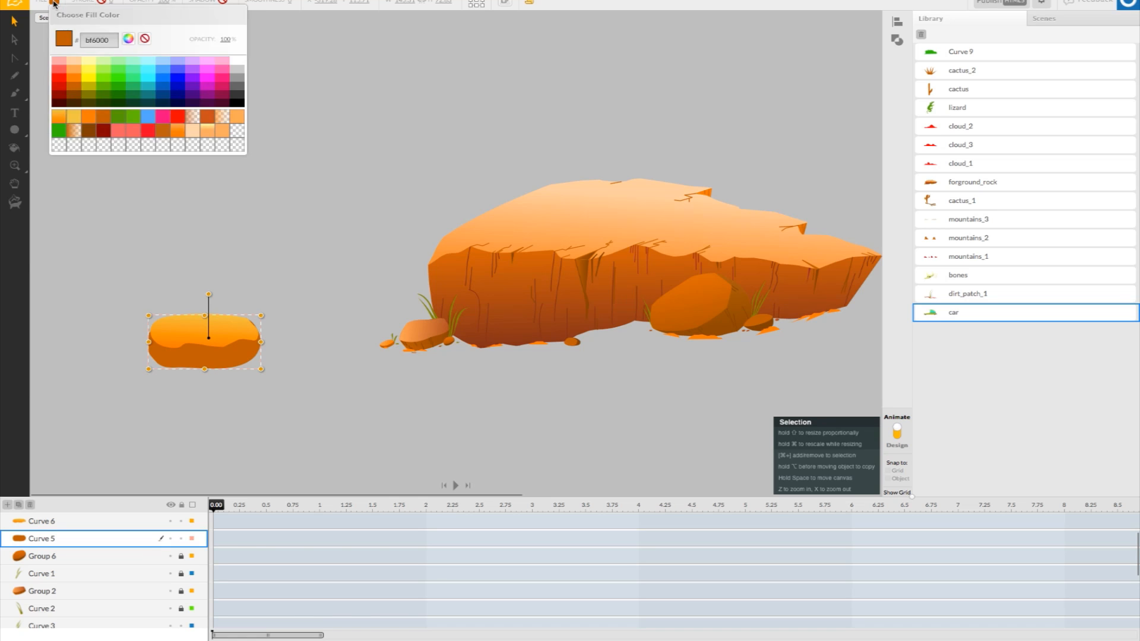
pyautogui.click(130, 38)
pyautogui.click(192, 190)
pyautogui.moveTo(246, 171); pyautogui.dragTo(534, 277)
pyautogui.moveTo(358, 320); pyautogui.dragTo(414, 446)
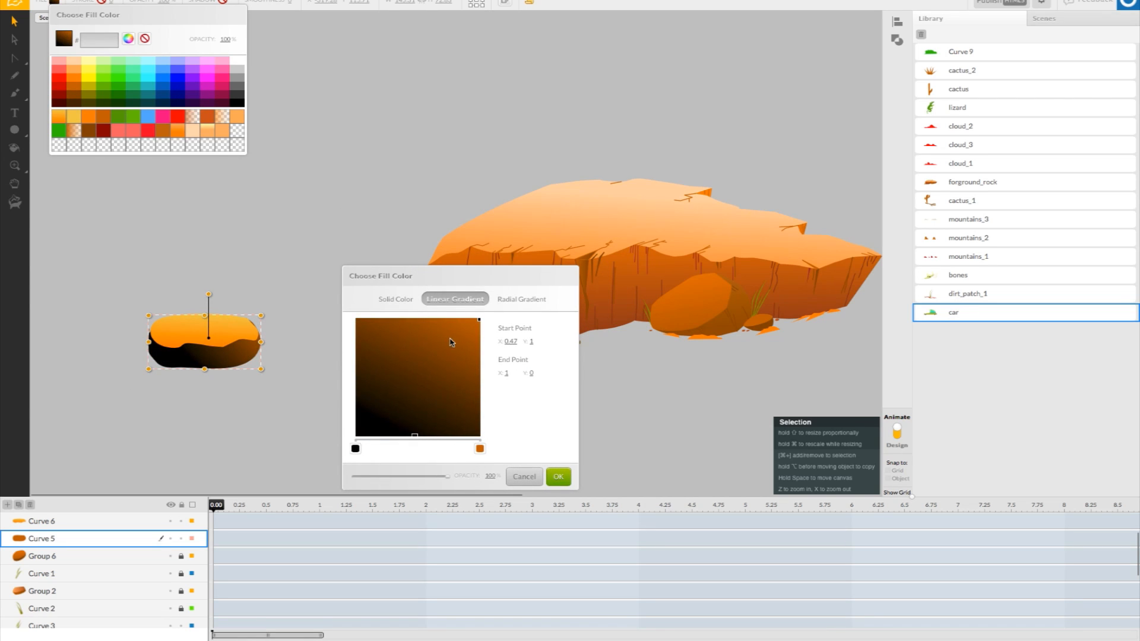
pyautogui.moveTo(479, 320); pyautogui.dragTo(418, 323)
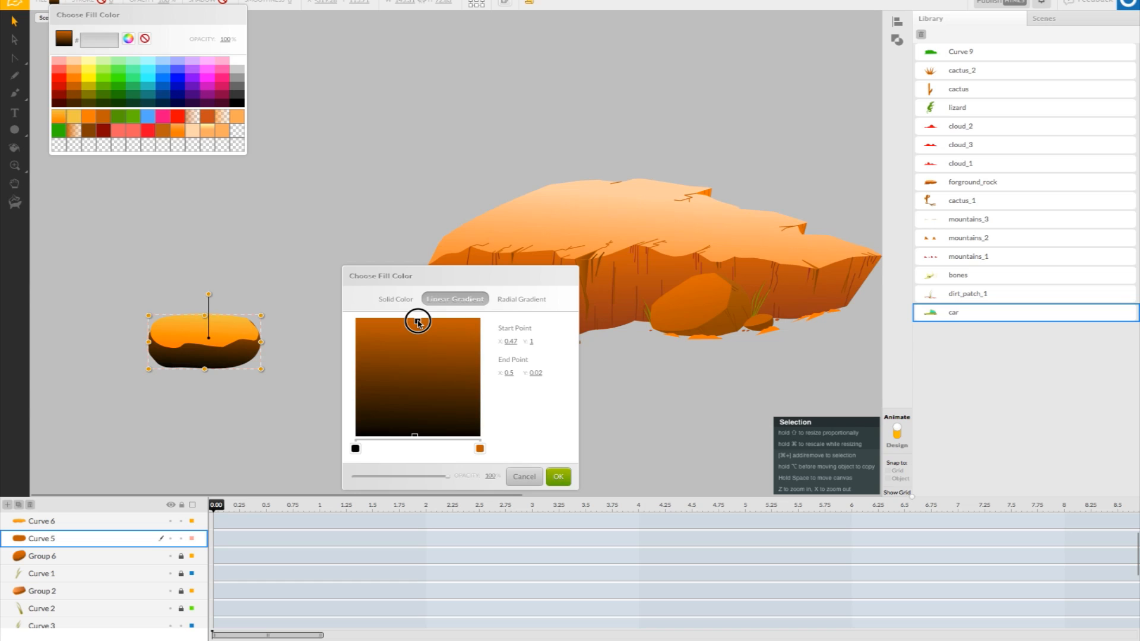
# - Replace the base gradient's black stop with bright orange, arrange the stops so dark orange sits at the rock's bottom, and accept the fill
pyautogui.click(356, 449)
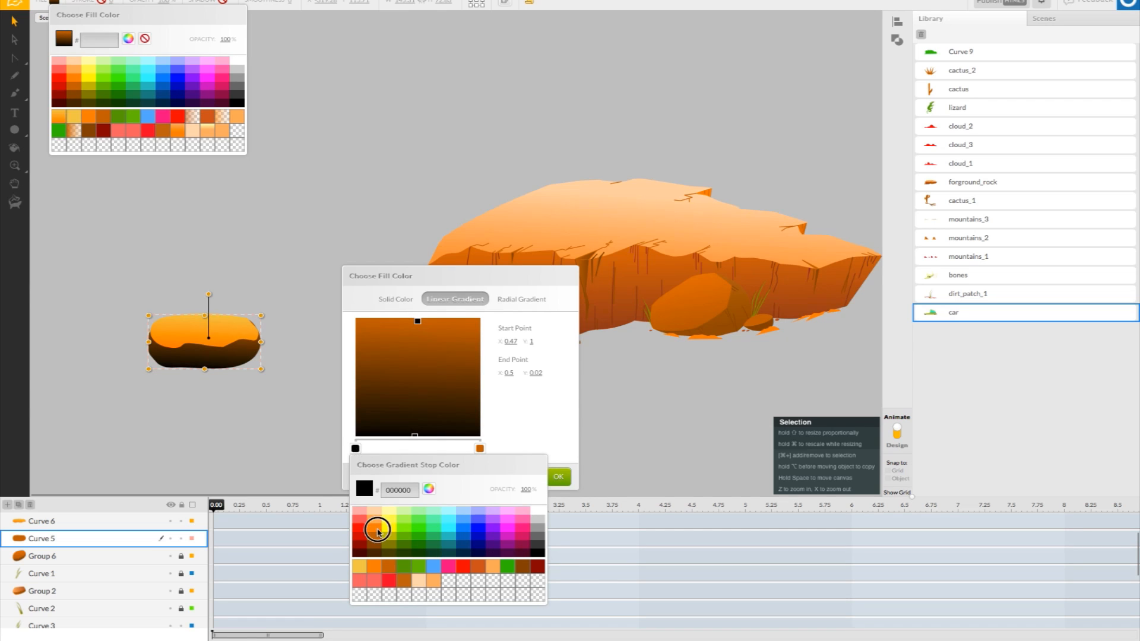
pyautogui.click(378, 532)
pyautogui.moveTo(359, 449); pyautogui.dragTo(297, 452)
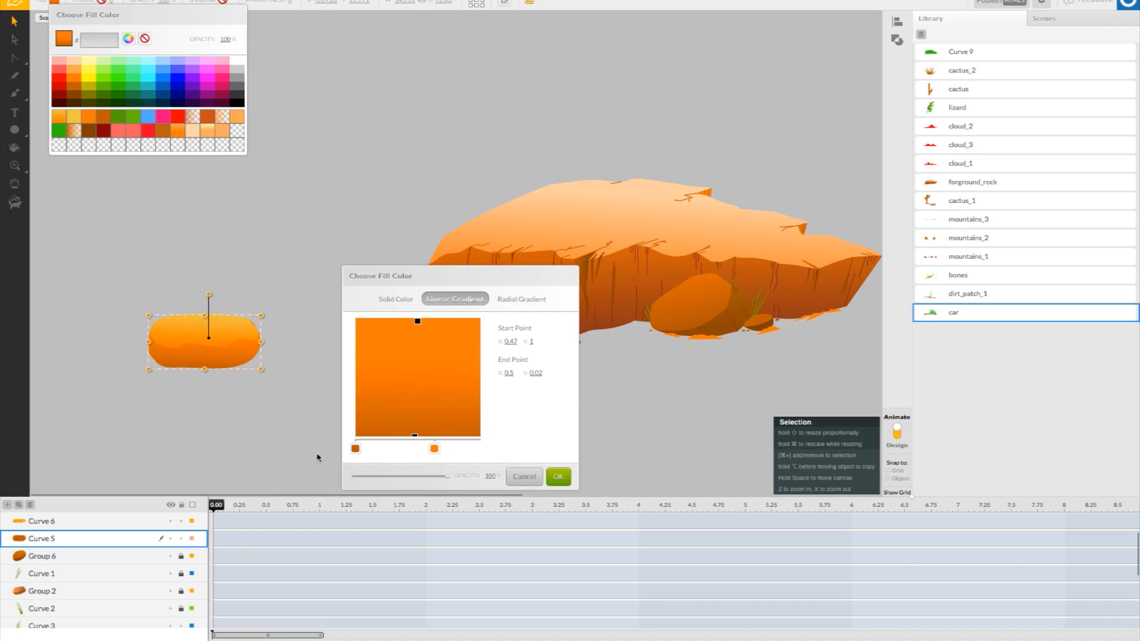
pyautogui.moveTo(435, 448); pyautogui.dragTo(540, 452)
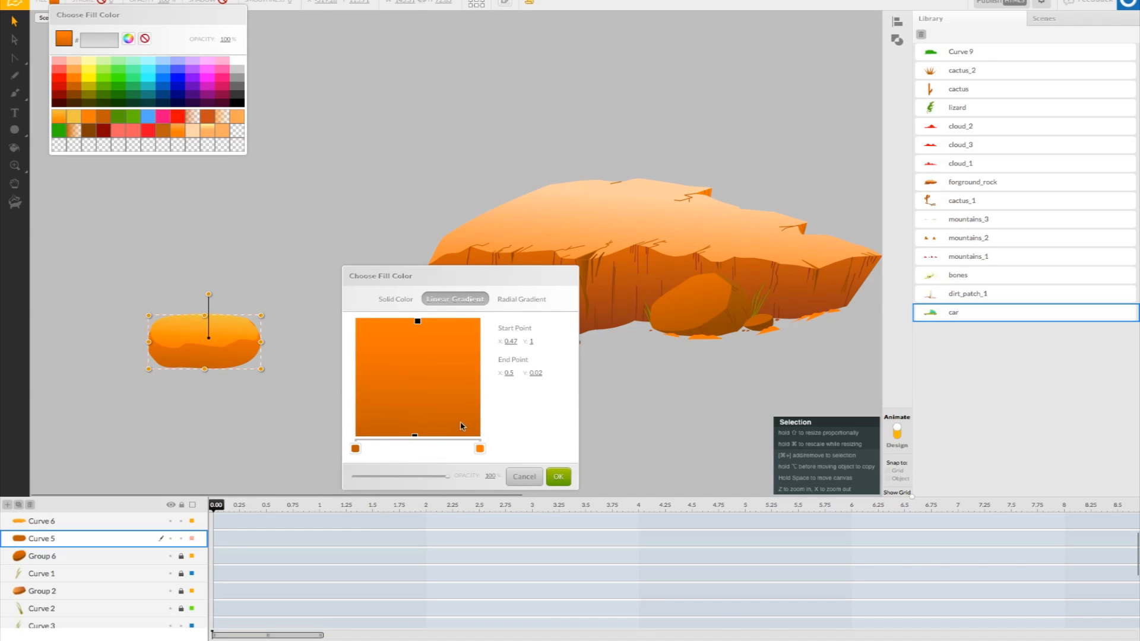
pyautogui.click(558, 477)
pyautogui.click(325, 420)
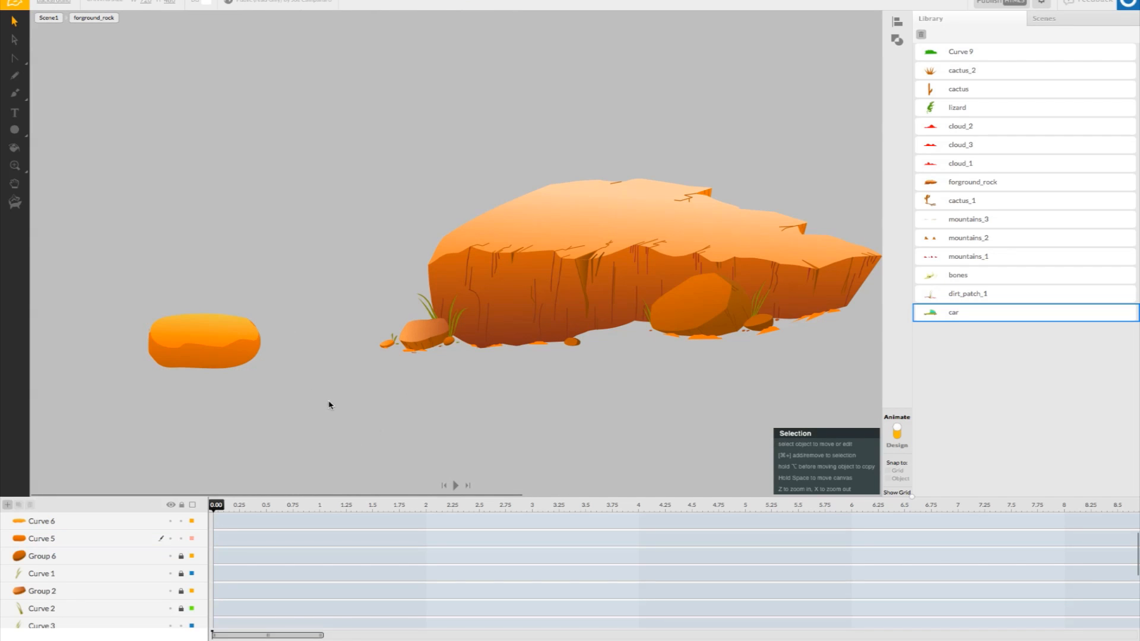
# - Set the end stop of the top face's gradient to the slightly darker orange e5790c
pyautogui.click(224, 337)
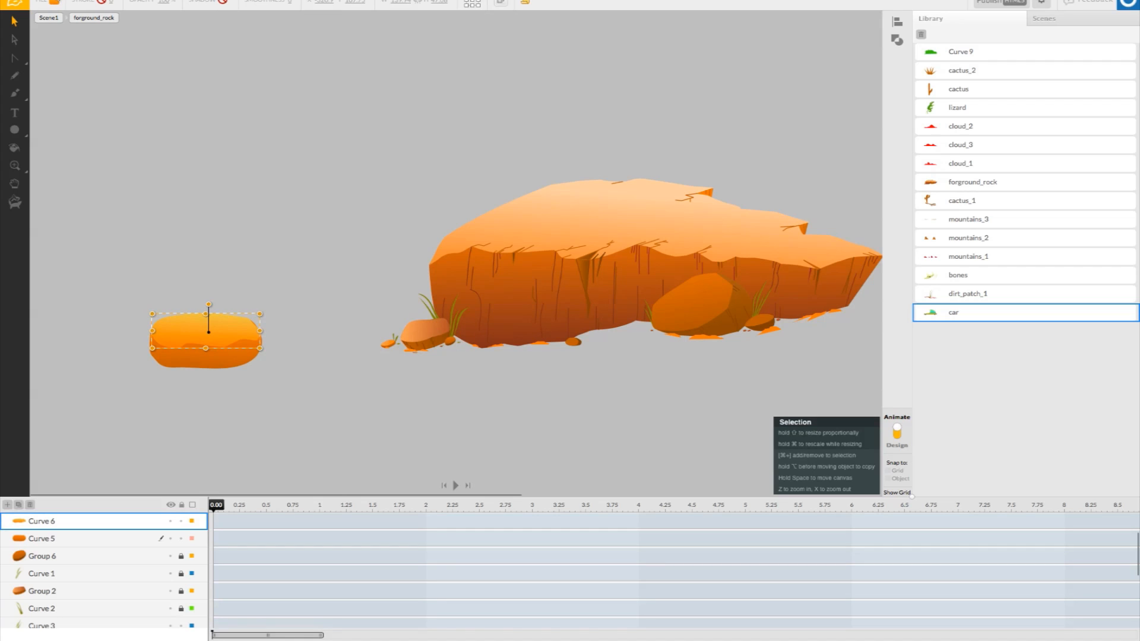
pyautogui.click(54, 3)
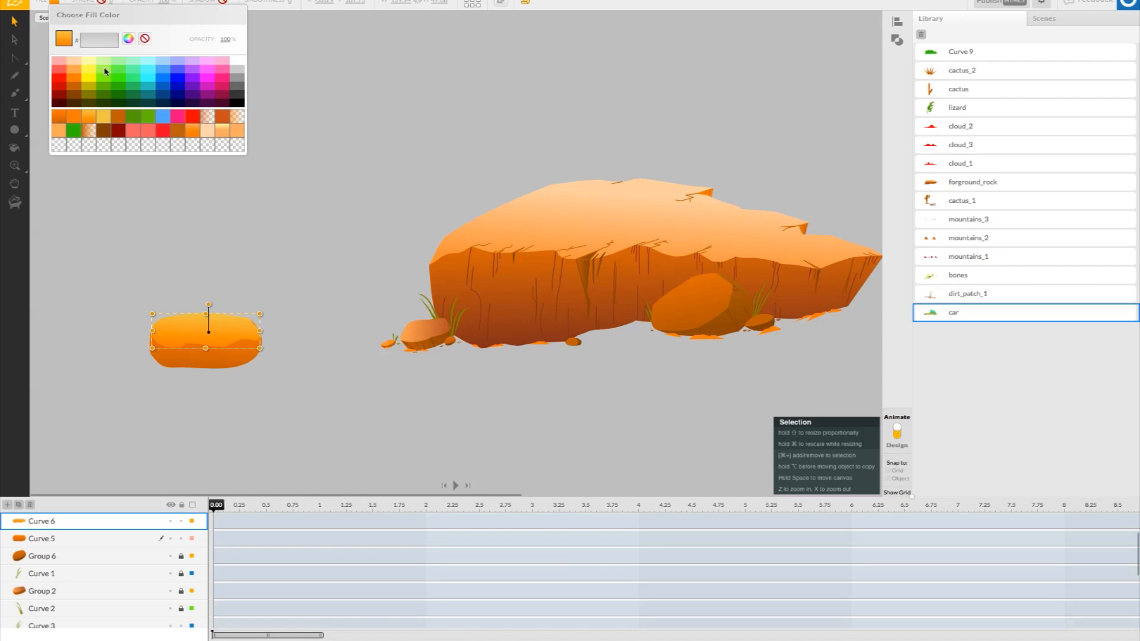
pyautogui.click(127, 40)
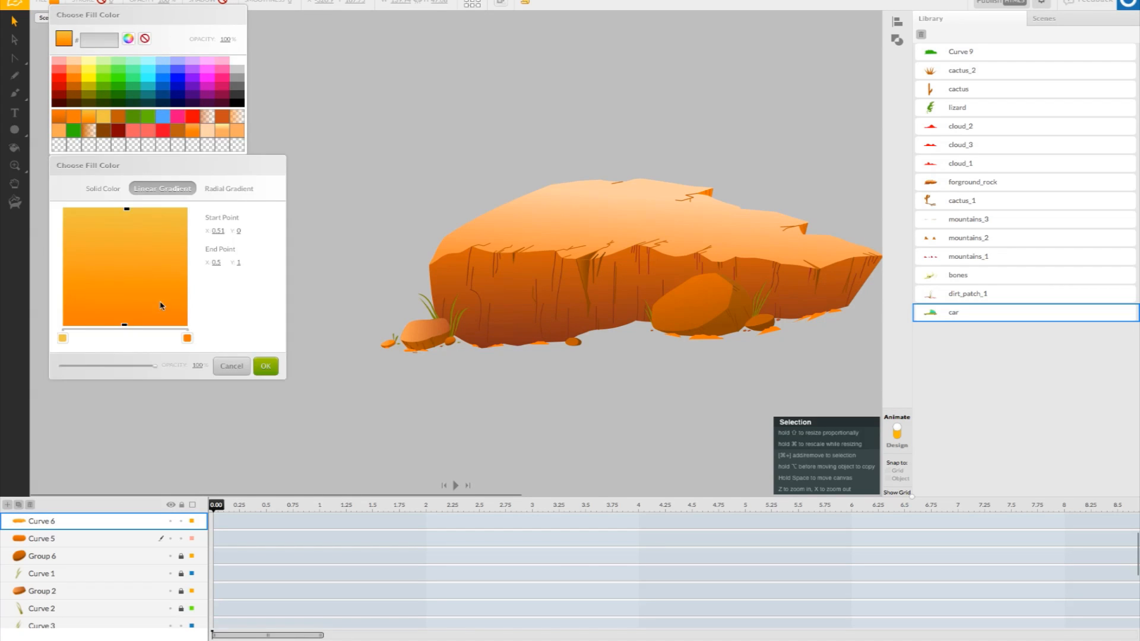
pyautogui.click(187, 339)
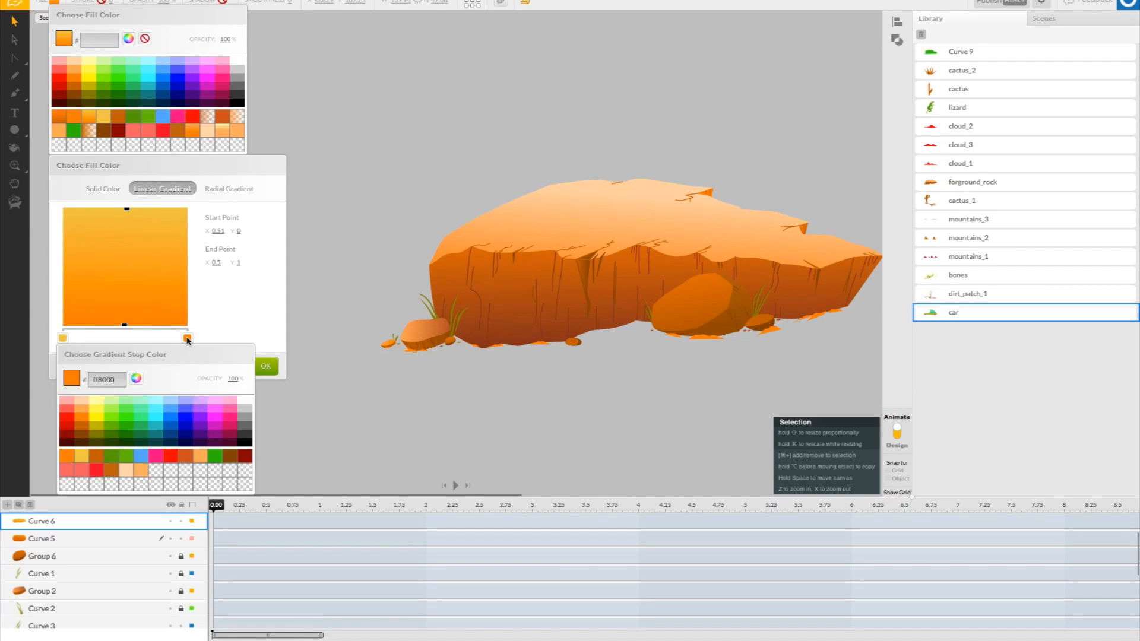
pyautogui.click(136, 381)
pyautogui.moveTo(199, 529); pyautogui.dragTo(194, 536)
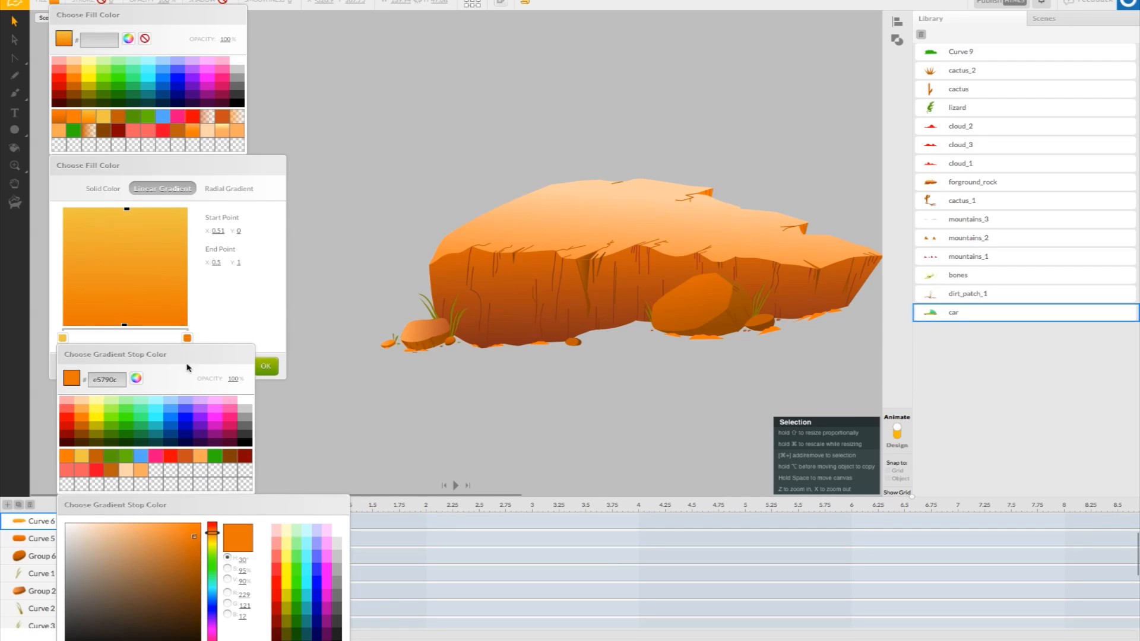
pyautogui.click(254, 344)
pyautogui.click(267, 366)
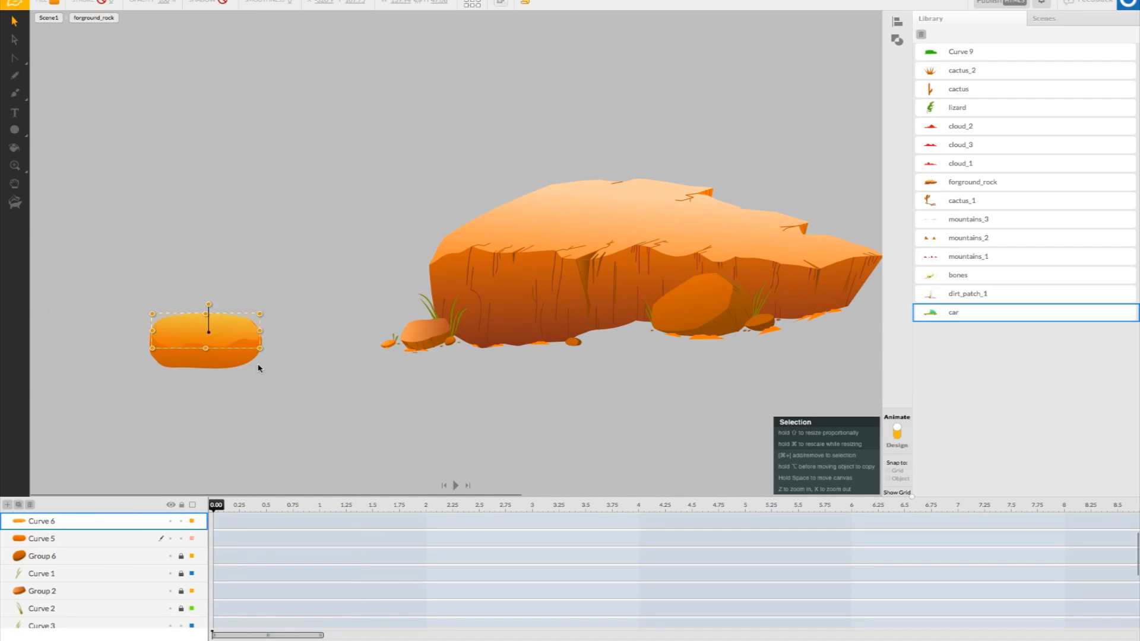
pyautogui.click(267, 392)
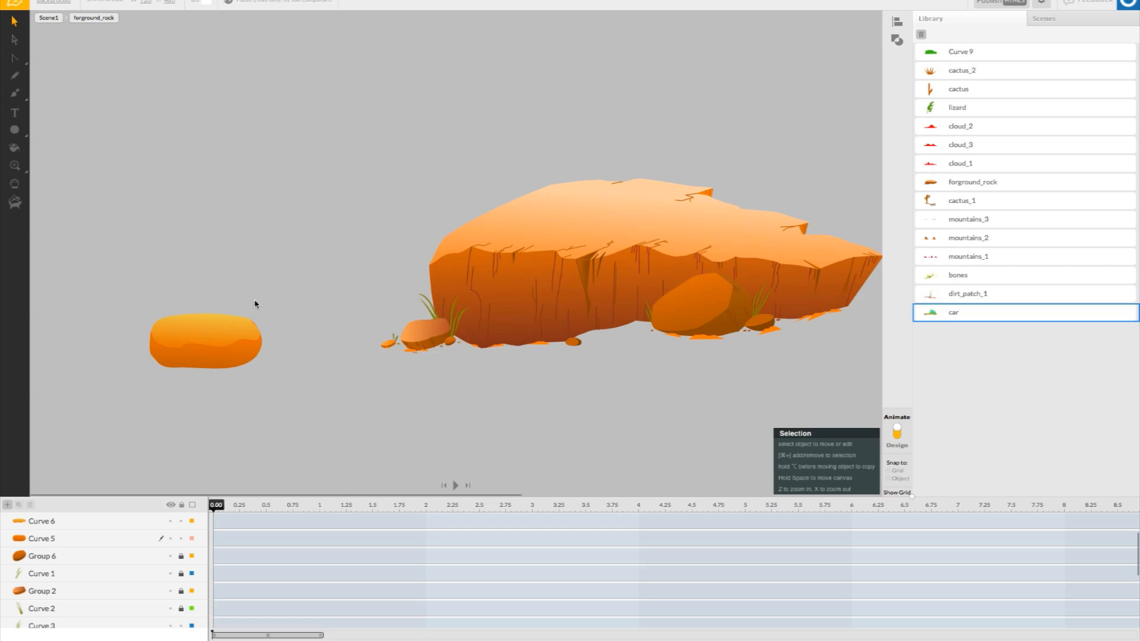
# - Change the end stop of the top face's gradient to a pale orange that contrasts with the base, and accept the fill
pyautogui.click(211, 334)
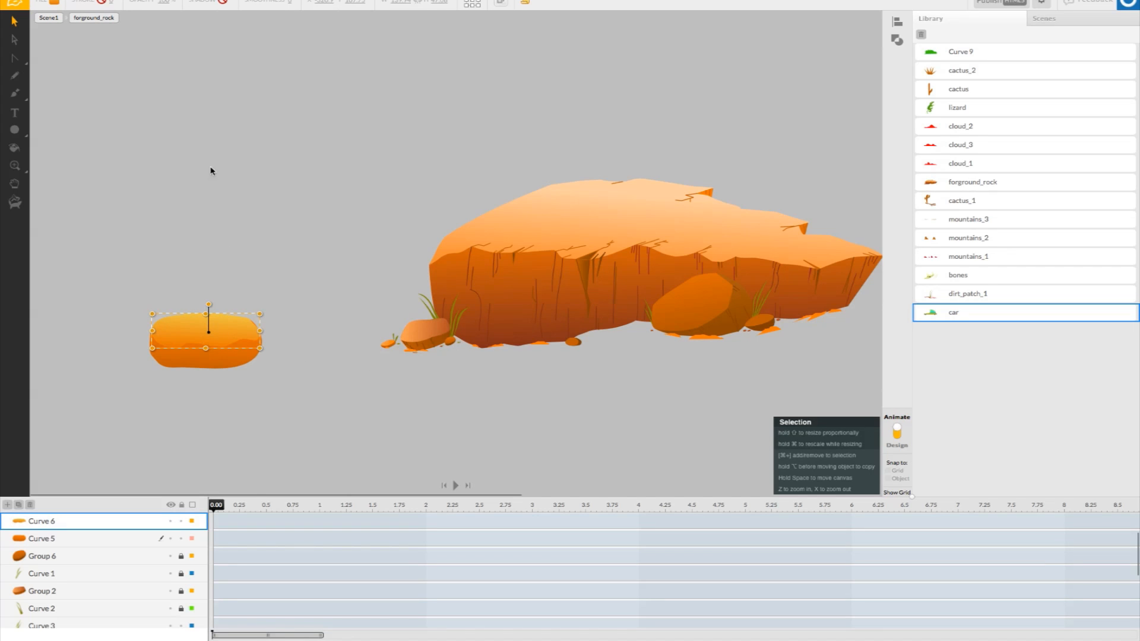
pyautogui.click(56, 3)
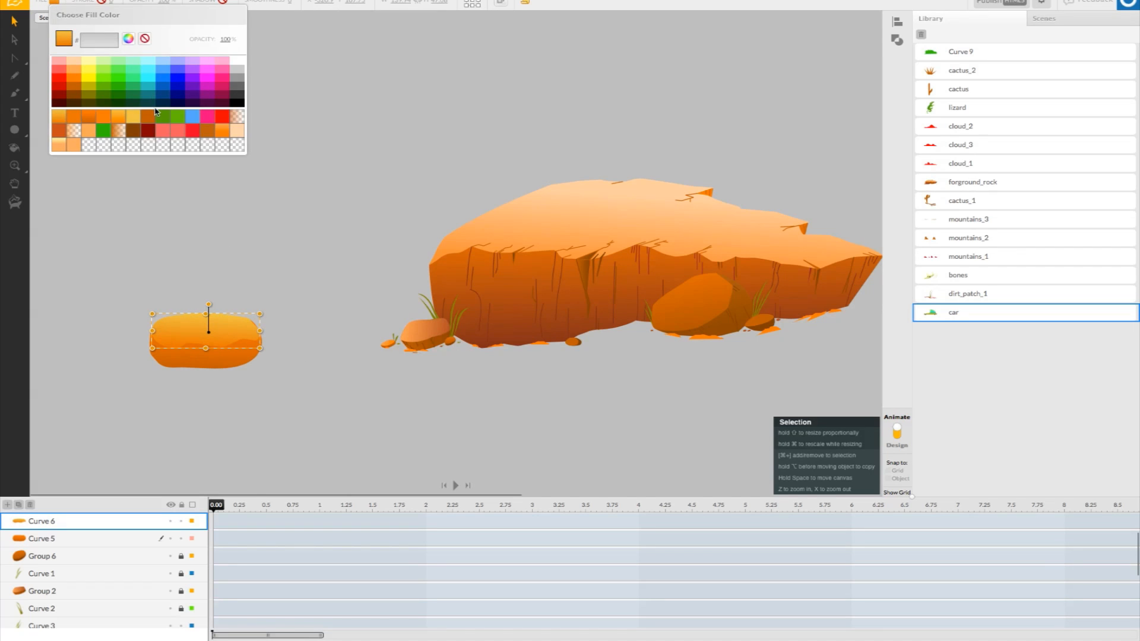
pyautogui.click(129, 42)
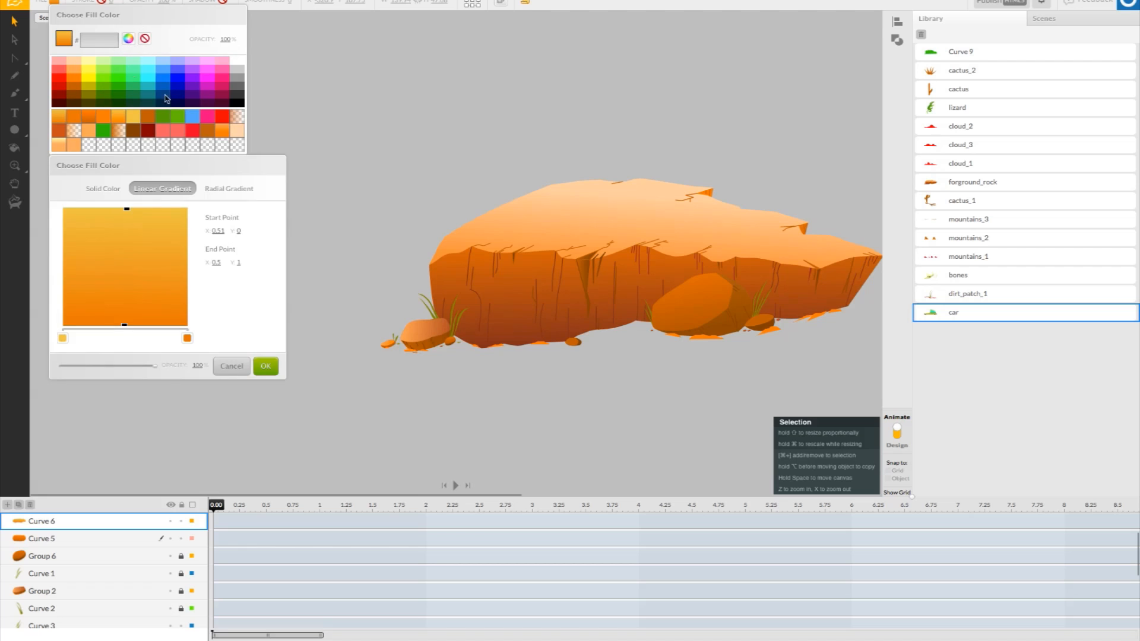
pyautogui.moveTo(208, 170); pyautogui.dragTo(487, 168)
pyautogui.click(468, 337)
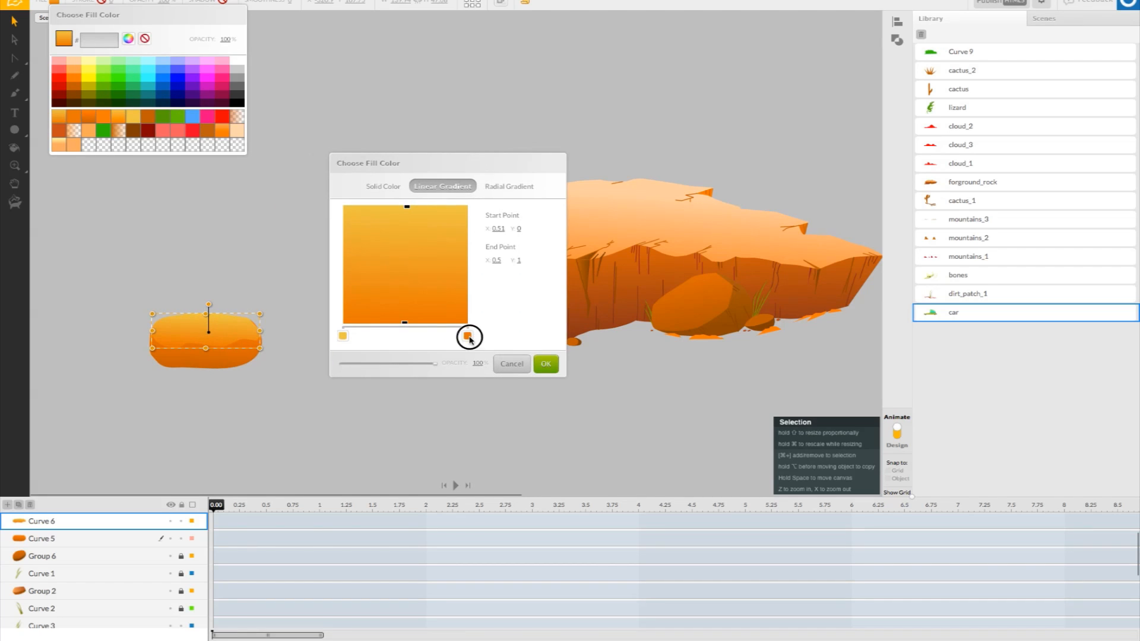
pyautogui.click(363, 409)
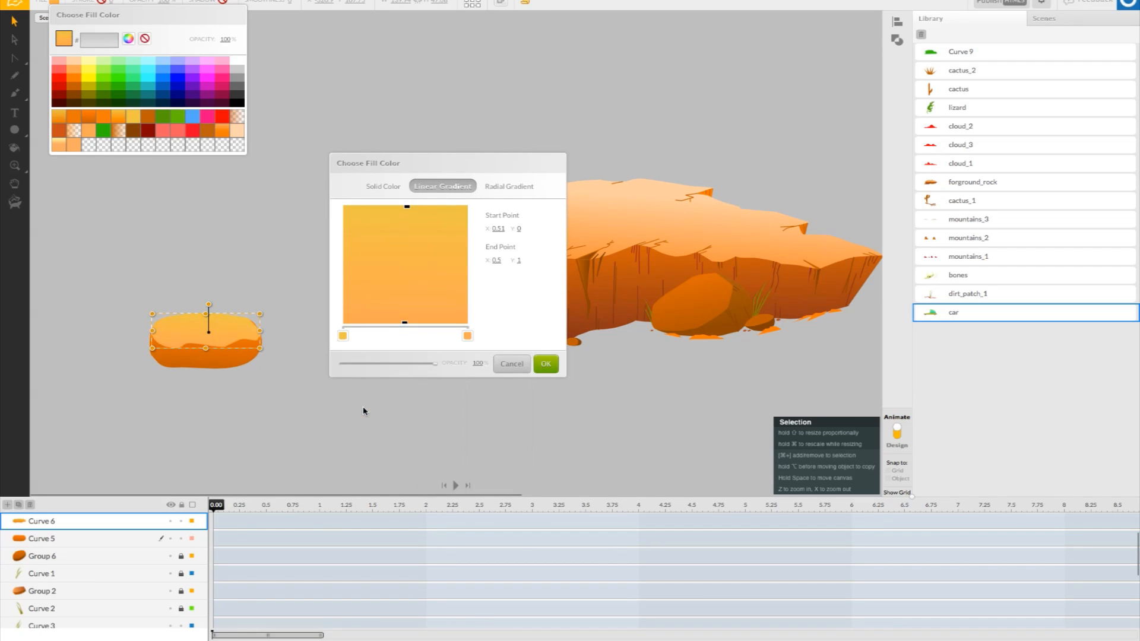
pyautogui.click(408, 305)
pyautogui.click(456, 339)
pyautogui.moveTo(455, 339)
pyautogui.mouseDown()
pyautogui.moveTo(415, 336)
pyautogui.moveTo(433, 336)
pyautogui.mouseUp()
pyautogui.click(546, 364)
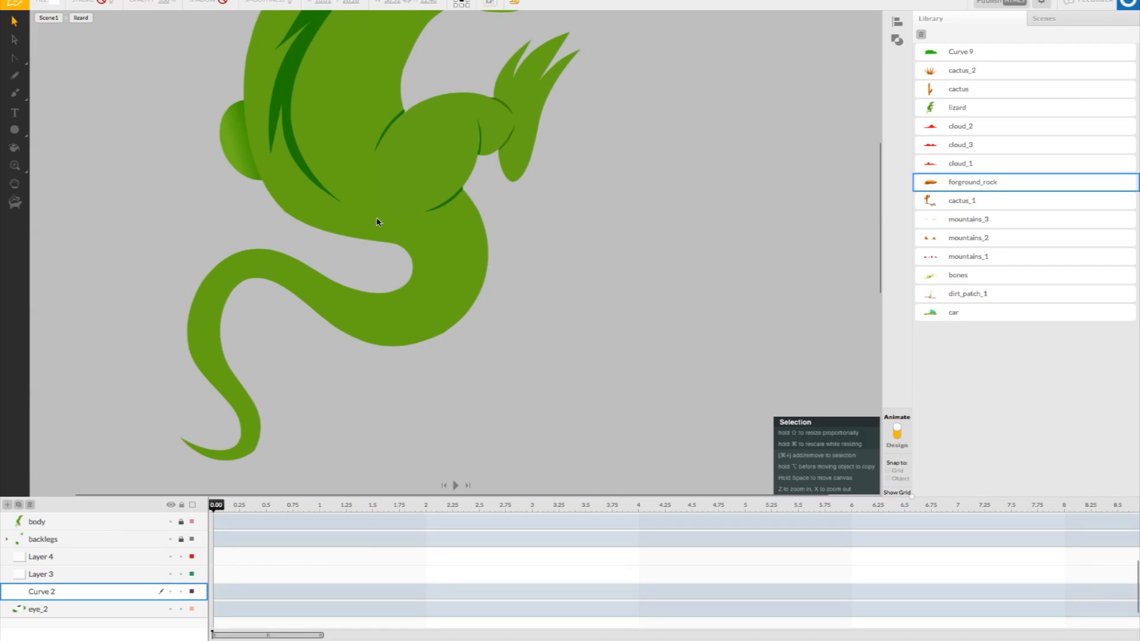
pyautogui.press('h')
pyautogui.scroll(5, 433, 301)
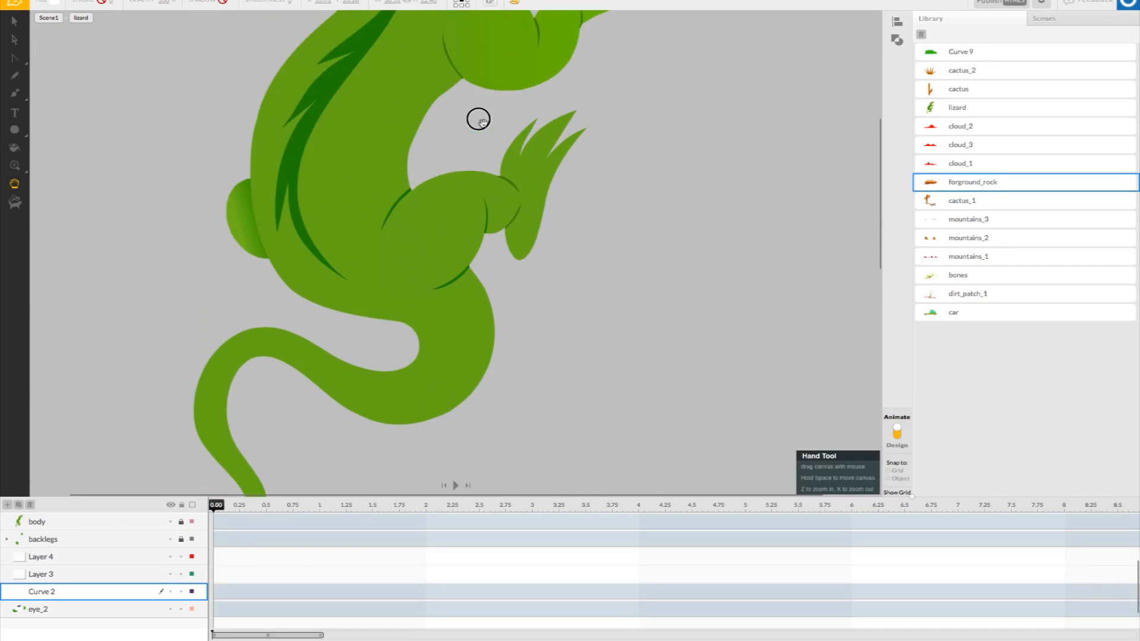
pyautogui.scroll(3, 501, 123)
pyautogui.moveTo(503, 112); pyautogui.dragTo(476, 209)
pyautogui.press('v')
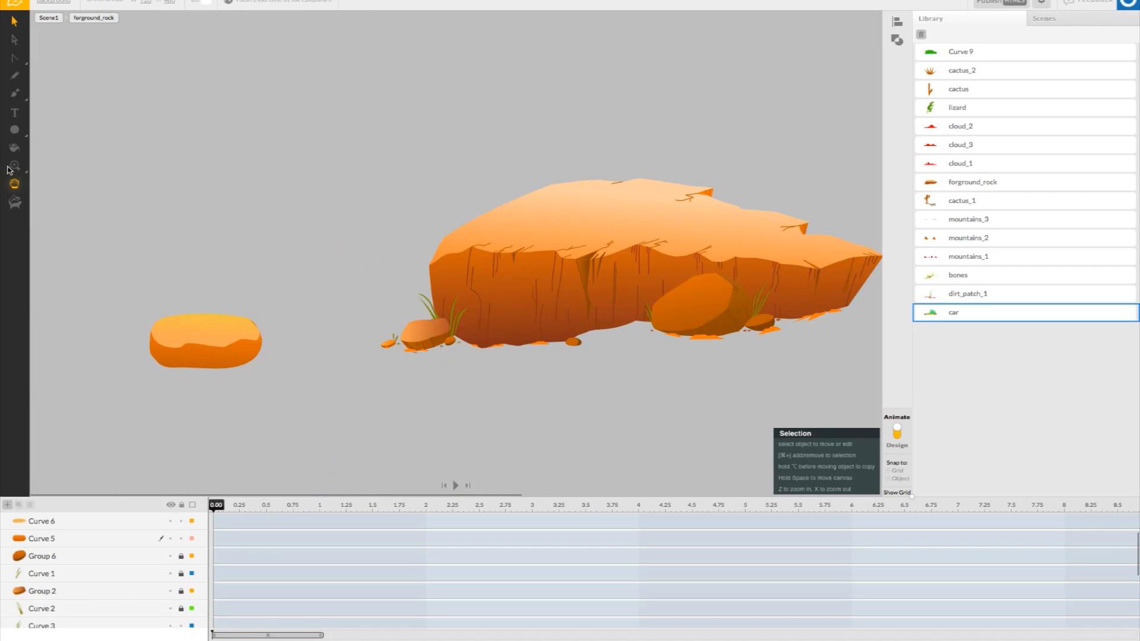
# - Choose the Line shape tool and add a new empty layer above the existing forground_rock layers
pyautogui.press('z')
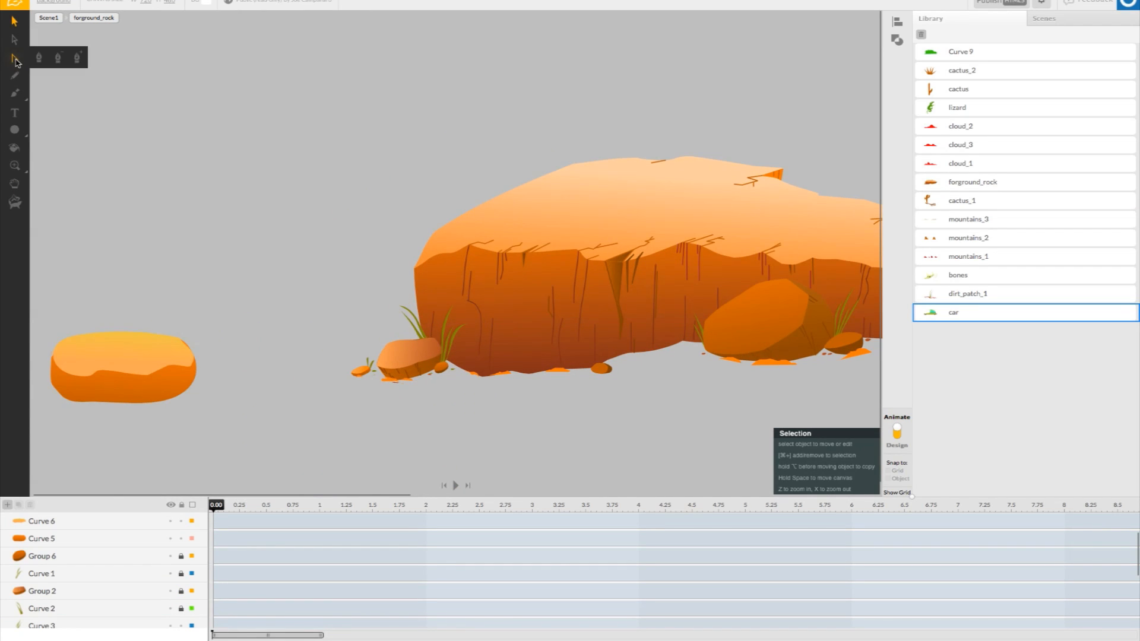
pyautogui.click(15, 57)
pyautogui.click(16, 128)
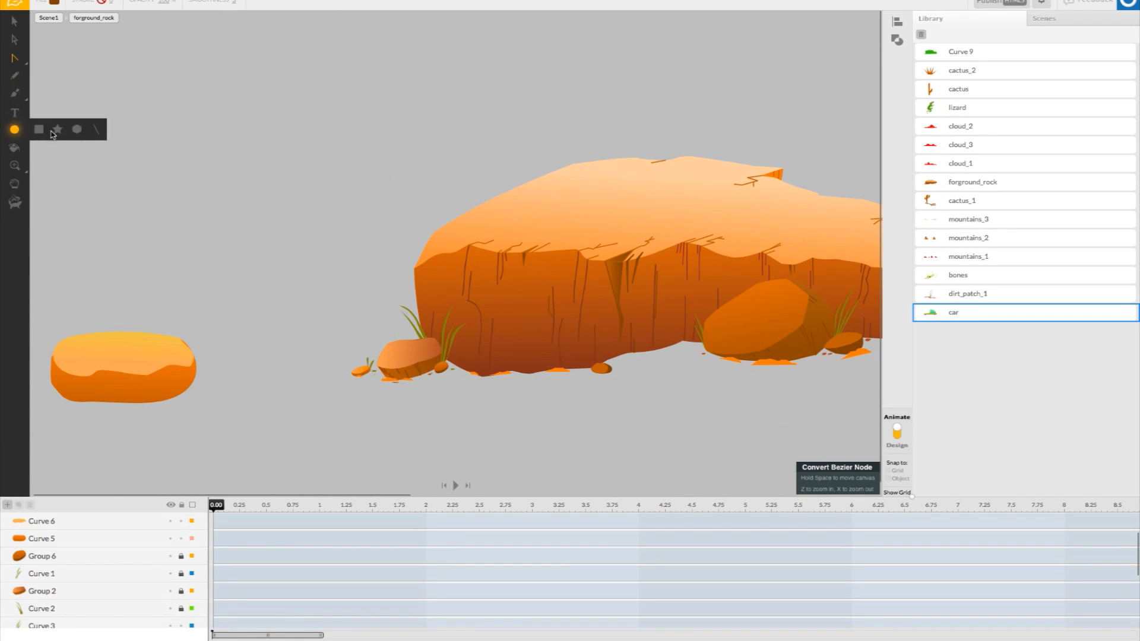
pyautogui.click(95, 134)
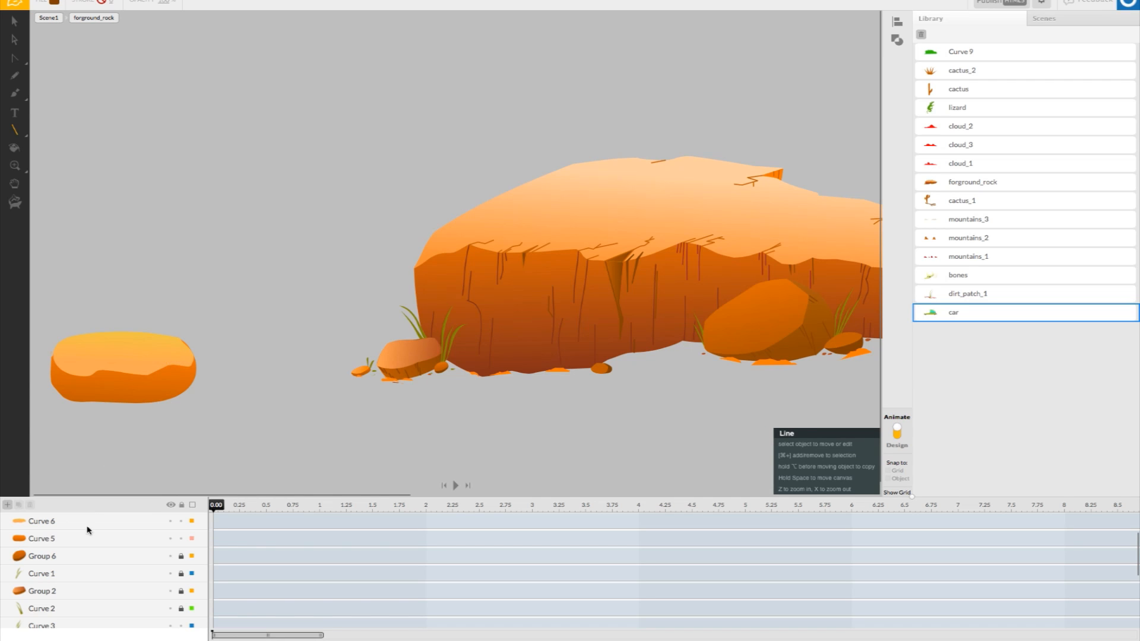
pyautogui.click(7, 505)
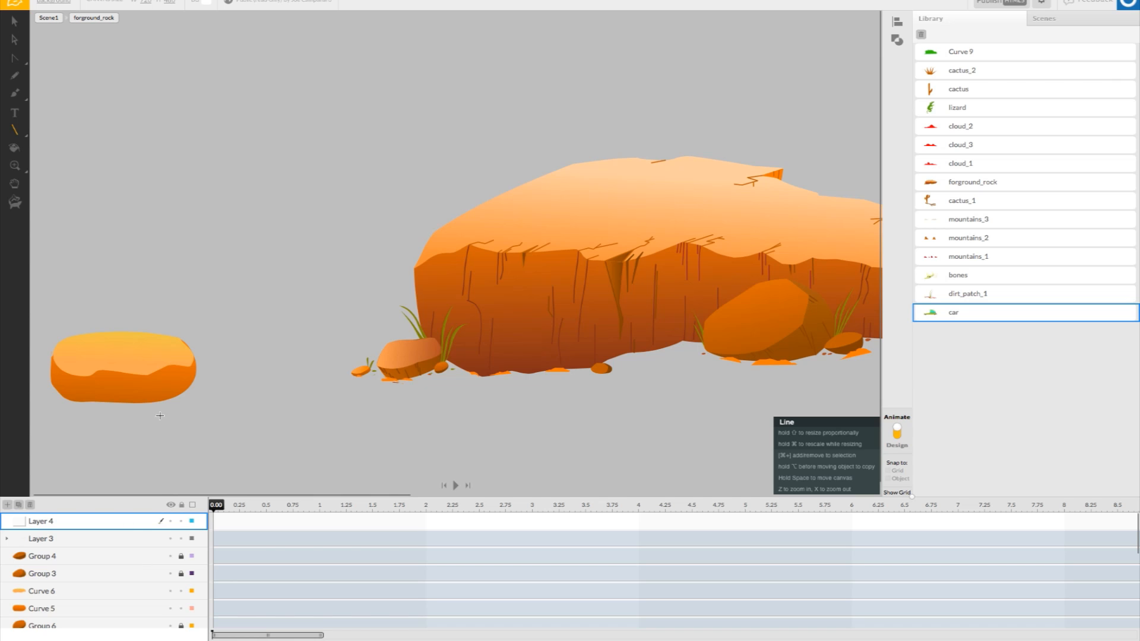
# - Draw a narrow dark brown wedge-shaped crack on the right side of the small rock's front face and nudge it slightly right
pyautogui.moveTo(172, 366); pyautogui.dragTo(169, 383)
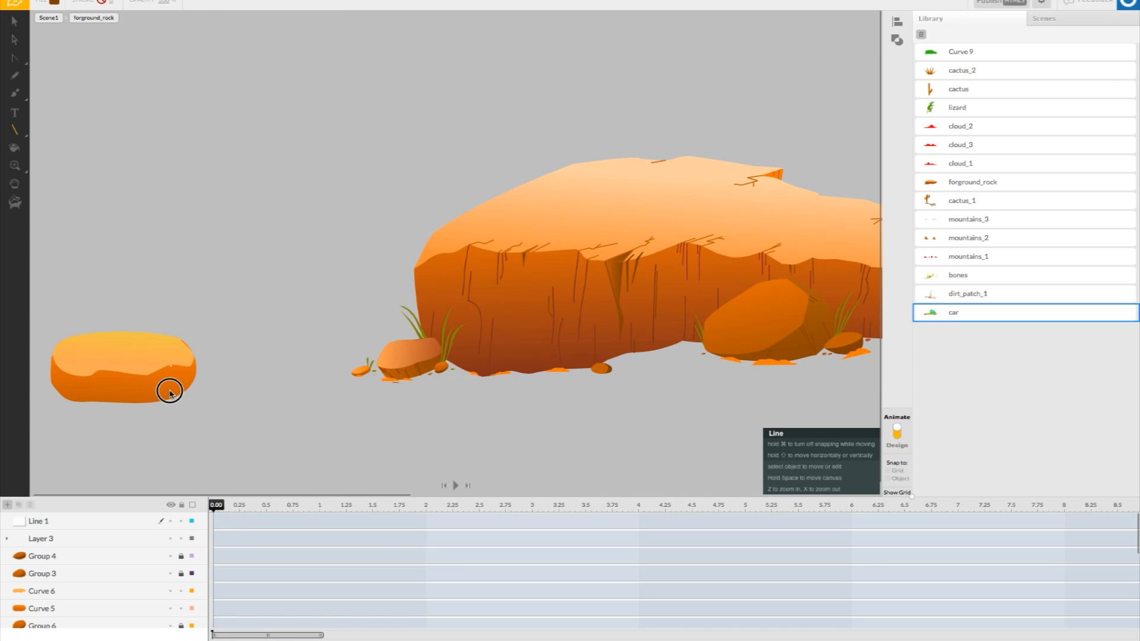
pyautogui.click(168, 387)
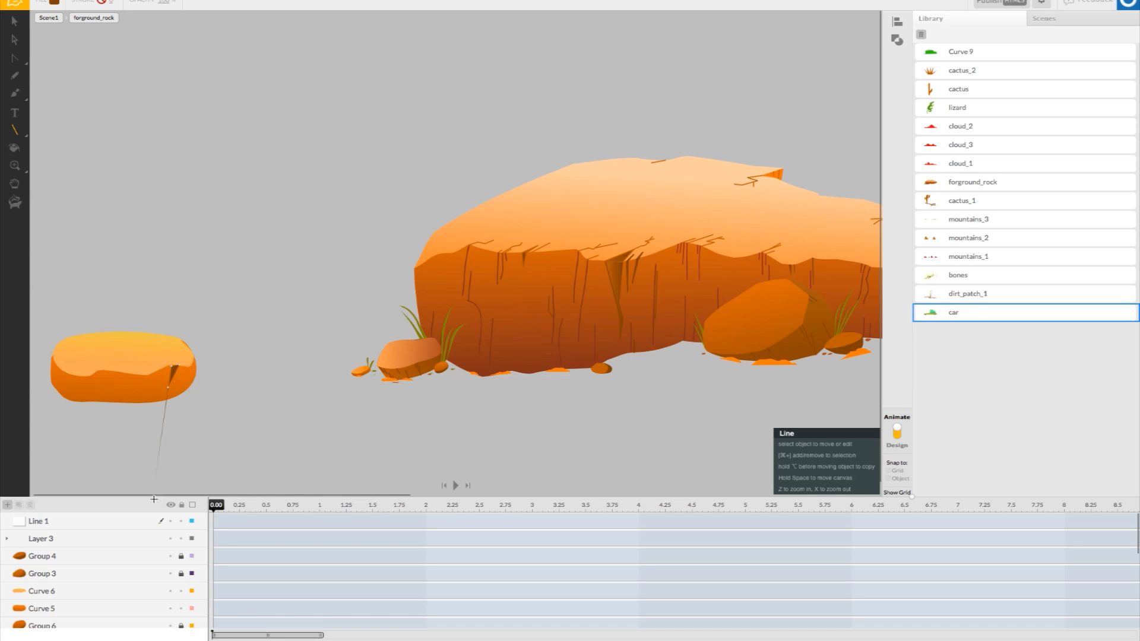
pyautogui.click(163, 367)
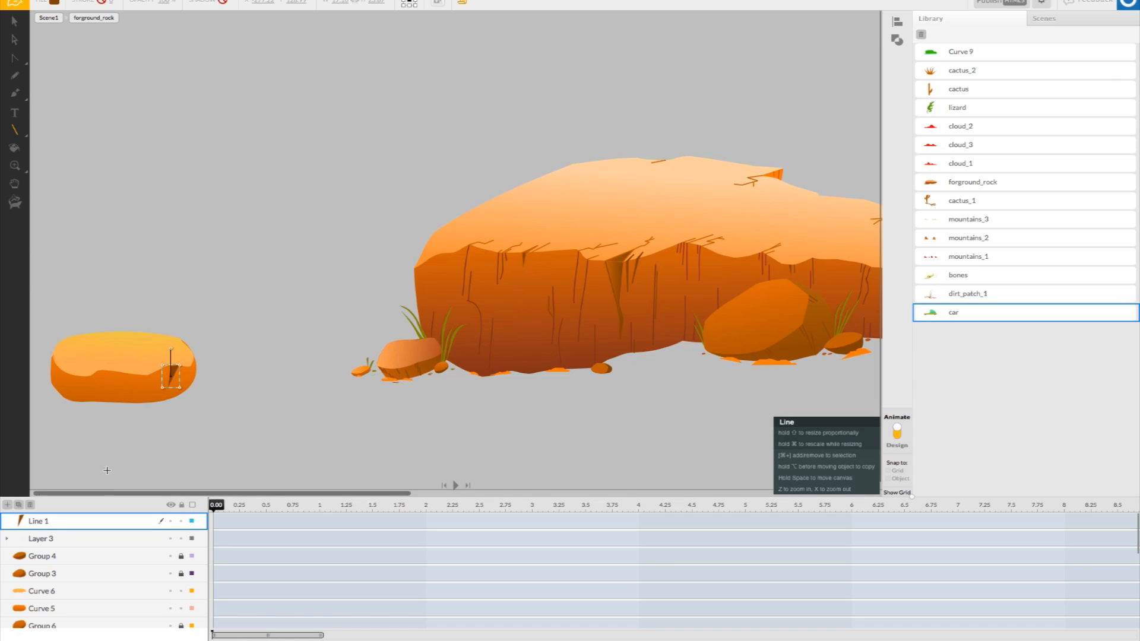
pyautogui.click(14, 23)
pyautogui.click(211, 351)
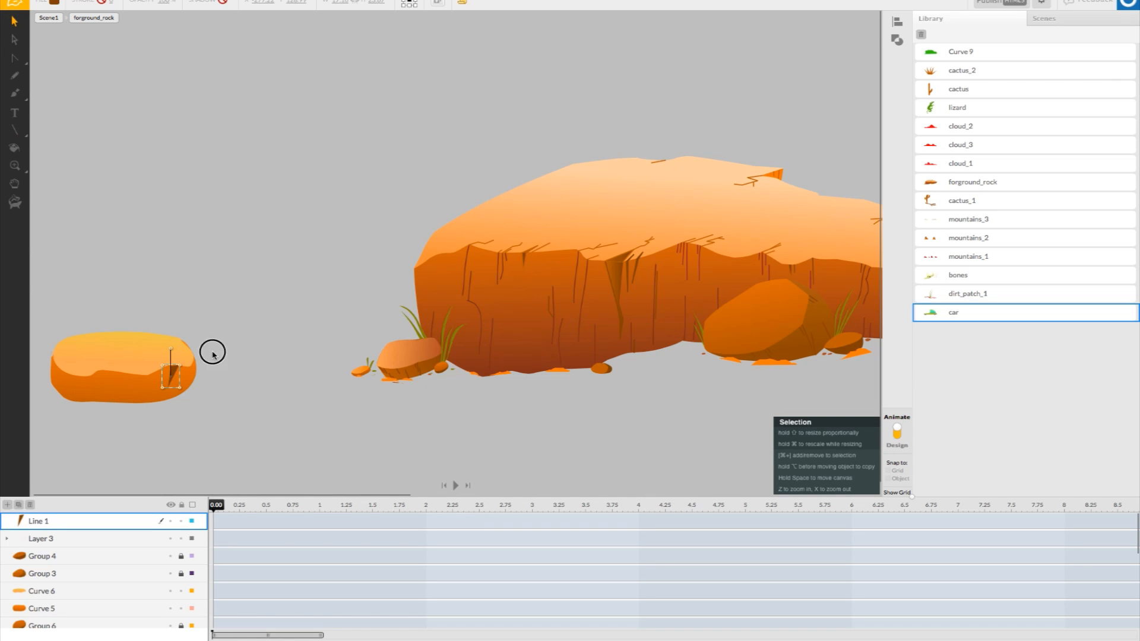
pyautogui.moveTo(174, 370); pyautogui.dragTo(176, 371)
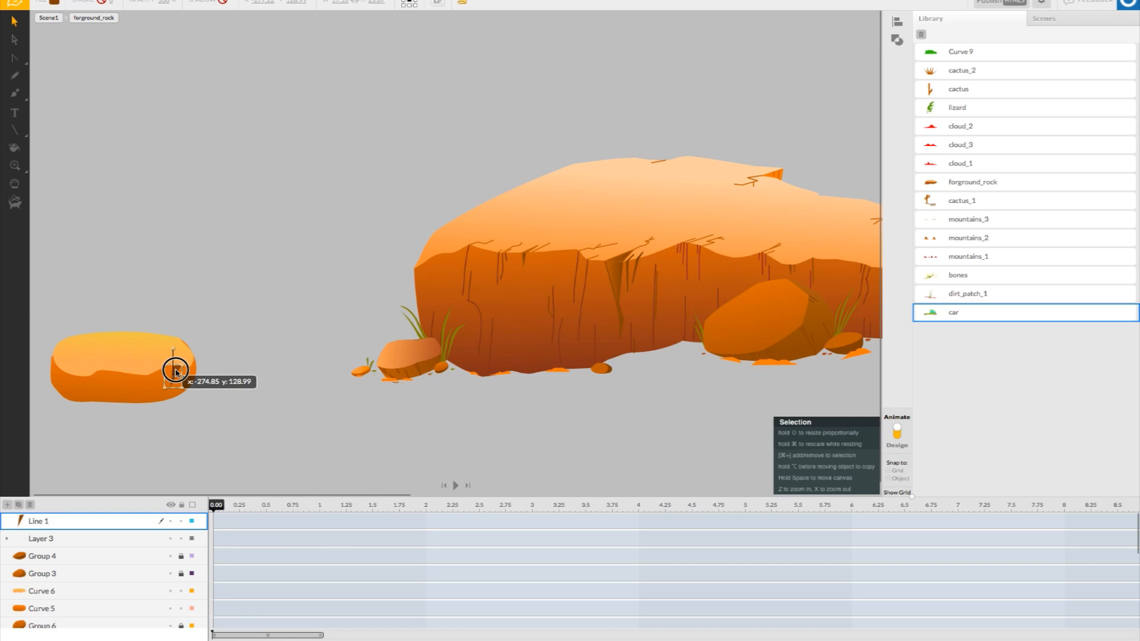
pyautogui.click(221, 363)
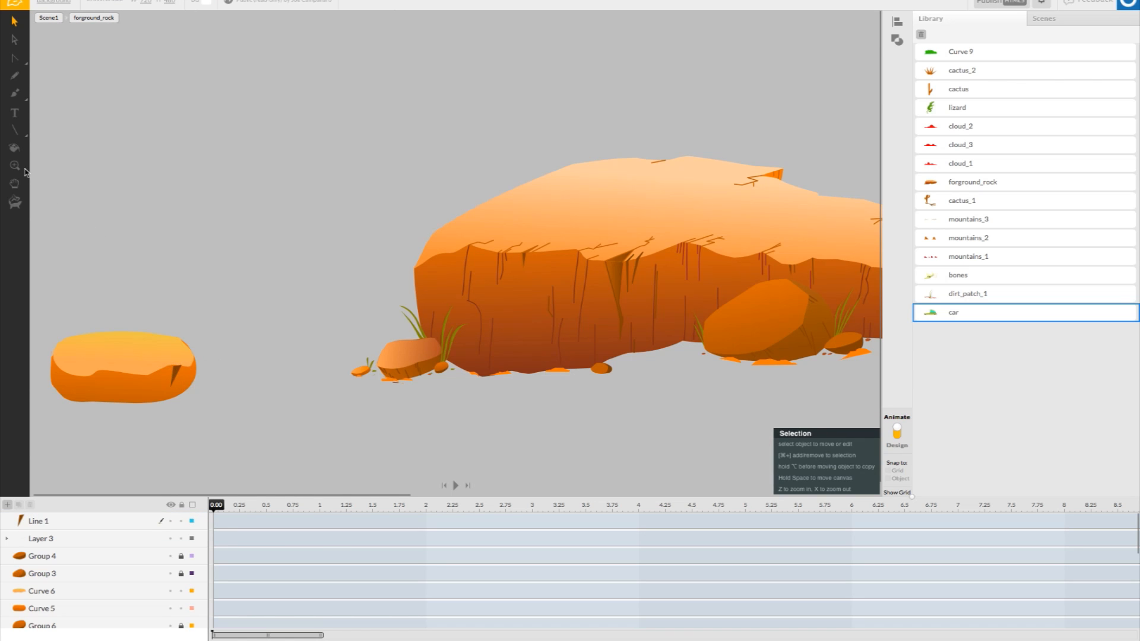
# - Draw a second thin brown crack piece running from the top of the wedge diagonally up onto the rock's top face
pyautogui.click(24, 130)
pyautogui.moveTo(181, 366); pyautogui.dragTo(160, 350)
pyautogui.click(181, 364)
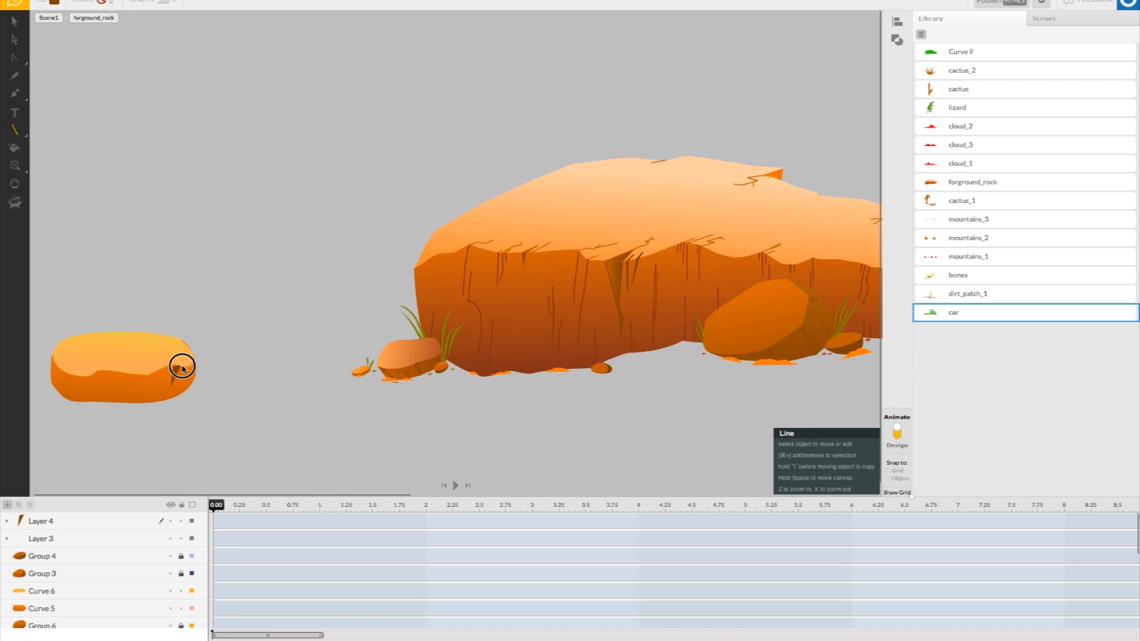
pyautogui.click(166, 351)
pyautogui.click(180, 365)
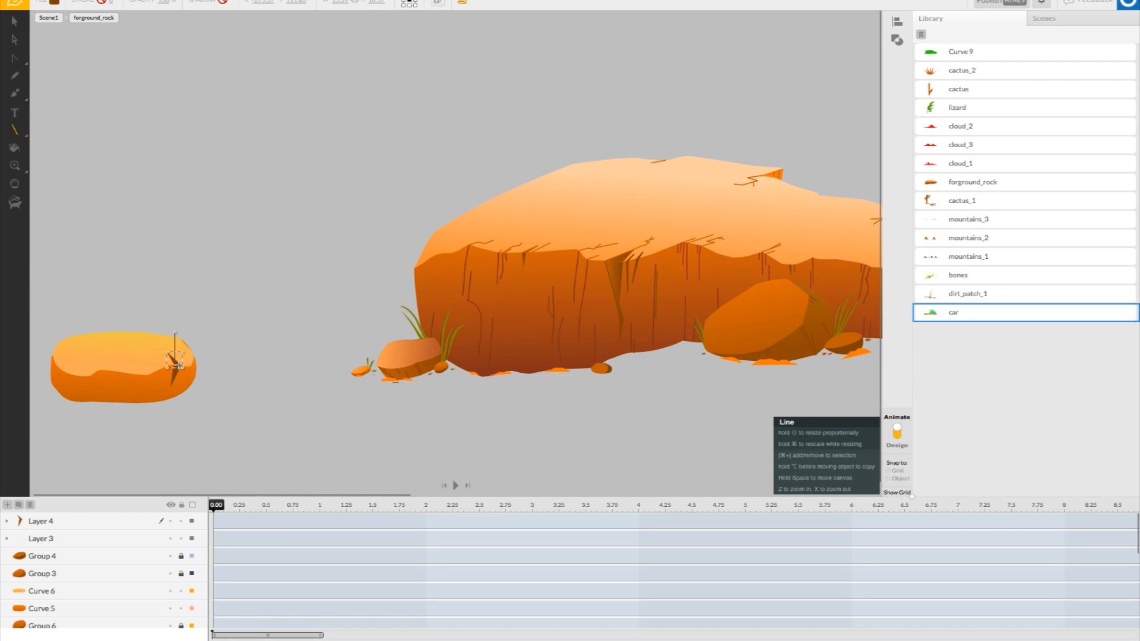
# - Curve the end of the upper crack piece with the Convert Bezier Node tool
pyautogui.moveTo(17, 59)
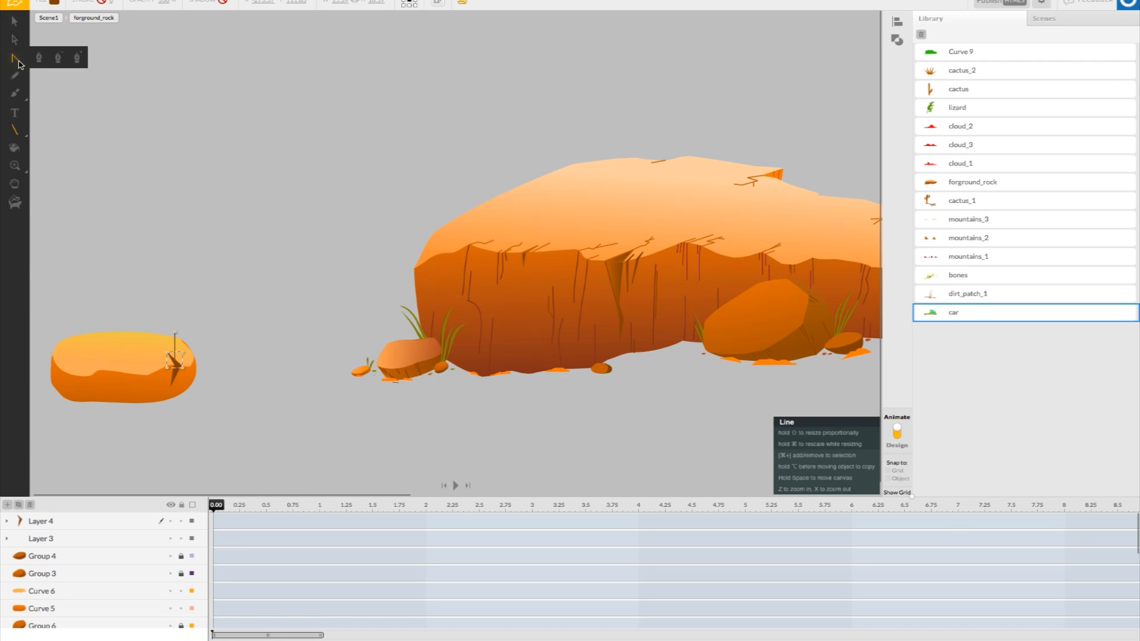
pyautogui.click(57, 59)
pyautogui.moveTo(170, 354)
pyautogui.mouseDown()
pyautogui.moveTo(175, 364)
pyautogui.moveTo(164, 359)
pyautogui.mouseUp()
pyautogui.click(232, 331)
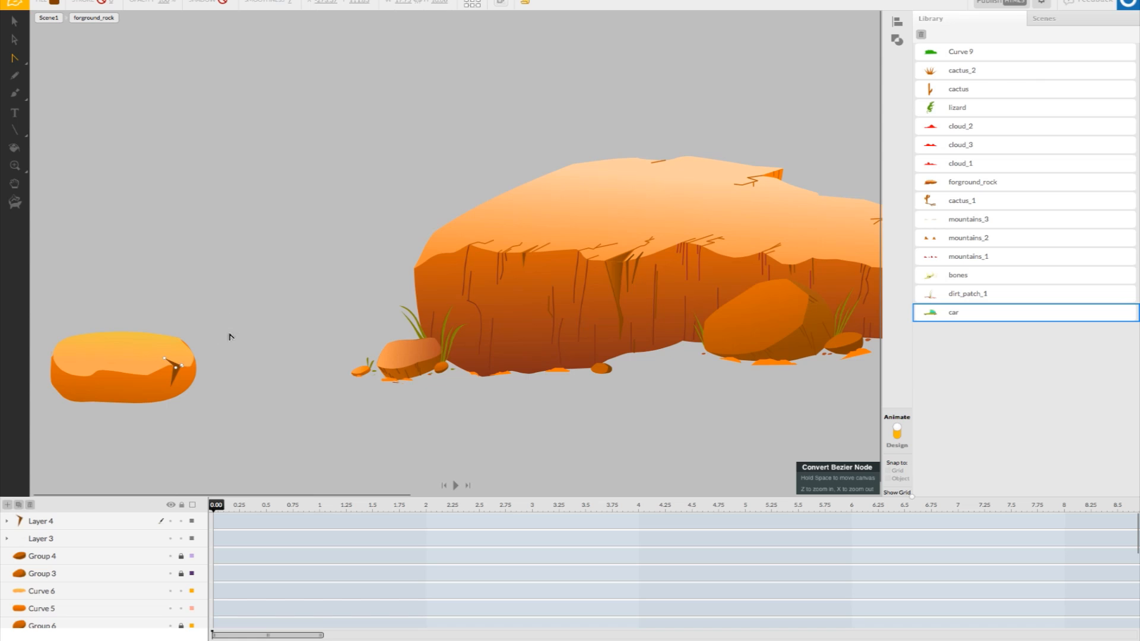
# - Give the upper crack piece a linear gradient fill and change the gradient's black stop to bright orange
pyautogui.click(178, 376)
pyautogui.click(54, 2)
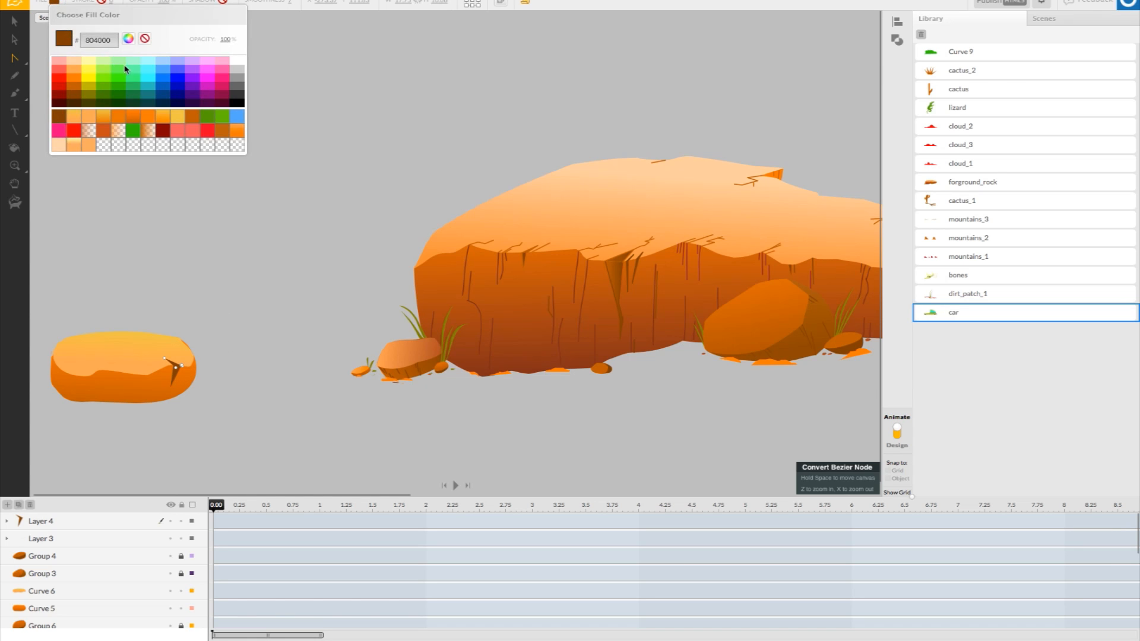
pyautogui.click(129, 39)
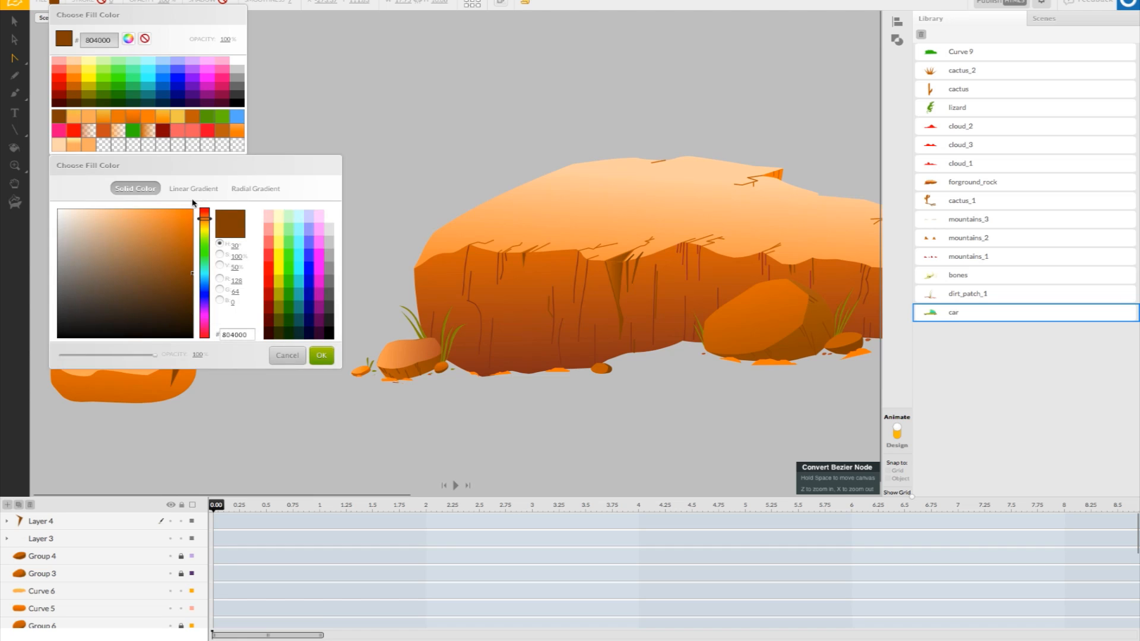
pyautogui.click(193, 188)
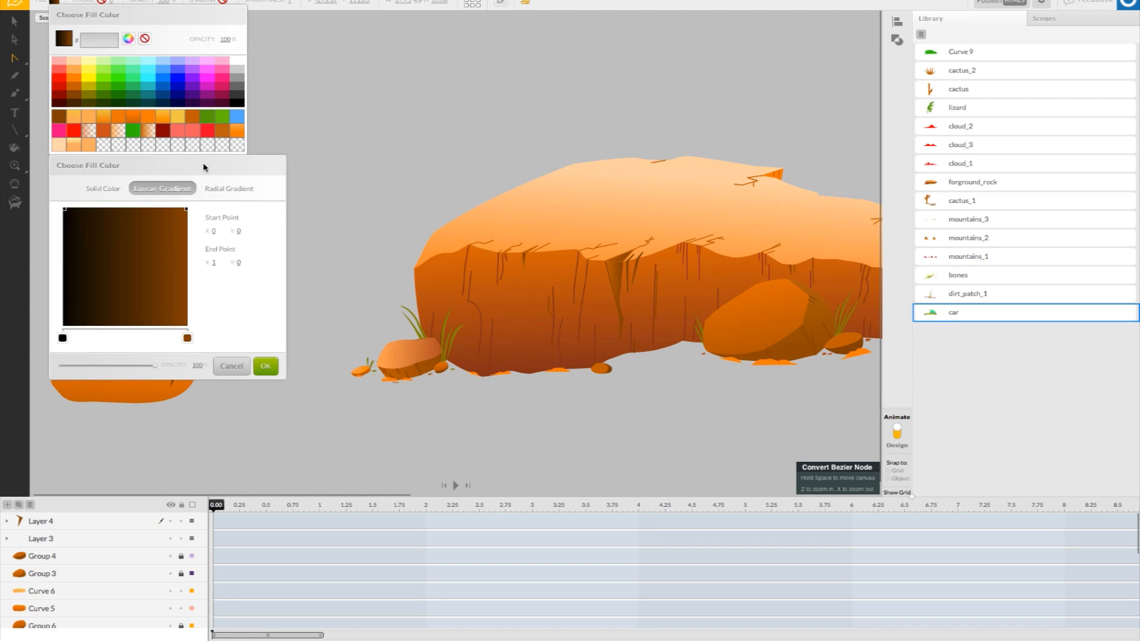
pyautogui.moveTo(203, 168); pyautogui.dragTo(494, 153)
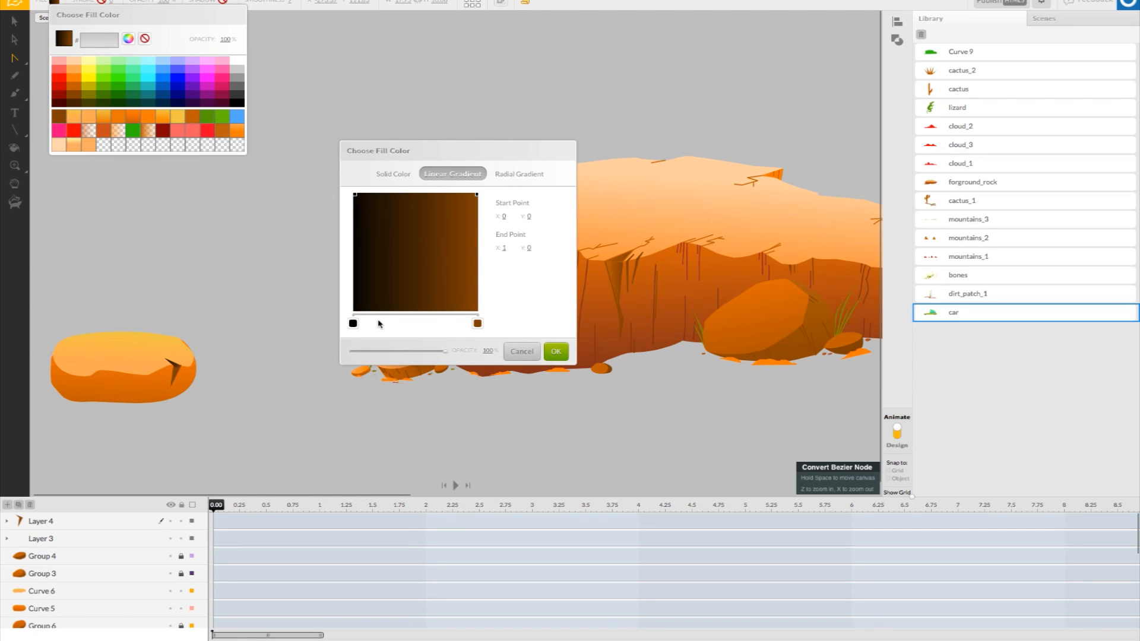
pyautogui.click(354, 323)
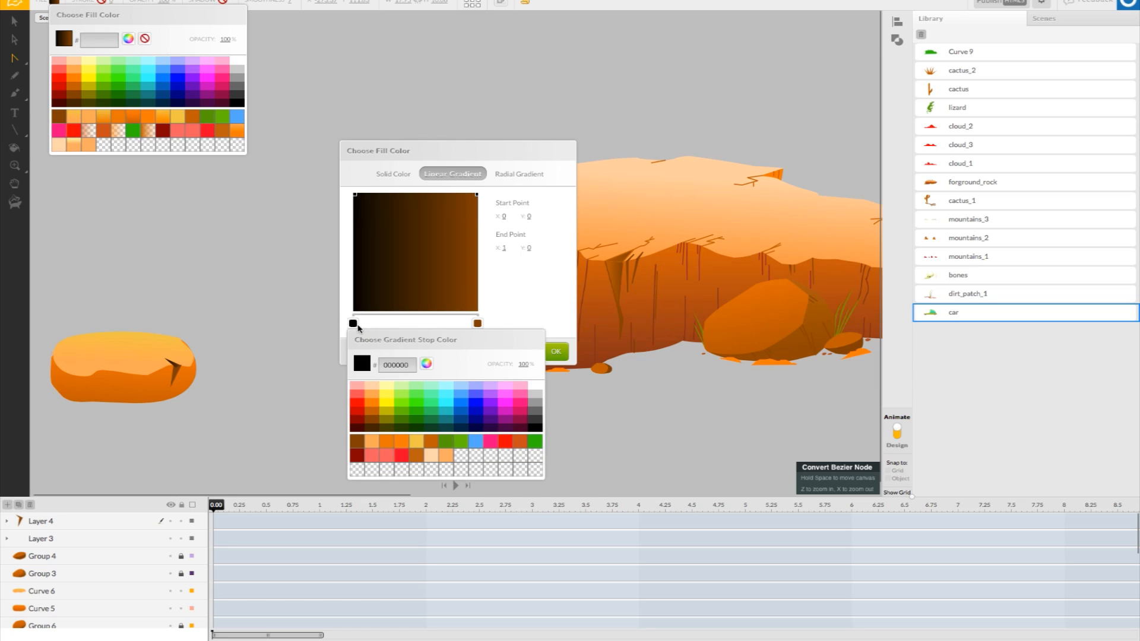
pyautogui.click(374, 401)
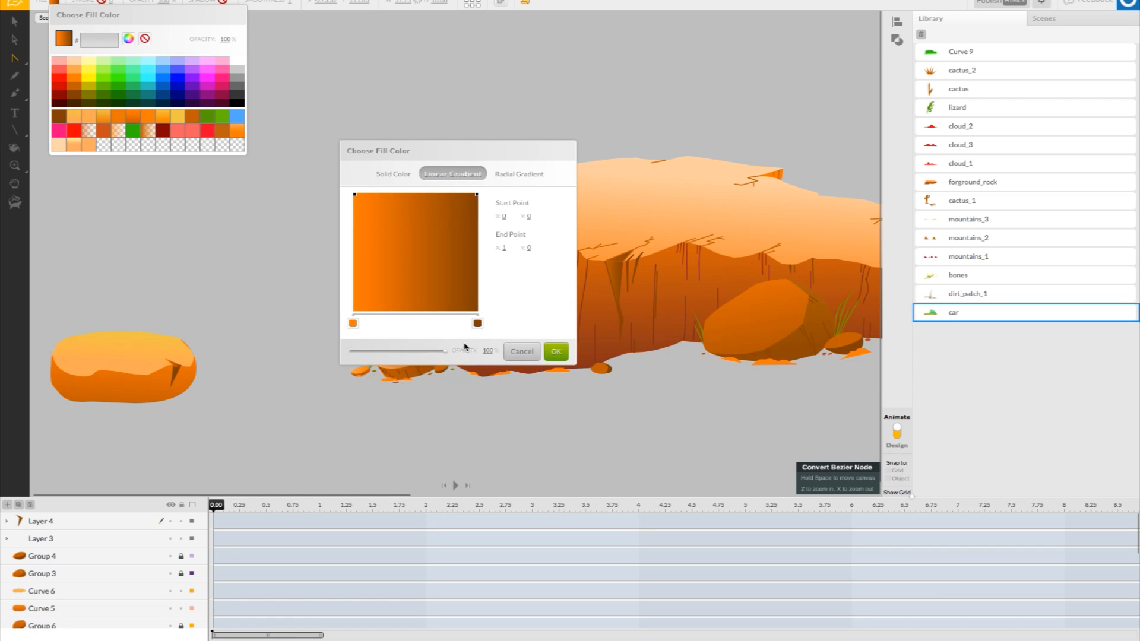
# - Swap the gradient's stops so it starts brown and ends orange, and accept the fill
pyautogui.moveTo(477, 324); pyautogui.dragTo(417, 324)
pyautogui.click(515, 323)
pyautogui.moveTo(515, 323); pyautogui.dragTo(535, 323)
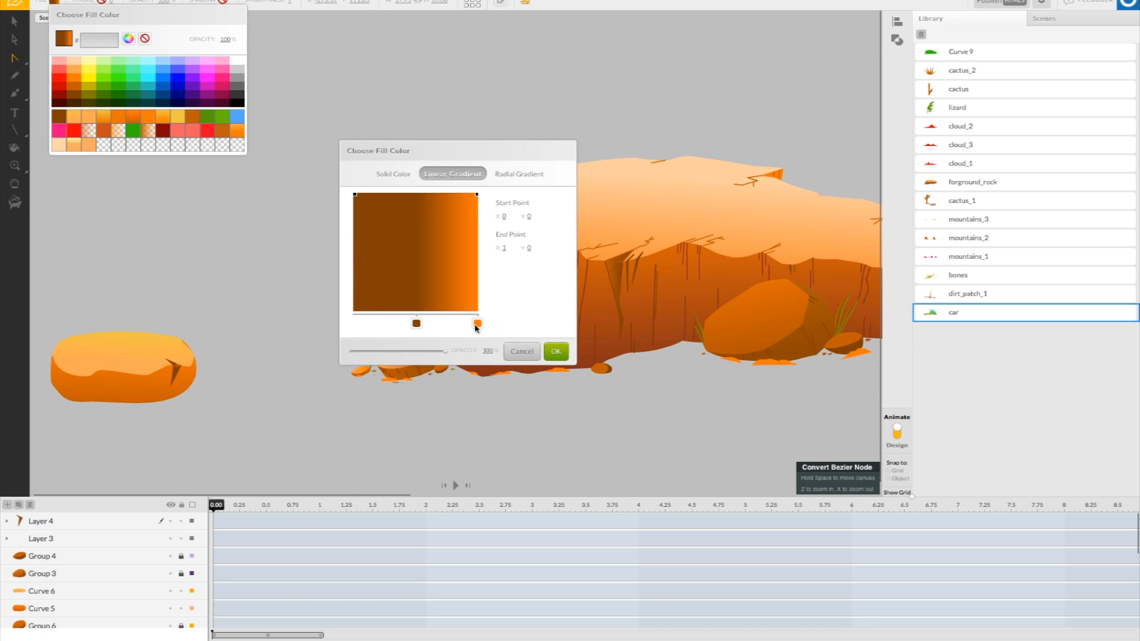
pyautogui.moveTo(416, 324); pyautogui.dragTo(287, 325)
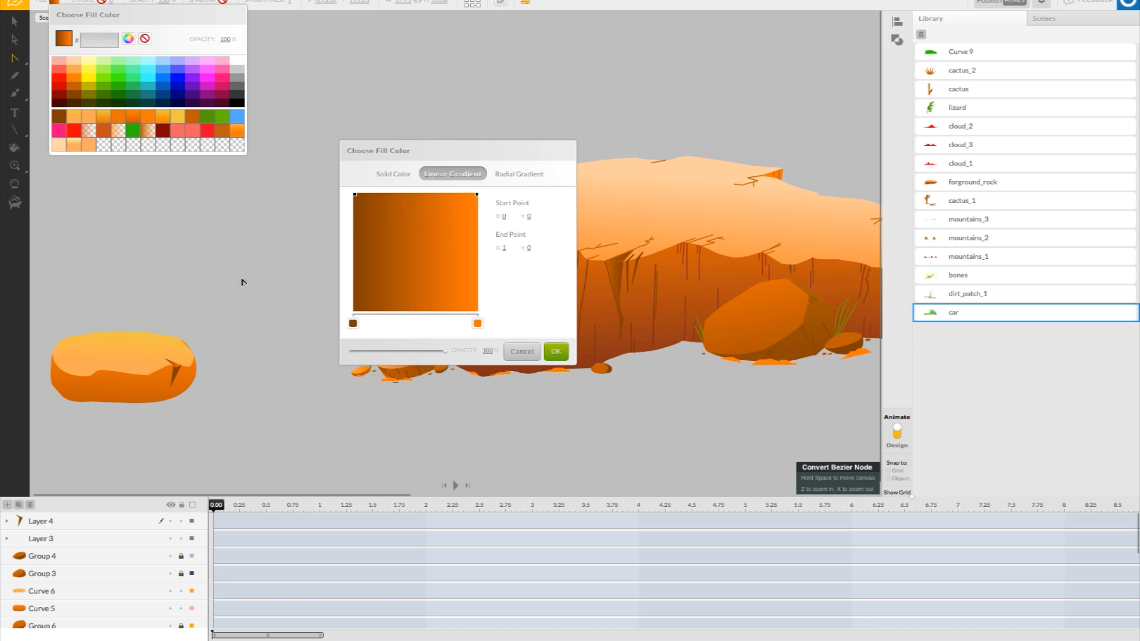
pyautogui.click(556, 351)
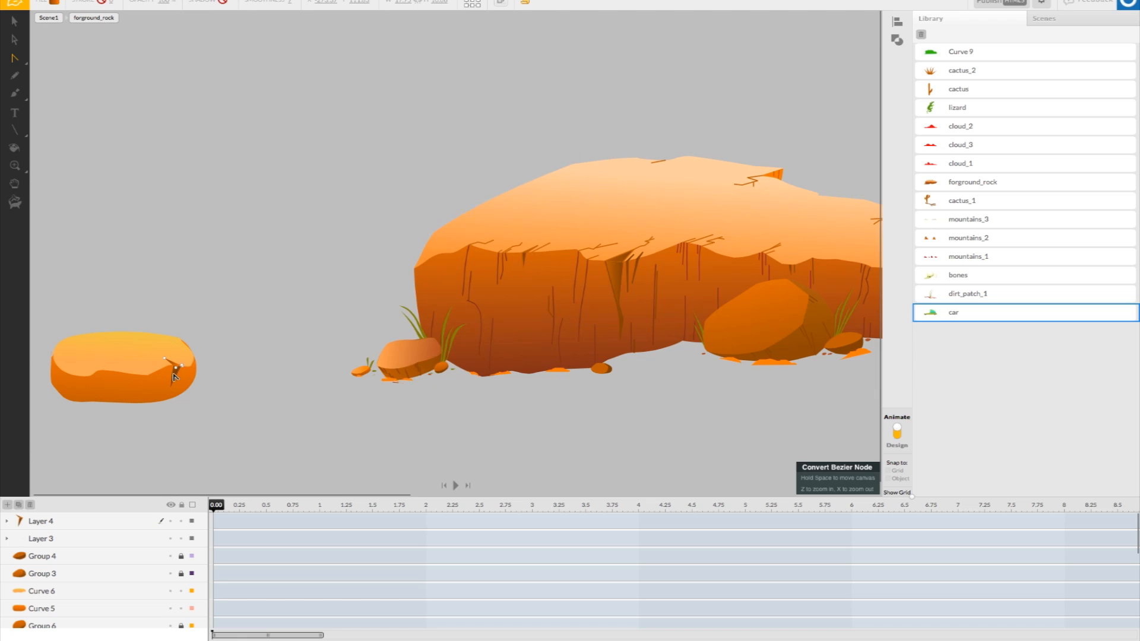
# - Apply the same brown-to-orange gradient to the lower crack wedge on the front face
pyautogui.click(173, 374)
pyautogui.click(55, 2)
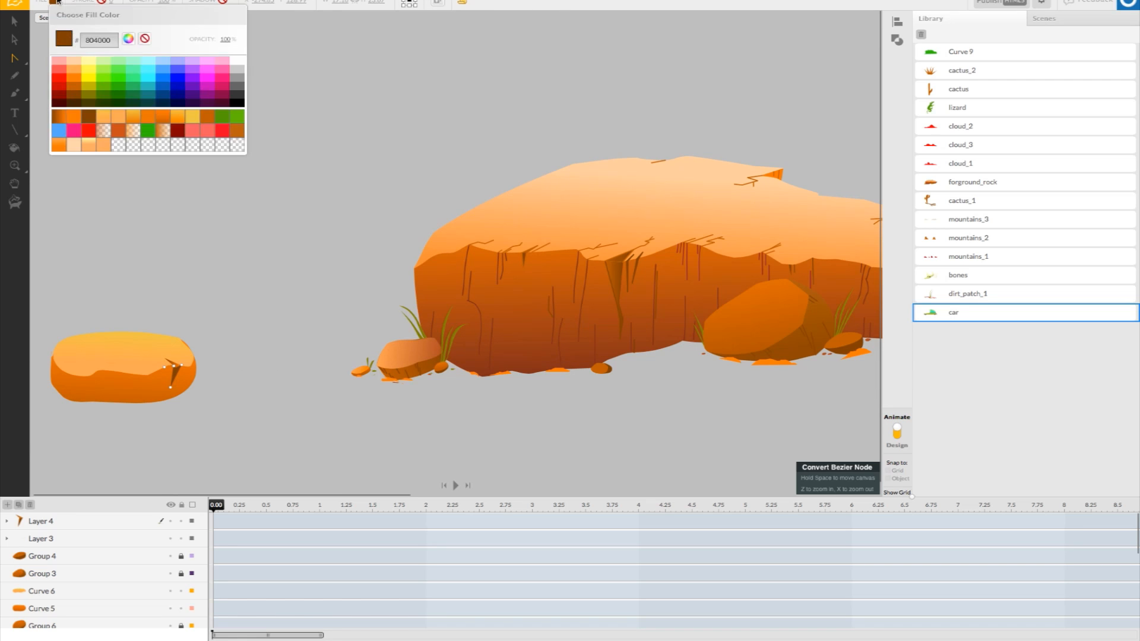
pyautogui.click(56, 119)
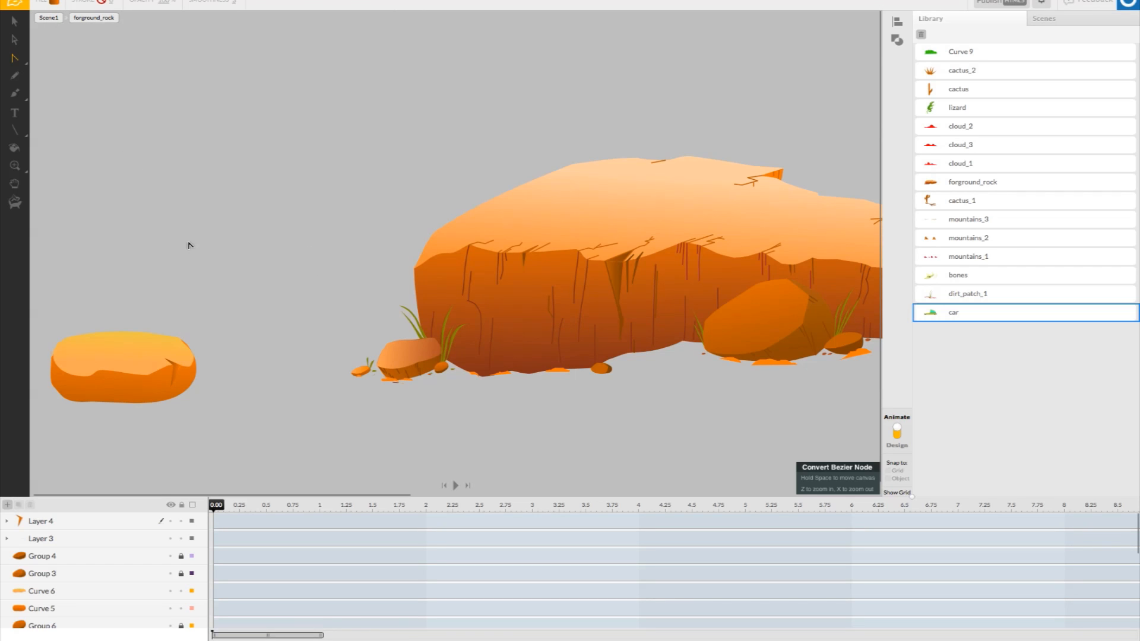
# - Draw a short vertical crack line on the front face's left half, with a brown stroke and no fill, and discard any stray lines
pyautogui.click(15, 130)
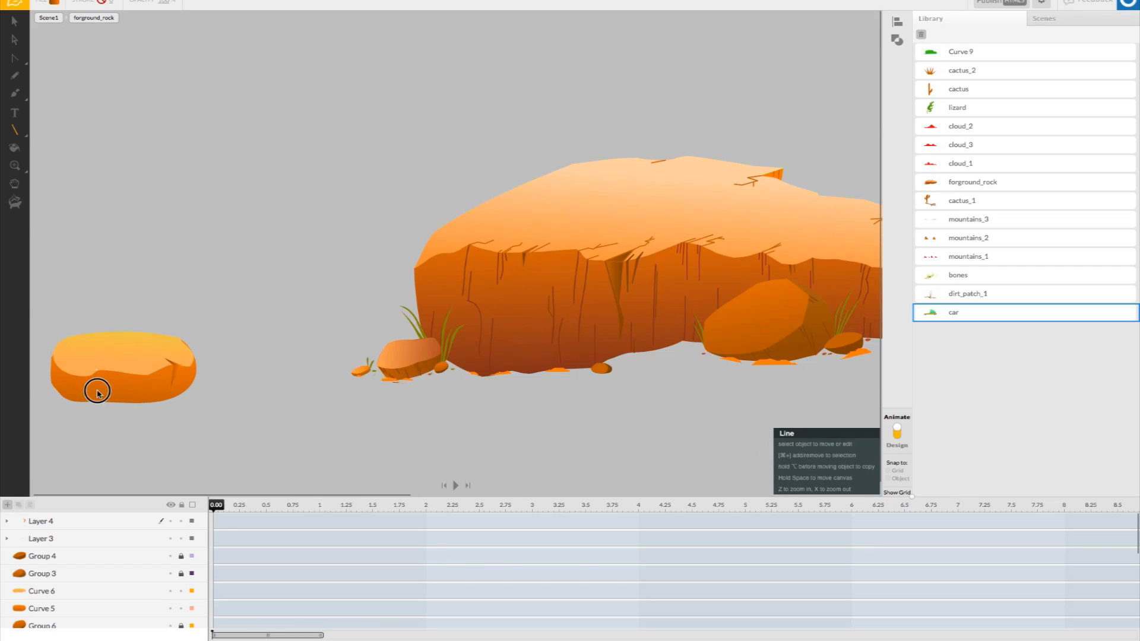
pyautogui.moveTo(97, 390); pyautogui.dragTo(97, 352)
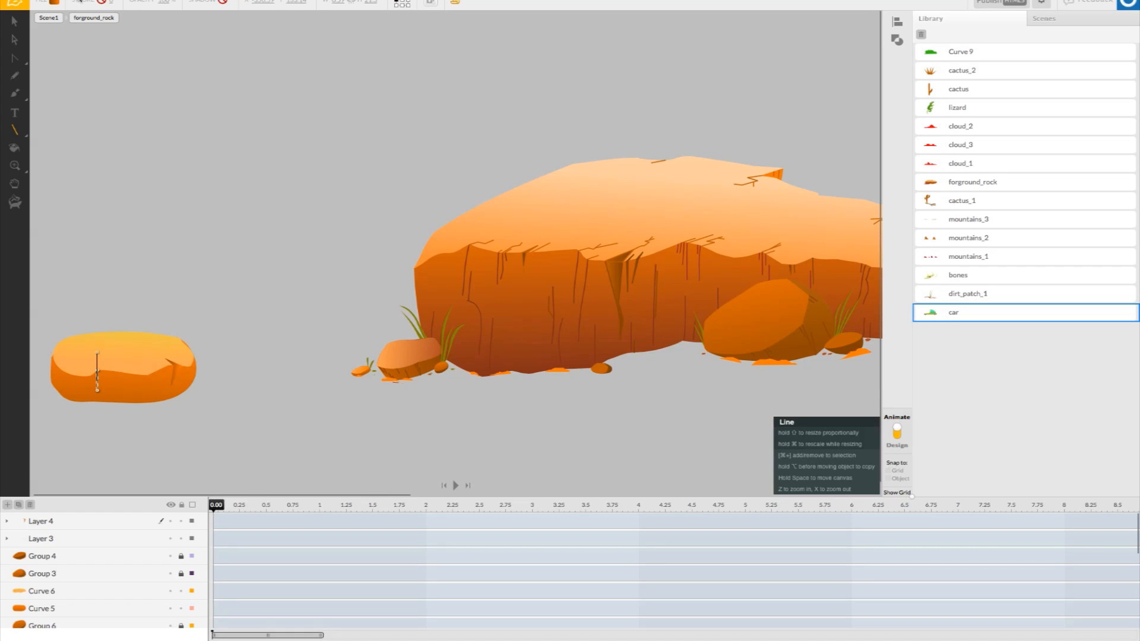
pyautogui.click(102, 2)
pyautogui.click(119, 97)
pyautogui.click(54, 3)
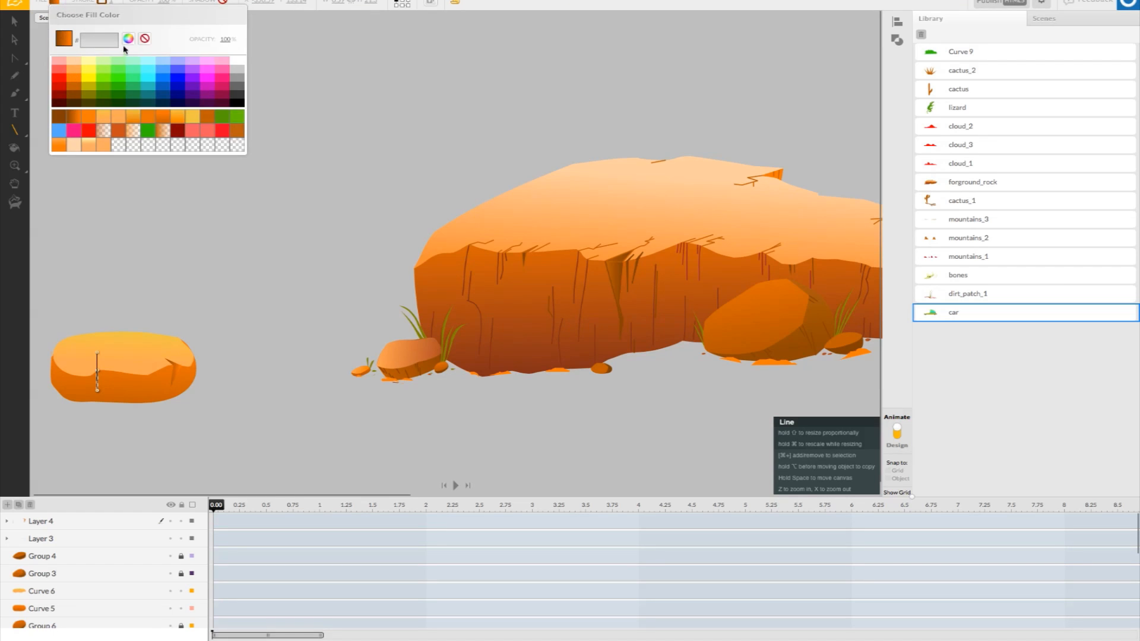
pyautogui.click(147, 38)
pyautogui.click(147, 39)
pyautogui.click(145, 115)
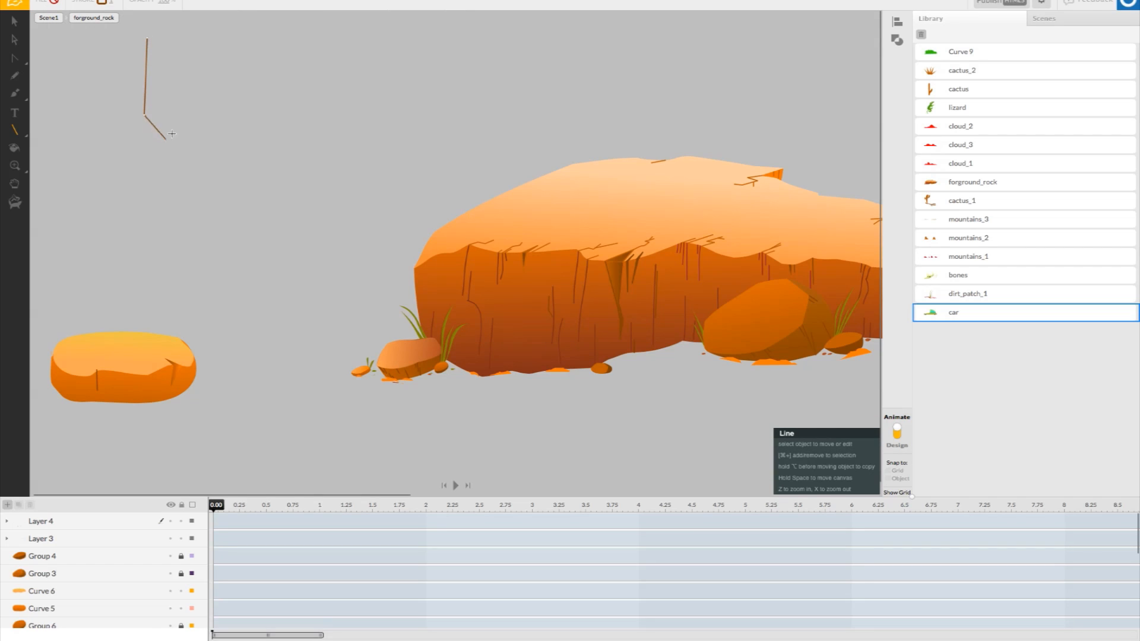
pyautogui.press('Escape')
# - Add a short brown crack line near the bottom edge of the front face, right of its centre
pyautogui.click(147, 392)
pyautogui.rightClick(152, 397)
pyautogui.click(141, 390)
pyautogui.moveTo(154, 399)
pyautogui.mouseDown()
pyautogui.moveTo(148, 390)
pyautogui.moveTo(153, 402)
pyautogui.mouseUp()
pyautogui.rightClick(112, 389)
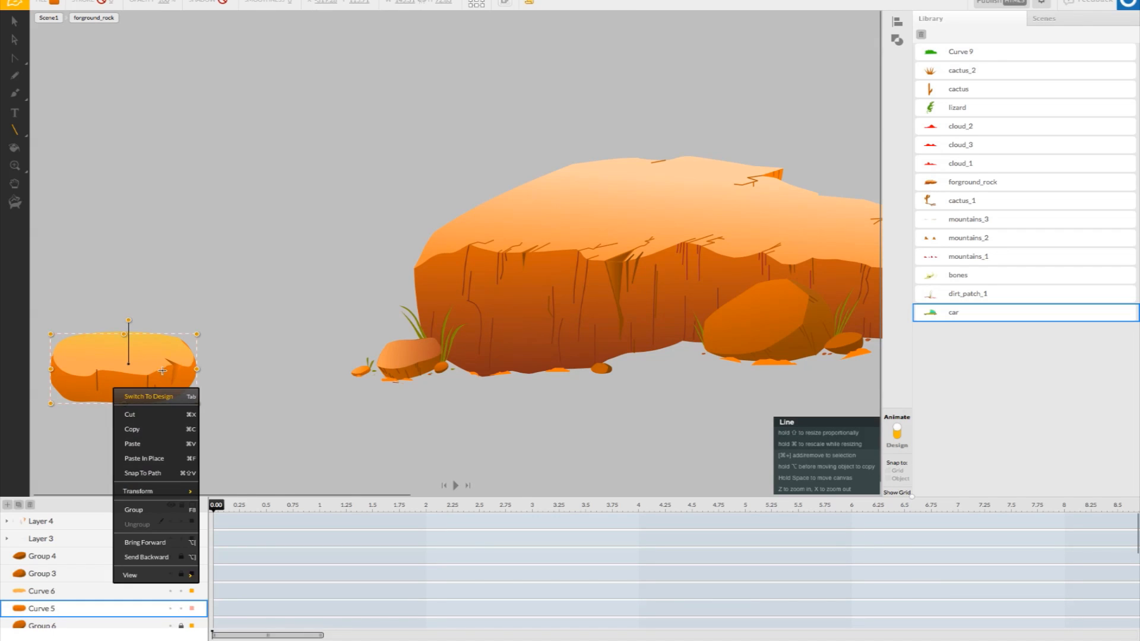
pyautogui.click(166, 377)
# - Add short vertical crack lines below the top face's edge on both sides of the wedge crack and beside the left-half crack
pyautogui.moveTo(166, 369); pyautogui.dragTo(165, 382)
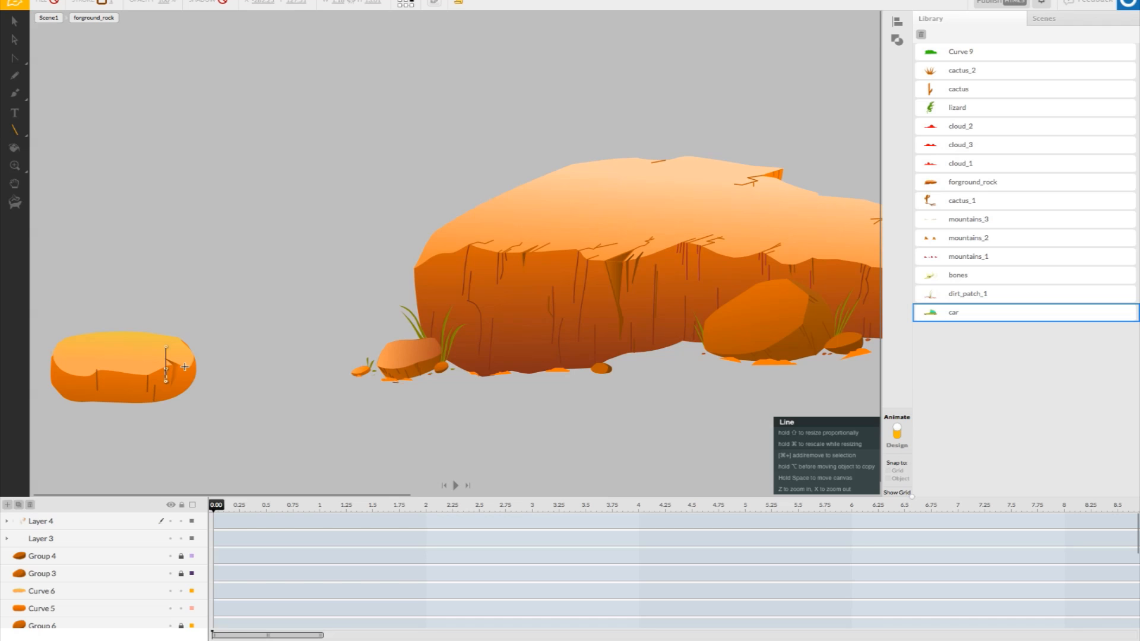
pyautogui.moveTo(185, 367); pyautogui.dragTo(184, 379)
pyautogui.rightClick(193, 366)
pyautogui.click(147, 410)
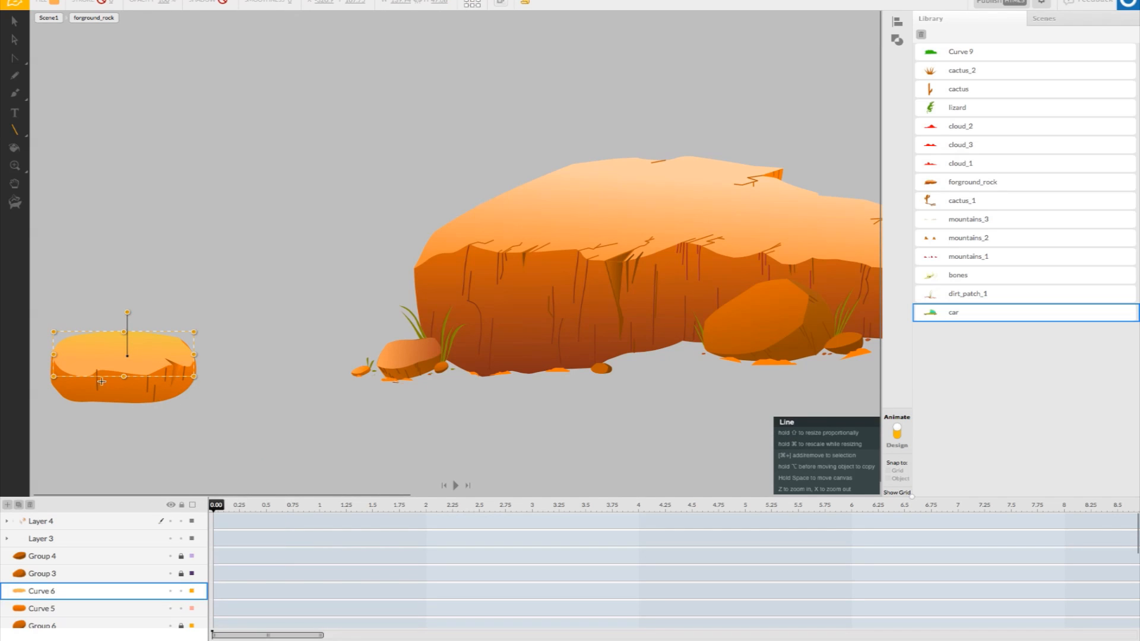
pyautogui.moveTo(102, 370); pyautogui.dragTo(102, 379)
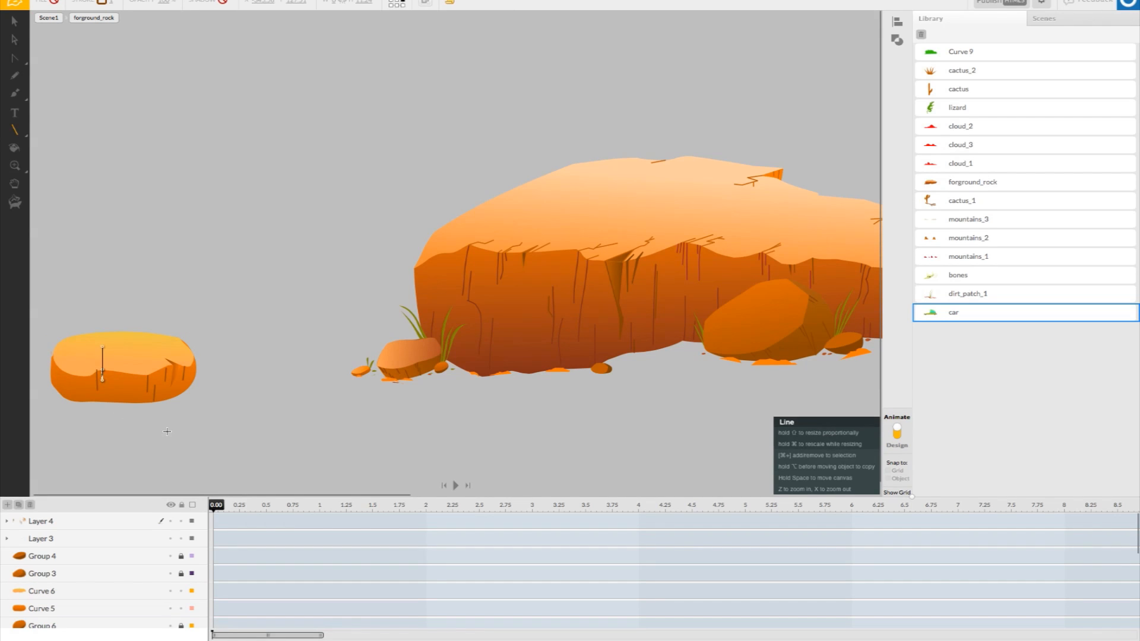
# - Add two short vertical crack lines at the left end of the front face, one near its bottom edge and one below the top face
pyautogui.rightClick(146, 414)
pyautogui.click(73, 404)
pyautogui.press('Delete')
pyautogui.moveTo(72, 401); pyautogui.dragTo(71, 400)
pyautogui.rightClick(90, 414)
pyautogui.click(54, 364)
pyautogui.press('Delete')
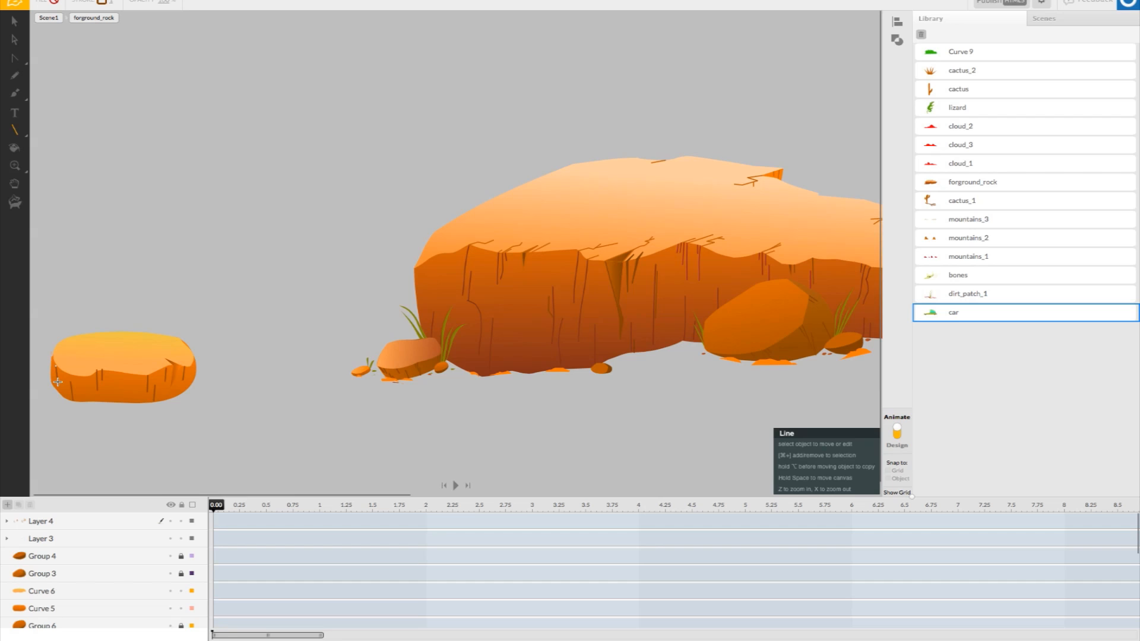
pyautogui.moveTo(58, 381); pyautogui.dragTo(57, 382)
pyautogui.rightClick(122, 414)
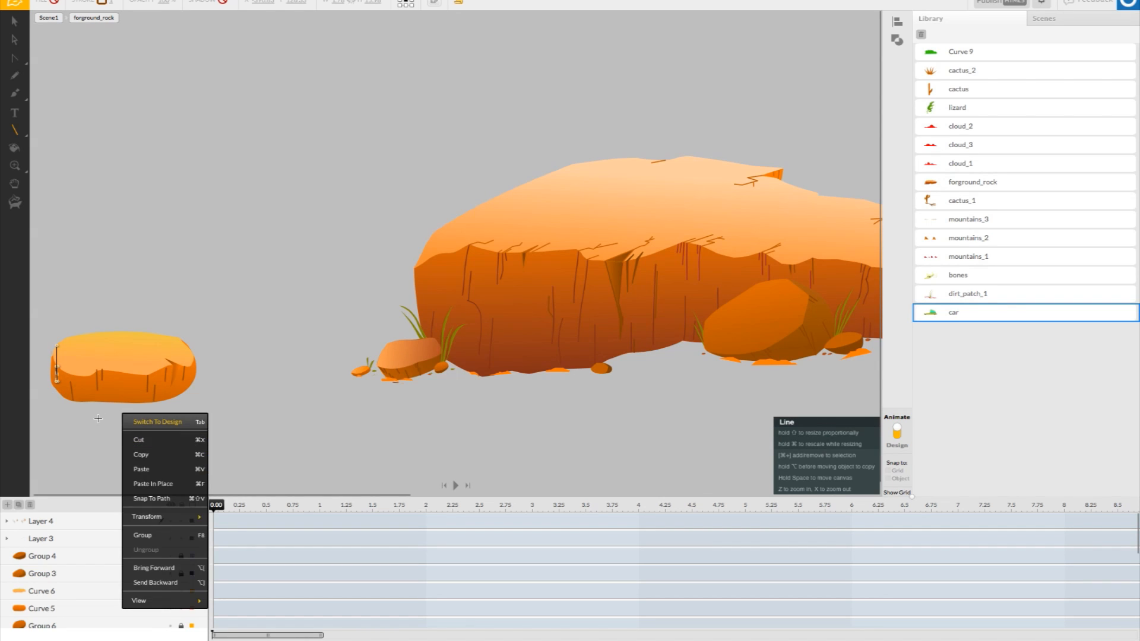
pyautogui.click(98, 418)
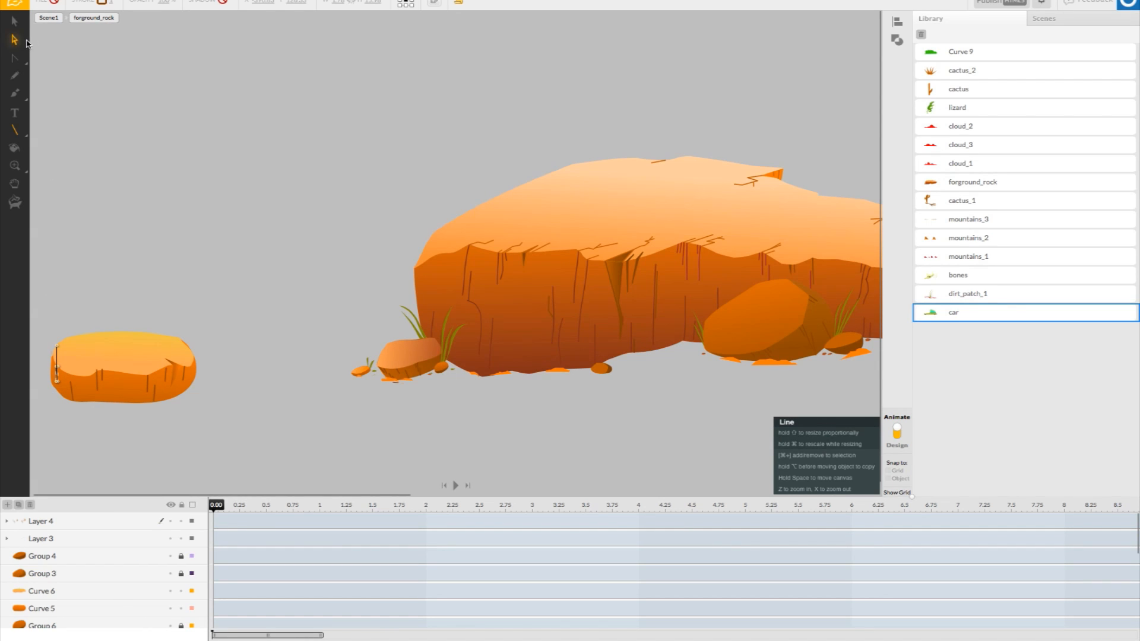
# - Move the top face's Curve 6 layer above Layer 3, directly below Layer 4, and select the vertical crack line on the front's left half
pyautogui.click(16, 23)
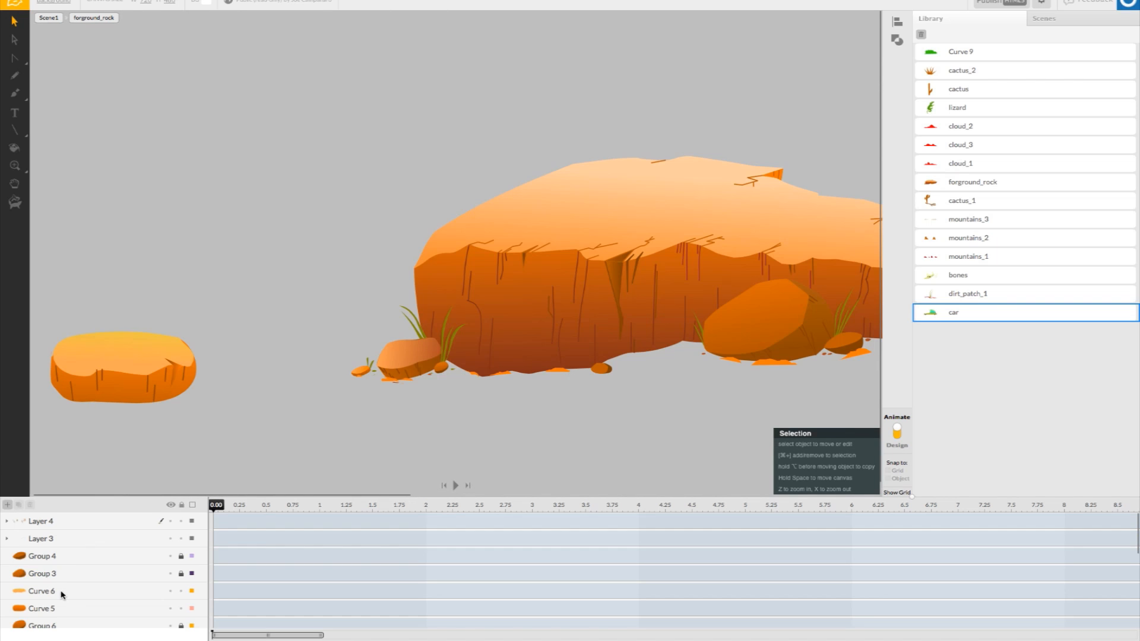
pyautogui.moveTo(62, 590); pyautogui.dragTo(66, 526)
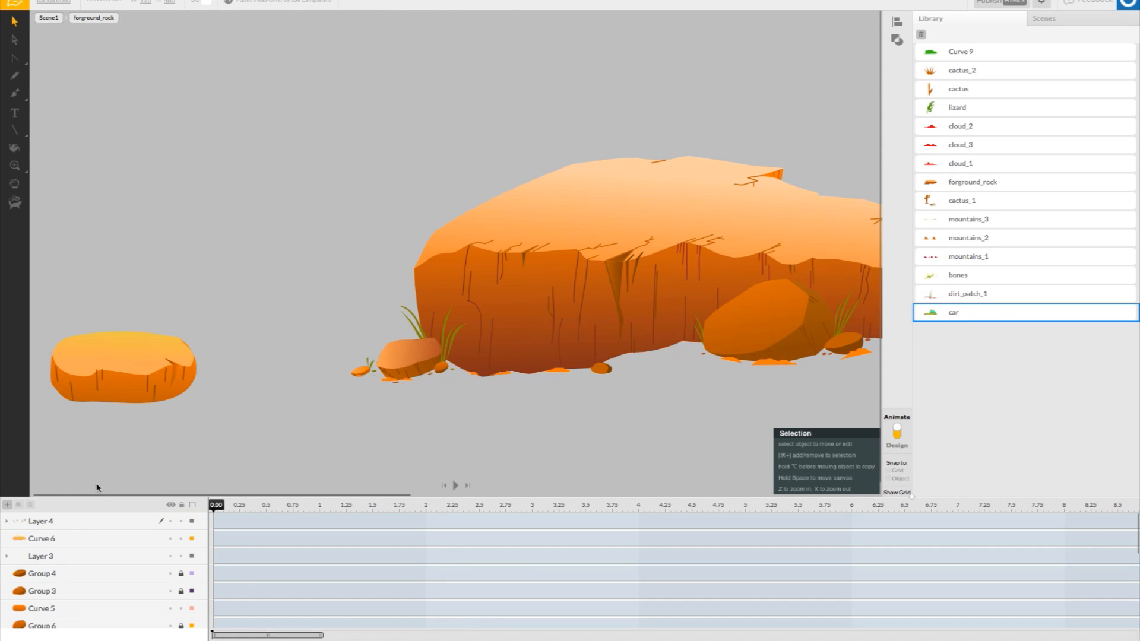
pyautogui.click(99, 380)
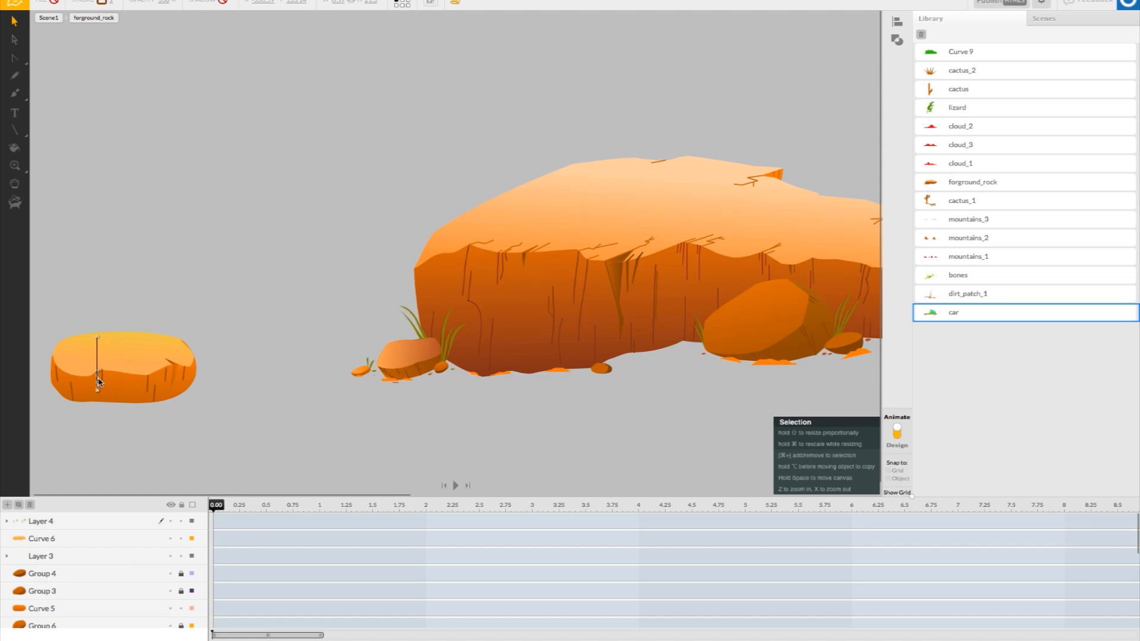
# - Draw a small S-shaped crack with the Bezier curve tool on the small rock's front face, right of its centre
pyautogui.click(233, 428)
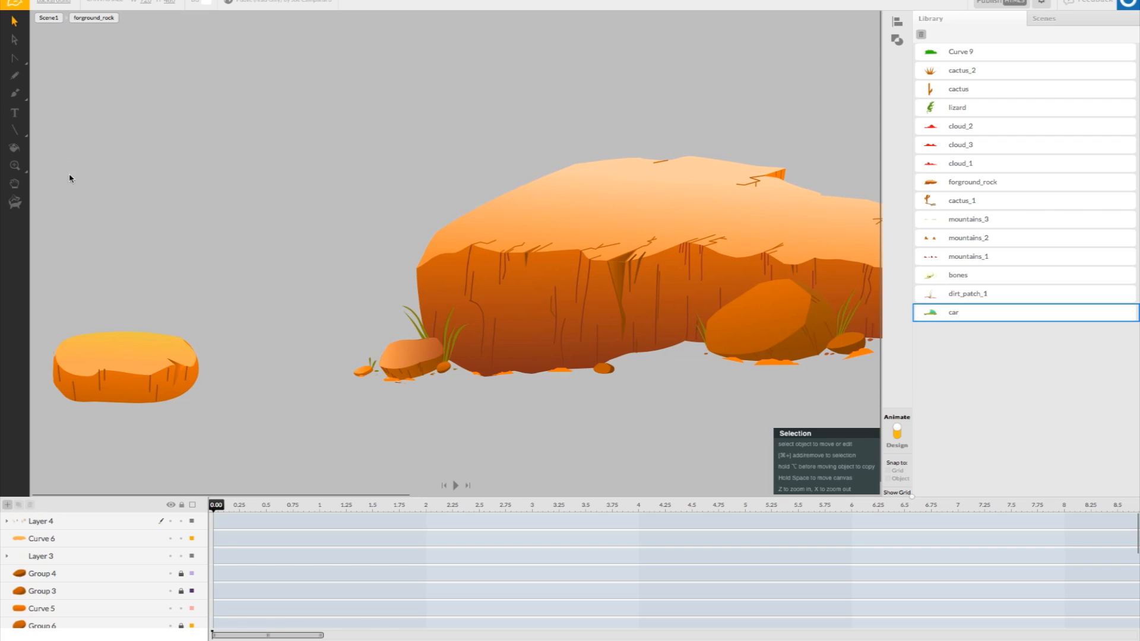
pyautogui.moveTo(16, 97)
pyautogui.moveTo(17, 58)
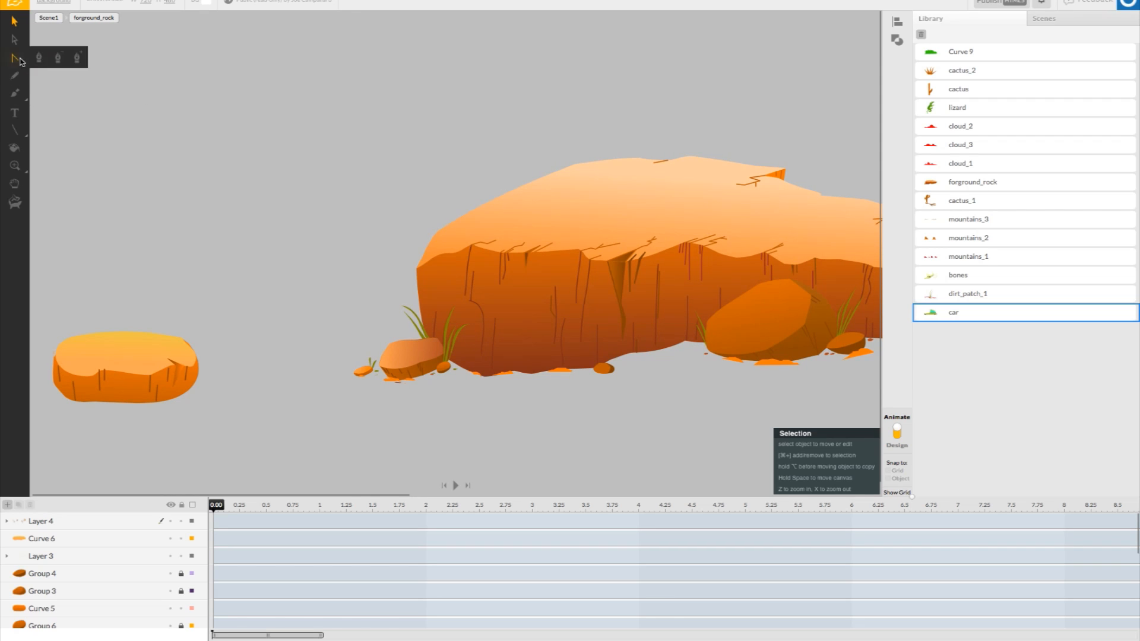
pyautogui.click(70, 61)
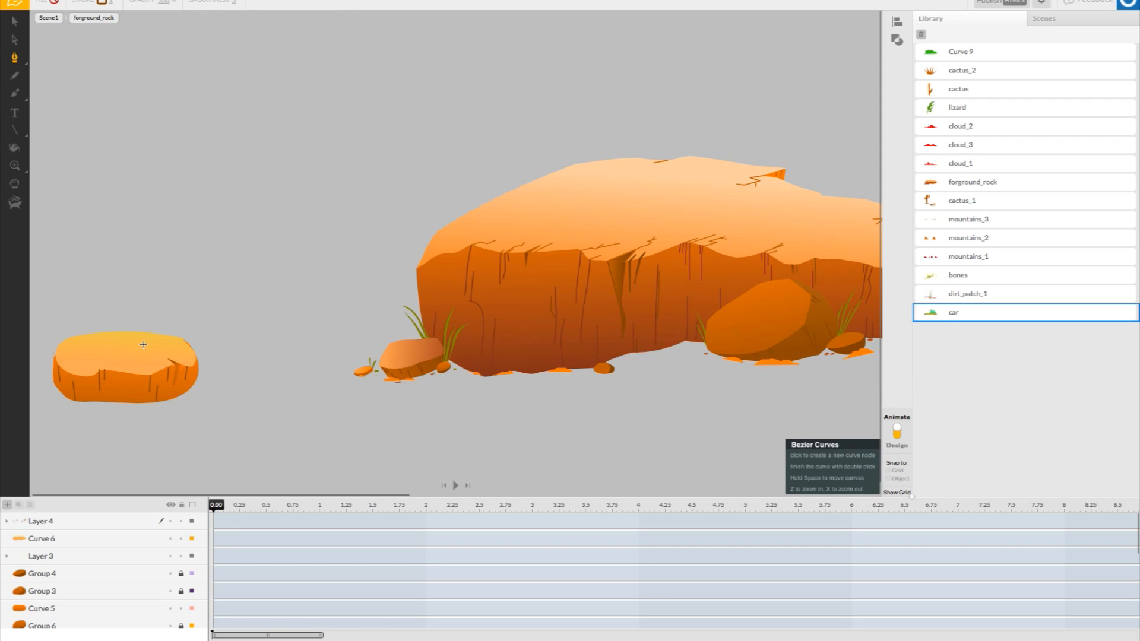
pyautogui.hscroll(-1, 146, 383)
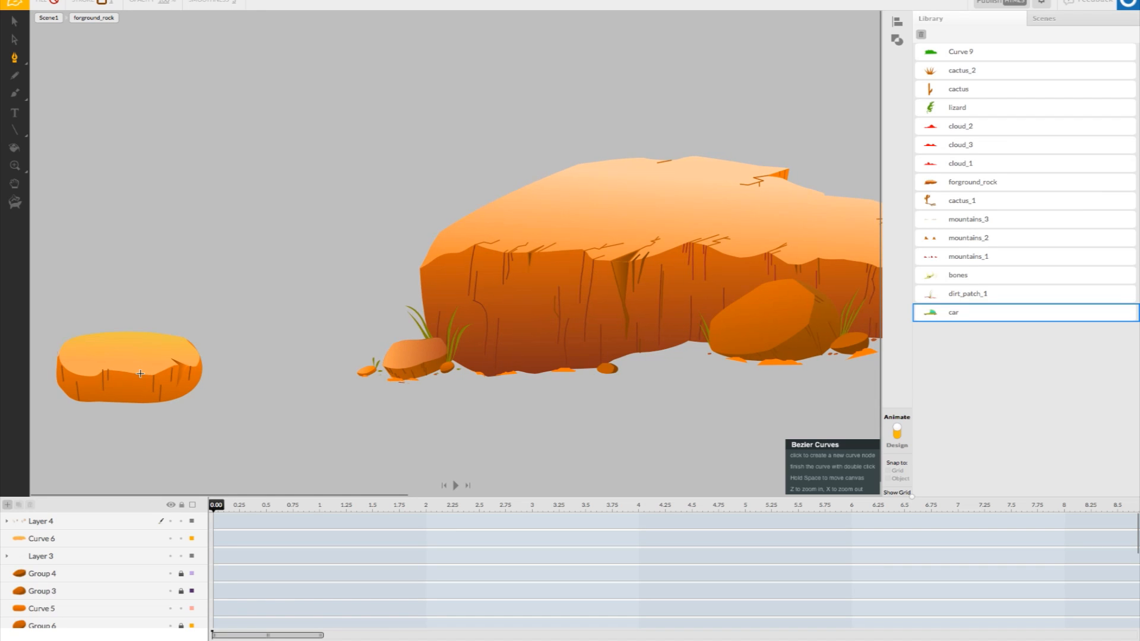
pyautogui.scroll(-1, 141, 374)
pyautogui.scroll(1, 144, 375)
pyautogui.click(144, 374)
pyautogui.scroll(-1, 144, 377)
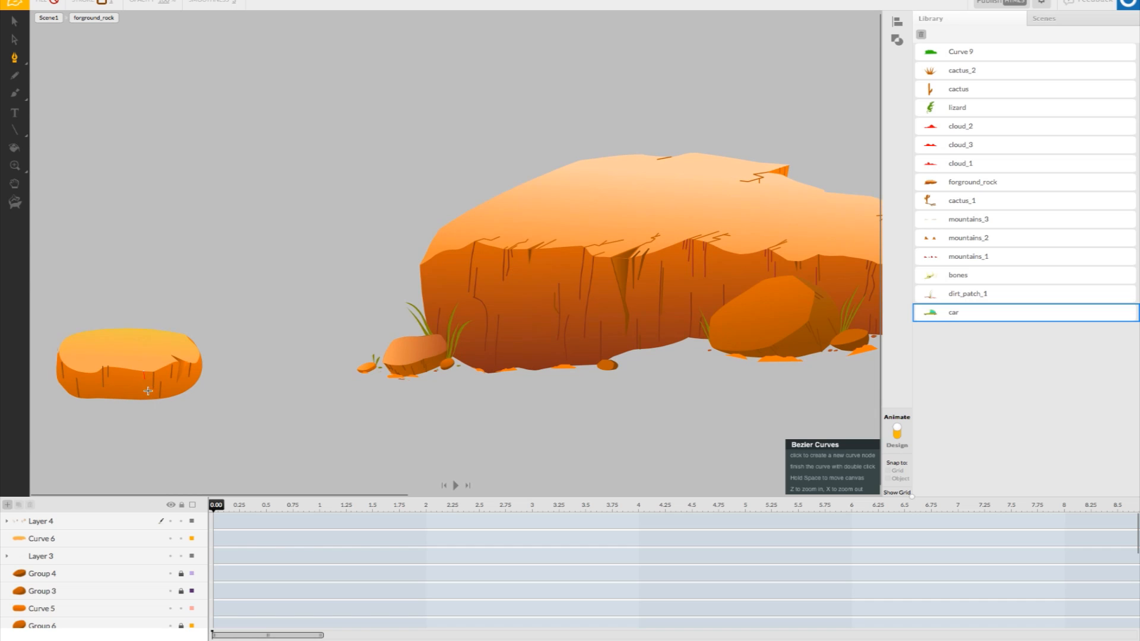
pyautogui.click(140, 380)
pyautogui.scroll(-1, 140, 380)
pyautogui.click(148, 385)
pyautogui.doubleClick(143, 392)
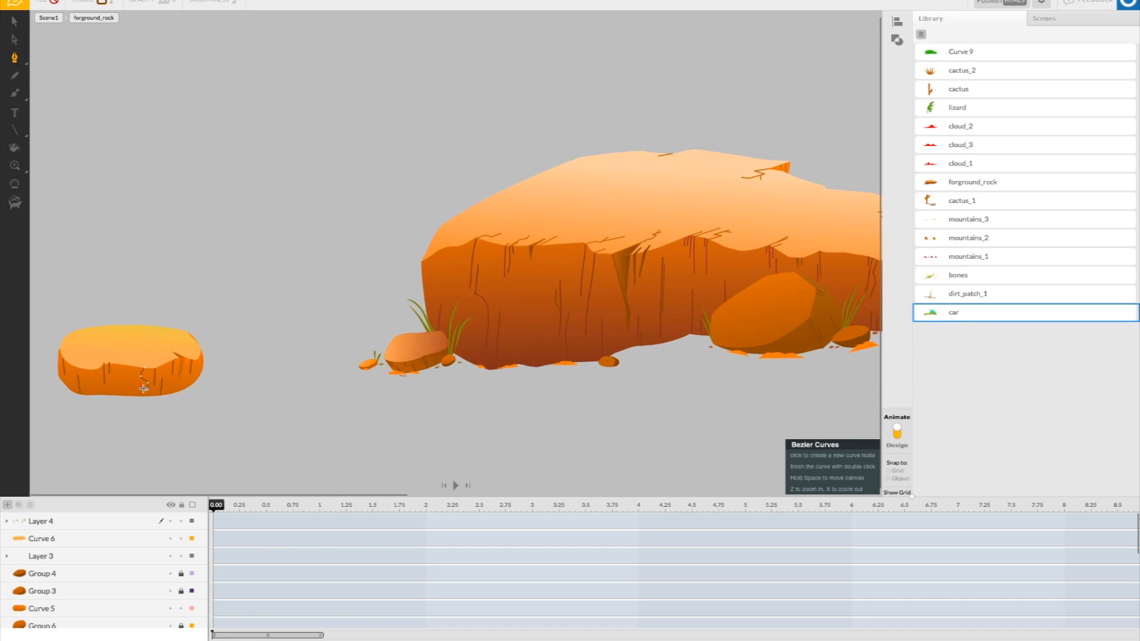
# - Draw a second S-shaped crack at the middle of the small rock's front face
pyautogui.click(121, 364)
pyautogui.click(120, 378)
pyautogui.click(123, 389)
pyautogui.doubleClick(124, 389)
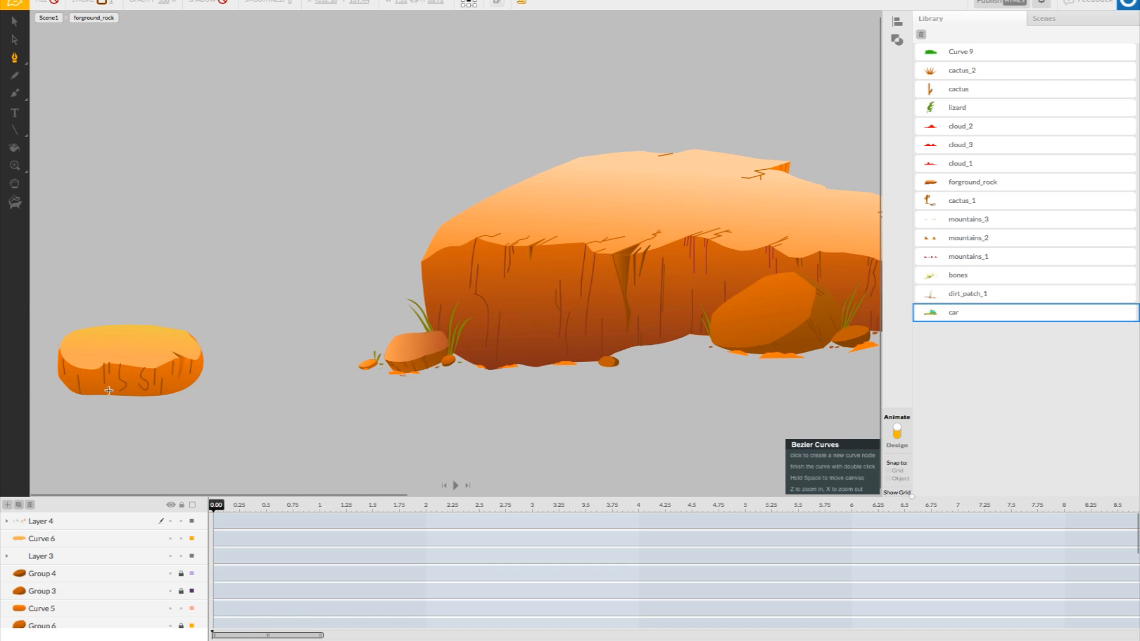
# - Add short vertical crack lines below the top face at the left and right ends of the small rock's front face
pyautogui.click(69, 364)
pyautogui.doubleClick(70, 373)
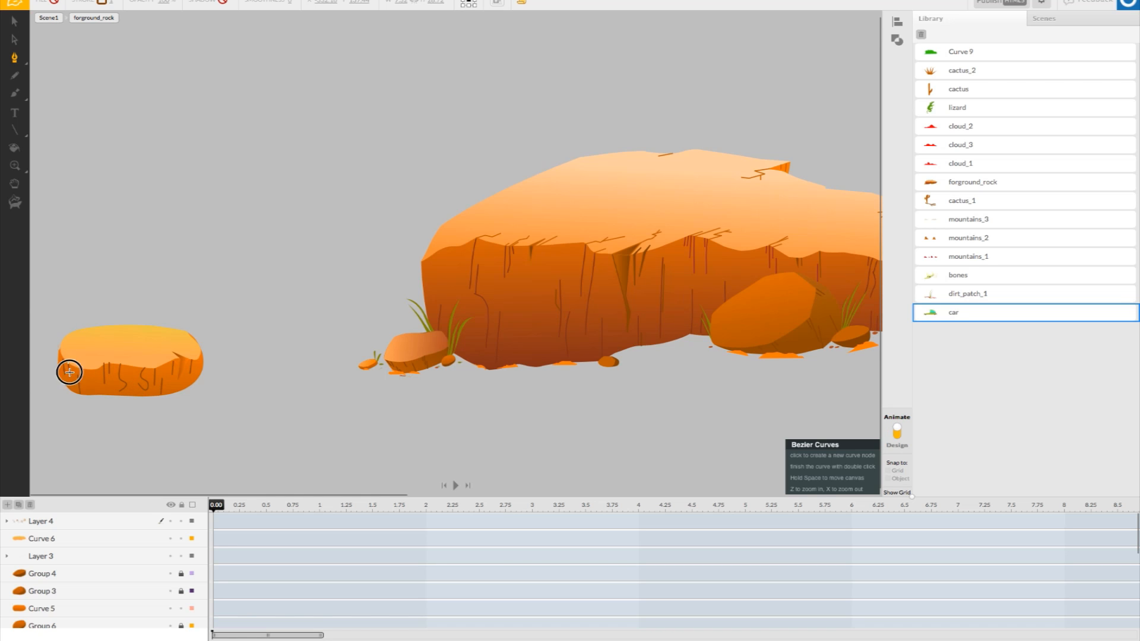
pyautogui.doubleClick(195, 366)
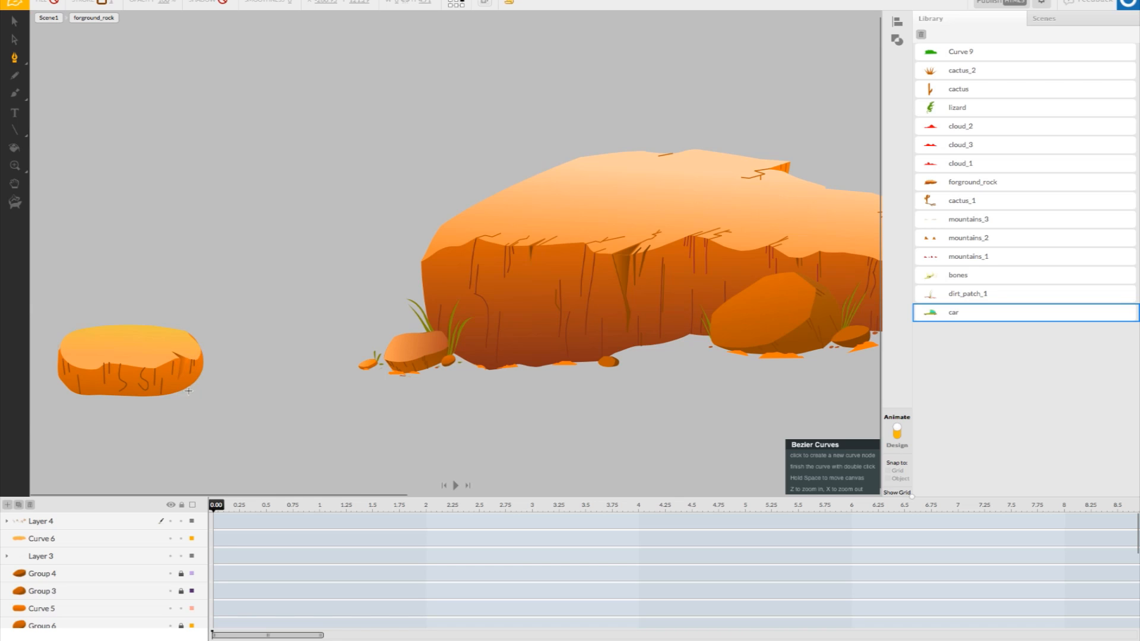
pyautogui.click(188, 359)
pyautogui.doubleClick(184, 380)
# - Add two short vertical crack lines on the left half of the small rock's front face
pyautogui.click(88, 370)
pyautogui.doubleClick(91, 384)
pyautogui.click(98, 374)
pyautogui.doubleClick(97, 387)
# - Convert the curved nodes of the two S-shaped cracks on the front face into sharp corners
pyautogui.hscroll(3, 215, 373)
pyautogui.moveTo(14, 57); pyautogui.dragTo(43, 56)
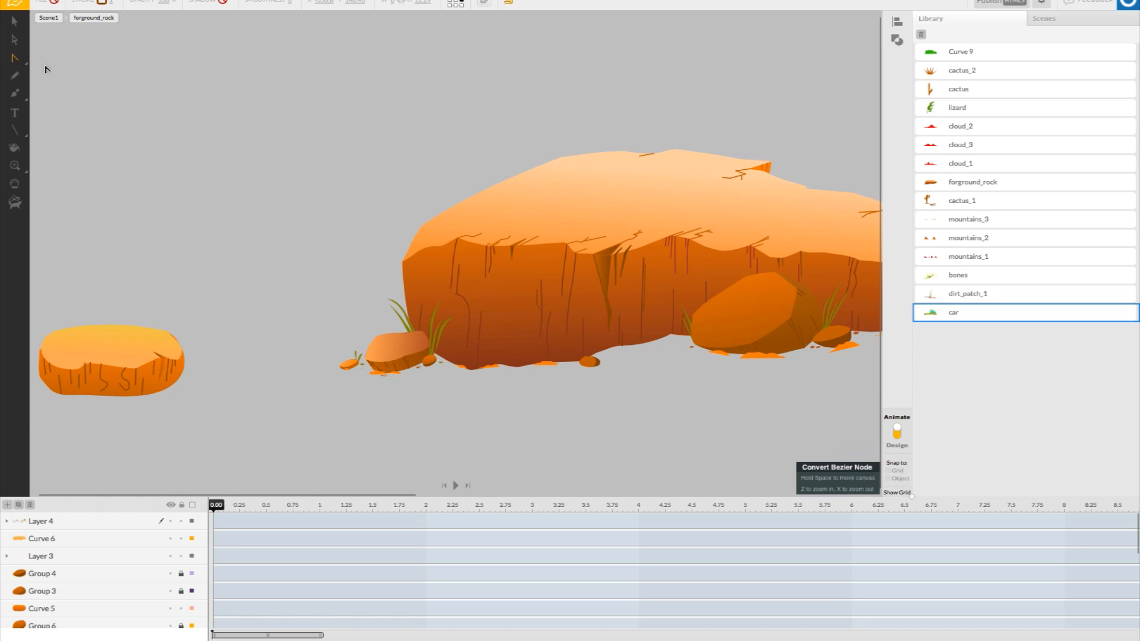
pyautogui.click(130, 389)
pyautogui.click(121, 387)
pyautogui.click(125, 378)
pyautogui.click(126, 378)
pyautogui.click(216, 393)
pyautogui.click(103, 382)
pyautogui.click(182, 402)
pyautogui.hscroll(-1, 137, 397)
pyautogui.scroll(1, 136, 396)
pyautogui.hscroll(-1, 135, 397)
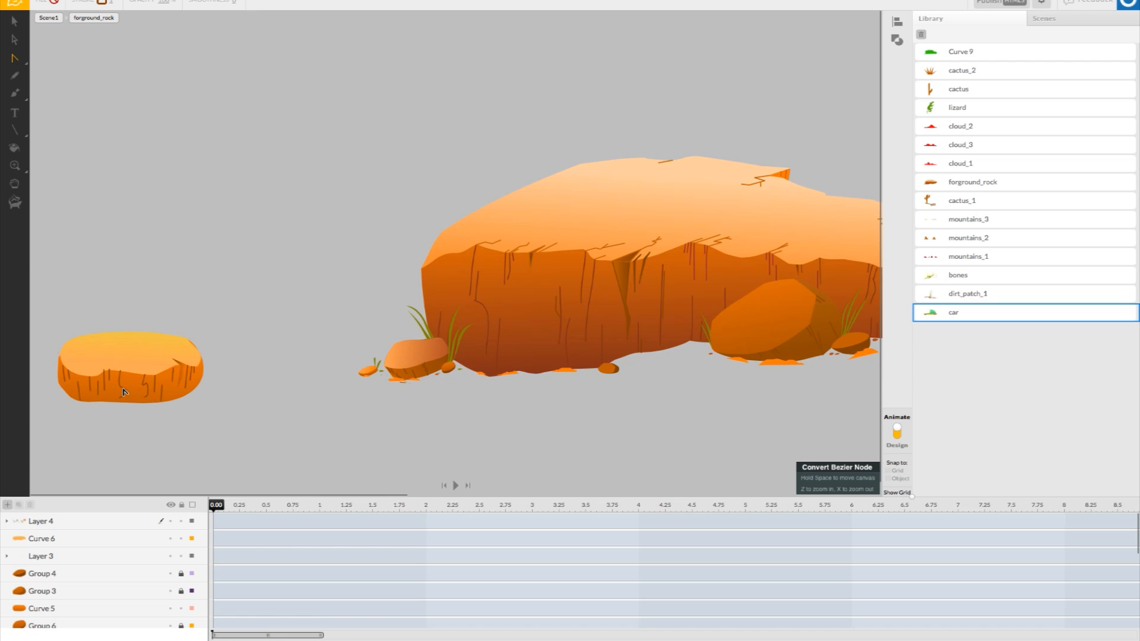
# - Try adjusting the nodes of the two cracks in the middle of the front face further, and delete both cracks
pyautogui.click(121, 389)
pyautogui.moveTo(120, 385); pyautogui.dragTo(124, 387)
pyautogui.click(167, 415)
pyautogui.click(124, 386)
pyautogui.click(158, 417)
pyautogui.click(146, 383)
pyautogui.click(146, 386)
pyautogui.click(190, 417)
pyautogui.click(147, 384)
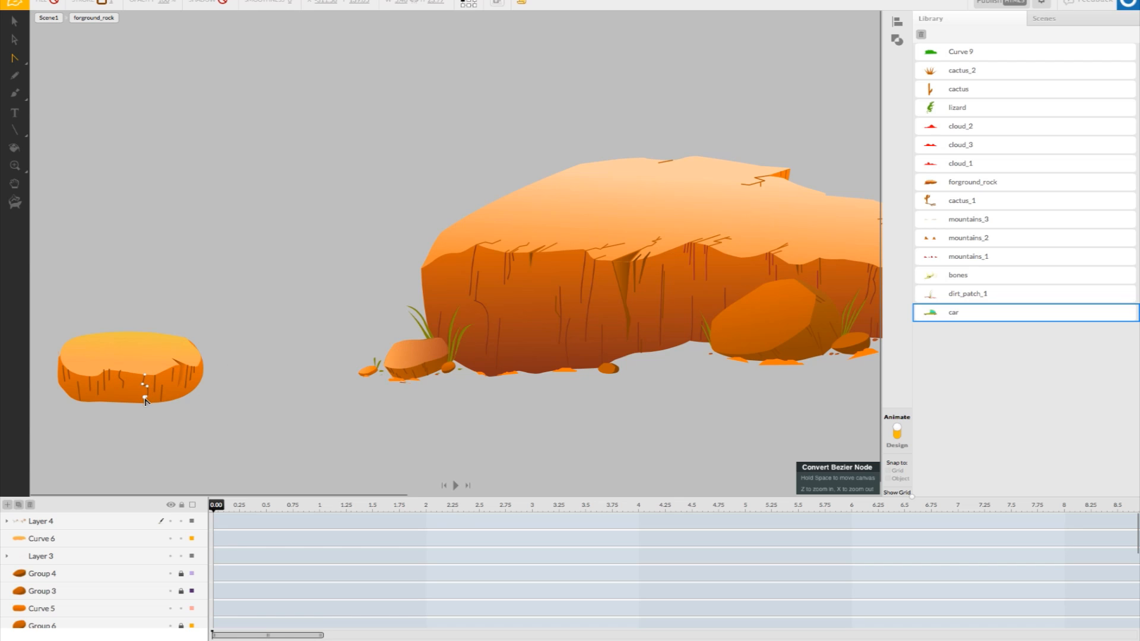
pyautogui.moveTo(145, 398)
pyautogui.mouseDown()
pyautogui.moveTo(134, 383)
pyautogui.moveTo(146, 396)
pyautogui.mouseUp()
pyautogui.press('Delete')
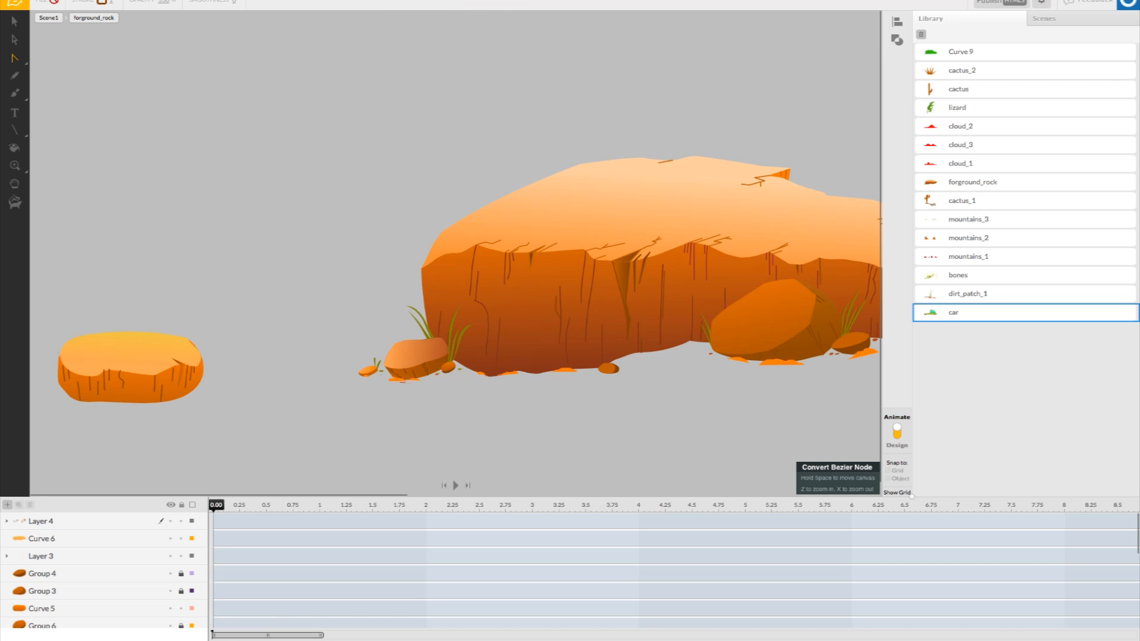
# - Draw a winding crack on the top face rising from the middle of its front edge, and a short line at the edge's left part
pyautogui.click(14, 130)
pyautogui.moveTo(18, 64)
pyautogui.click(39, 58)
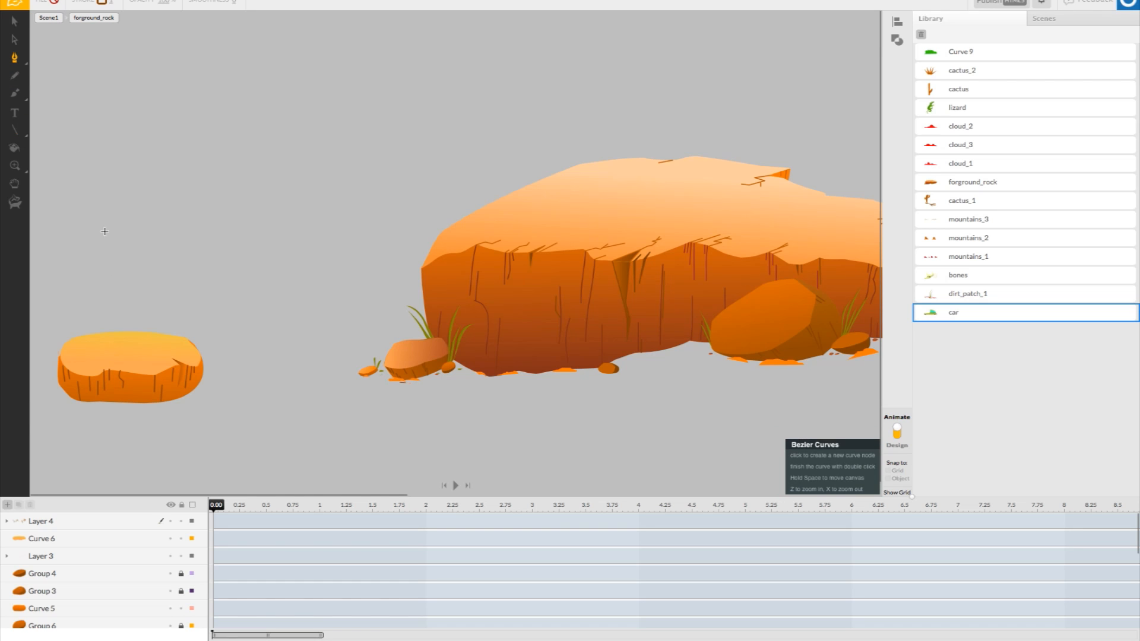
pyautogui.click(121, 369)
pyautogui.click(130, 358)
pyautogui.moveTo(143, 357); pyautogui.dragTo(145, 364)
pyautogui.doubleClick(137, 353)
pyautogui.click(89, 377)
pyautogui.doubleClick(82, 370)
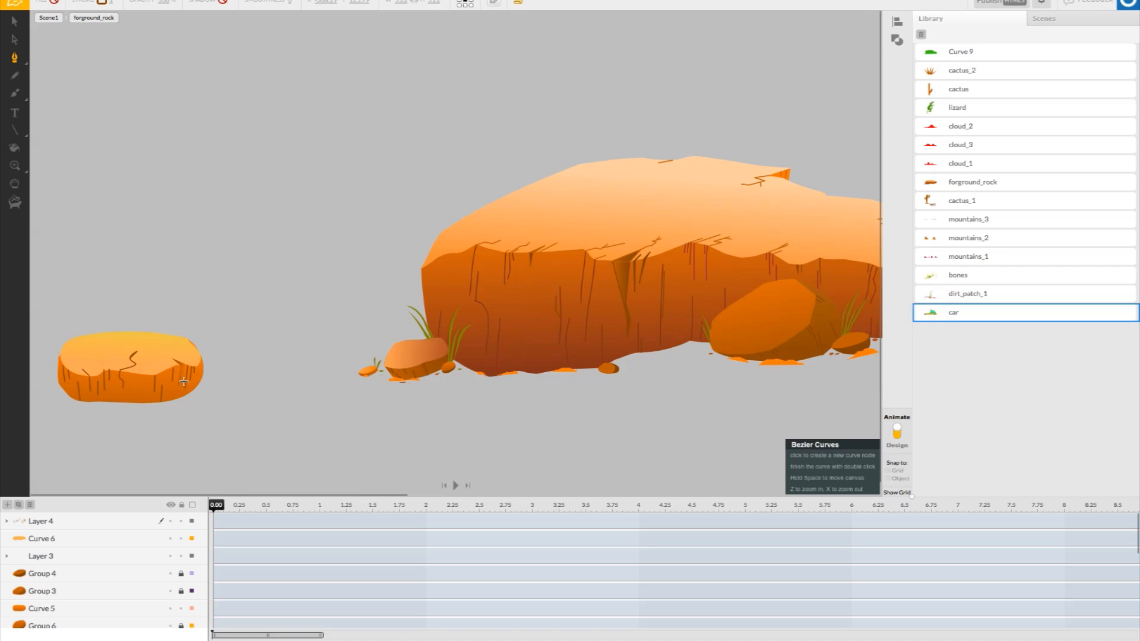
# - Add cracks at the top face's rear edge, right end and left end, and a short branch on its centre crack
pyautogui.click(160, 333)
pyautogui.click(149, 338)
pyautogui.doubleClick(148, 340)
pyautogui.doubleClick(179, 347)
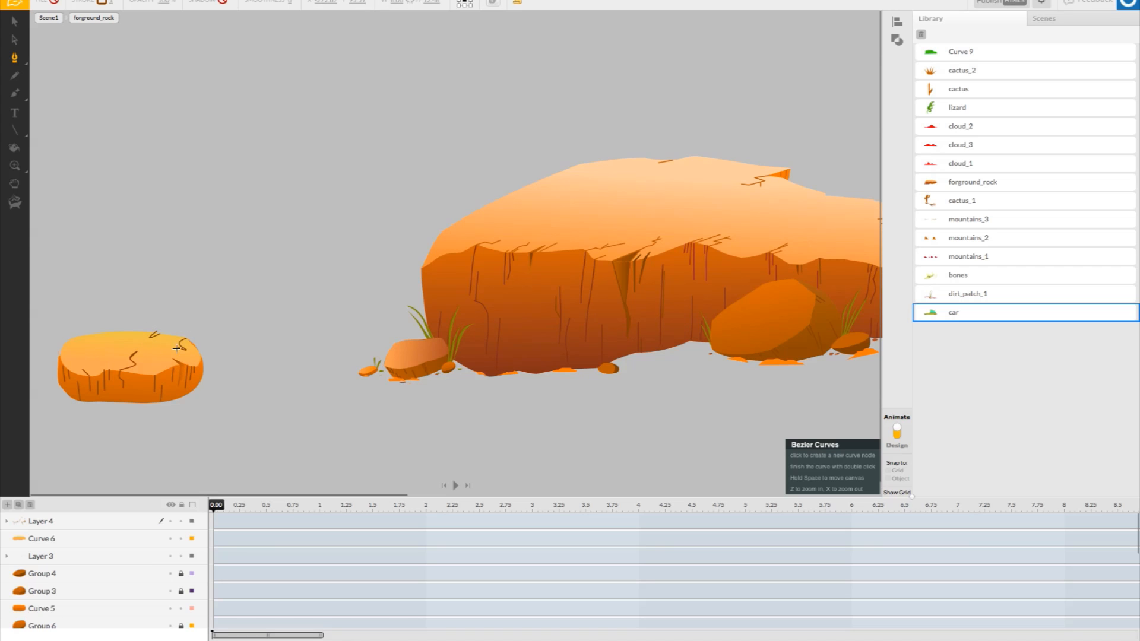
pyautogui.doubleClick(141, 358)
pyautogui.click(83, 345)
# - Try the stroke colours ffaa55 and ff8000 on the short branch of the top face's centre crack
pyautogui.click(14, 21)
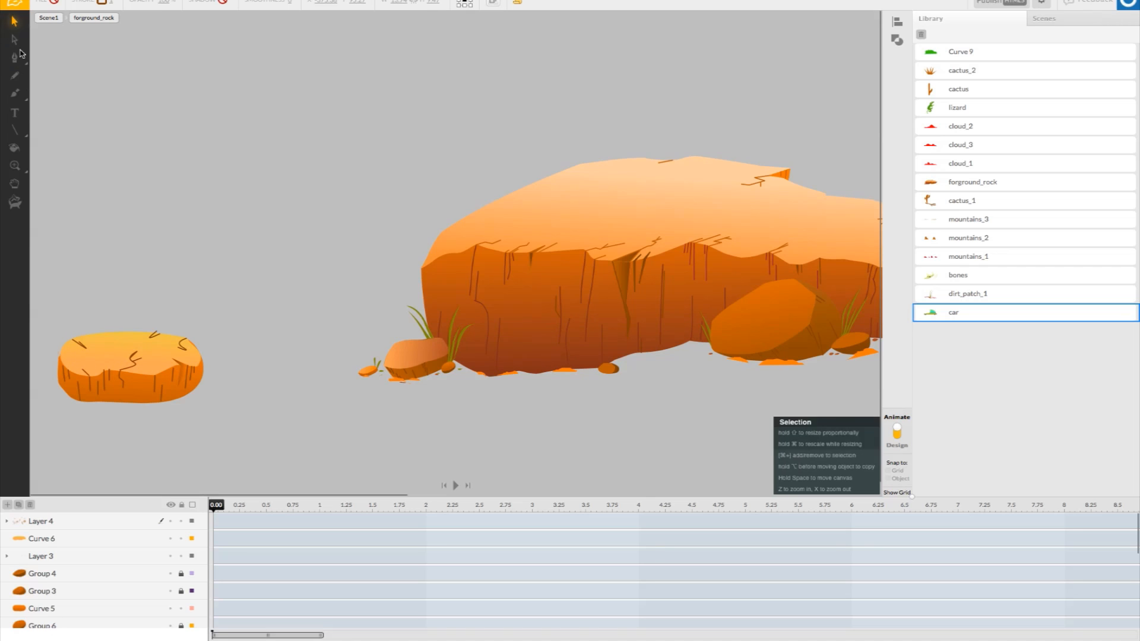
pyautogui.click(137, 358)
pyautogui.click(102, 3)
pyautogui.click(133, 172)
pyautogui.click(140, 362)
pyautogui.click(106, 4)
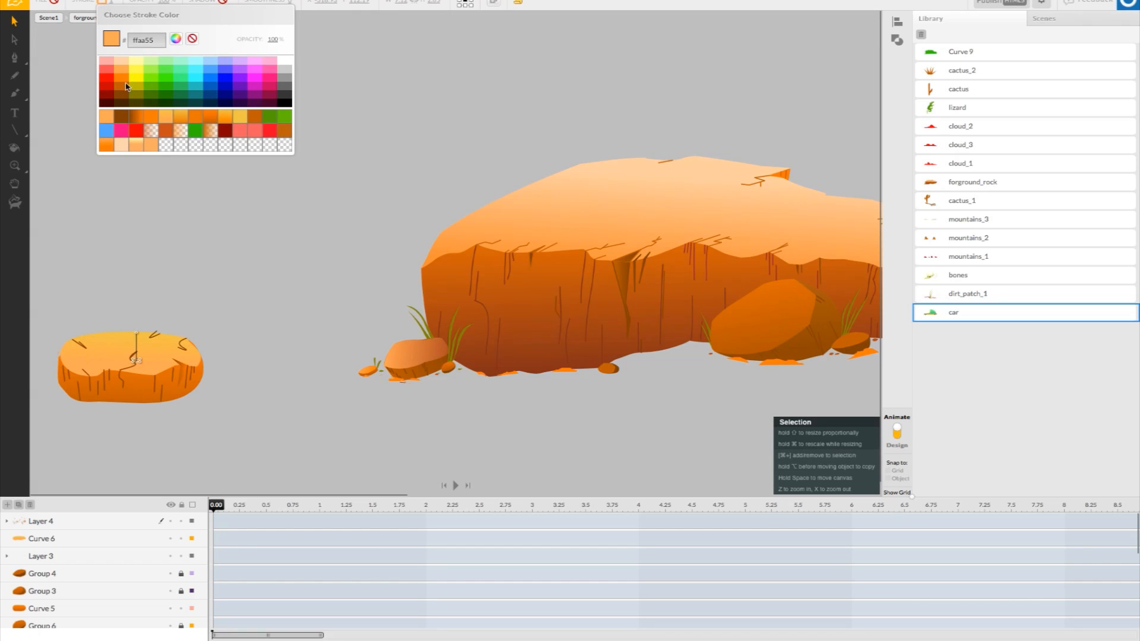
pyautogui.click(190, 230)
# - Set the stroke of the centre crack's short branch to a darker orange
pyautogui.click(133, 357)
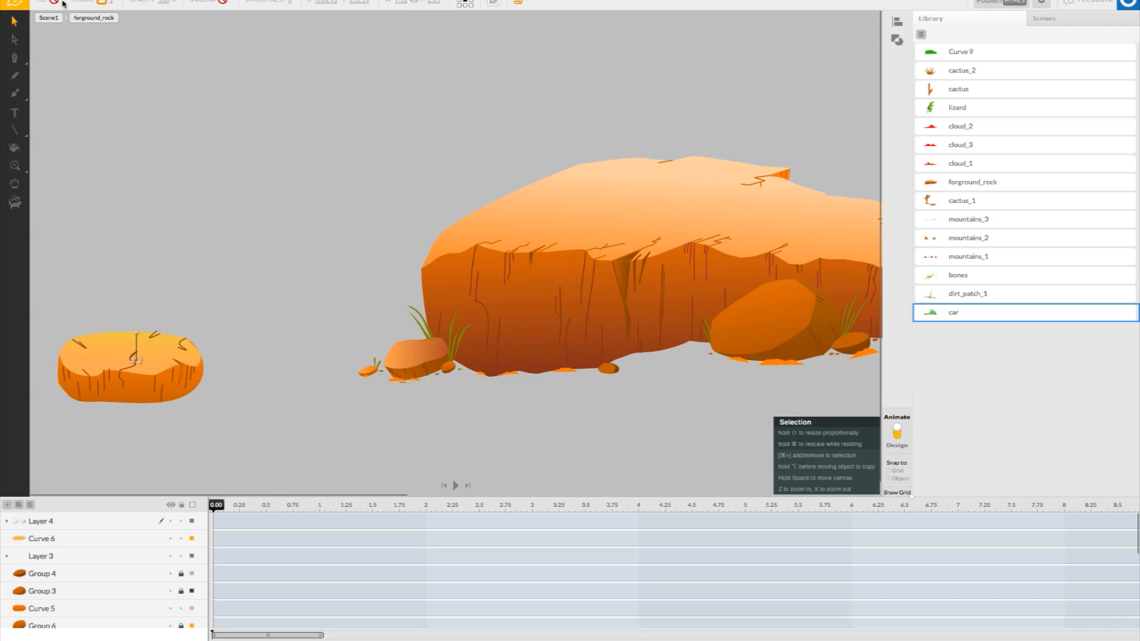
pyautogui.click(102, 3)
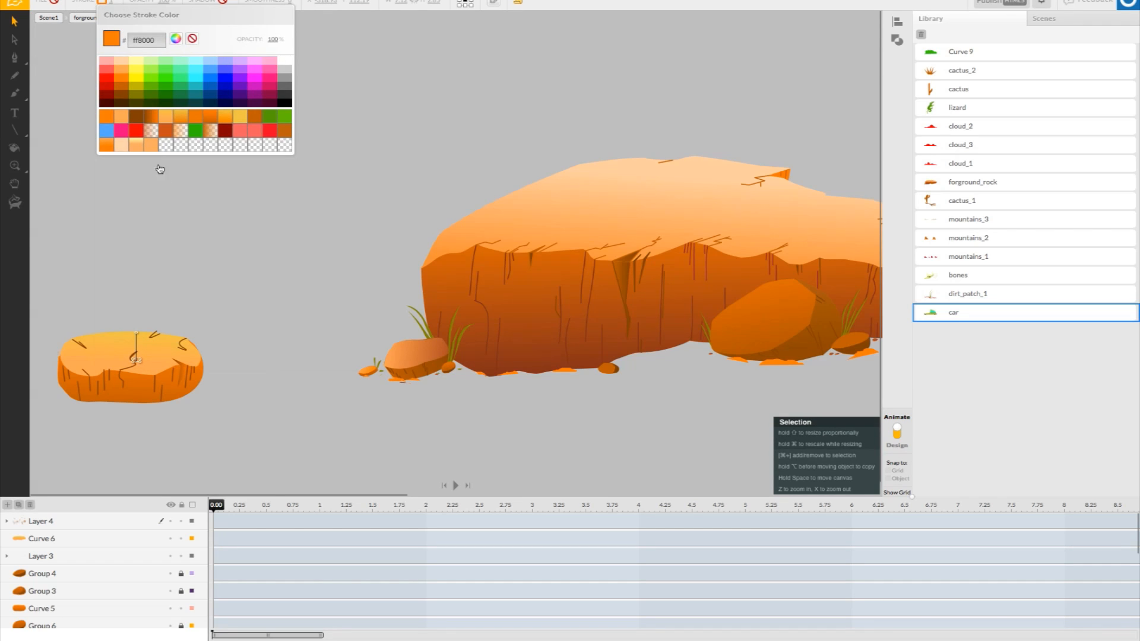
pyautogui.click(163, 143)
pyautogui.click(224, 246)
pyautogui.moveTo(225, 246); pyautogui.dragTo(209, 231)
pyautogui.click(367, 356)
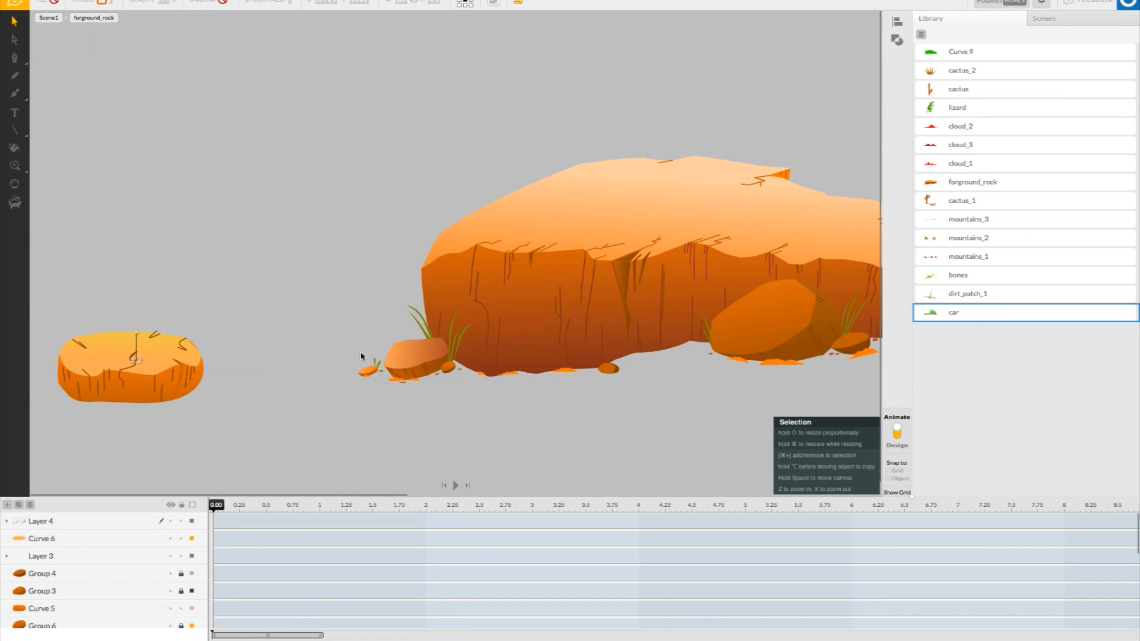
pyautogui.click(224, 348)
# - Apply the same darker orange stroke colour to the top face's centre crack and its left-end crack
pyautogui.click(136, 359)
pyautogui.click(101, 4)
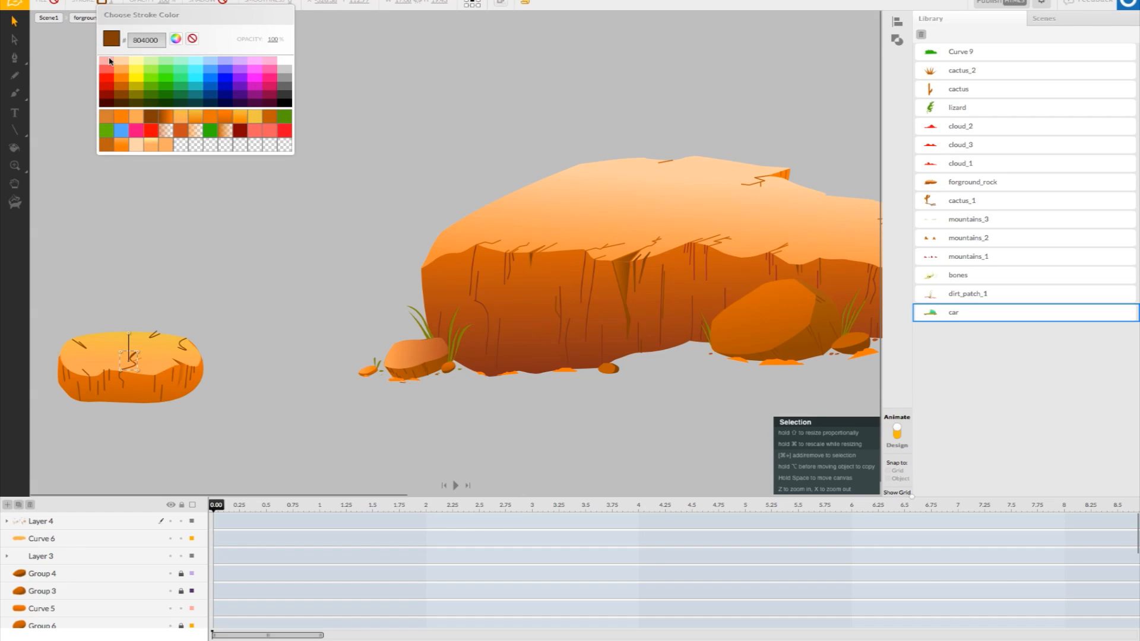
pyautogui.click(111, 122)
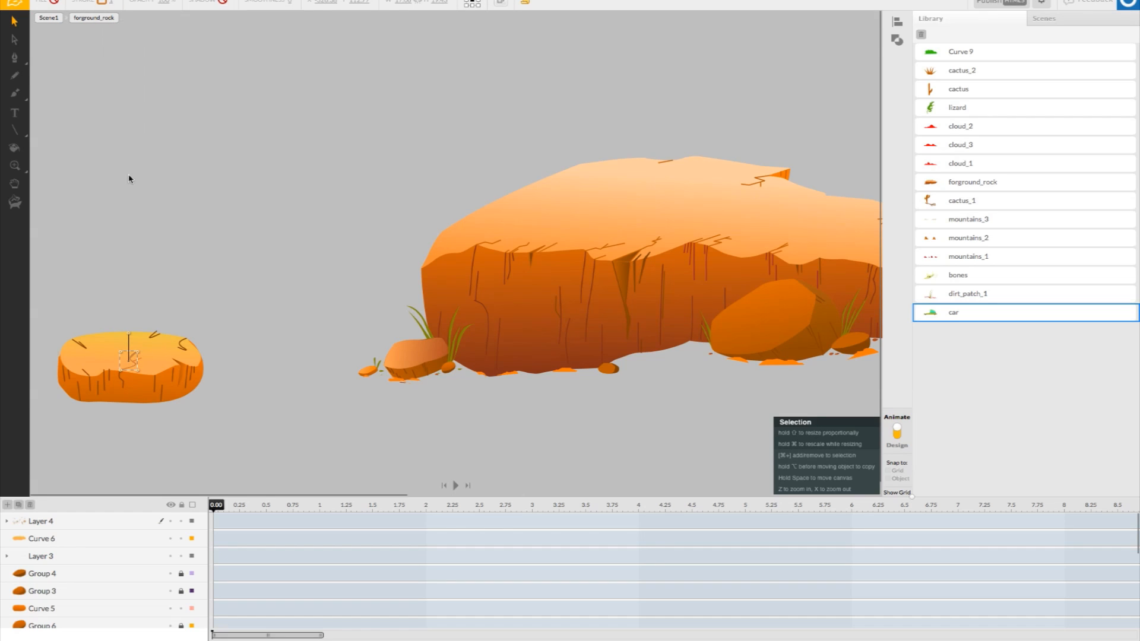
pyautogui.click(85, 352)
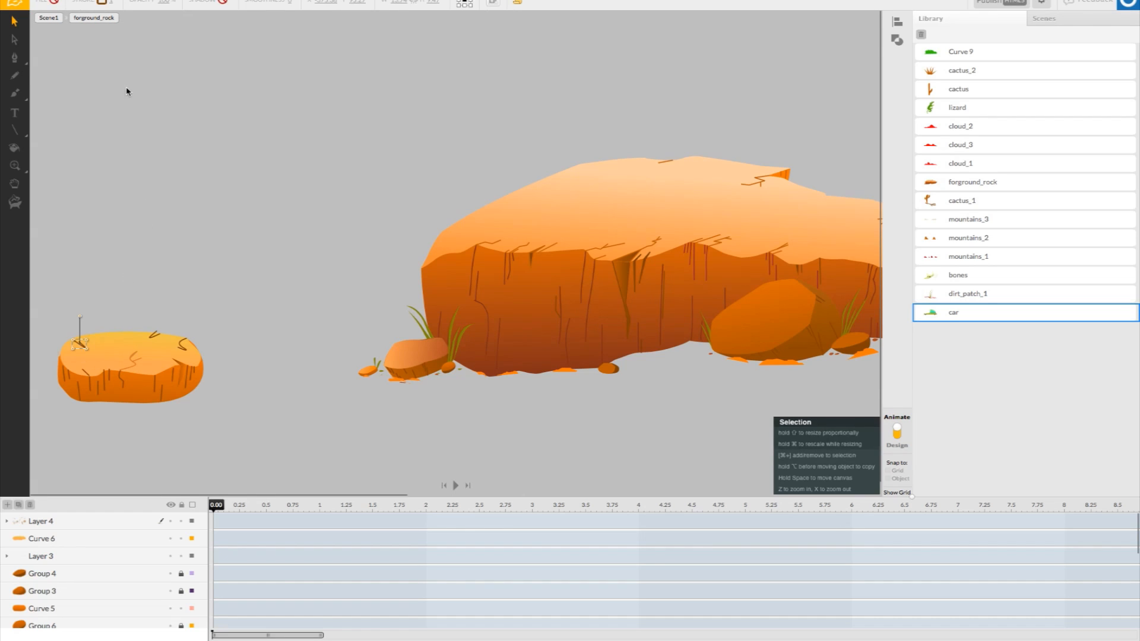
pyautogui.click(102, 3)
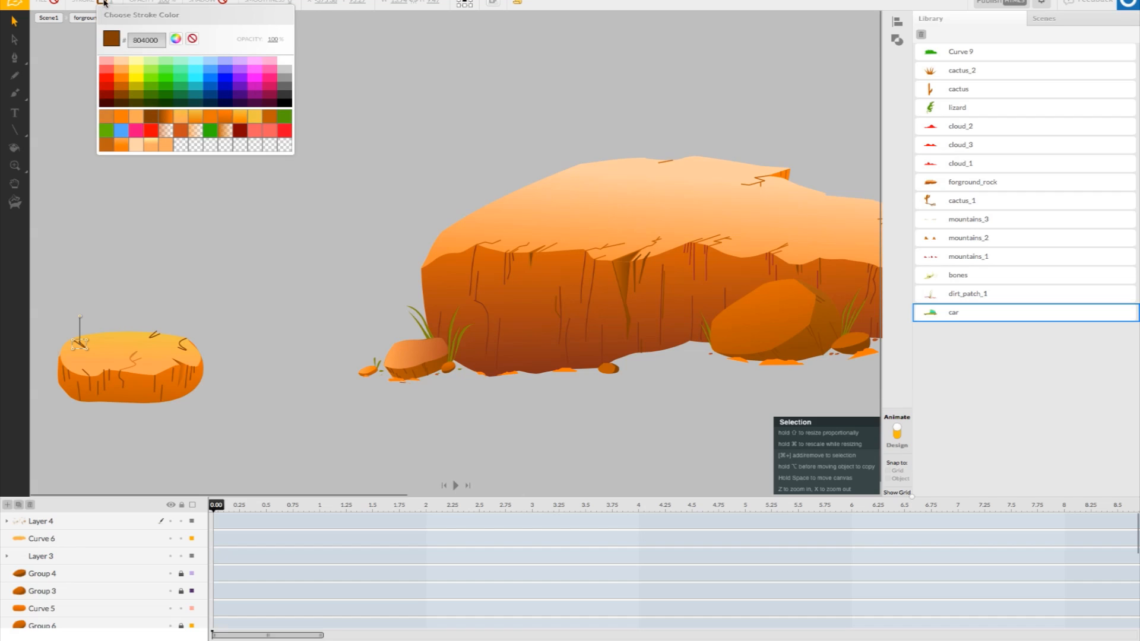
pyautogui.click(109, 122)
# - Apply the same darker orange stroke colour to the cracks at the top face's rear edge and right end
pyautogui.click(153, 336)
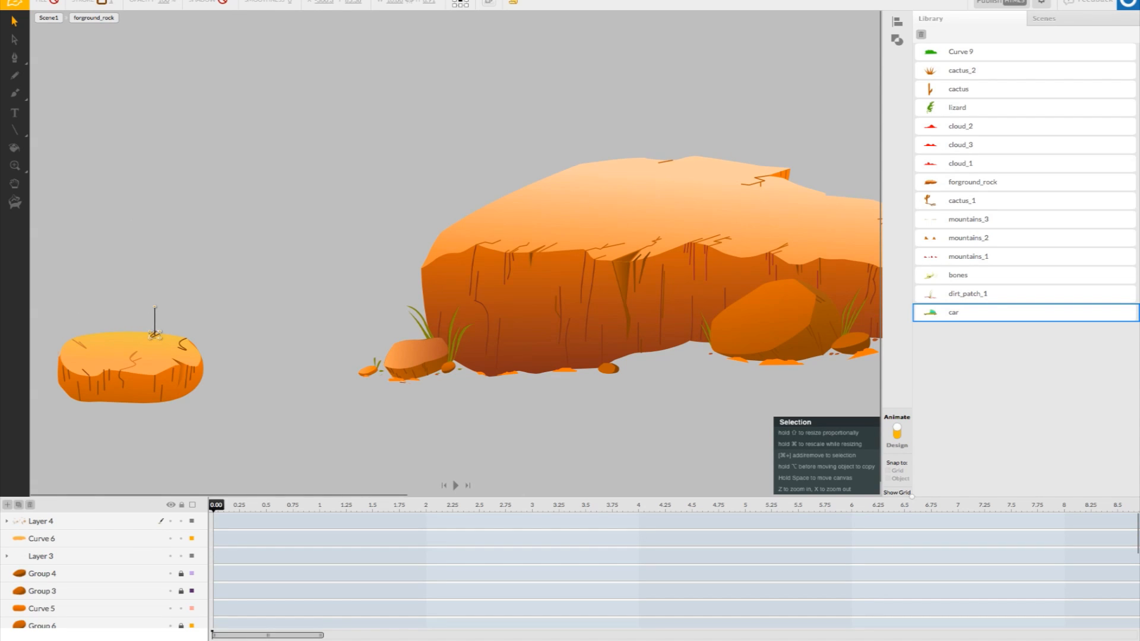
pyautogui.click(100, 4)
pyautogui.click(111, 121)
pyautogui.click(203, 257)
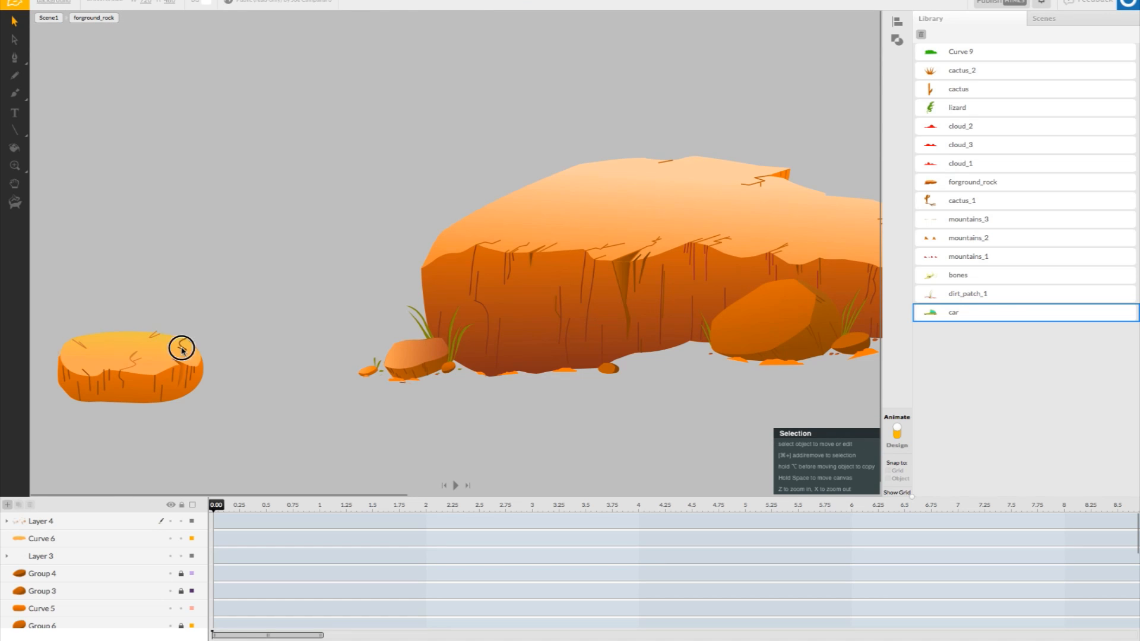
pyautogui.click(181, 347)
pyautogui.click(103, 3)
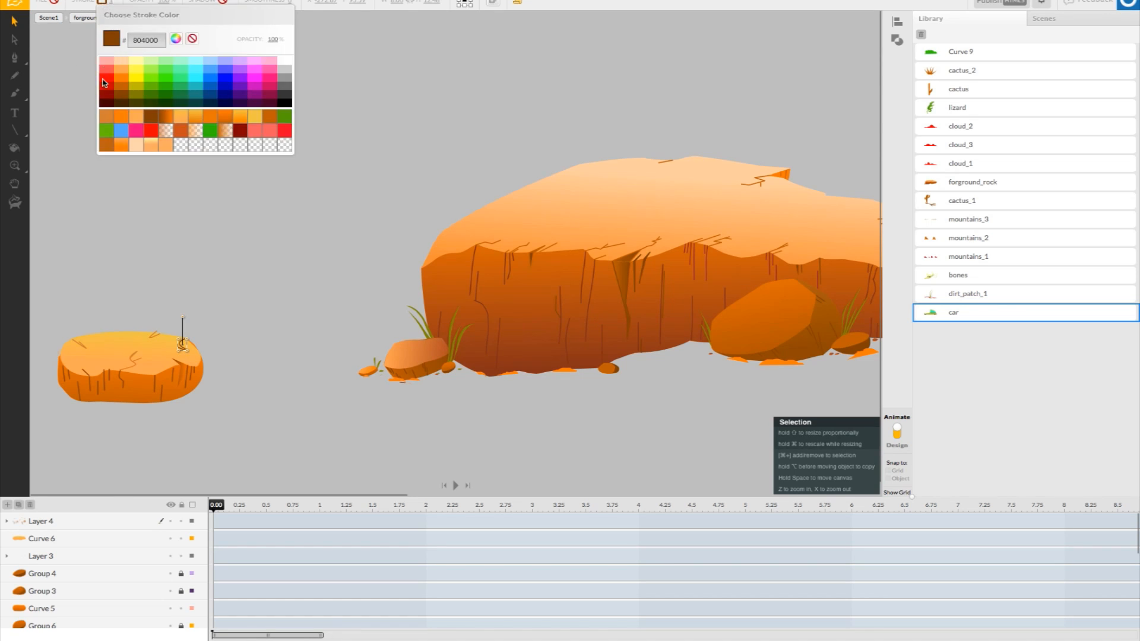
pyautogui.click(103, 122)
pyautogui.click(98, 176)
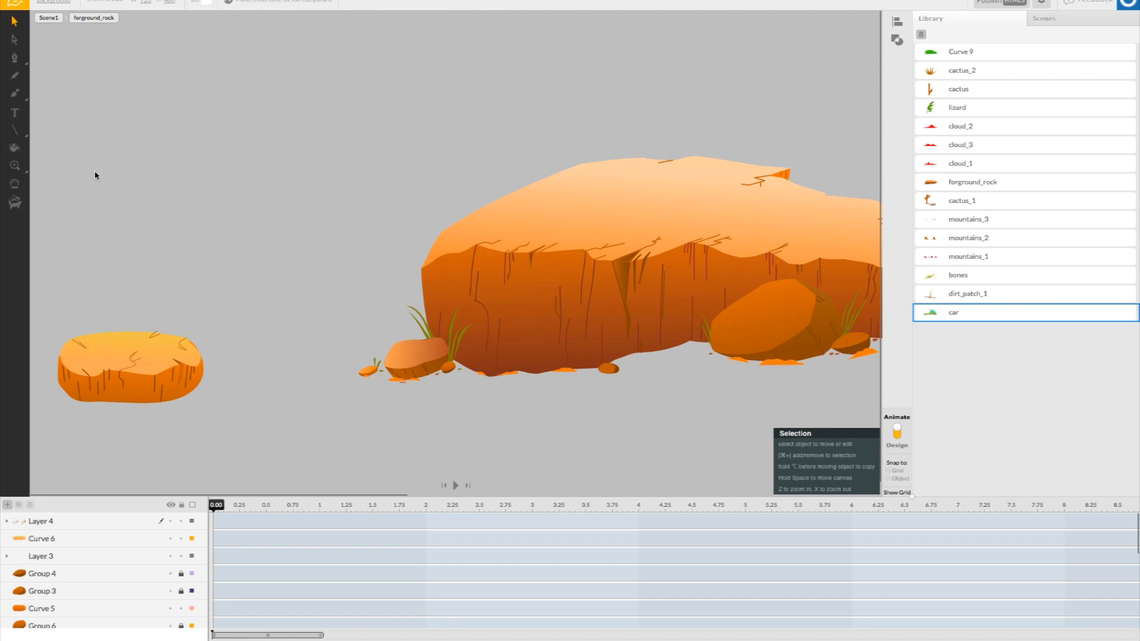
# - Convert the nodes of the top face's rear-edge and right-end cracks into sharp corners
pyautogui.click(39, 59)
pyautogui.click(157, 338)
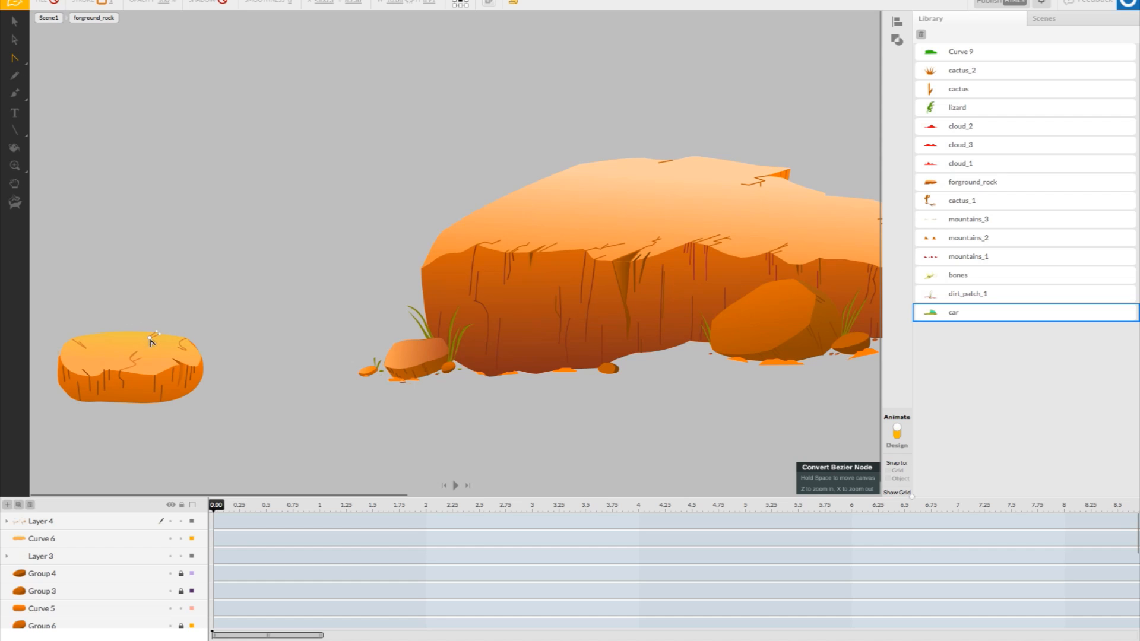
pyautogui.click(160, 336)
pyautogui.click(159, 336)
pyautogui.click(182, 344)
pyautogui.click(213, 354)
# - Convert the nodes of the top face's left-end and centre cracks into sharp corners
pyautogui.click(85, 350)
pyautogui.click(81, 342)
pyautogui.click(81, 344)
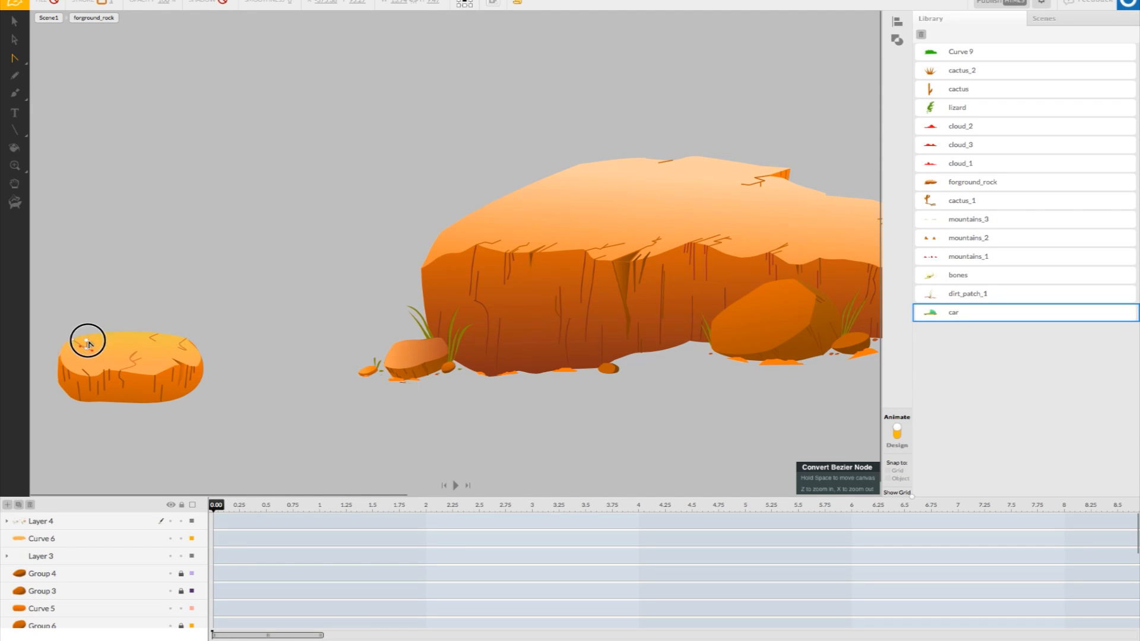
pyautogui.click(135, 358)
pyautogui.click(180, 406)
pyautogui.click(102, 247)
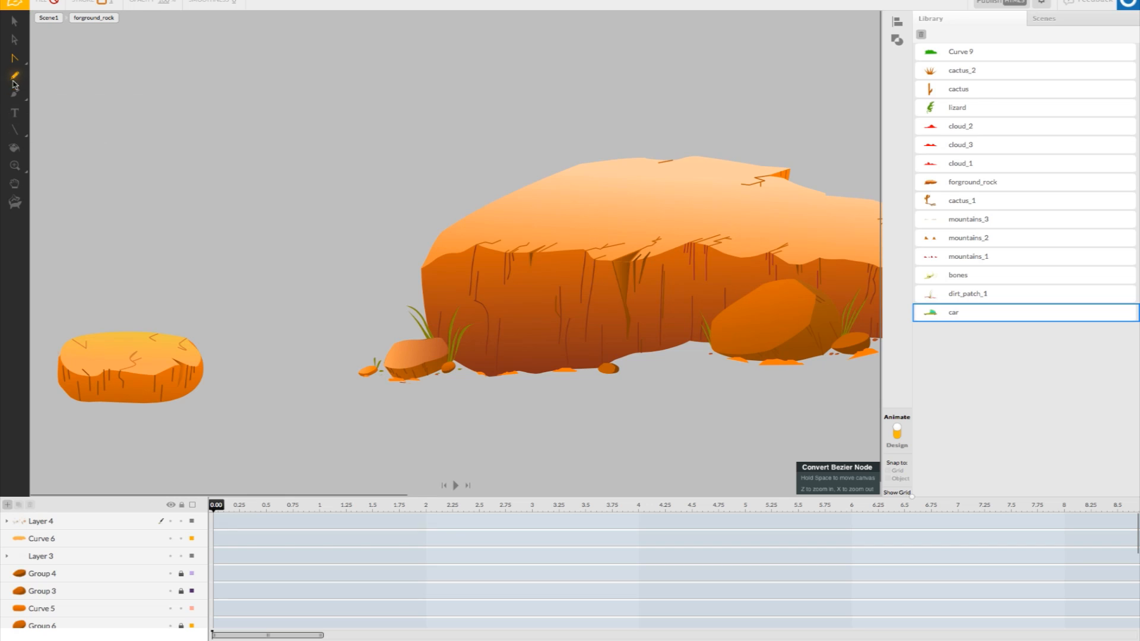
# - Add short crack lines on the top face beside its centre, rear-edge and right-end cracks, and select Layer 4
pyautogui.click(16, 61)
pyautogui.click(38, 57)
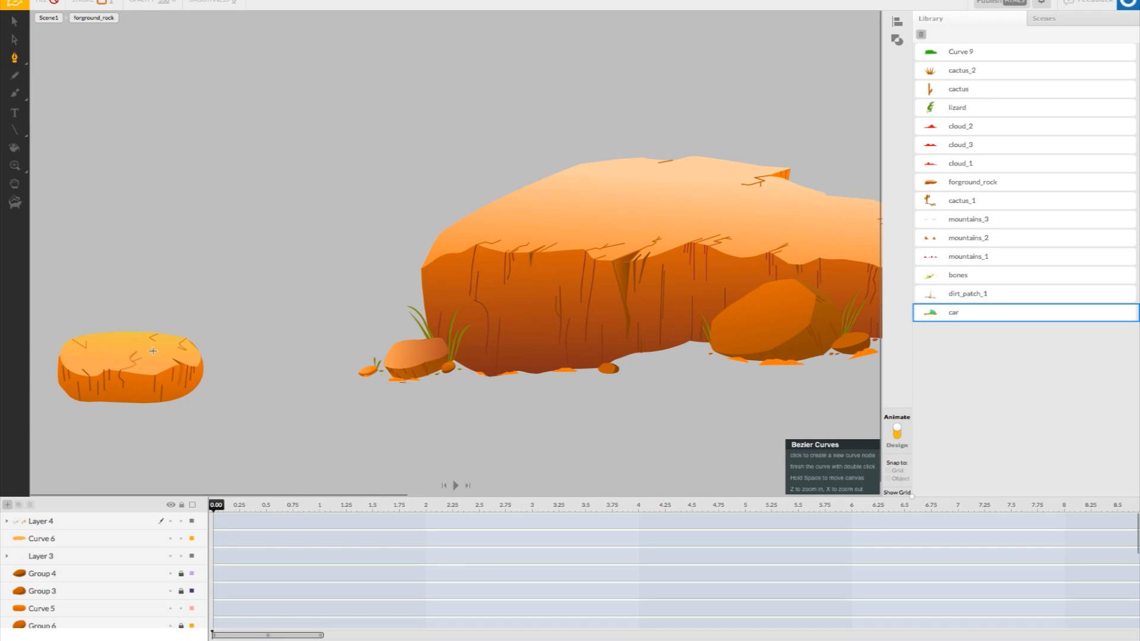
pyautogui.doubleClick(138, 369)
pyautogui.doubleClick(153, 344)
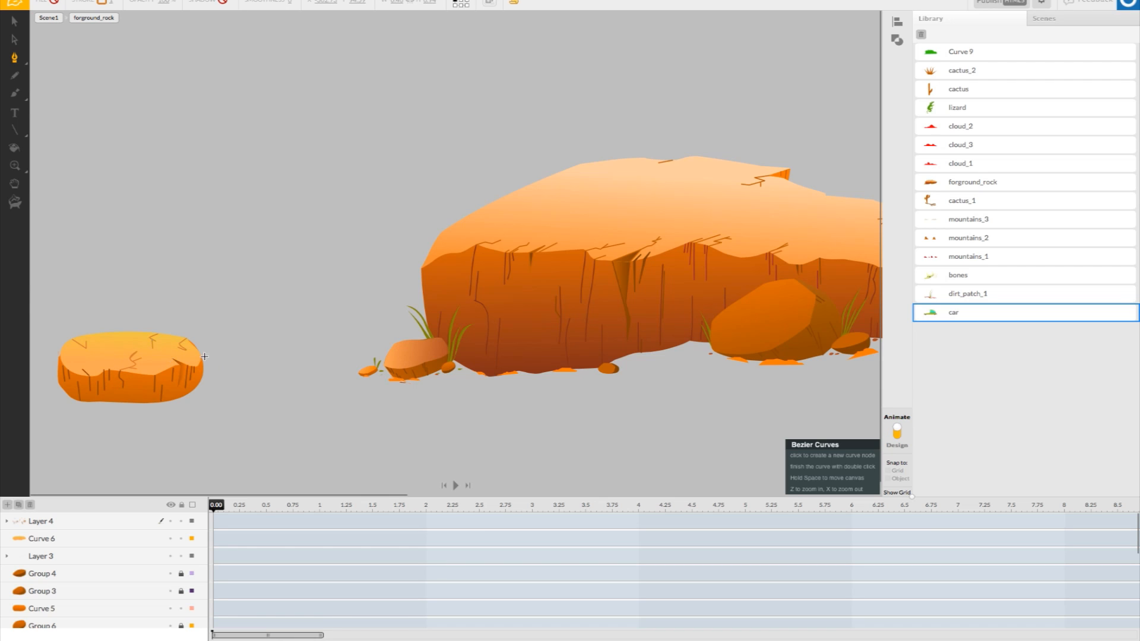
pyautogui.doubleClick(172, 343)
pyautogui.click(106, 524)
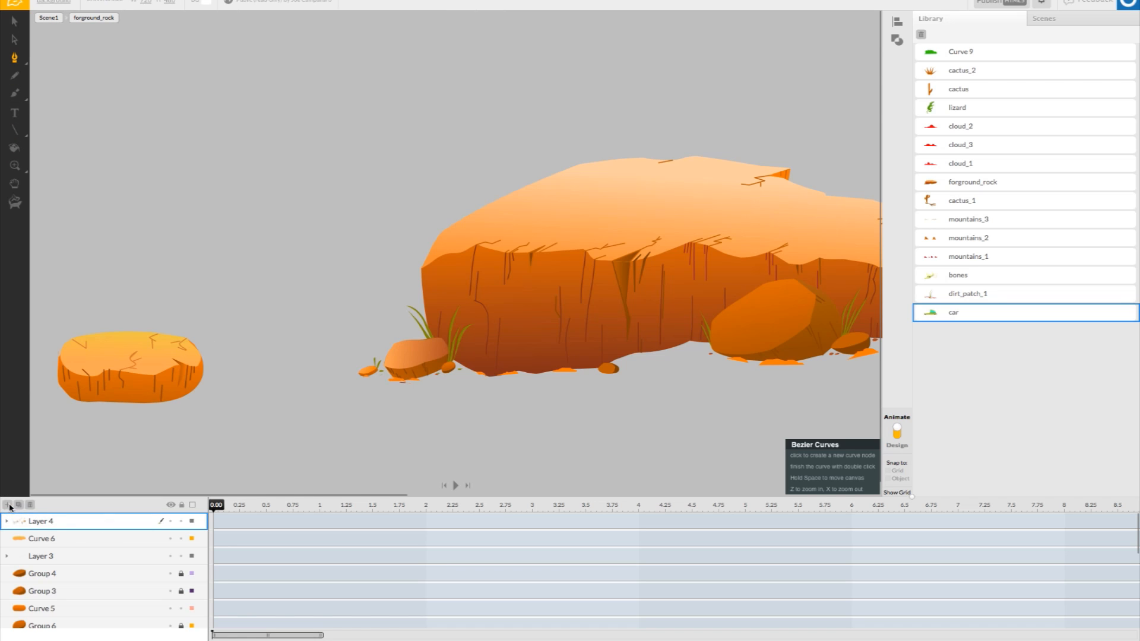
# - Add a new layer and draw a closed three-bladed grass clump outline at the small rock's right end
pyautogui.click(7, 505)
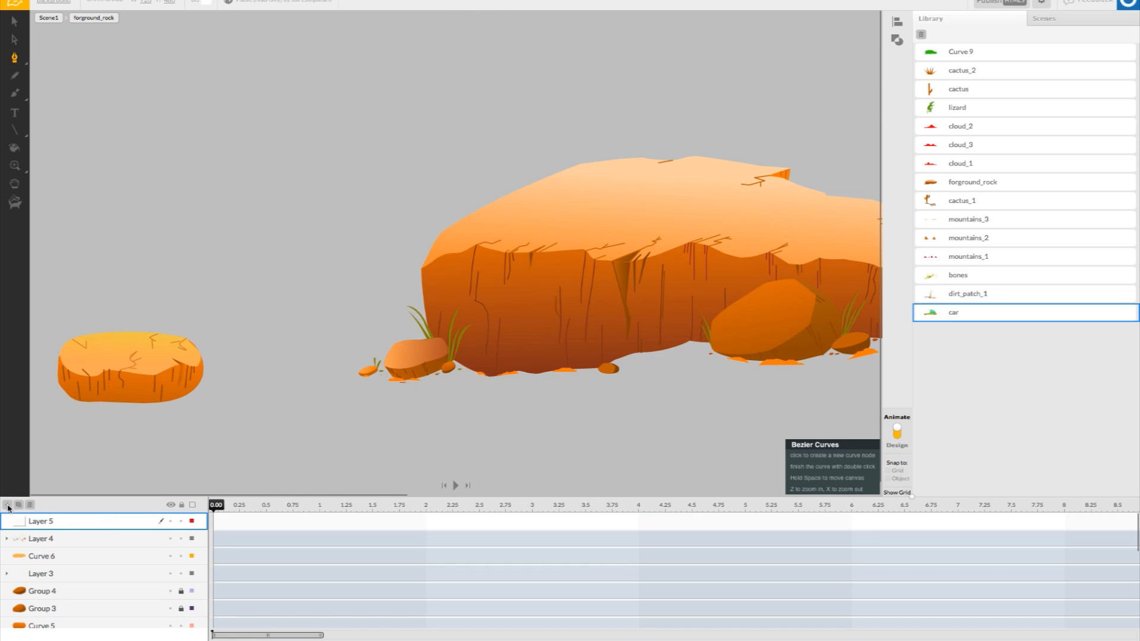
pyautogui.click(189, 398)
pyautogui.click(235, 337)
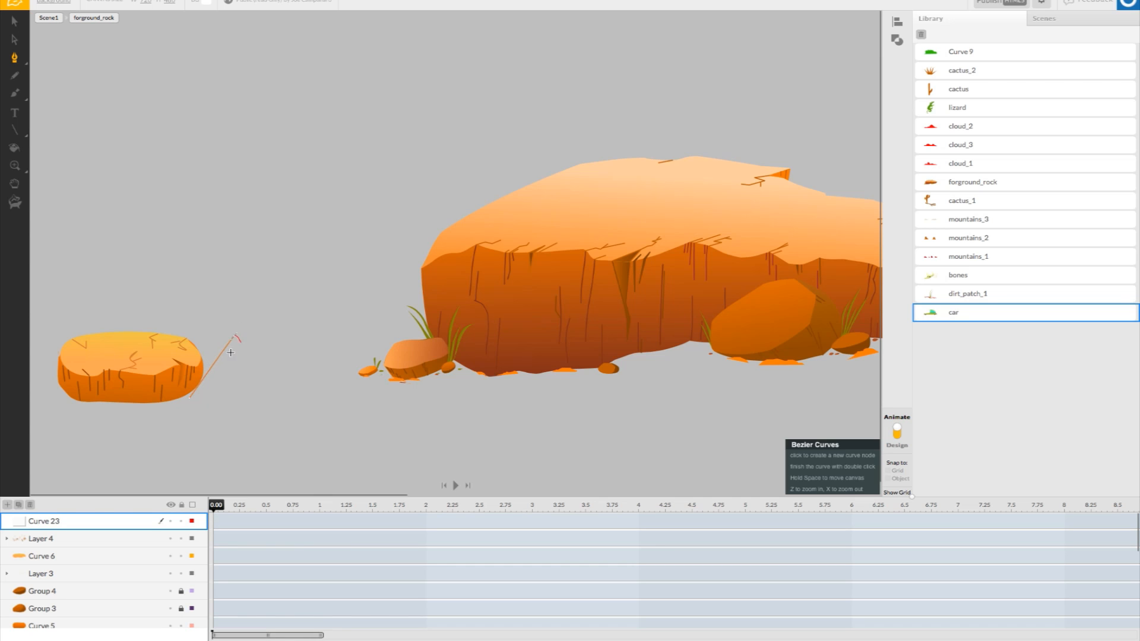
pyautogui.click(205, 388)
pyautogui.click(240, 357)
pyautogui.click(209, 389)
pyautogui.click(240, 375)
pyautogui.click(192, 400)
# - Fill the grass clump with dark olive green and remove its stroke
pyautogui.click(14, 57)
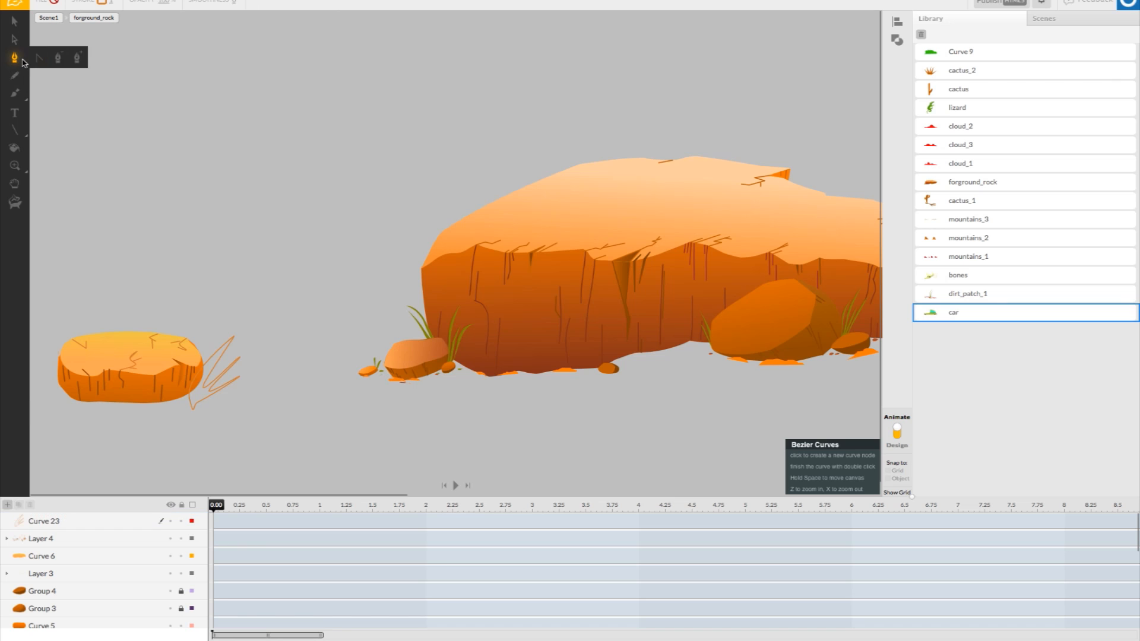
pyautogui.click(38, 57)
pyautogui.click(102, 6)
pyautogui.click(229, 345)
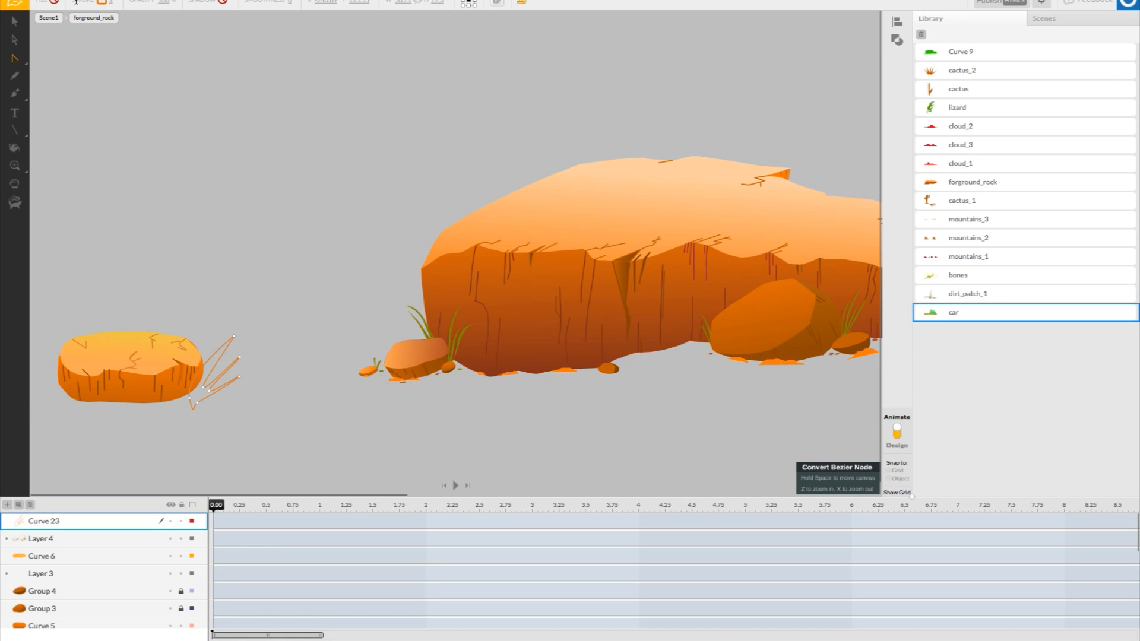
pyautogui.click(52, 2)
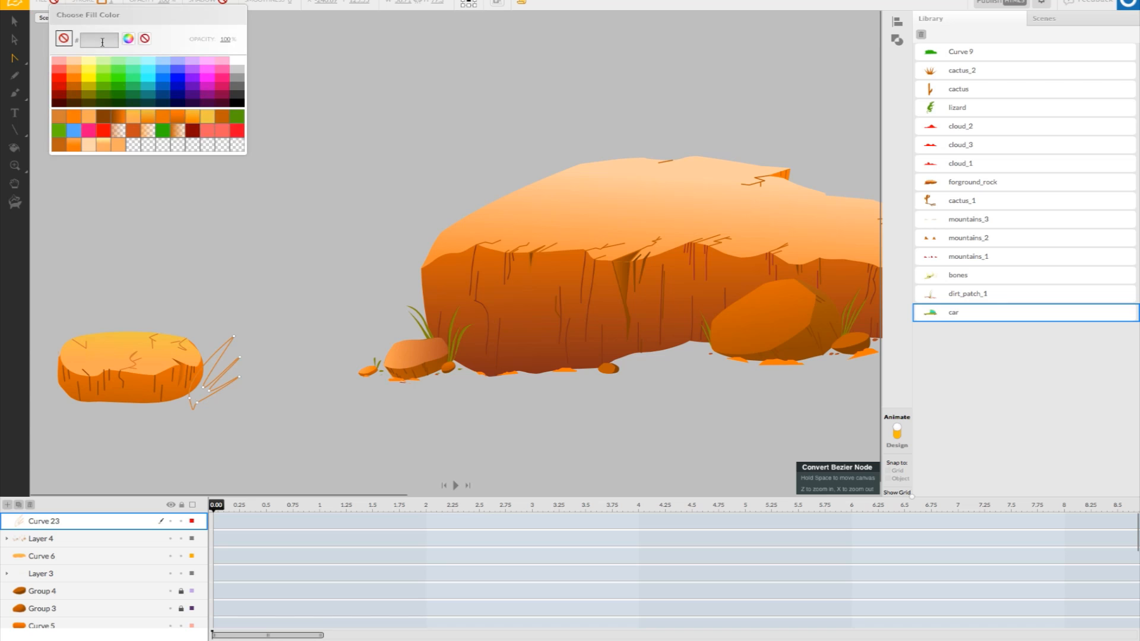
pyautogui.click(90, 100)
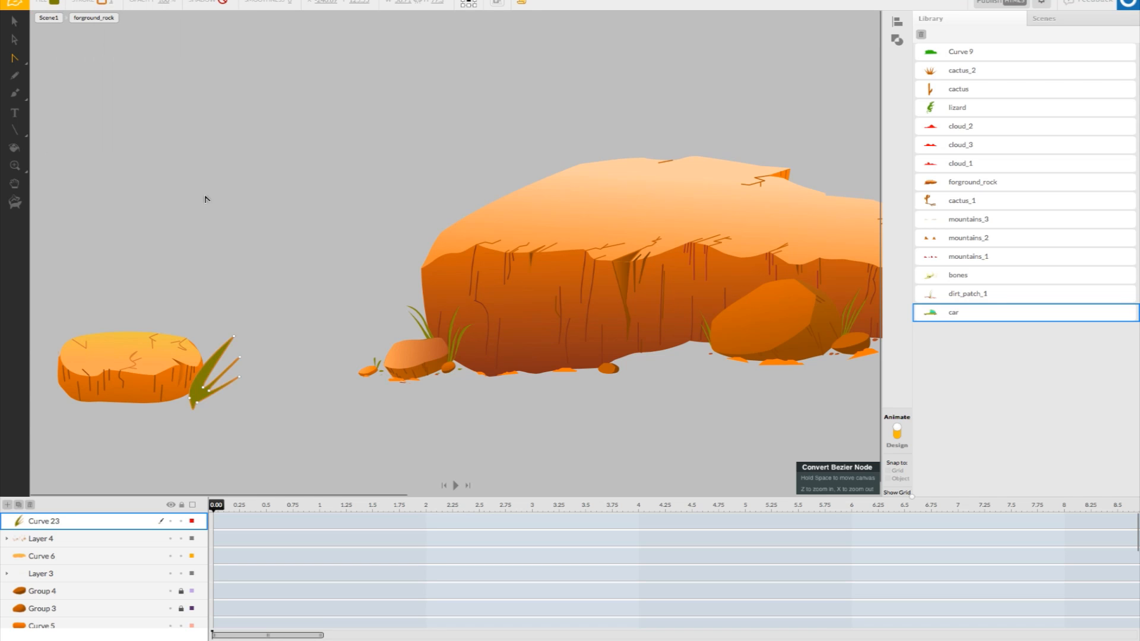
pyautogui.click(103, 4)
pyautogui.click(192, 39)
pyautogui.click(209, 212)
# - Convert the grass clump's base and notch nodes into sharp corners to slim the blades
pyautogui.click(221, 360)
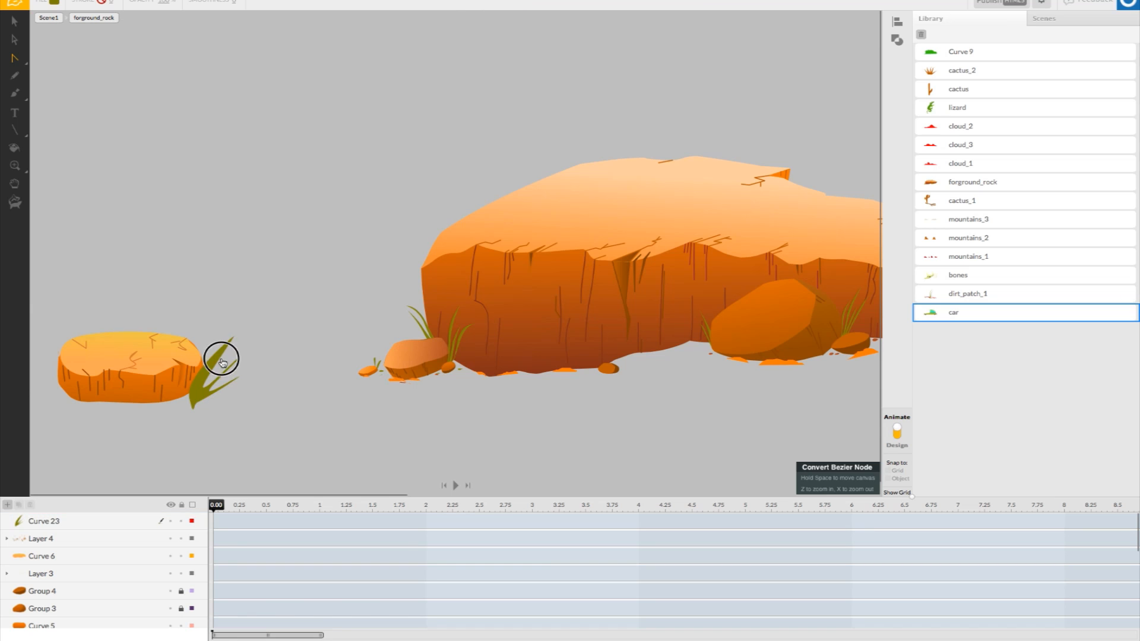
pyautogui.click(192, 400)
pyautogui.click(191, 391)
pyautogui.click(195, 397)
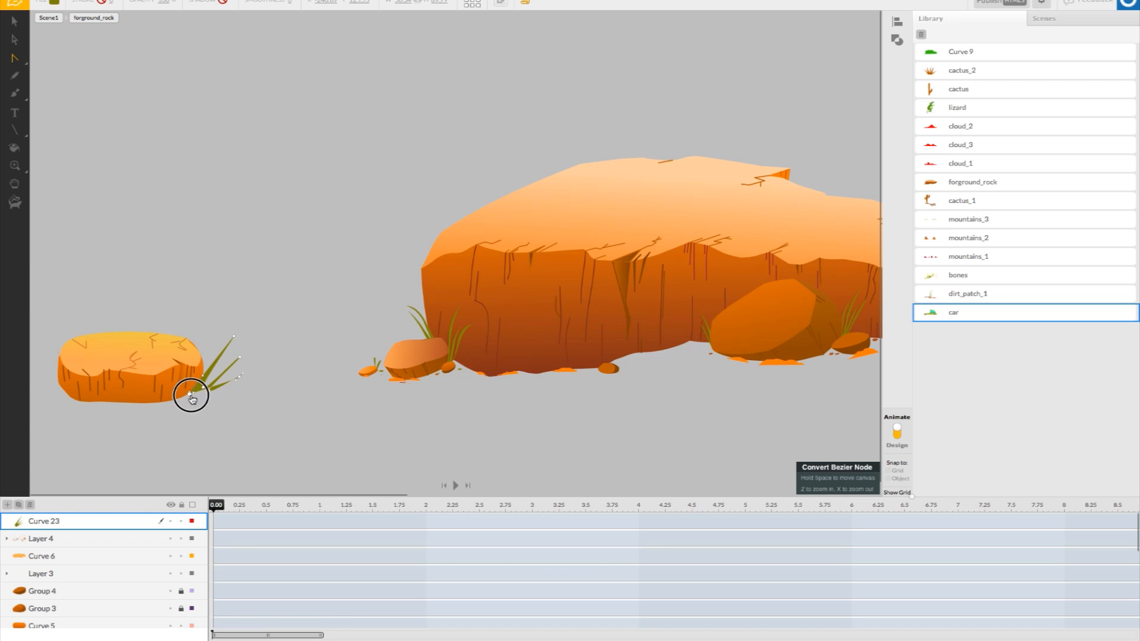
pyautogui.click(202, 390)
# - Bend the grass clump's upper and middle blades into outward curves by adjusting their tip nodes and handles
pyautogui.click(233, 336)
pyautogui.moveTo(221, 353); pyautogui.dragTo(254, 344)
pyautogui.click(234, 348)
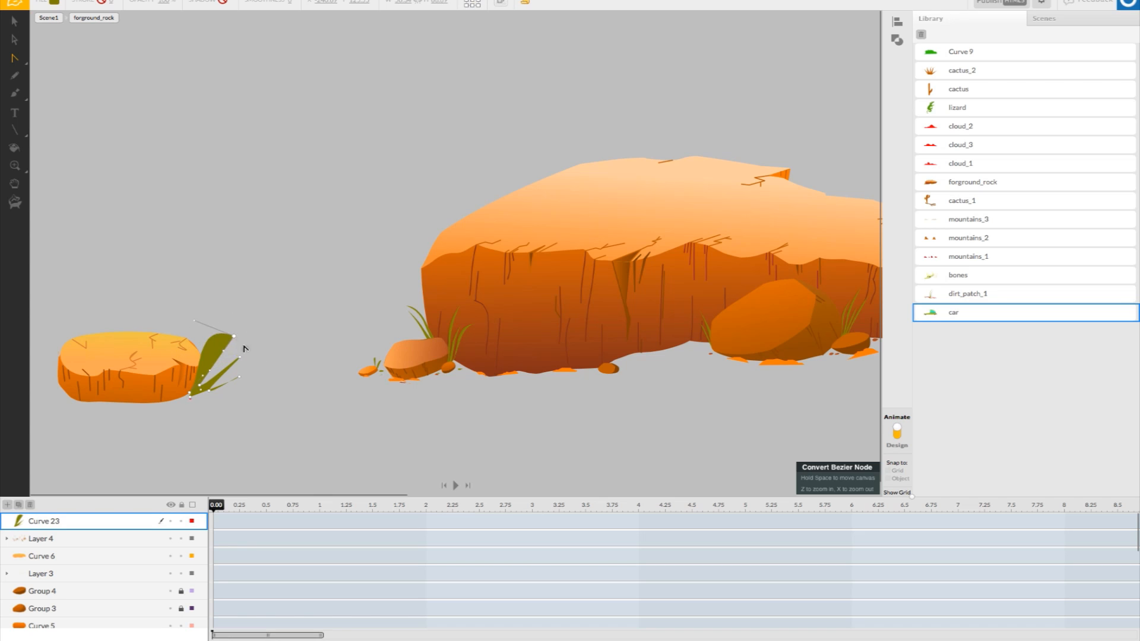
pyautogui.moveTo(225, 355)
pyautogui.mouseDown()
pyautogui.moveTo(199, 325)
pyautogui.moveTo(227, 345)
pyautogui.mouseUp()
pyautogui.moveTo(198, 389); pyautogui.dragTo(196, 386)
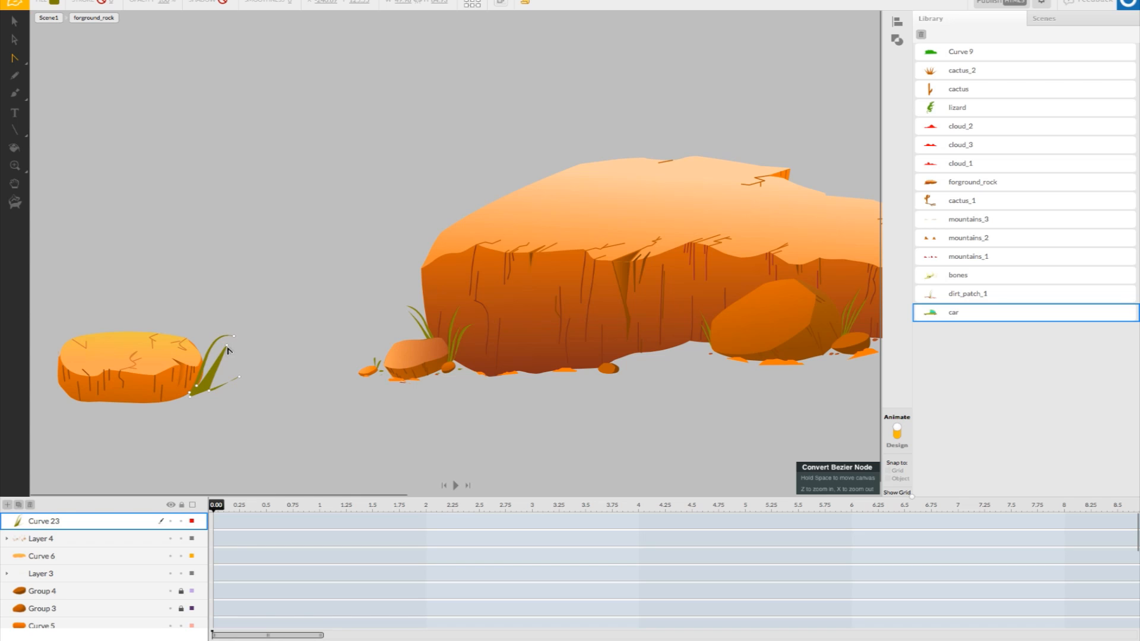
pyautogui.moveTo(227, 349)
pyautogui.mouseDown()
pyautogui.moveTo(208, 339)
pyautogui.moveTo(207, 352)
pyautogui.mouseUp()
pyautogui.click(232, 354)
pyautogui.moveTo(232, 354); pyautogui.dragTo(218, 377)
# - Refine the nodes between the grass blades and at the clump's base, shaping the lowest blade into a short leaf
pyautogui.click(226, 346)
pyautogui.click(203, 387)
pyautogui.click(212, 382)
pyautogui.click(215, 385)
pyautogui.click(216, 388)
pyautogui.moveTo(191, 397); pyautogui.dragTo(198, 394)
pyautogui.click(198, 389)
pyautogui.click(242, 394)
pyautogui.click(219, 350)
pyautogui.click(203, 377)
pyautogui.moveTo(203, 382); pyautogui.dragTo(196, 389)
pyautogui.click(236, 400)
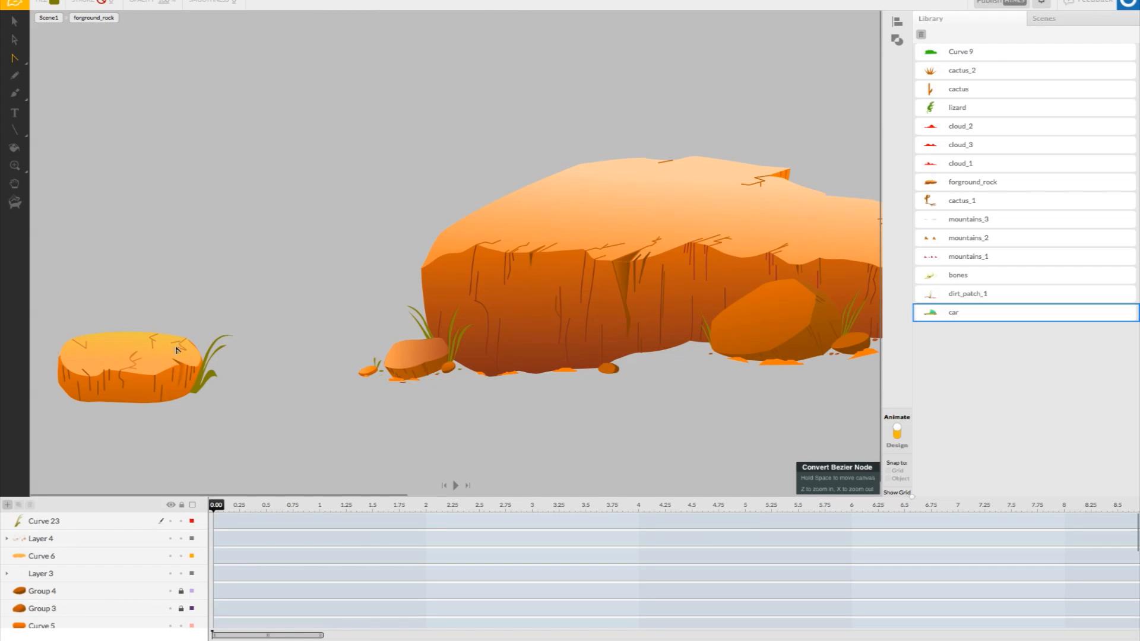
# - Move the grass clump clear of the small rock and rework the nodes at its base
pyautogui.moveTo(198, 393); pyautogui.dragTo(250, 397)
pyautogui.click(222, 387)
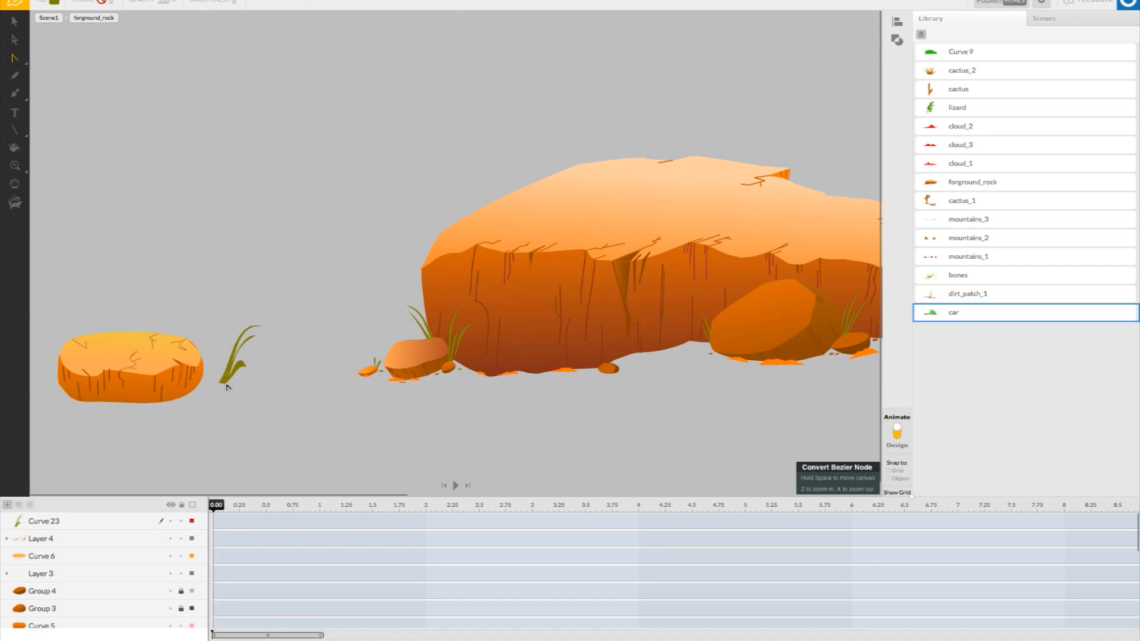
pyautogui.click(227, 387)
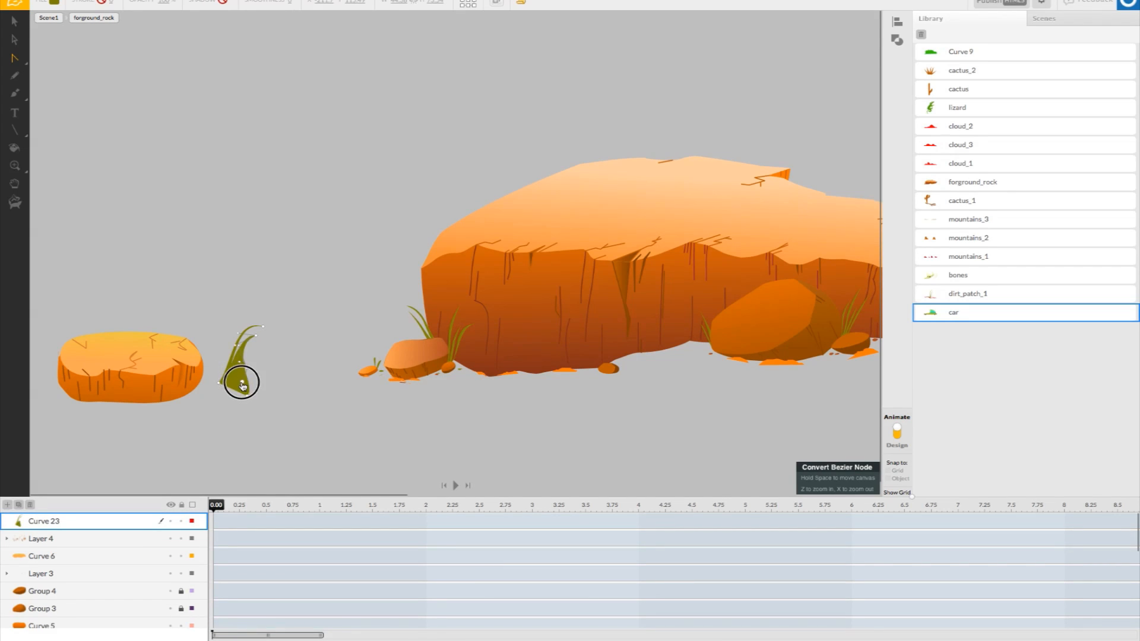
pyautogui.click(225, 380)
pyautogui.click(227, 381)
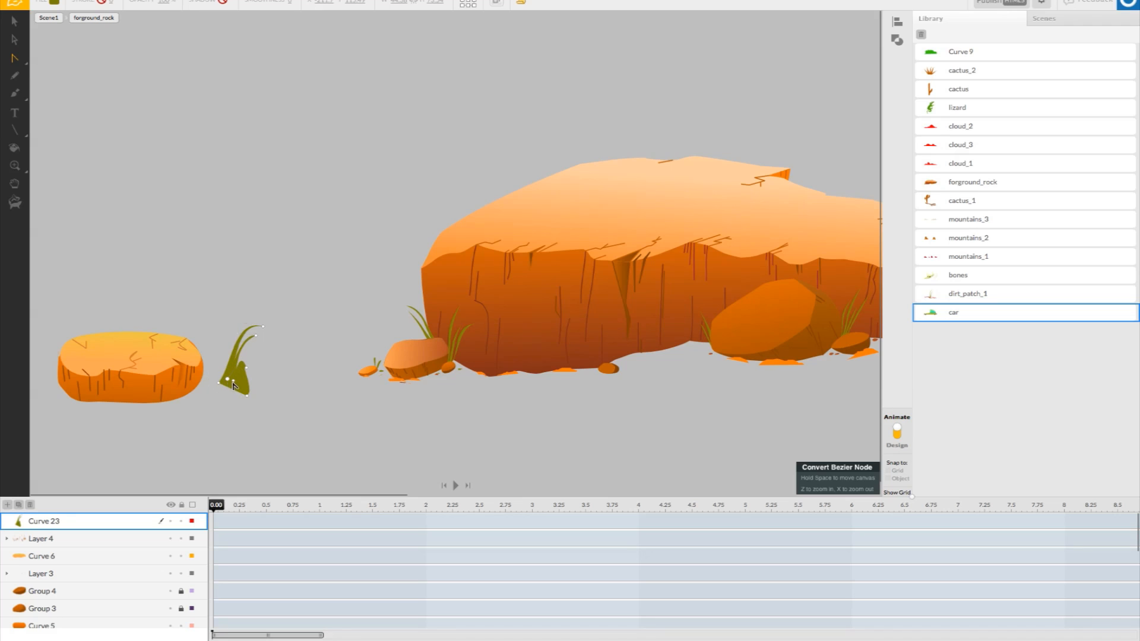
pyautogui.click(249, 393)
pyautogui.click(242, 382)
pyautogui.click(233, 386)
pyautogui.click(223, 384)
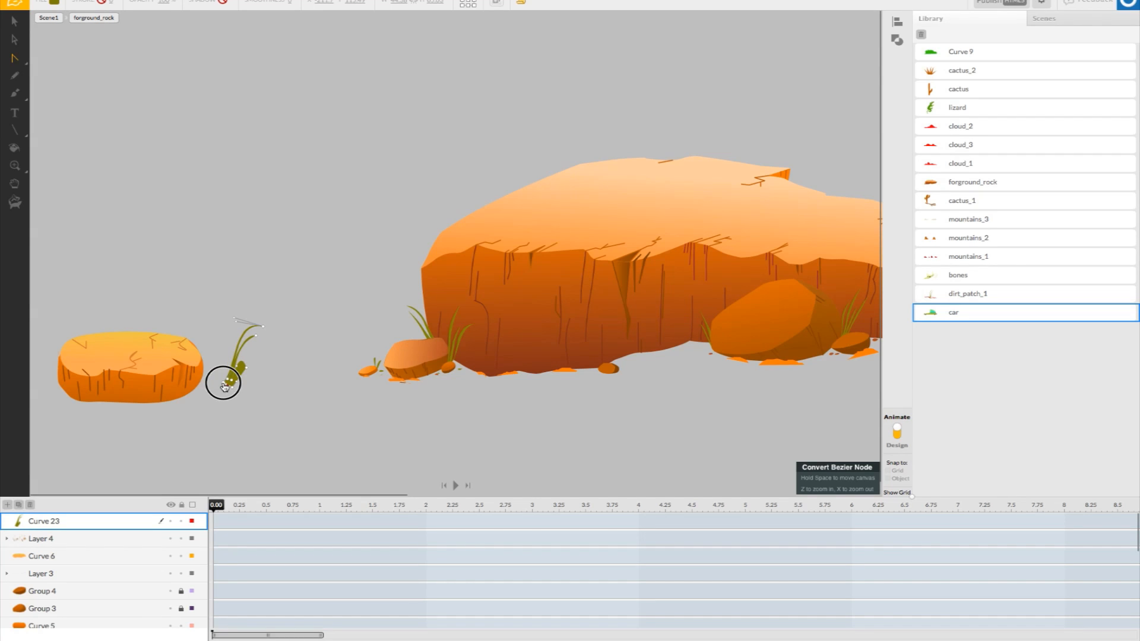
# - Reshape the grass clump's lowest blade into a narrow upright leaf
pyautogui.click(246, 368)
pyautogui.moveTo(239, 346); pyautogui.dragTo(238, 367)
pyautogui.click(238, 373)
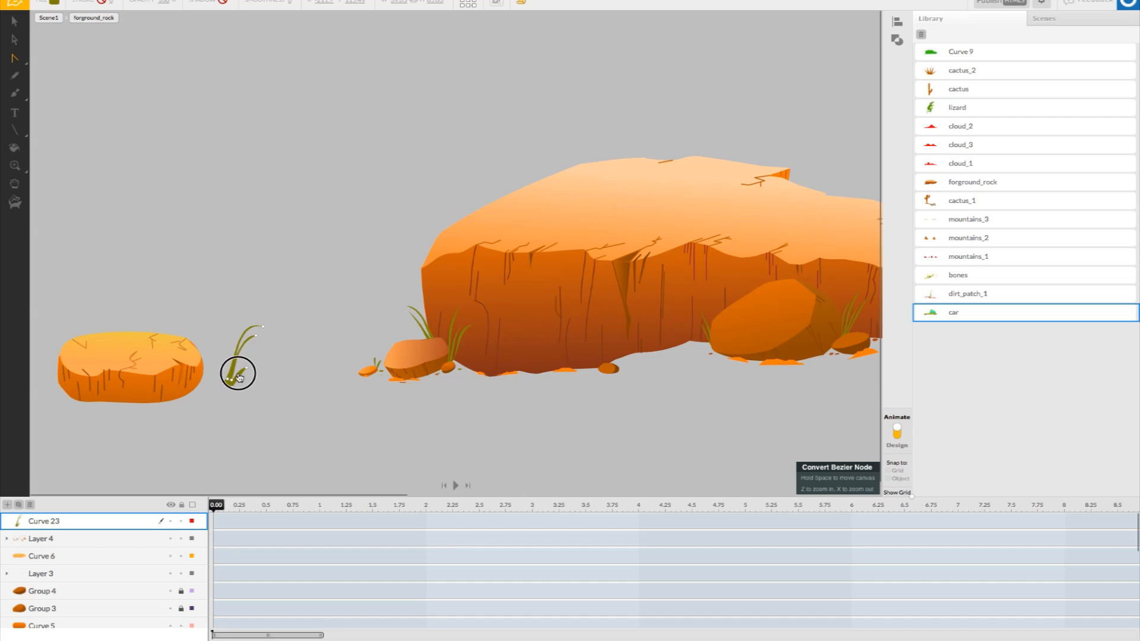
pyautogui.moveTo(242, 373); pyautogui.dragTo(243, 361)
pyautogui.click(255, 367)
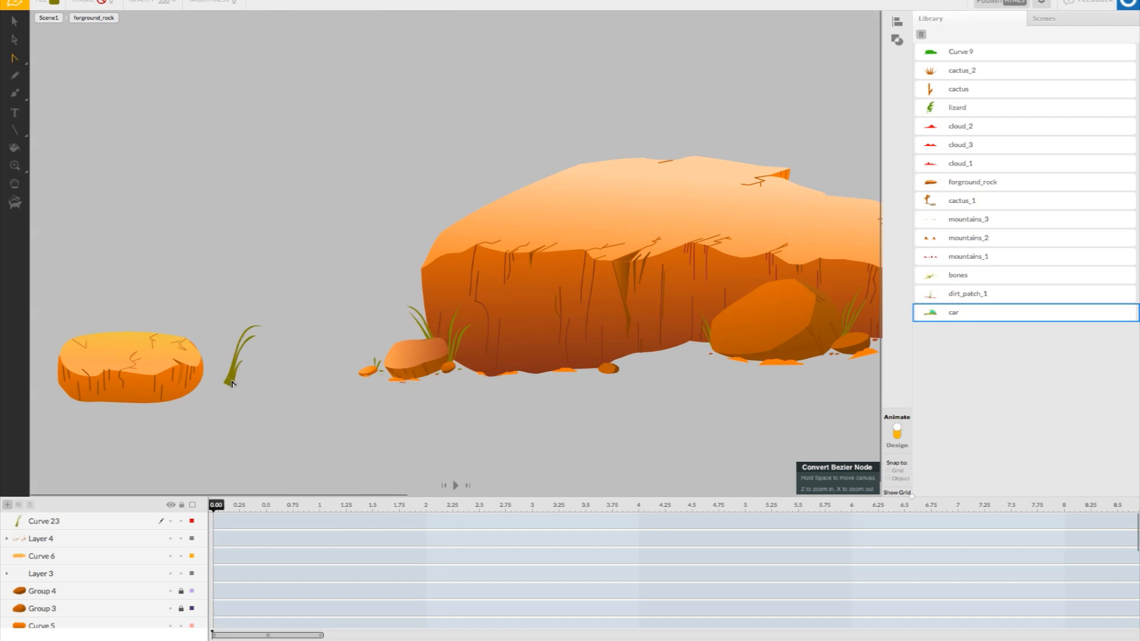
# - Move the grass clump back against the small rock's lower right end
pyautogui.click(14, 20)
pyautogui.moveTo(226, 381); pyautogui.dragTo(197, 392)
pyautogui.click(244, 400)
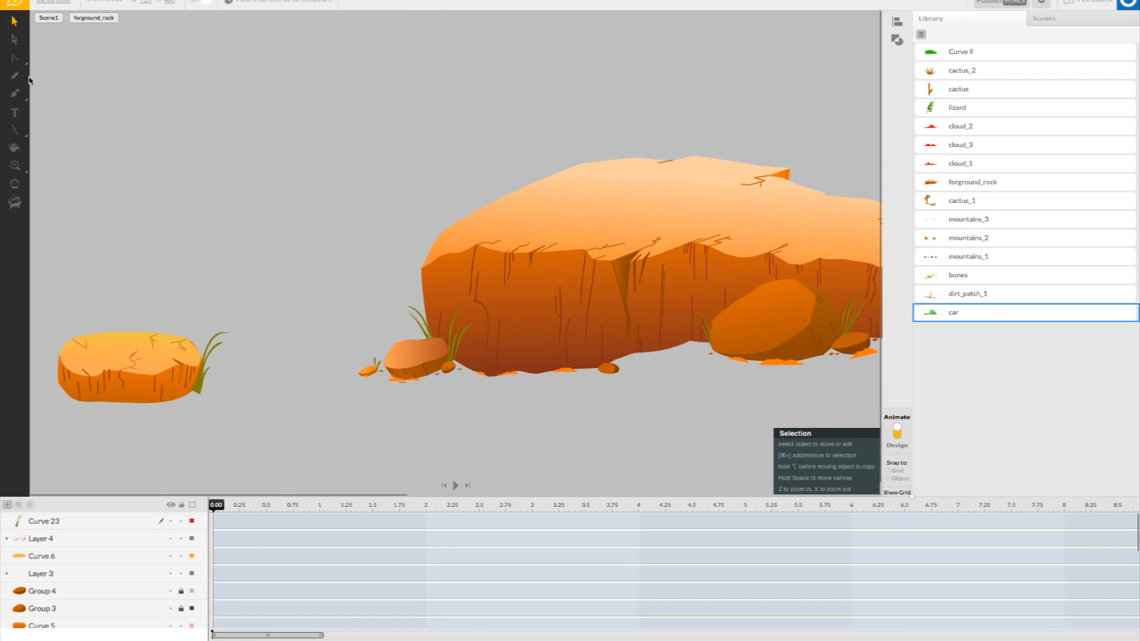
# - Add a new layer and draw a closed rounded pebble outline over the base of the grass clump
pyautogui.moveTo(21, 65)
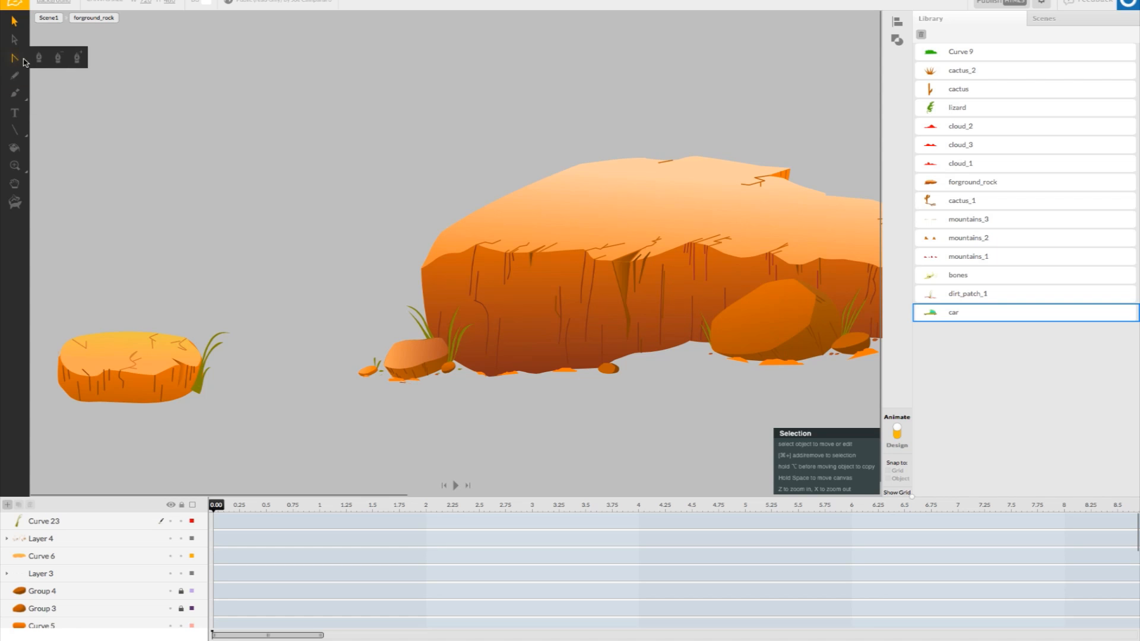
pyautogui.click(40, 58)
pyautogui.hscroll(1, 202, 356)
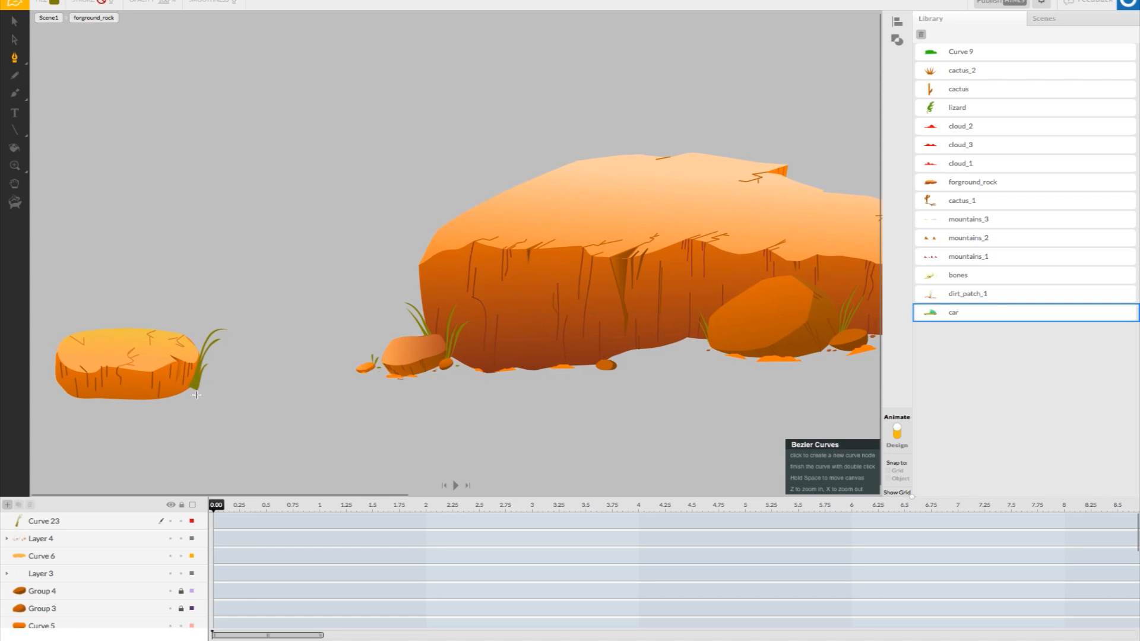
pyautogui.click(95, 522)
pyautogui.click(7, 506)
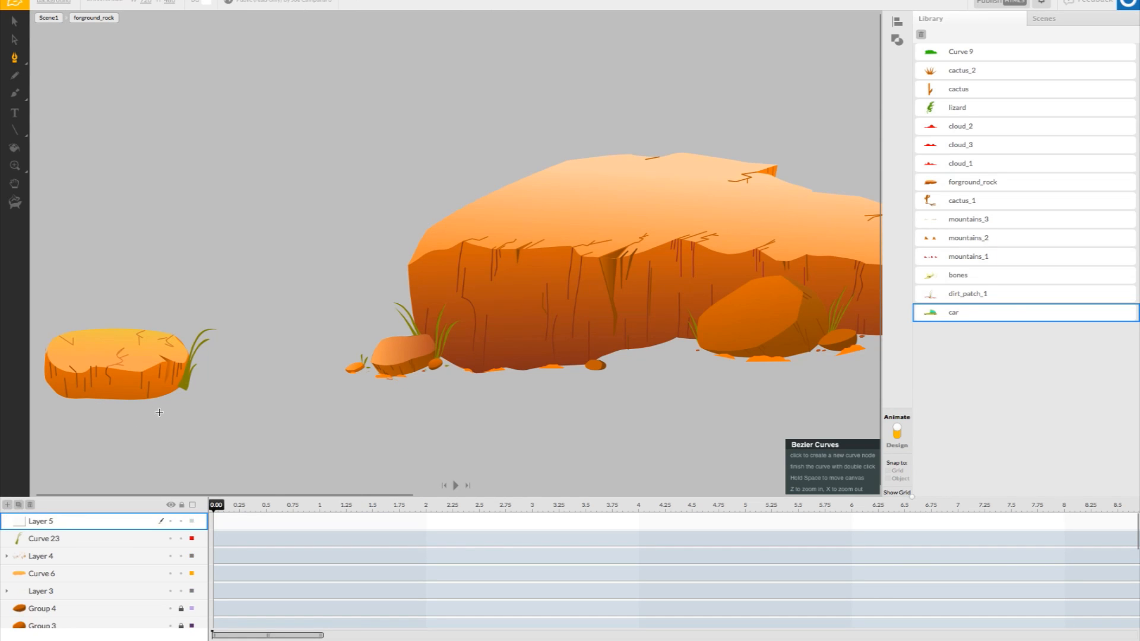
pyautogui.click(177, 384)
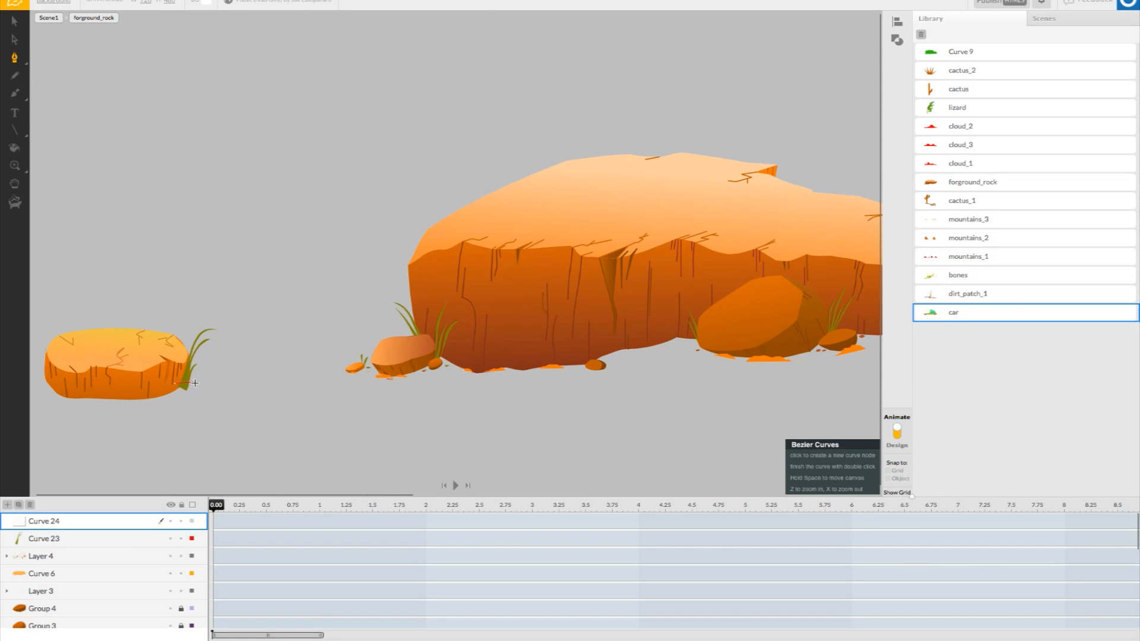
pyautogui.click(200, 394)
pyautogui.click(180, 397)
pyautogui.click(175, 384)
# - Fill the pebble at the grass clump's base with orange
pyautogui.click(15, 21)
pyautogui.click(191, 390)
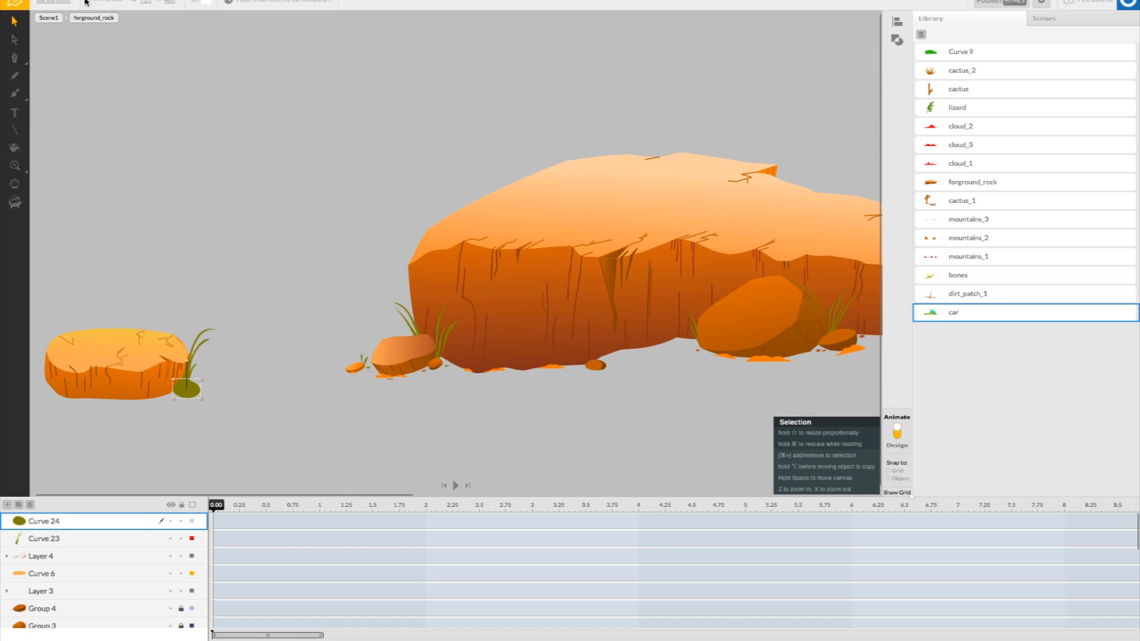
pyautogui.click(198, 429)
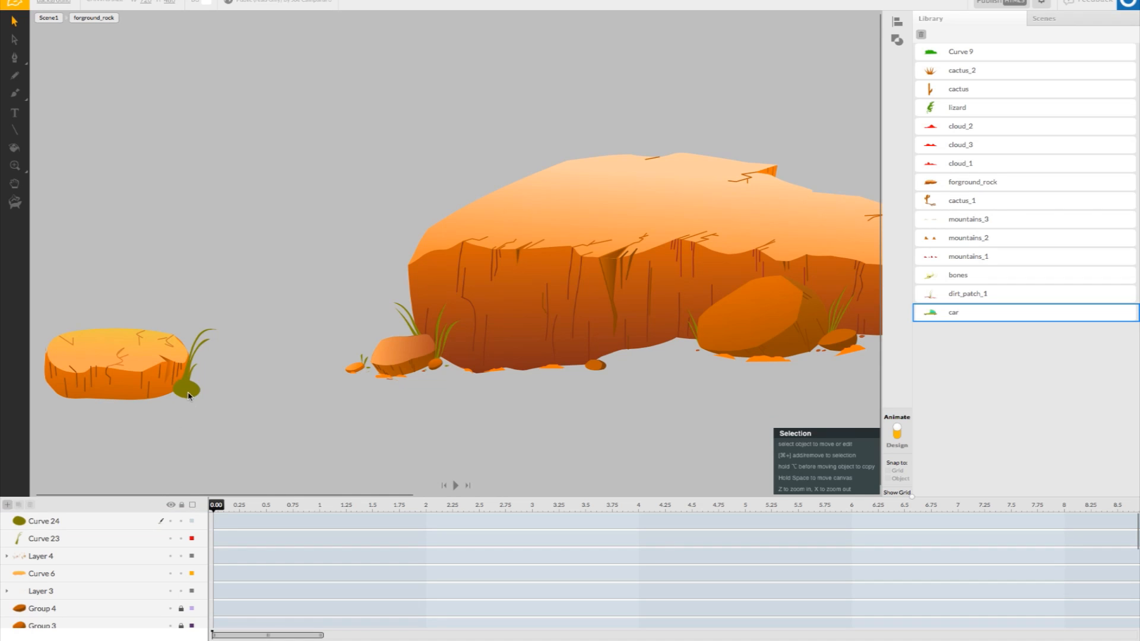
pyautogui.click(189, 397)
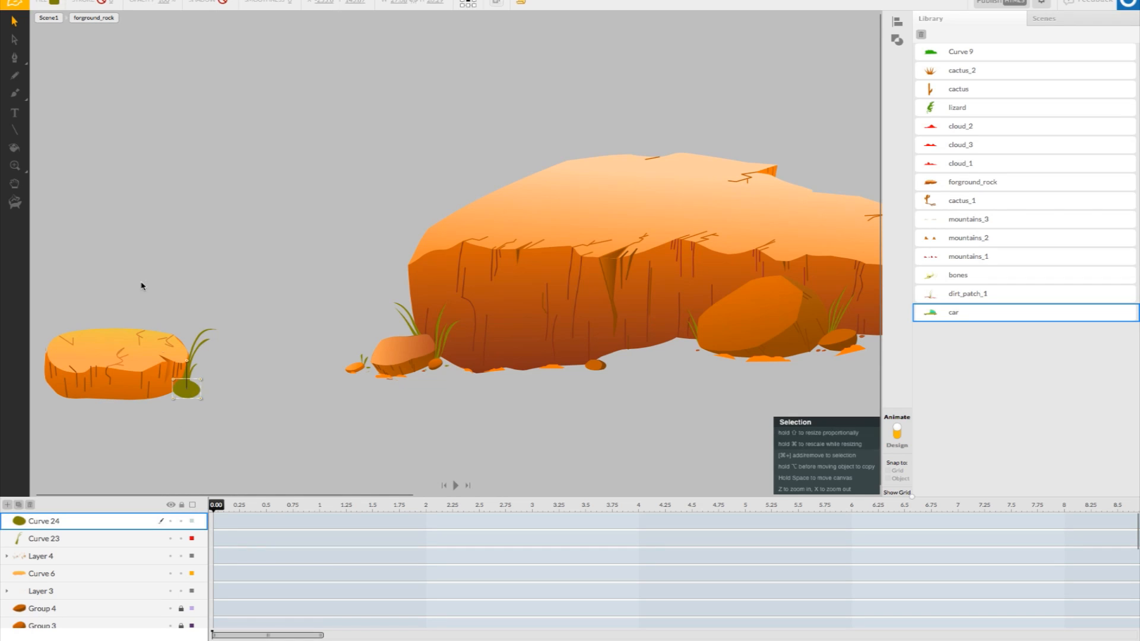
pyautogui.click(59, 4)
pyautogui.click(90, 117)
pyautogui.click(59, 4)
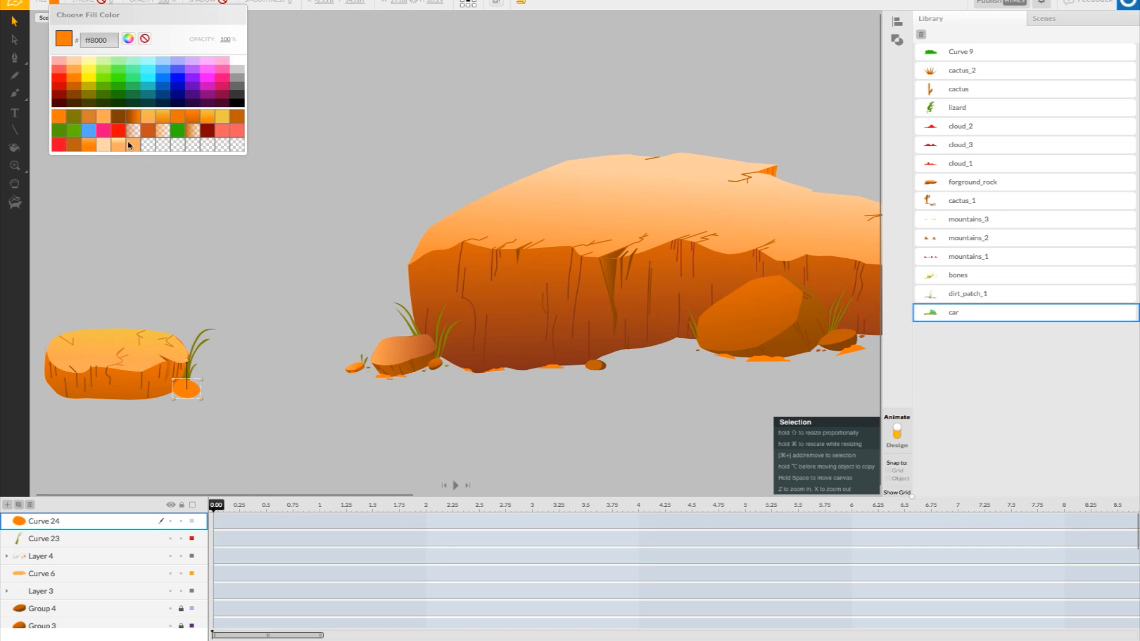
pyautogui.click(176, 119)
pyautogui.click(195, 220)
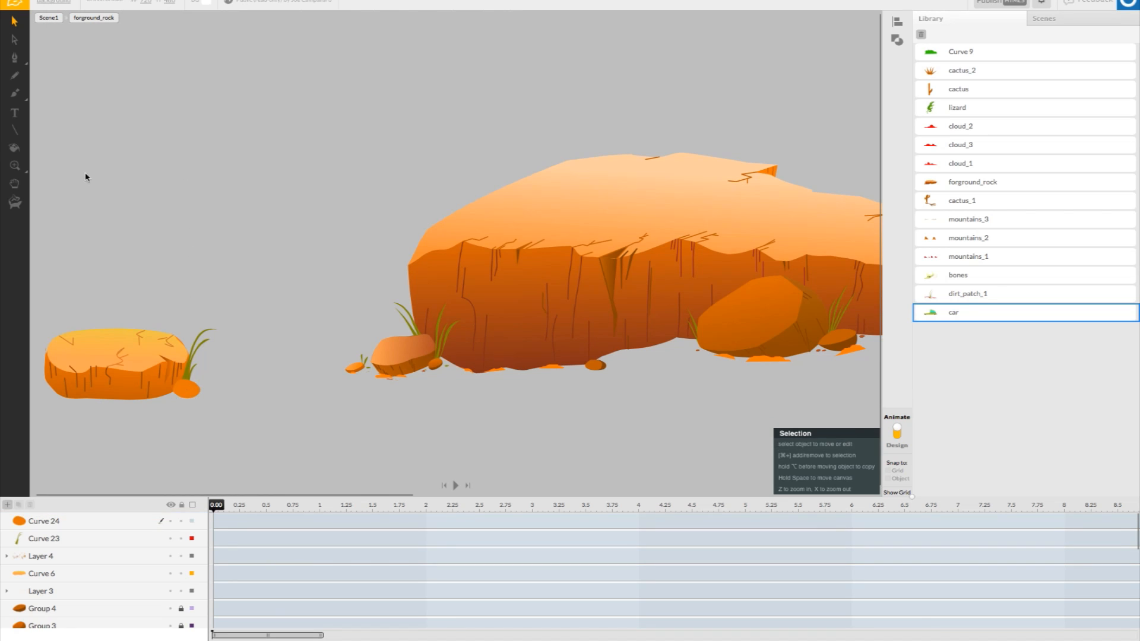
# - Add a new layer above the pebble and draw a closed shape over its upper part
pyautogui.click(51, 520)
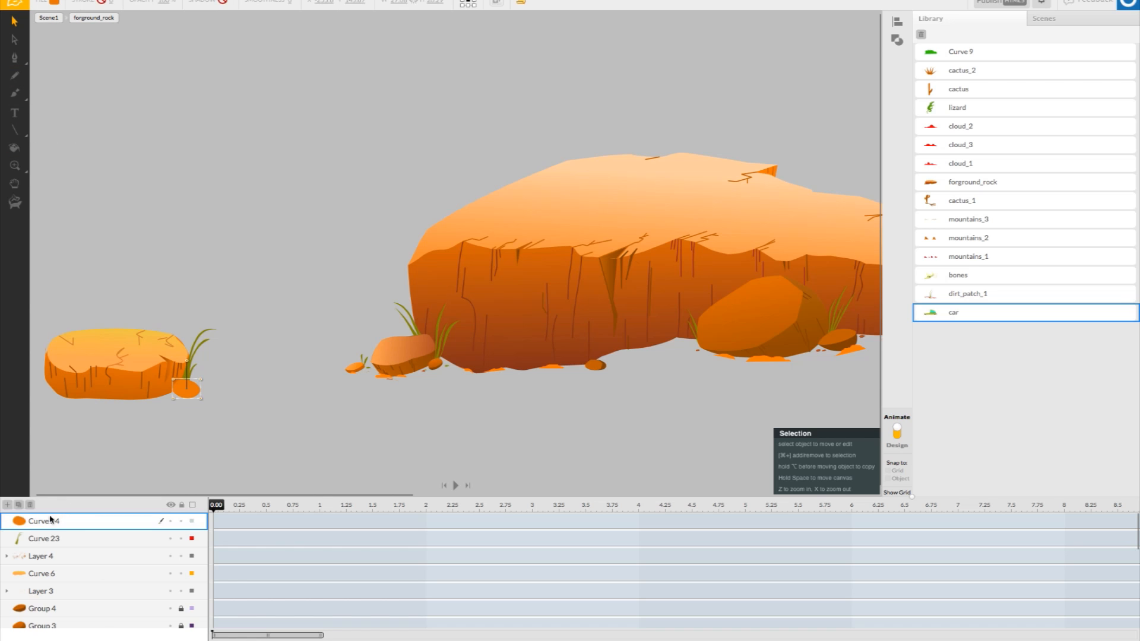
pyautogui.click(7, 504)
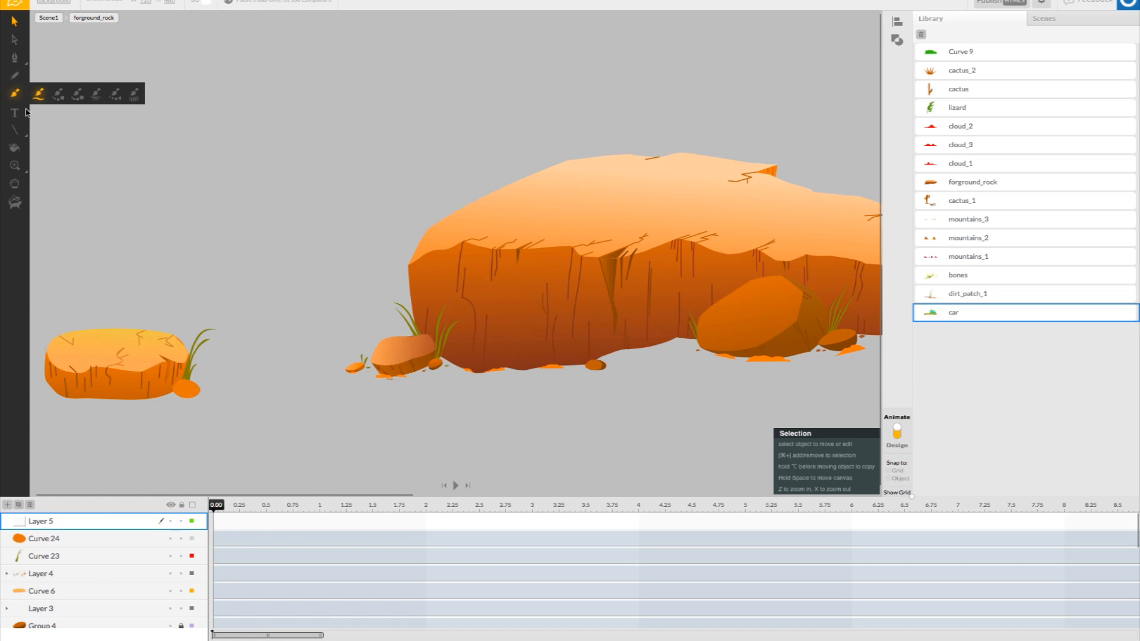
pyautogui.moveTo(15, 57)
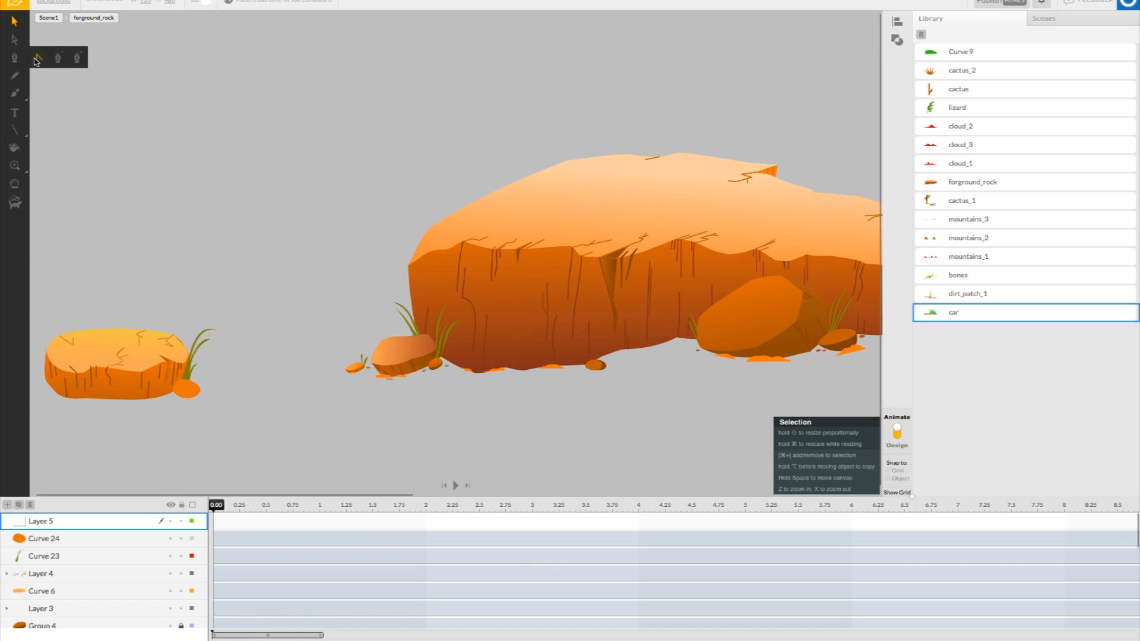
pyautogui.click(15, 59)
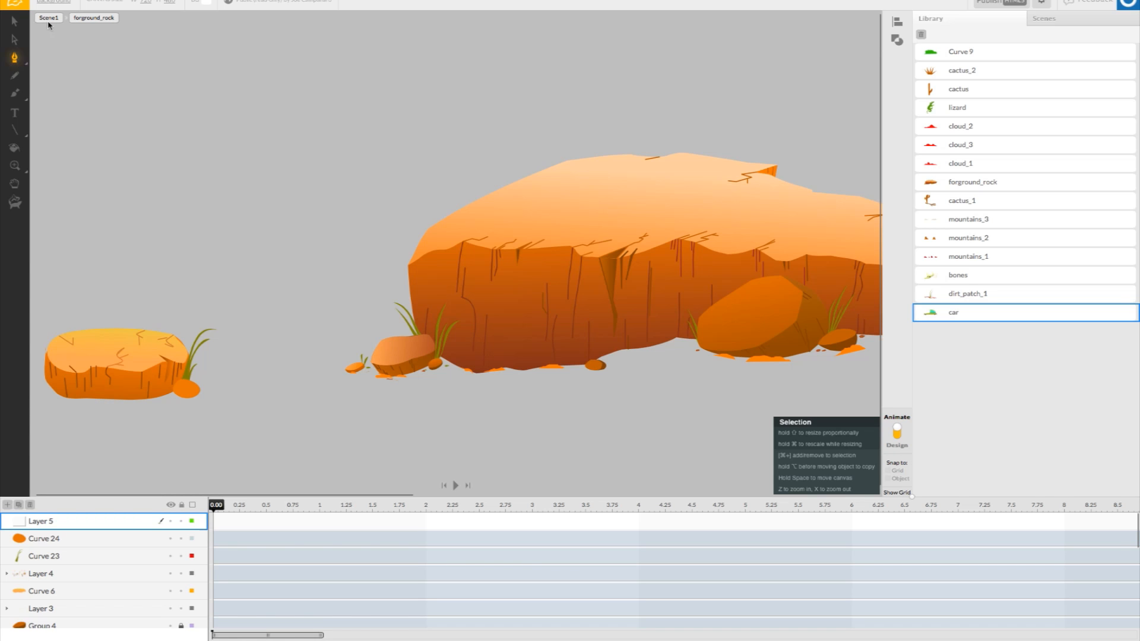
pyautogui.click(199, 388)
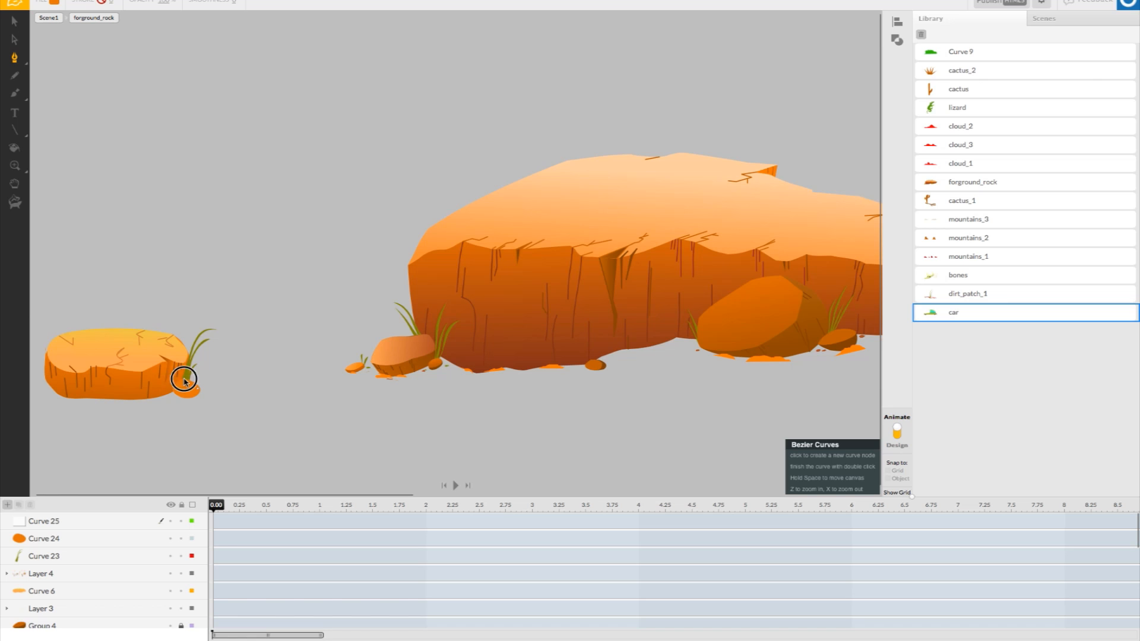
pyautogui.click(197, 388)
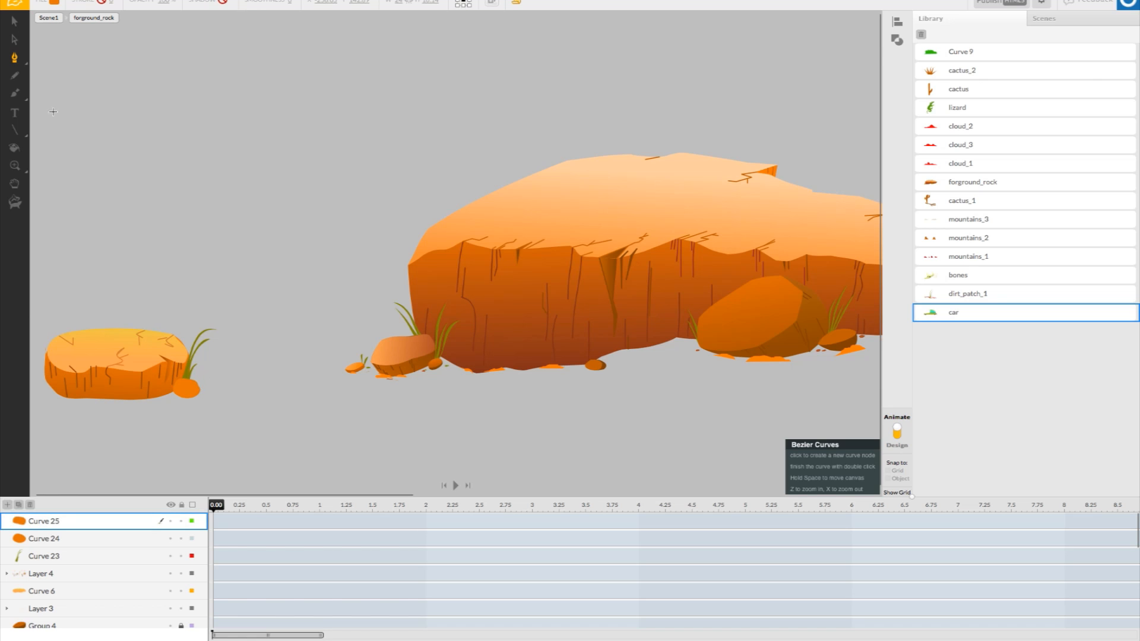
# - Fill the shape over the pebble's upper part with light orange
pyautogui.click(15, 21)
pyautogui.click(190, 394)
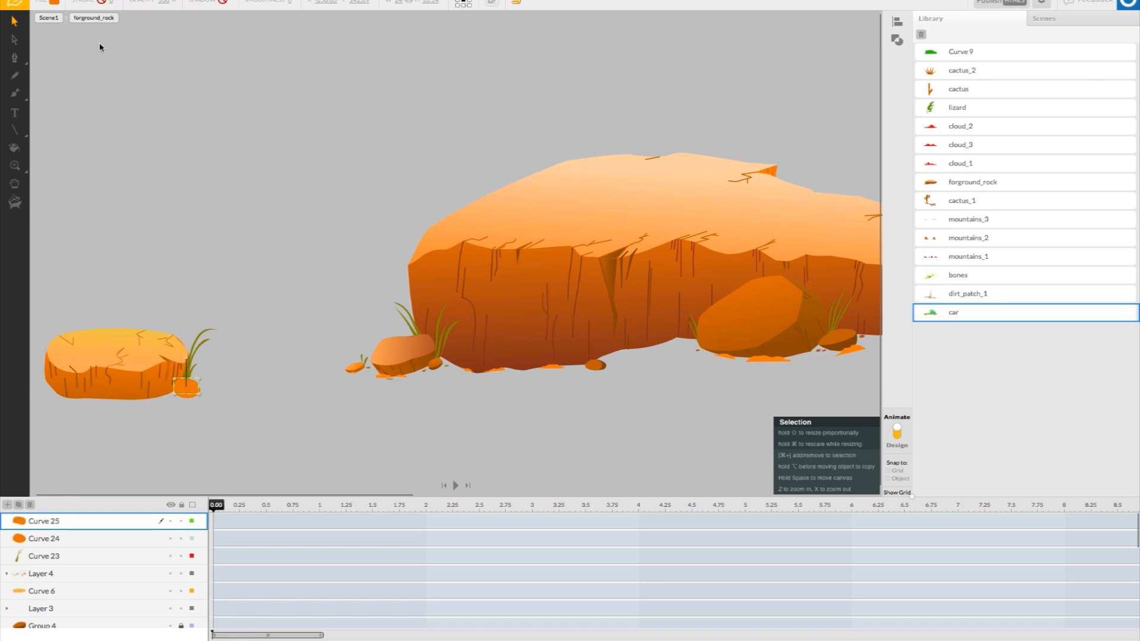
pyautogui.click(54, 3)
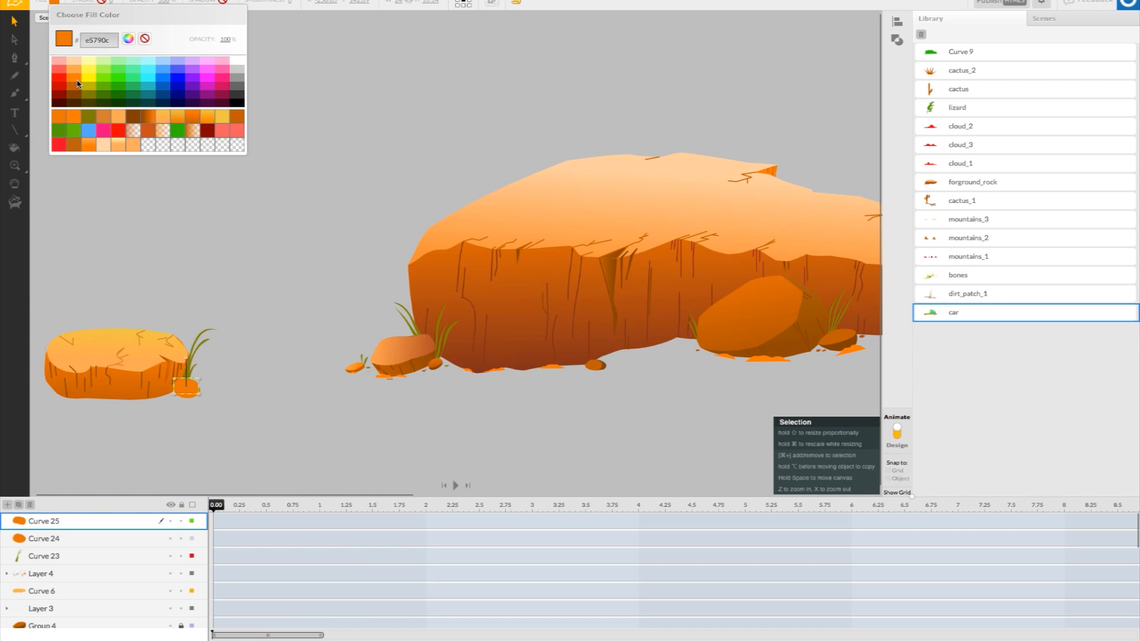
pyautogui.click(77, 116)
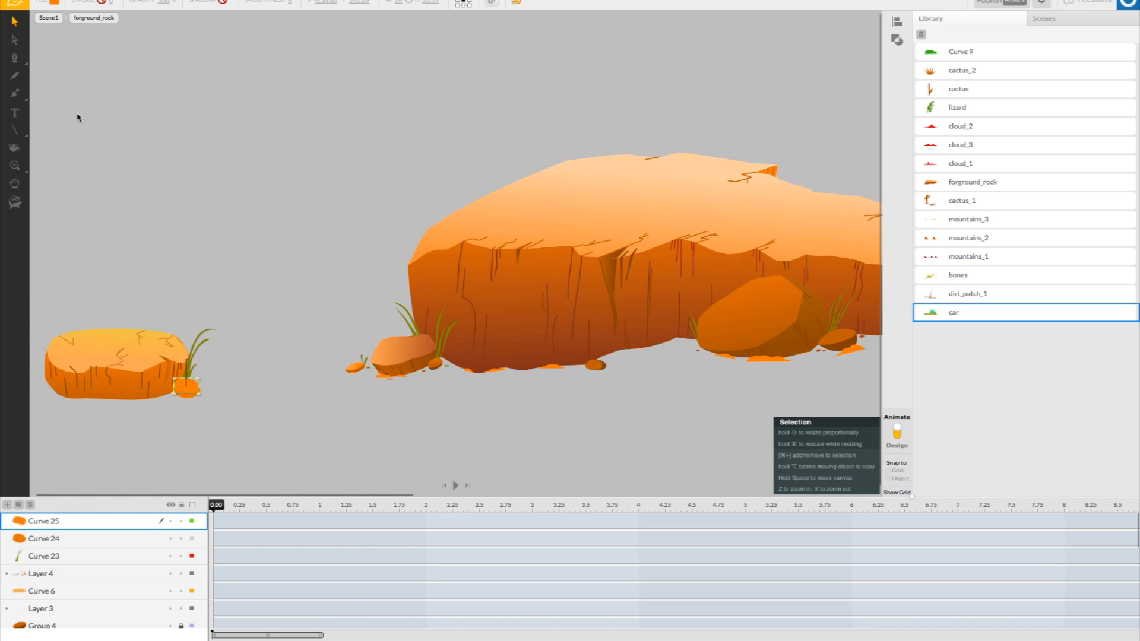
pyautogui.click(55, 3)
pyautogui.click(118, 116)
pyautogui.click(217, 241)
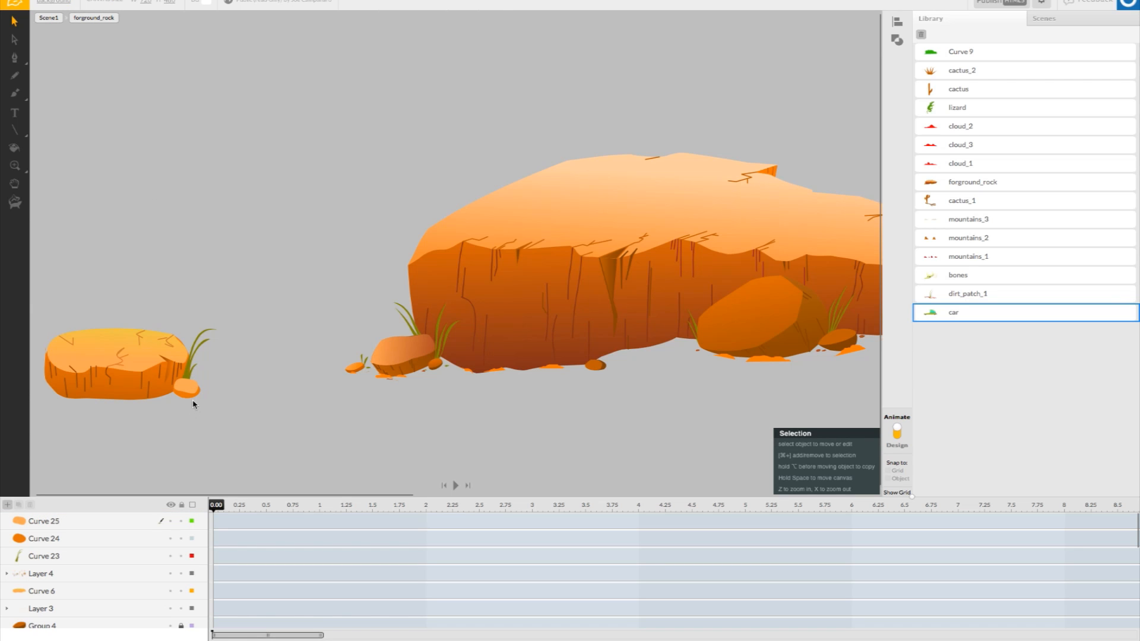
# - Reshape the curve at the lower right edge of the pebble's light upper shape with Convert Bezier Node
pyautogui.click(15, 58)
pyautogui.click(38, 57)
pyautogui.click(187, 392)
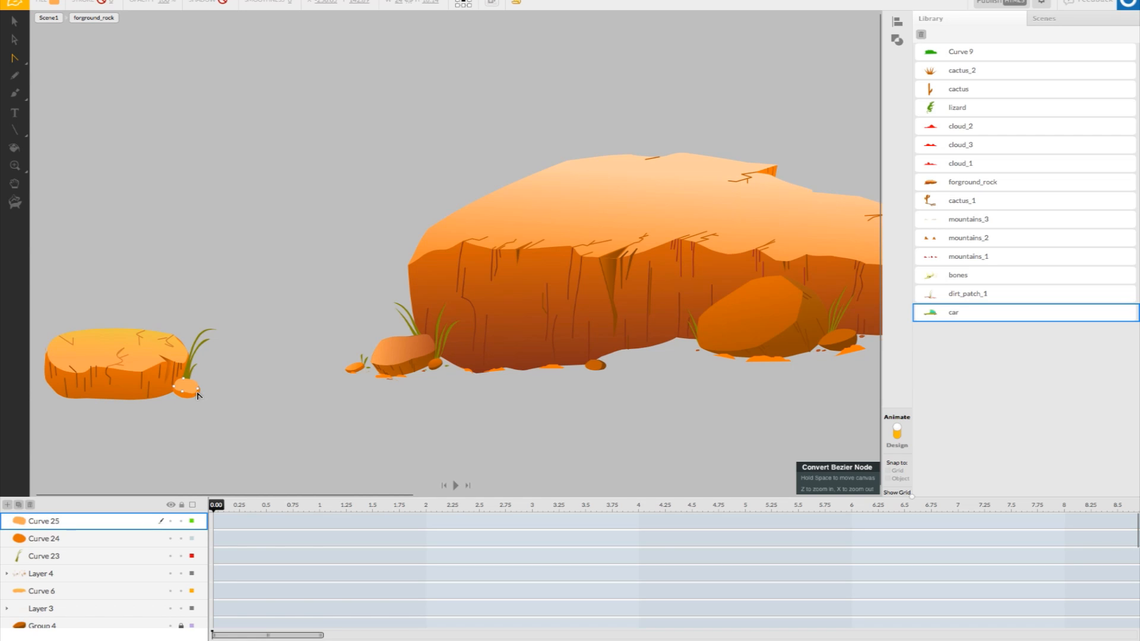
pyautogui.moveTo(200, 392); pyautogui.dragTo(195, 397)
pyautogui.click(225, 402)
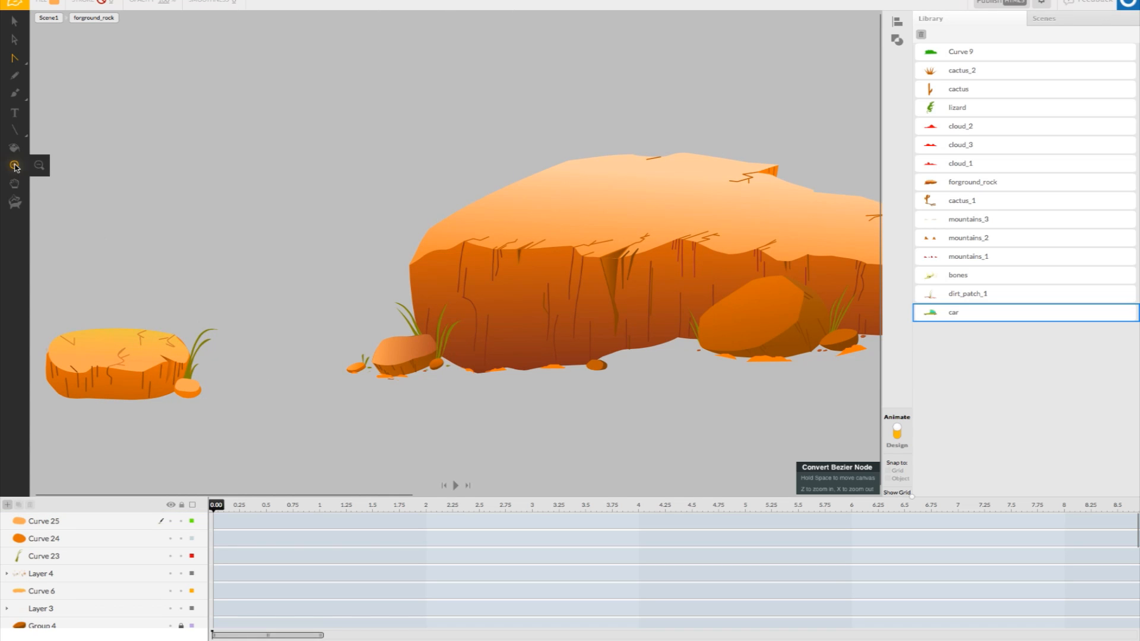
# - Select the small rock with its grass clump and pebble and move it across to the far right of the large rock
pyautogui.click(45, 171)
pyautogui.click(219, 277)
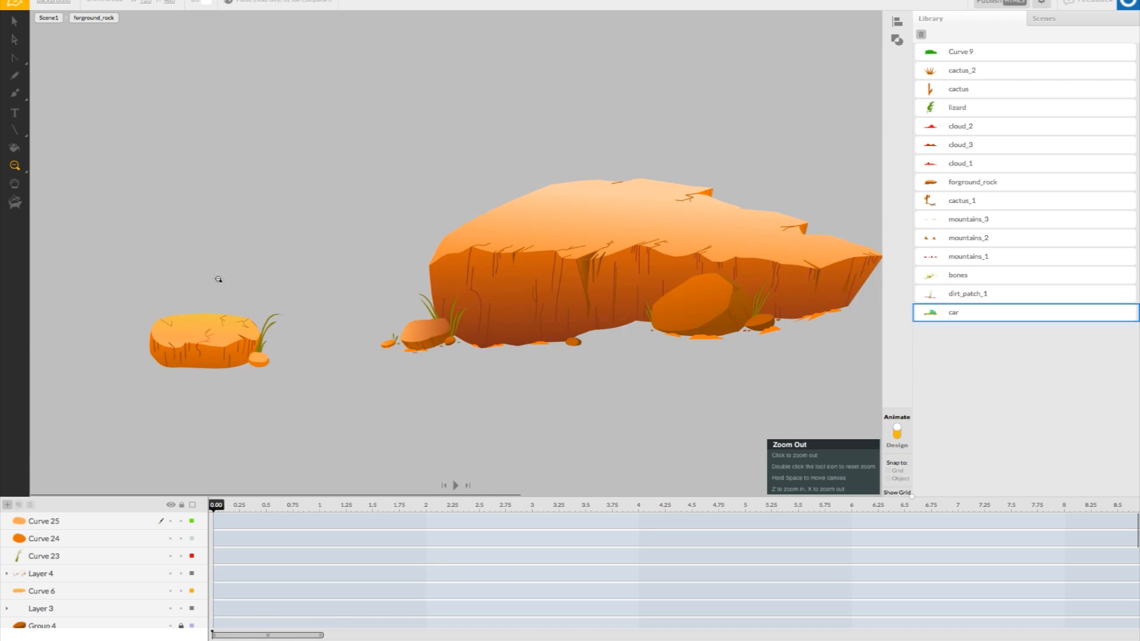
pyautogui.click(364, 262)
pyautogui.click(373, 291)
pyautogui.click(519, 333)
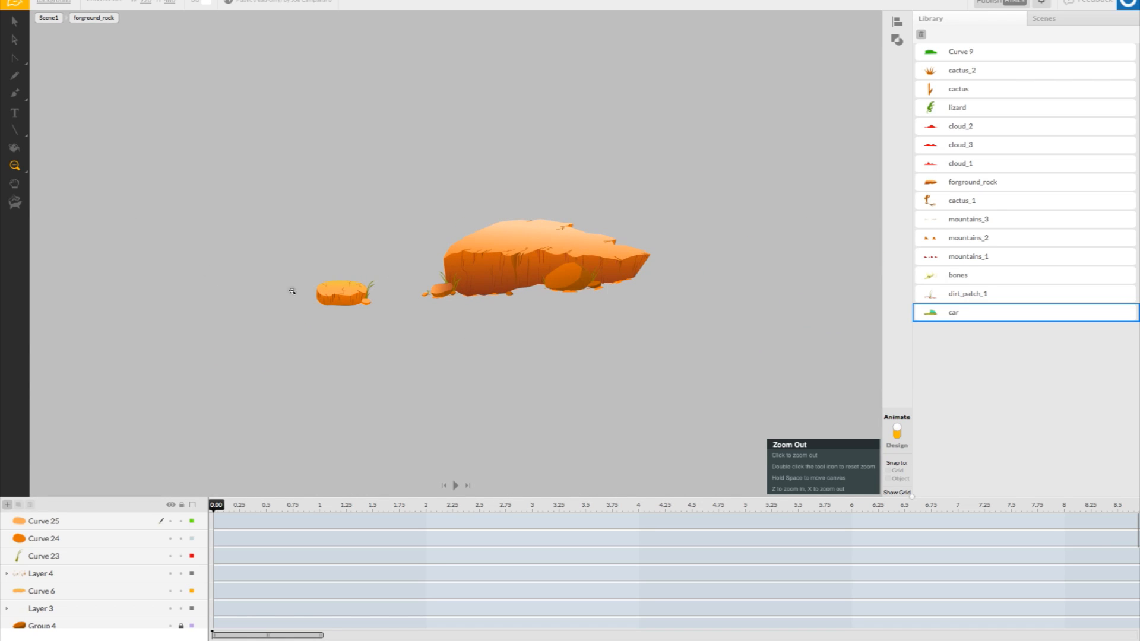
pyautogui.click(15, 21)
pyautogui.moveTo(256, 240); pyautogui.dragTo(425, 353)
pyautogui.click(369, 334)
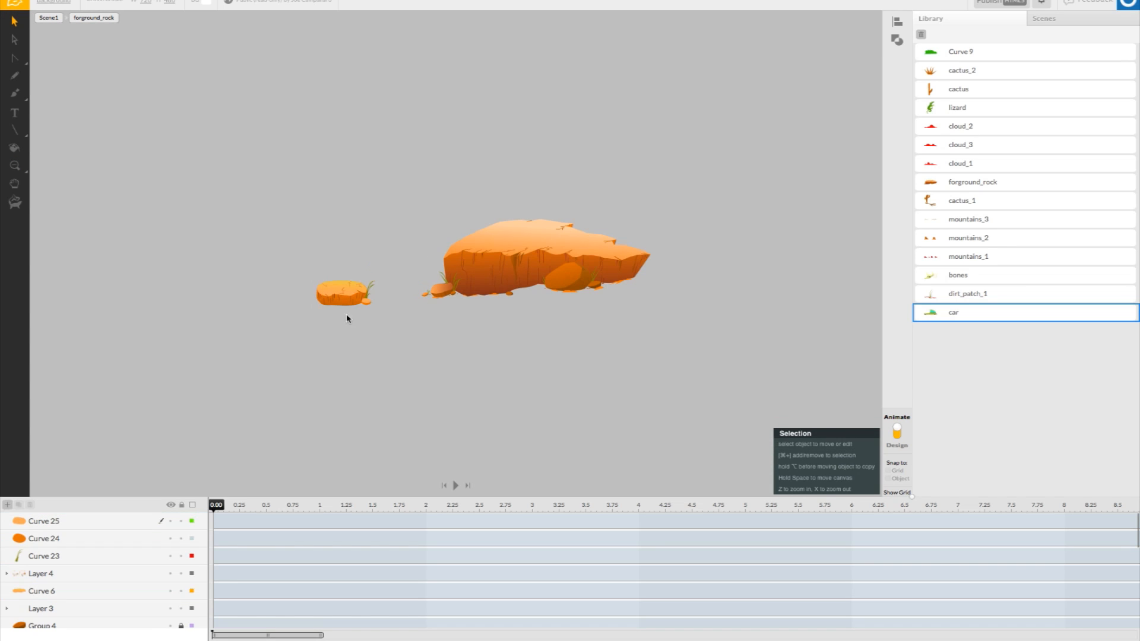
pyautogui.moveTo(272, 237); pyautogui.dragTo(844, 289)
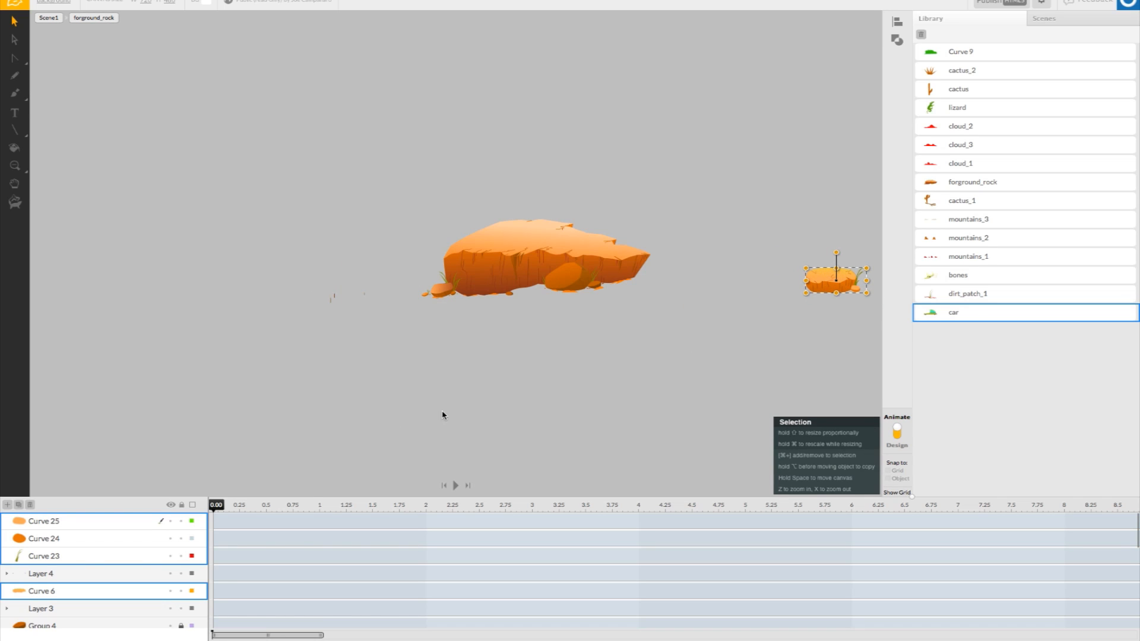
pyautogui.click(511, 317)
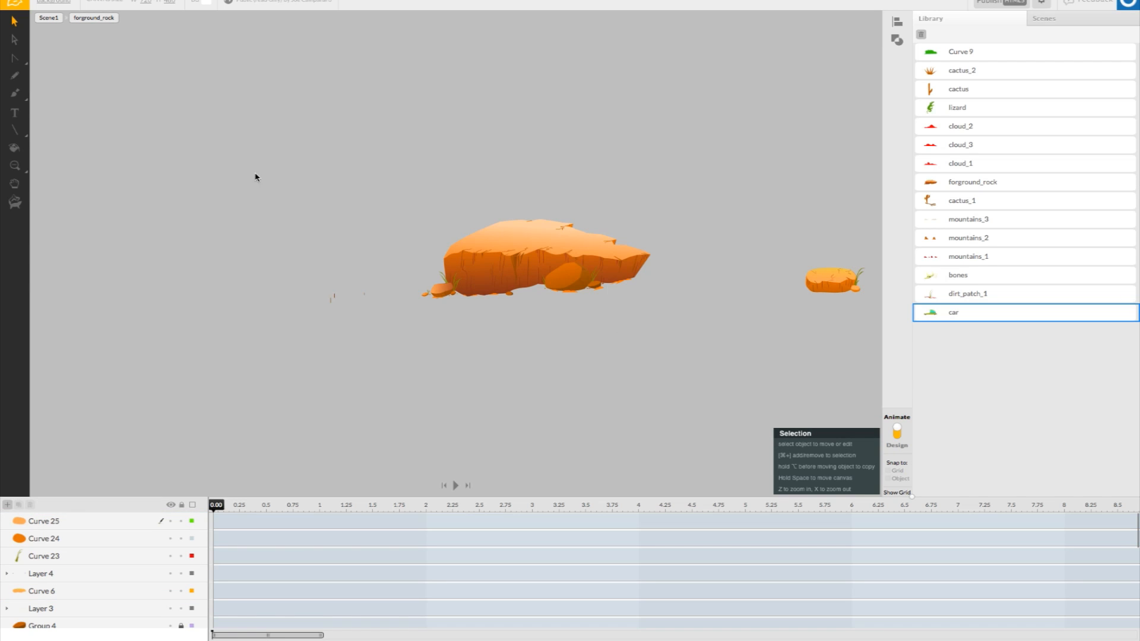
# - Return to Scene1 to check the small rock's placement, and reopen forground_rock for editing
pyautogui.click(46, 18)
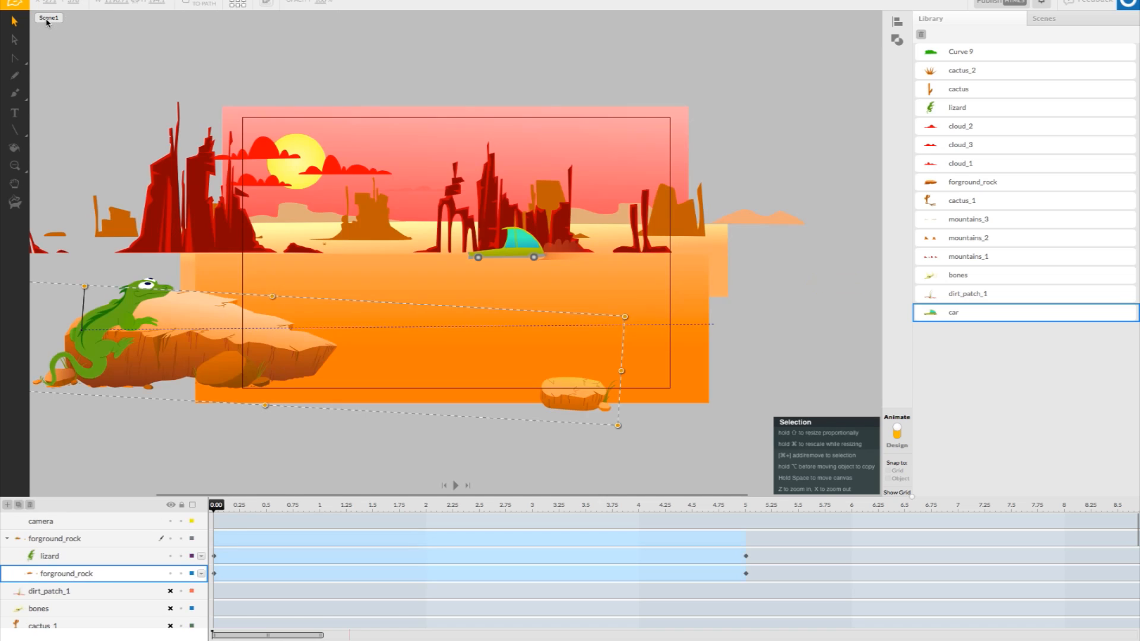
pyautogui.click(549, 450)
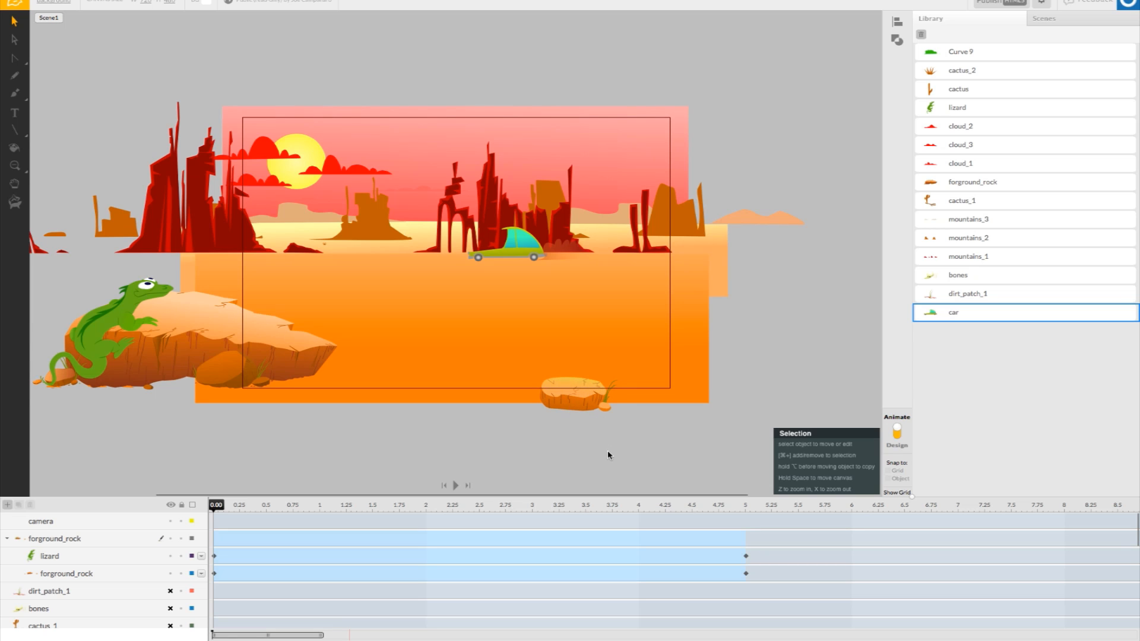
pyautogui.hscroll(-1, 558, 428)
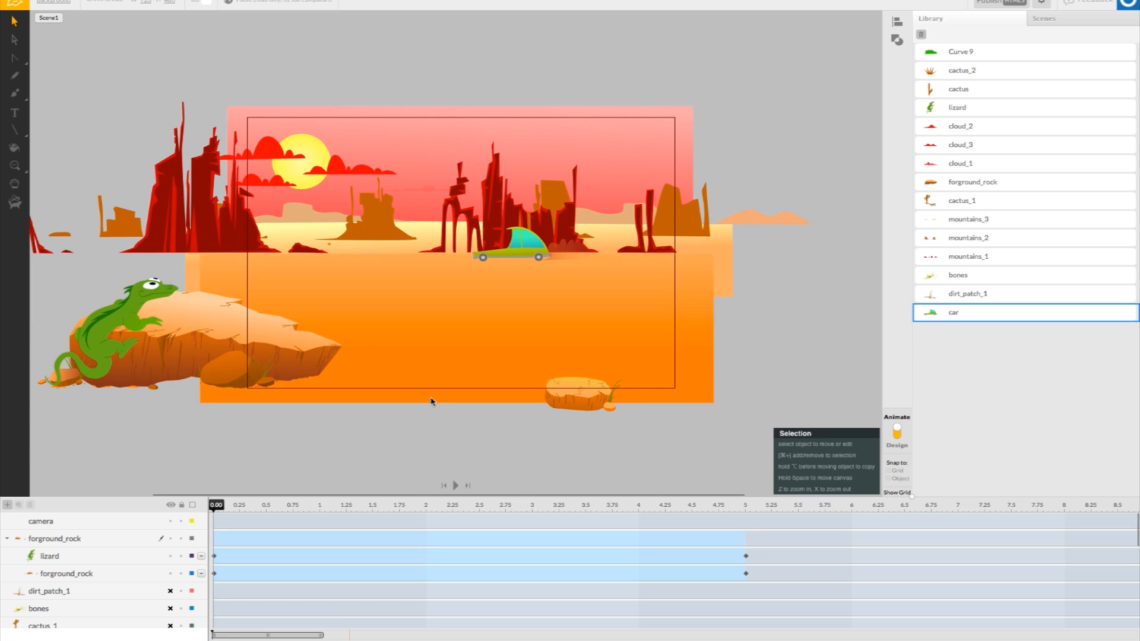
pyautogui.doubleClick(300, 360)
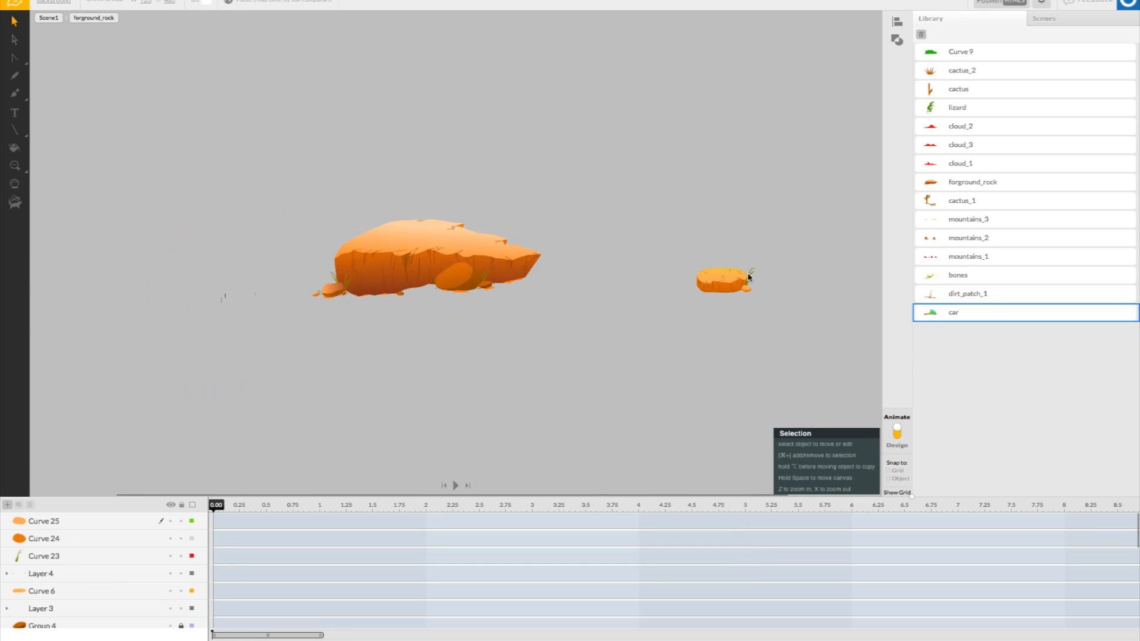
# - Move the small rock with its grass and pebble slightly up and to the right, and return to Scene1
pyautogui.click(722, 280)
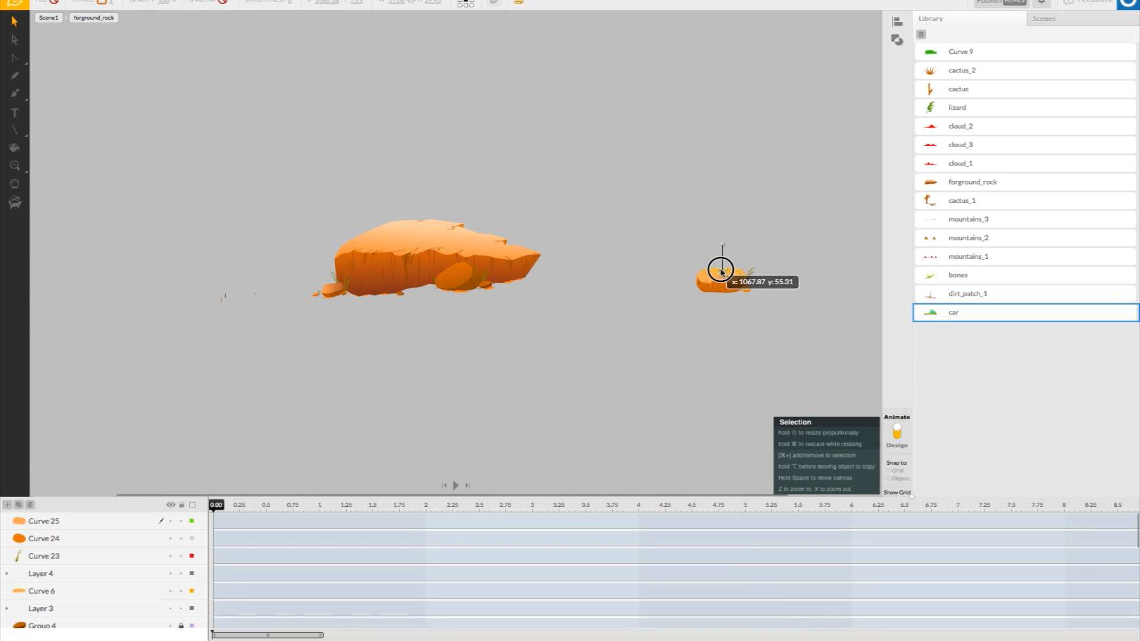
pyautogui.click(697, 323)
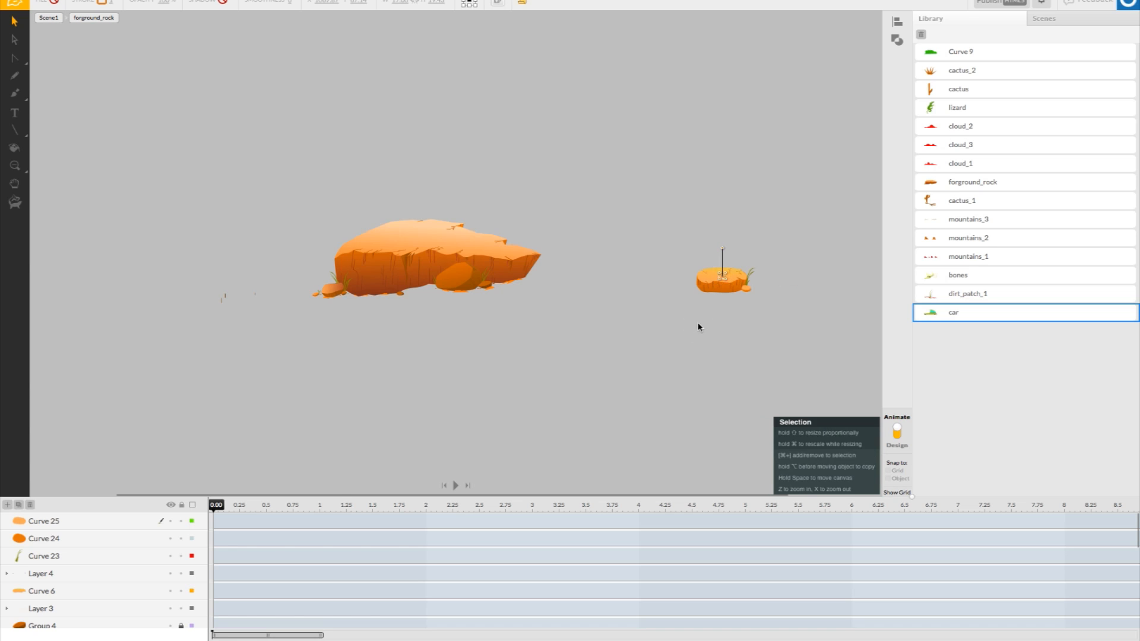
pyautogui.moveTo(659, 242); pyautogui.dragTo(783, 314)
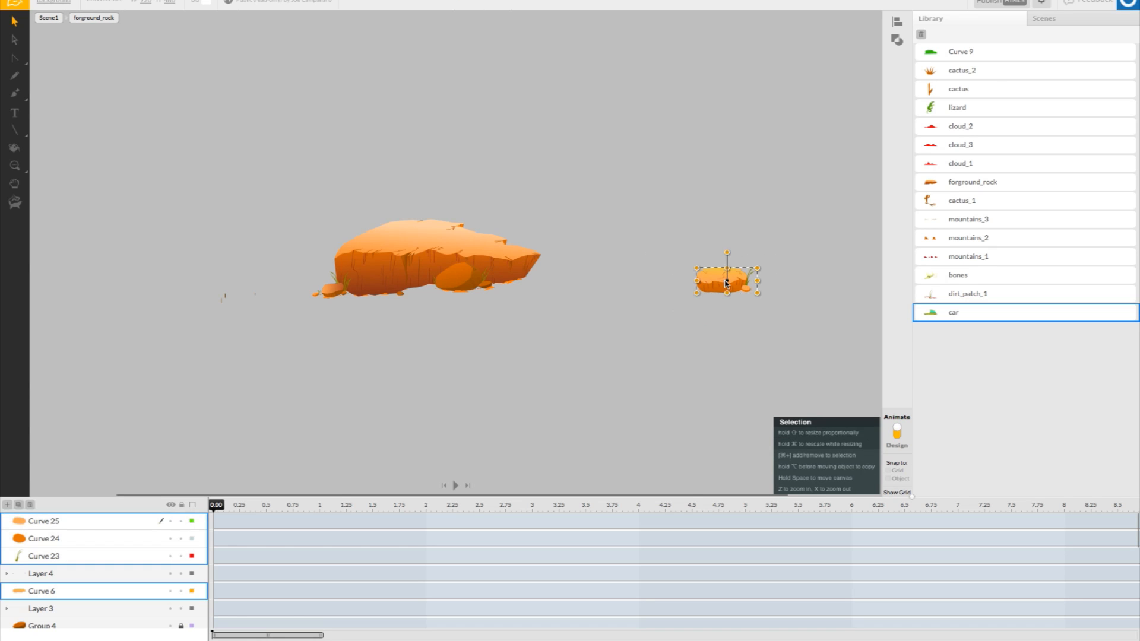
pyautogui.moveTo(720, 275)
pyautogui.mouseDown()
pyautogui.moveTo(720, 262)
pyautogui.moveTo(737, 263)
pyautogui.mouseUp()
pyautogui.click(54, 17)
pyautogui.click(525, 471)
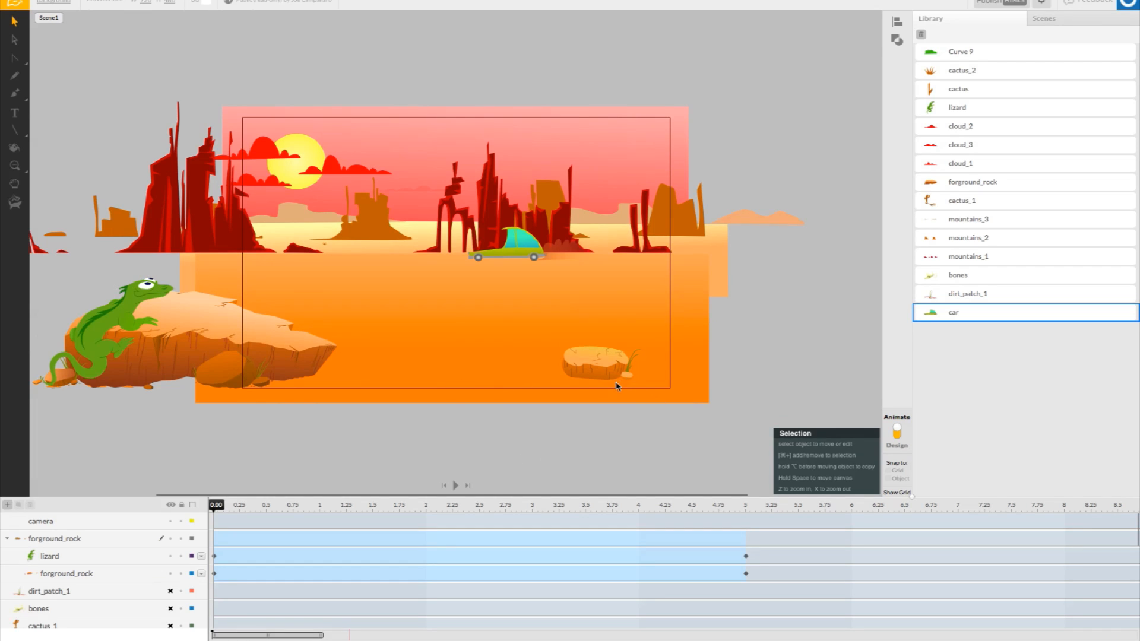
pyautogui.hscroll(1, 644, 382)
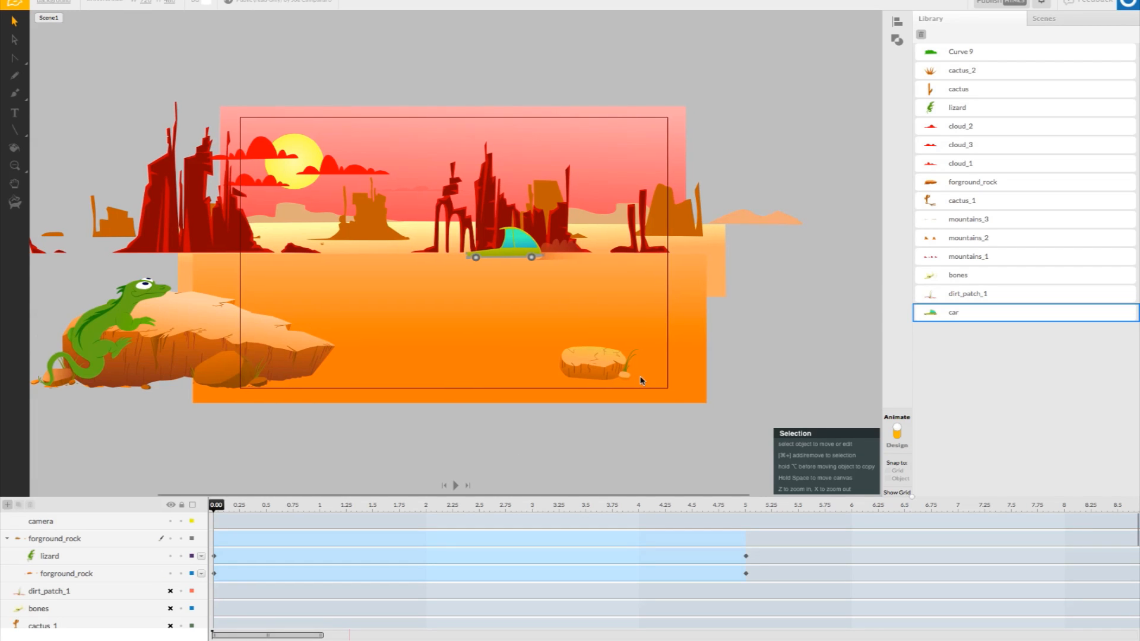
# - Reopen forground_rock for editing, bring the small rock into close view and clear the selection
pyautogui.click(590, 370)
pyautogui.doubleClick(600, 370)
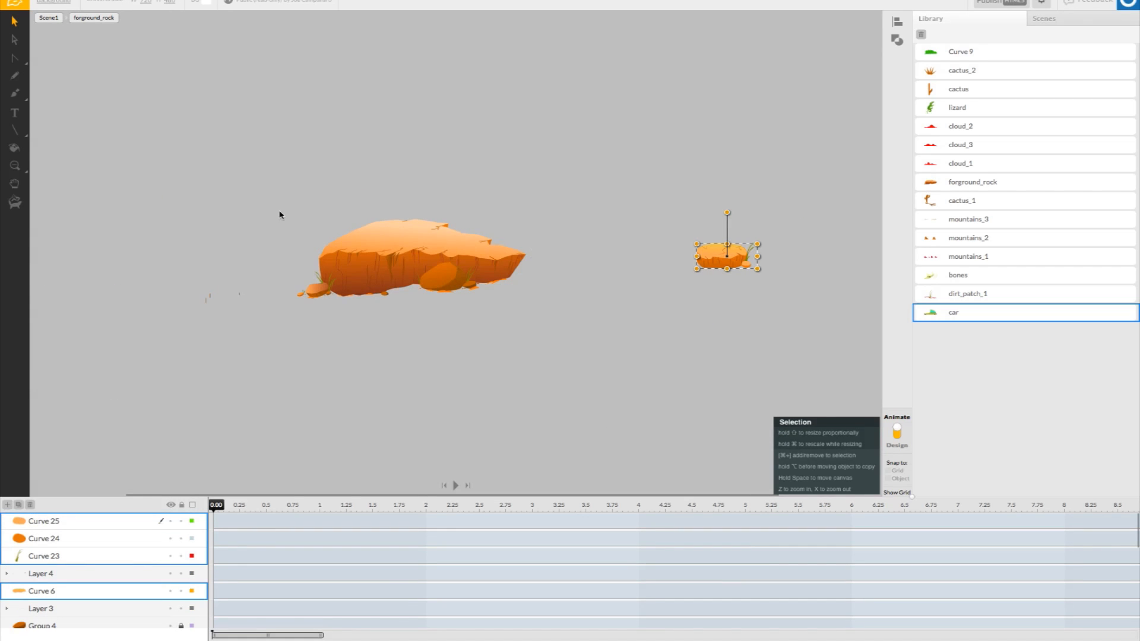
pyautogui.click(15, 165)
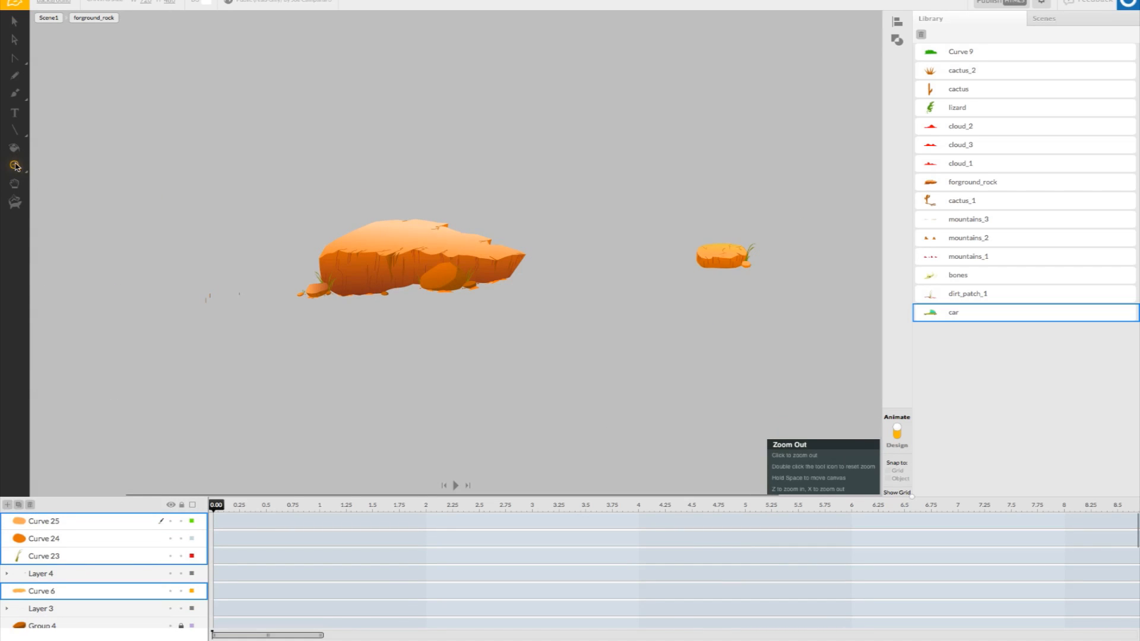
pyautogui.click(763, 257)
pyautogui.click(15, 166)
pyautogui.click(38, 166)
pyautogui.click(795, 259)
pyautogui.click(701, 259)
pyautogui.click(483, 258)
pyautogui.click(480, 269)
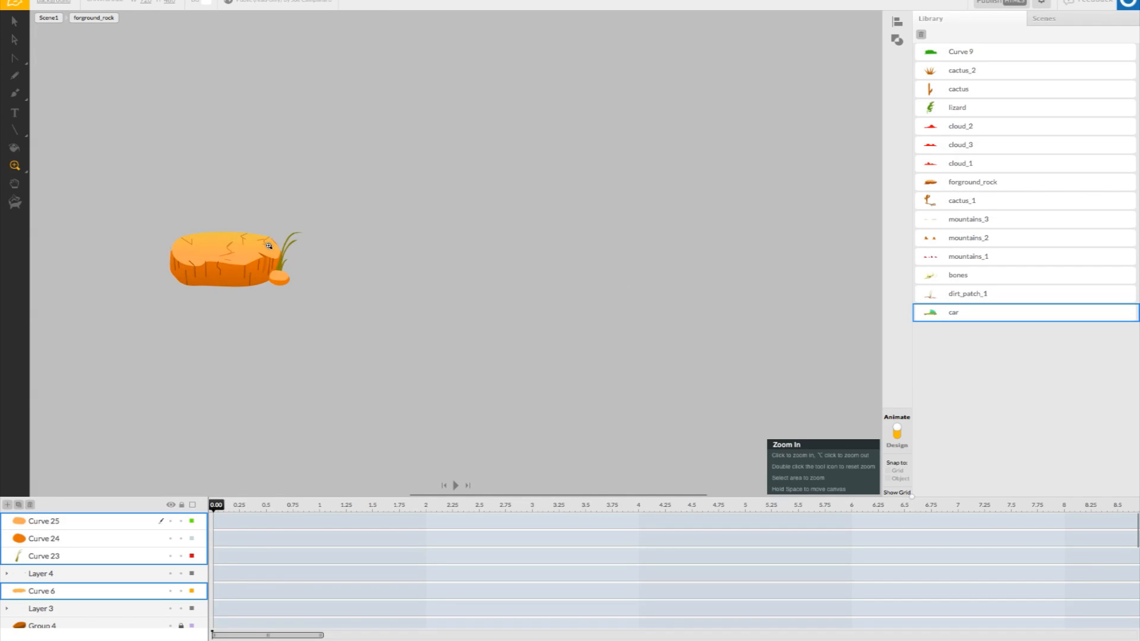
pyautogui.click(206, 249)
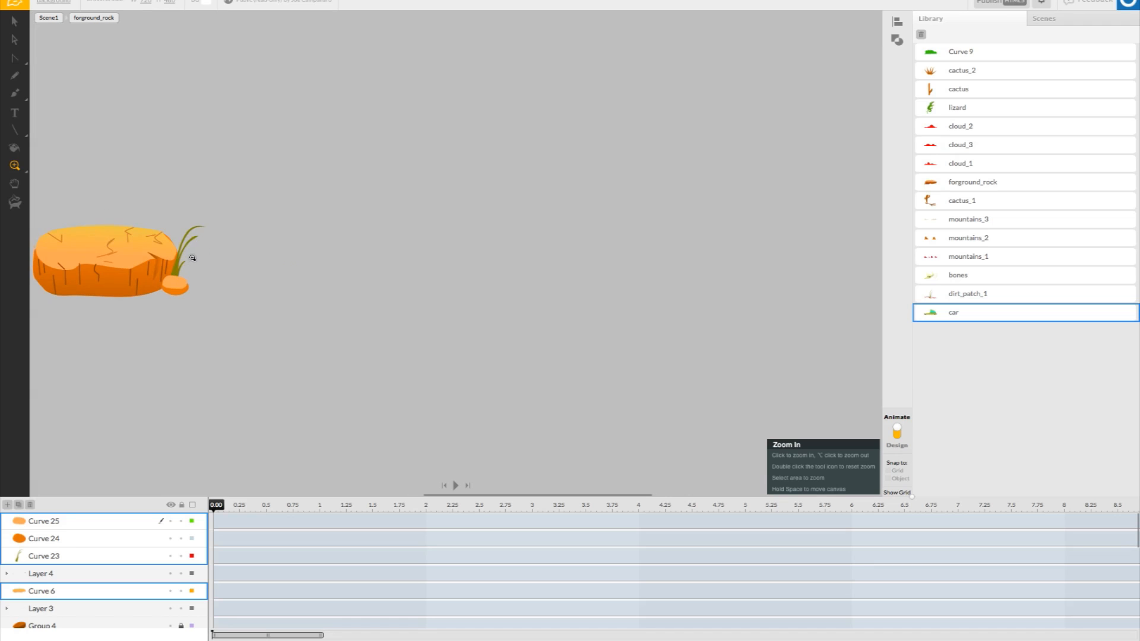
pyautogui.press('space')
pyautogui.moveTo(202, 291); pyautogui.dragTo(588, 315)
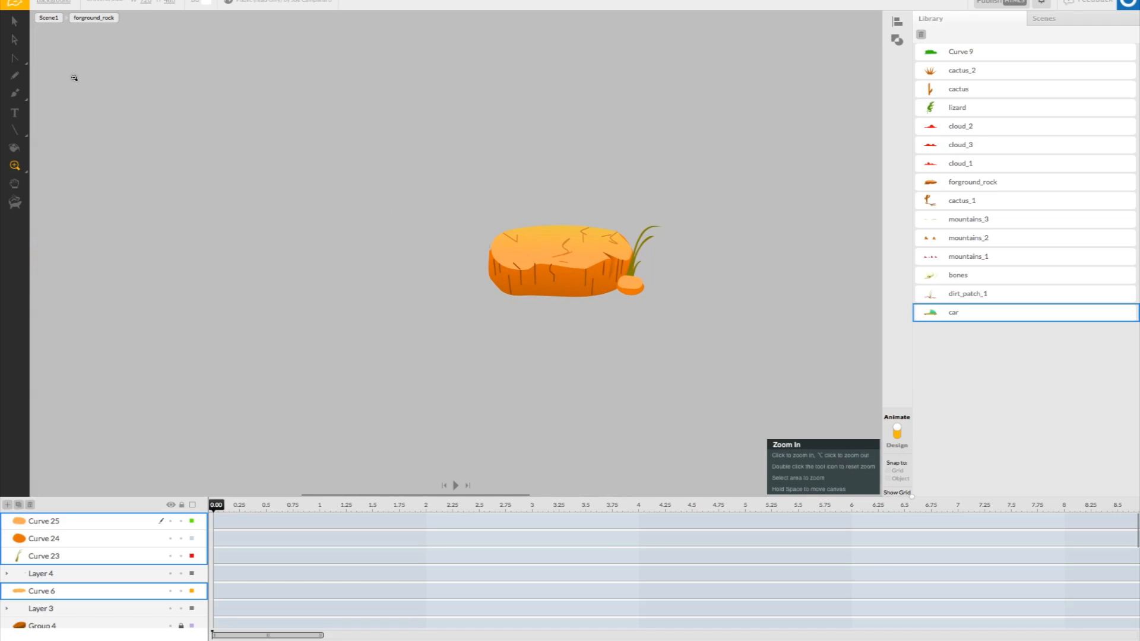
pyautogui.click(14, 20)
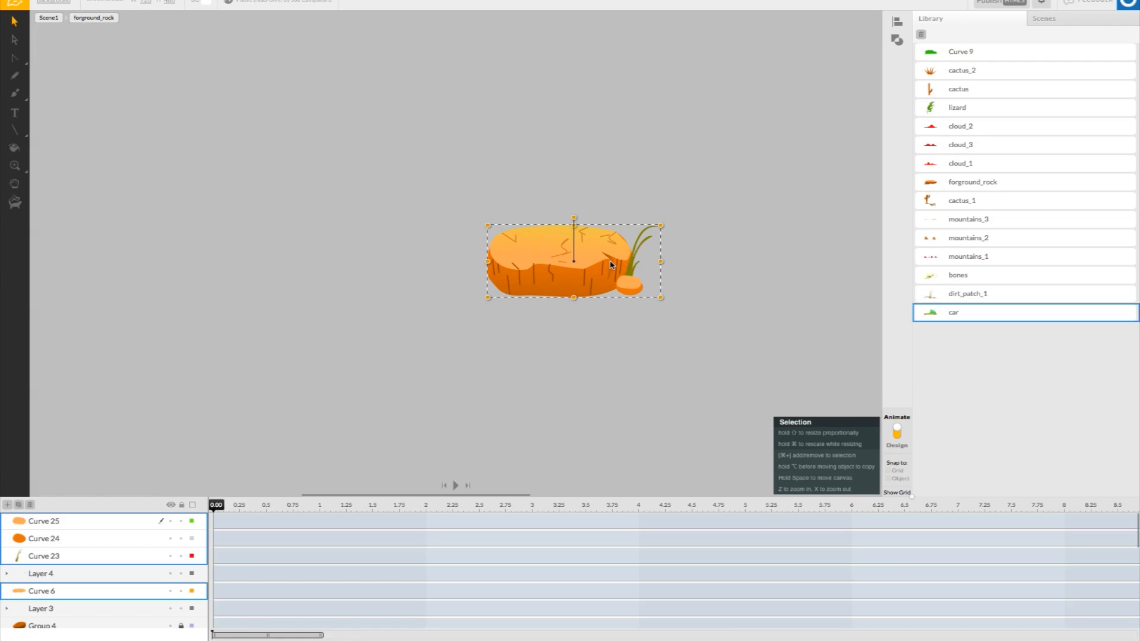
pyautogui.click(599, 342)
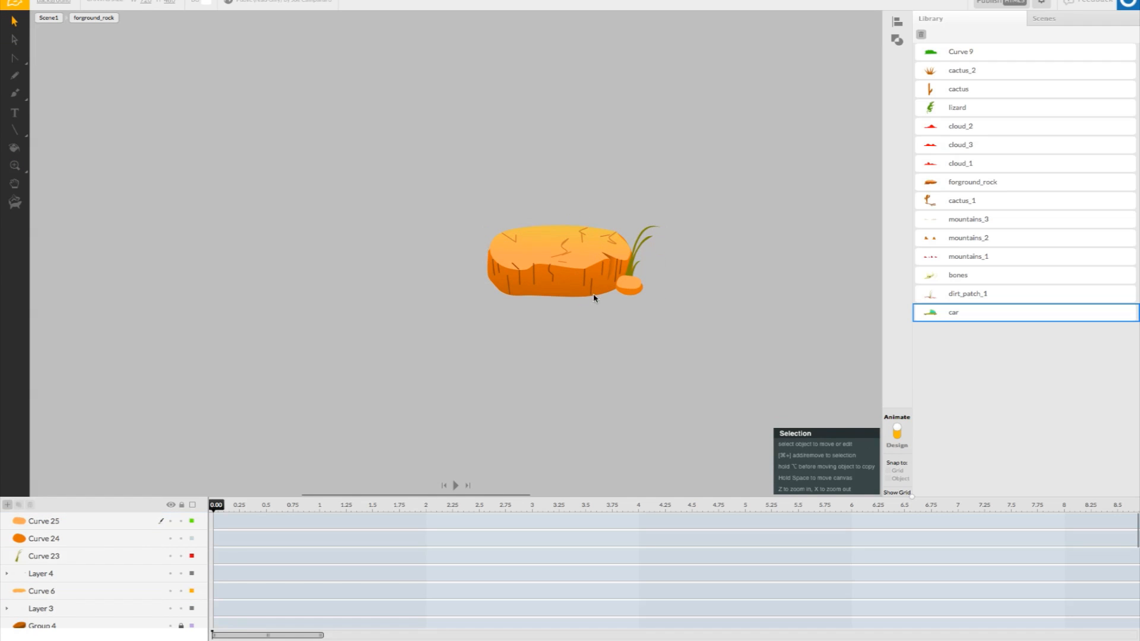
# - Try a dark orange gradient fill on the small rock's top surface and undo it
pyautogui.click(569, 259)
pyautogui.click(572, 255)
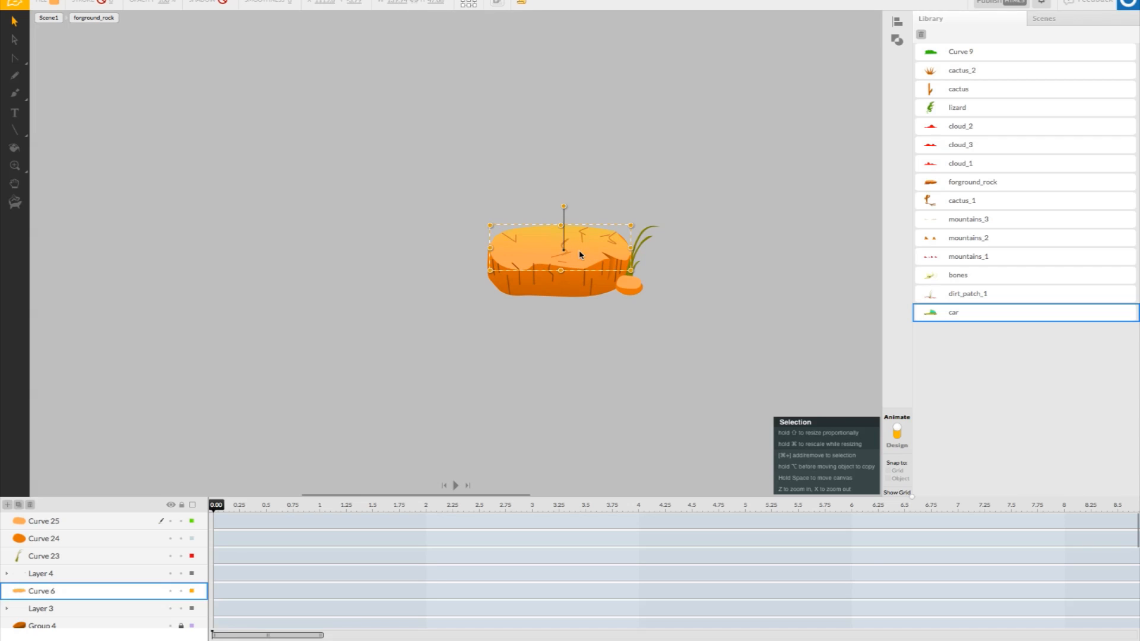
pyautogui.click(55, 2)
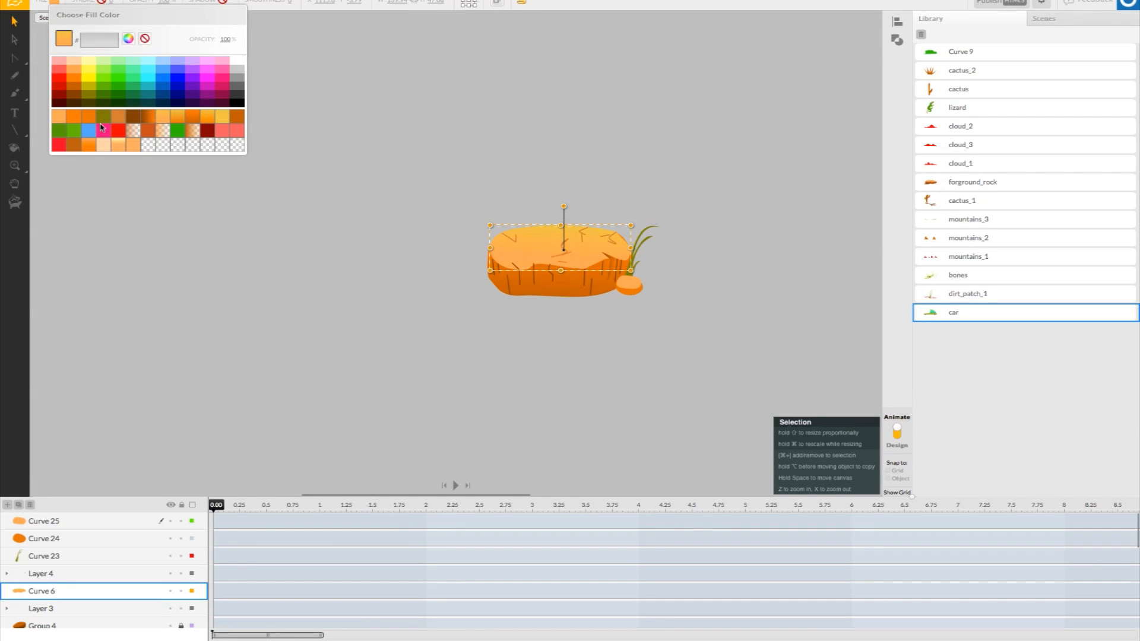
pyautogui.click(155, 124)
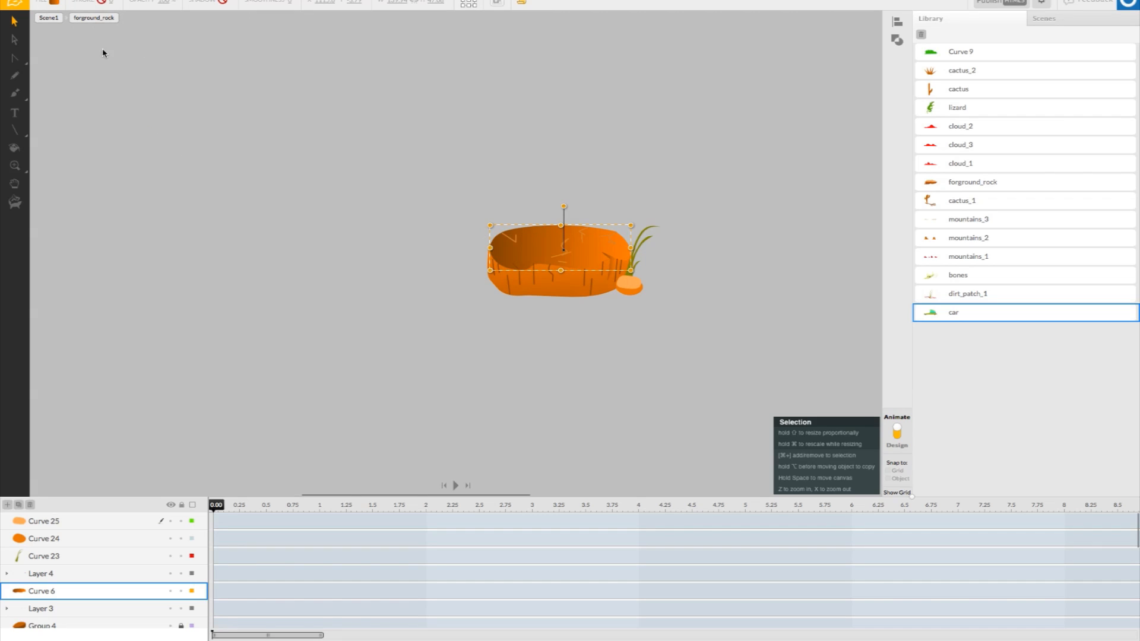
pyautogui.press('super+z')
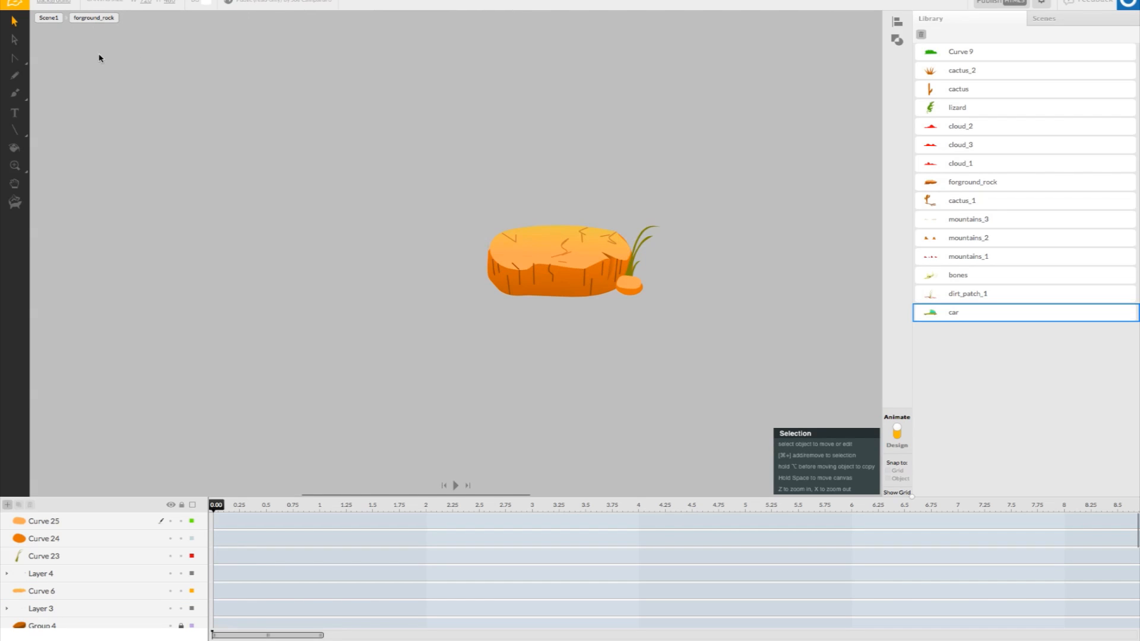
# - Change the lower stop of the small rock's top-surface gradient to darker orange #e79644
pyautogui.click(522, 243)
pyautogui.click(54, 3)
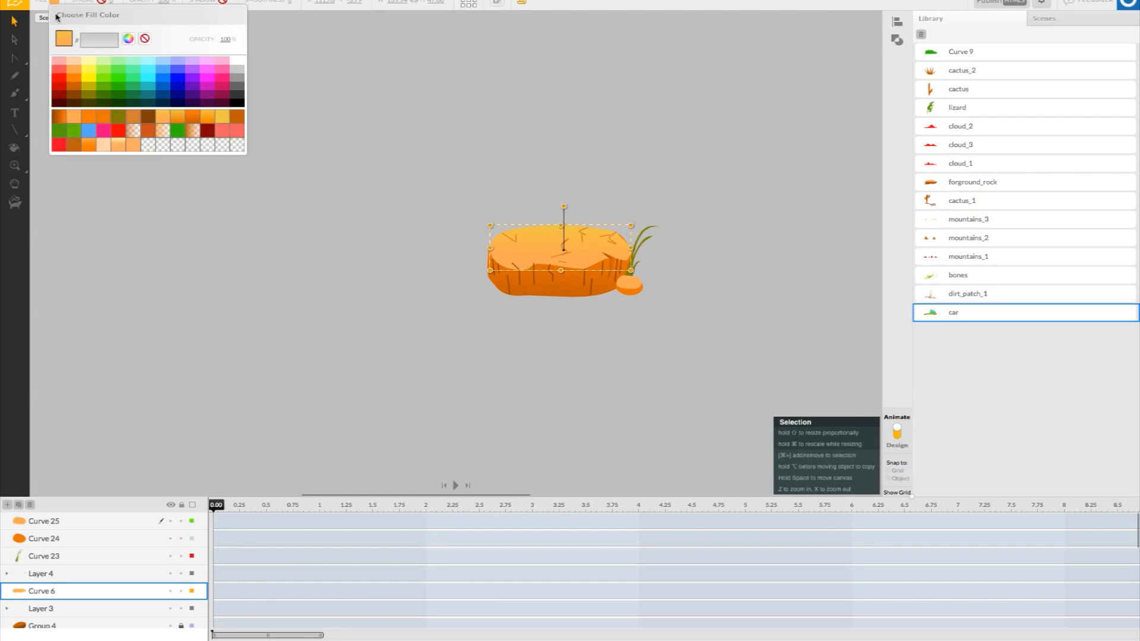
pyautogui.click(161, 145)
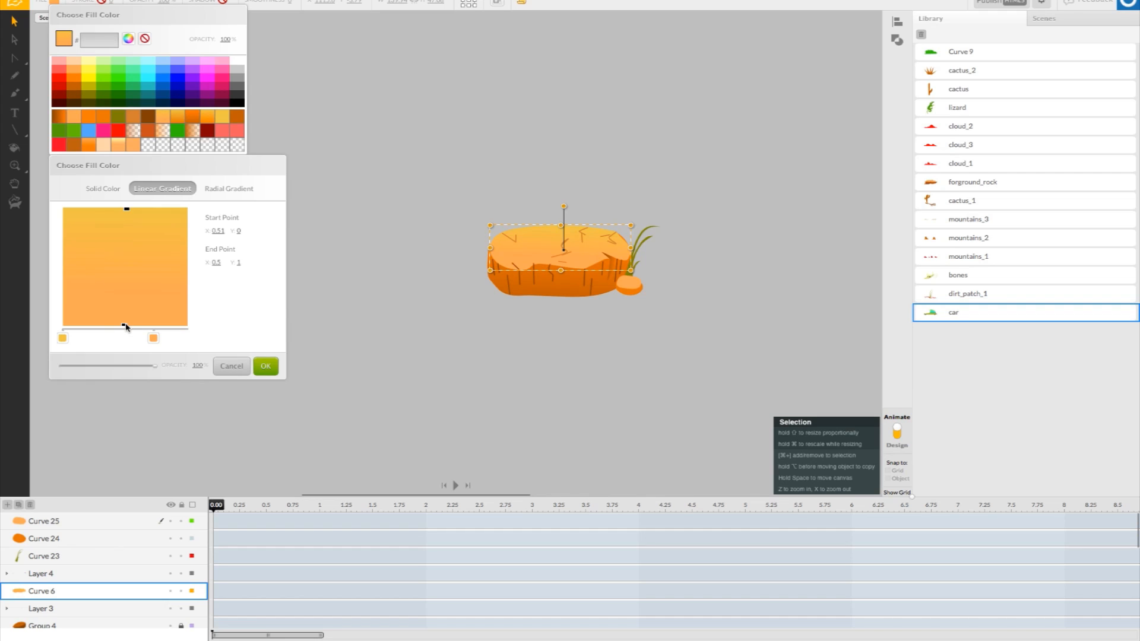
pyautogui.click(153, 339)
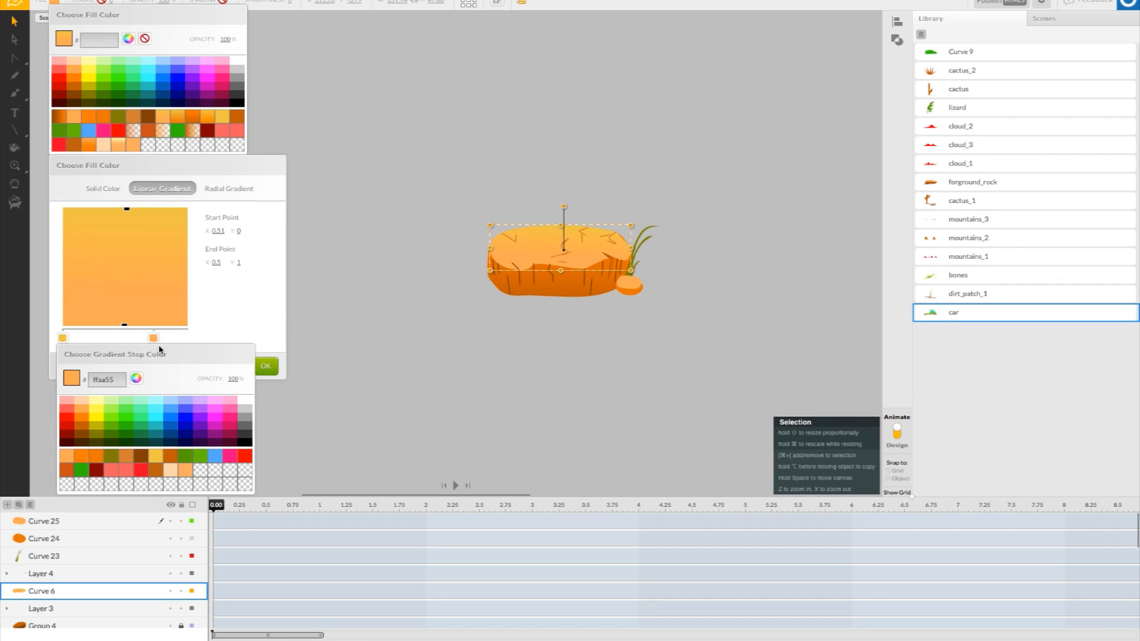
pyautogui.click(137, 379)
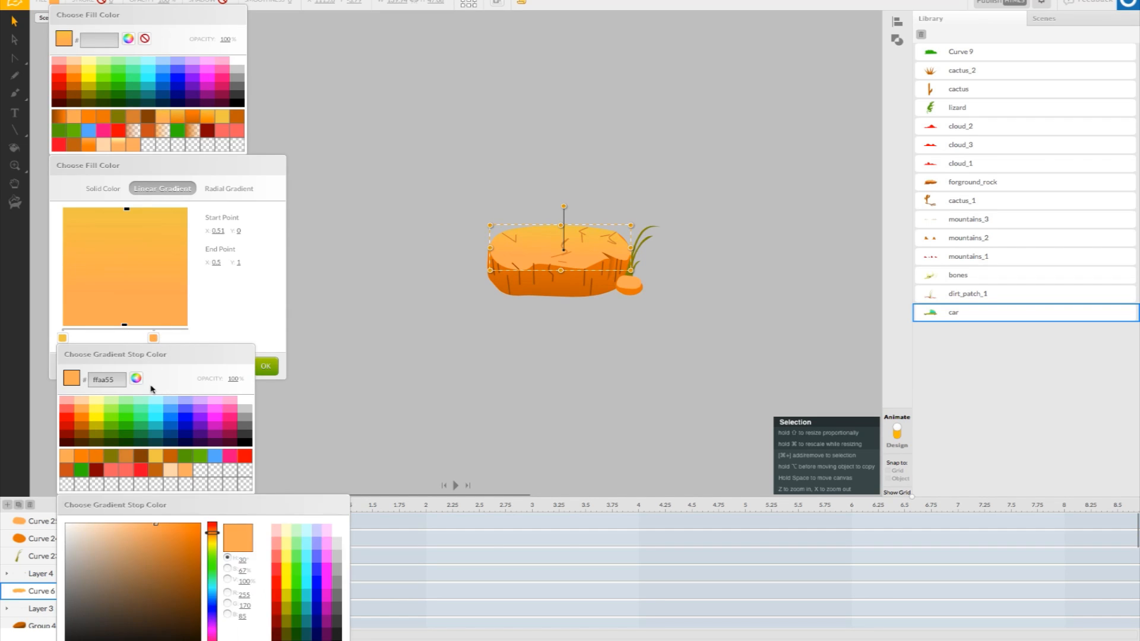
pyautogui.click(159, 530)
pyautogui.moveTo(159, 542); pyautogui.dragTo(161, 535)
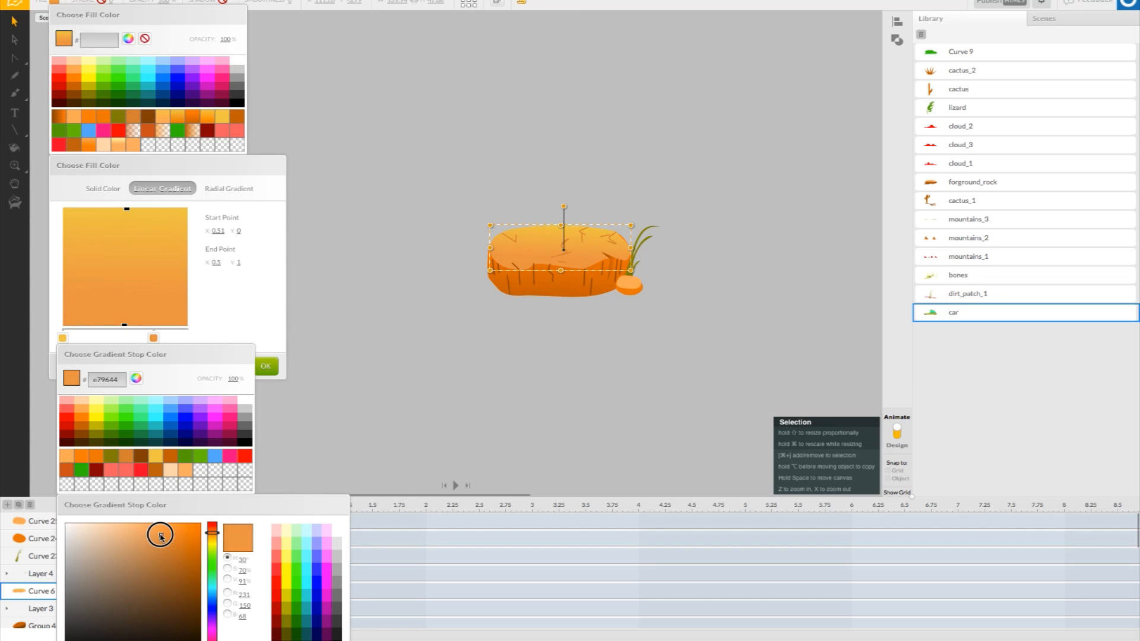
# - Move the orange stop of the small rock's top-surface gradient further toward the end of the gradient and close the colour editor
pyautogui.click(170, 340)
pyautogui.moveTo(170, 341)
pyautogui.mouseDown()
pyautogui.moveTo(189, 339)
pyautogui.moveTo(175, 339)
pyautogui.mouseUp()
pyautogui.click(166, 339)
pyautogui.click(164, 340)
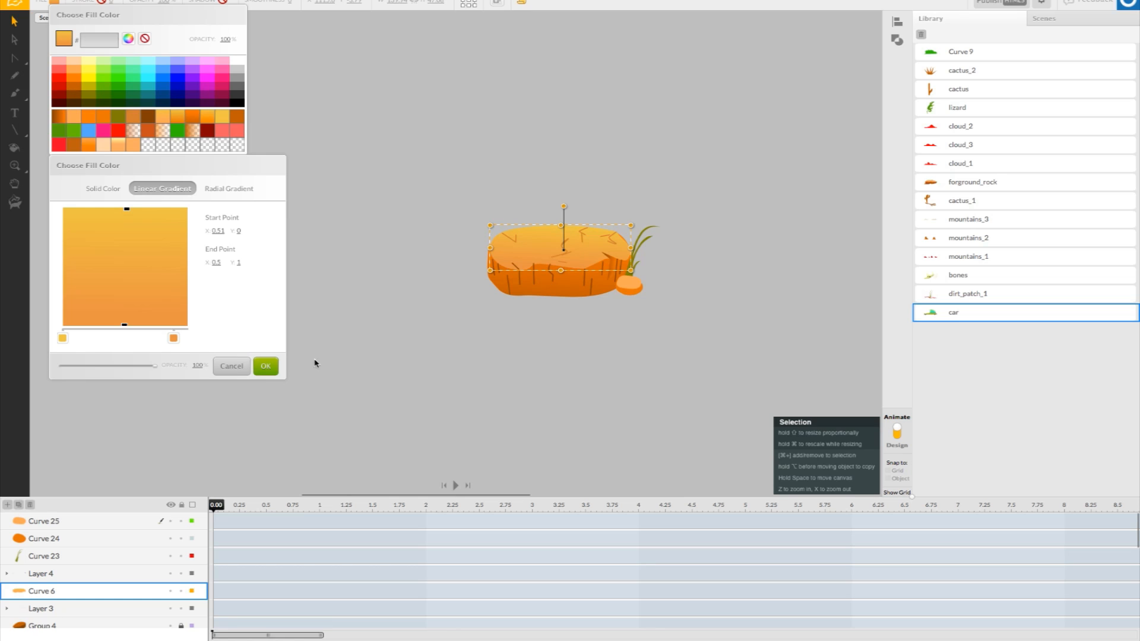
# - Fill the top surface of the pebble beside the grass with the rock top's yellow-to-orange gradient and clear the selection
pyautogui.click(633, 287)
pyautogui.click(54, 2)
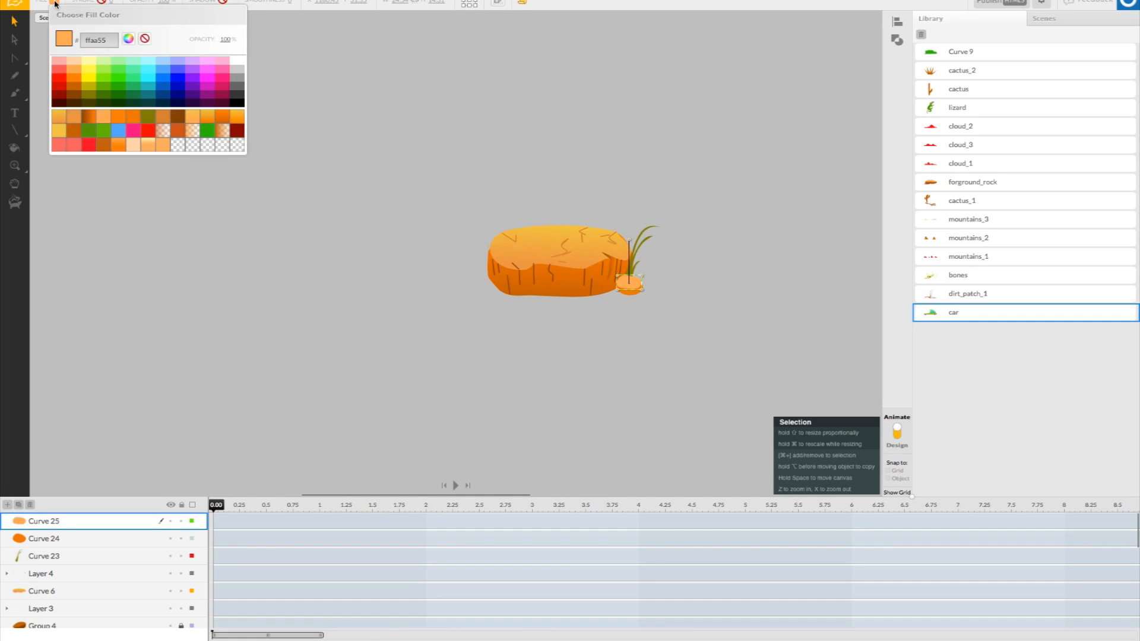
pyautogui.click(59, 123)
pyautogui.click(226, 213)
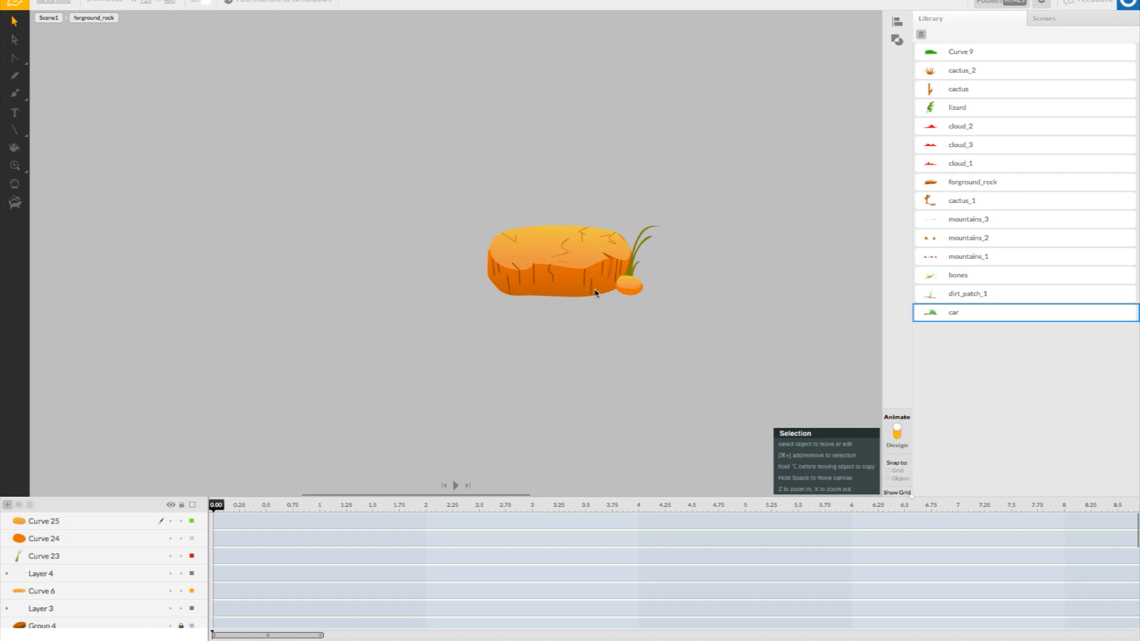
# - Return to Scene1 to check the recoloured small rock, and reopen forground_rock for editing
pyautogui.click(558, 293)
pyautogui.click(48, 18)
pyautogui.click(504, 460)
pyautogui.hscroll(-1, 502, 452)
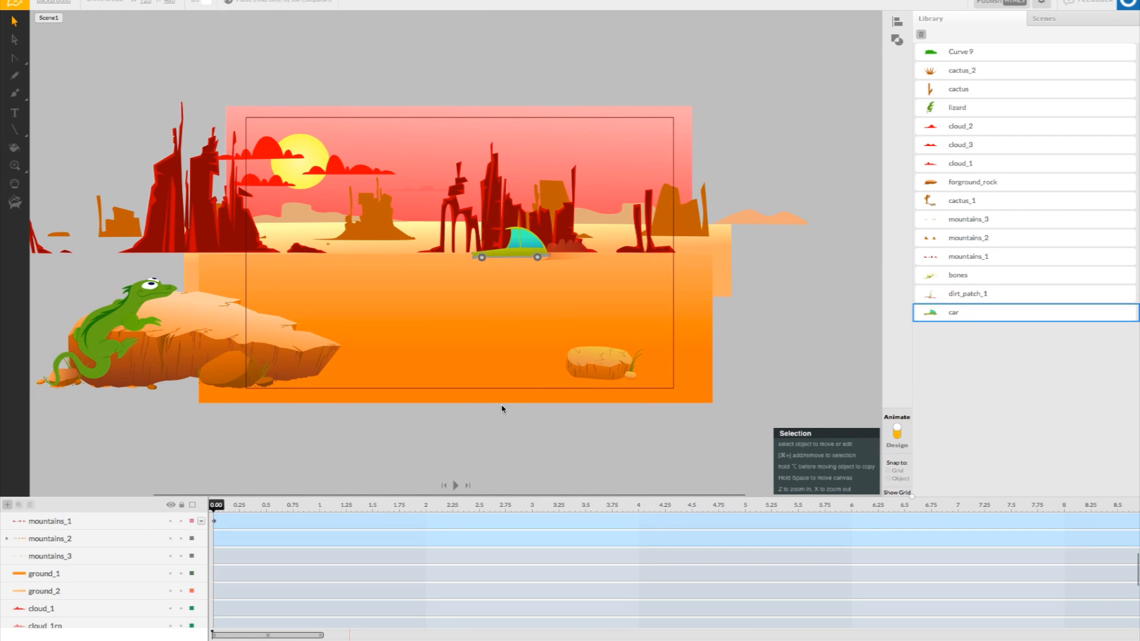
pyautogui.click(595, 370)
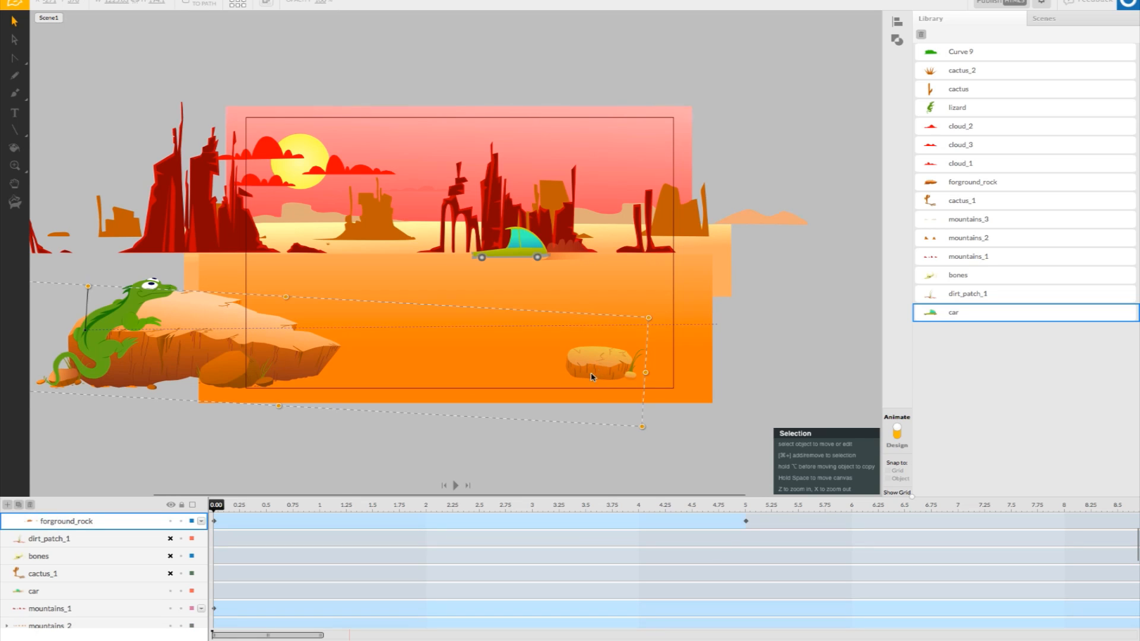
pyautogui.doubleClick(592, 376)
pyautogui.click(224, 267)
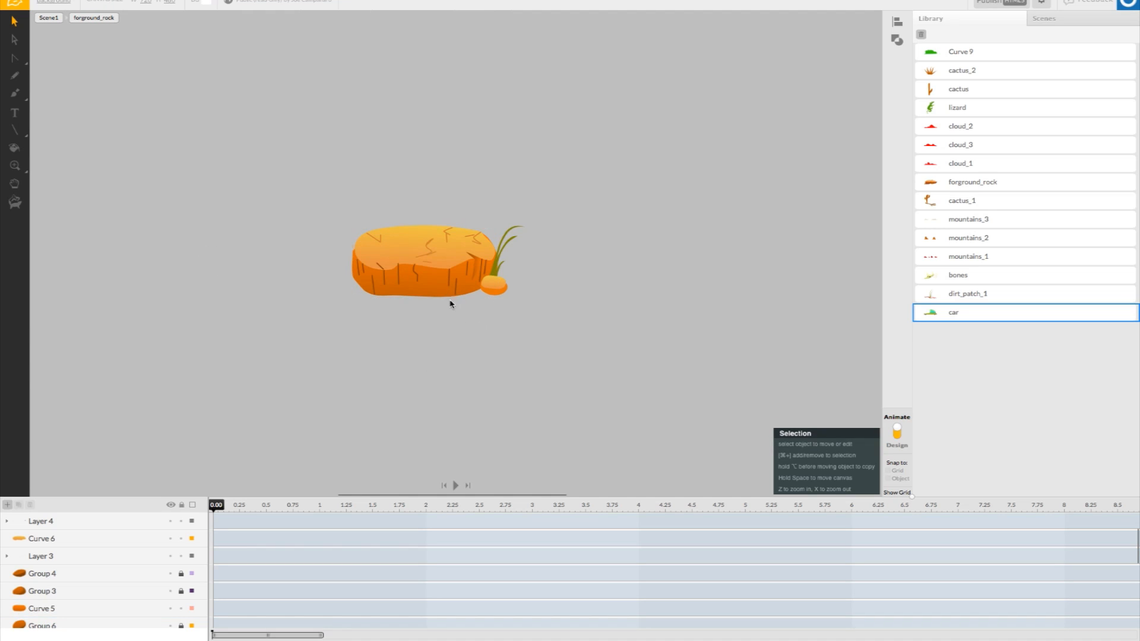
pyautogui.moveTo(417, 260); pyautogui.dragTo(423, 276)
pyautogui.click(448, 360)
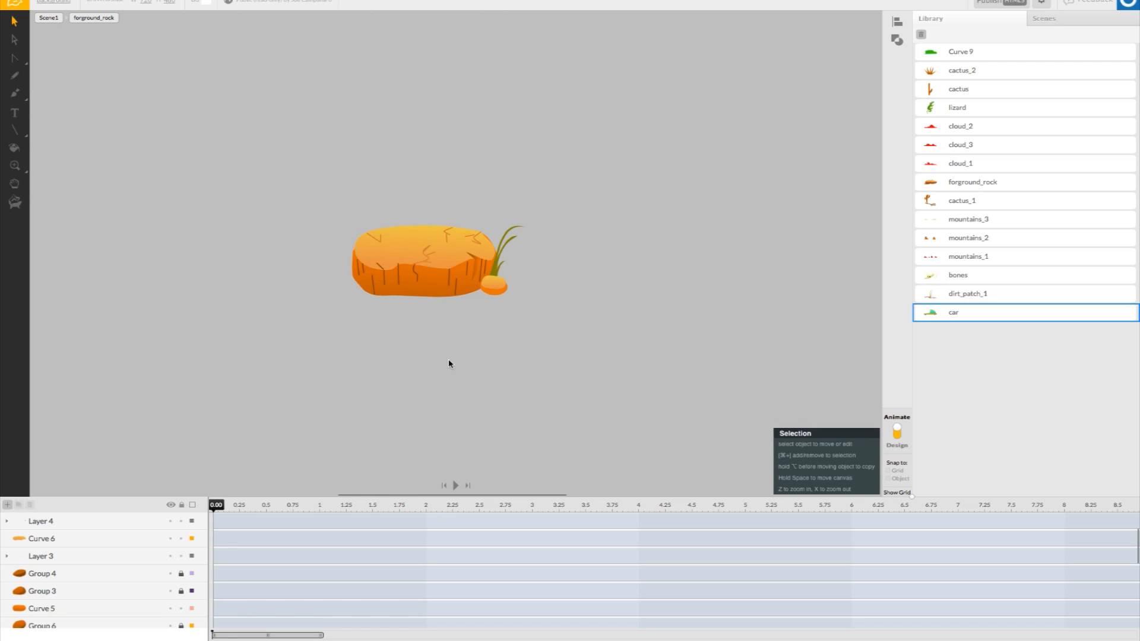
pyautogui.click(419, 283)
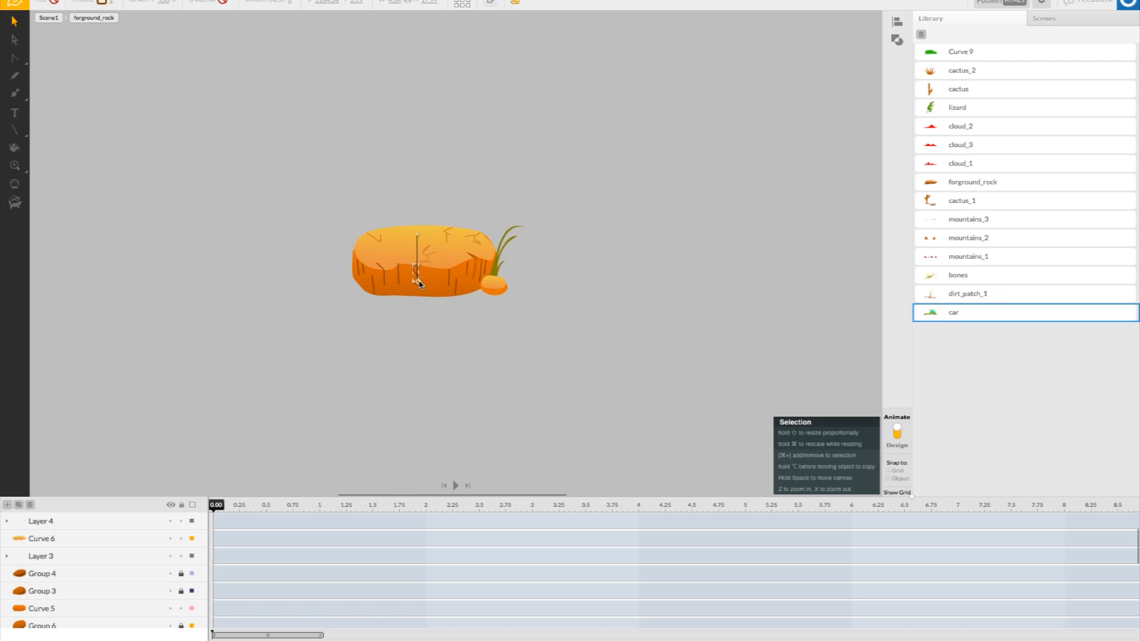
pyautogui.click(273, 331)
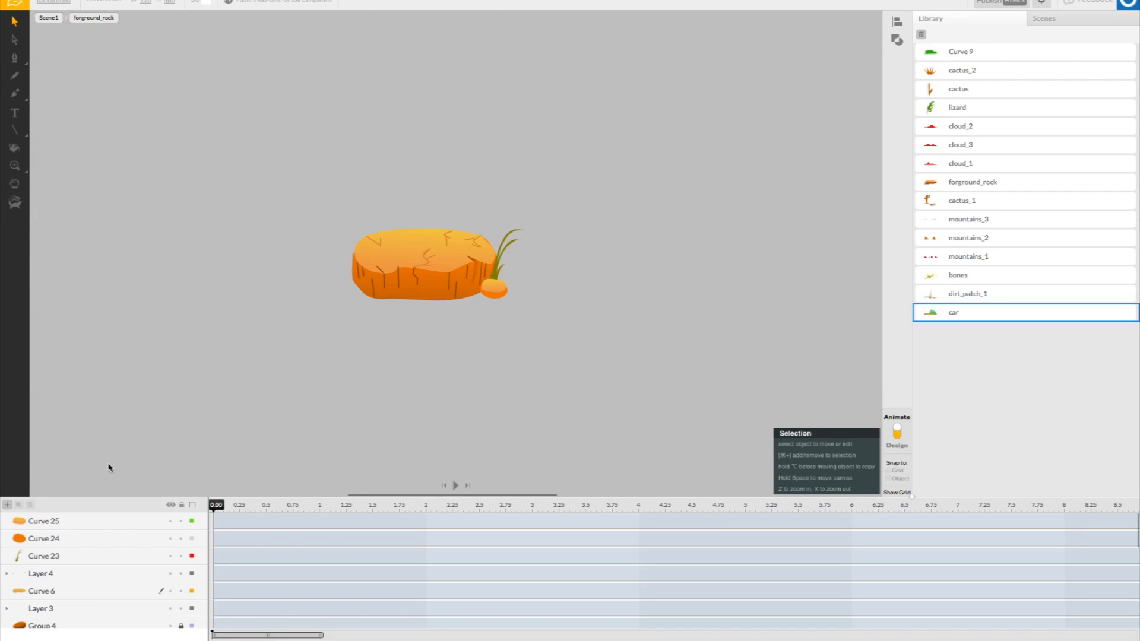
# - Add a new layer above Curve 25 and draw a pebble with the Pen tool just left of the small rock
pyautogui.click(98, 521)
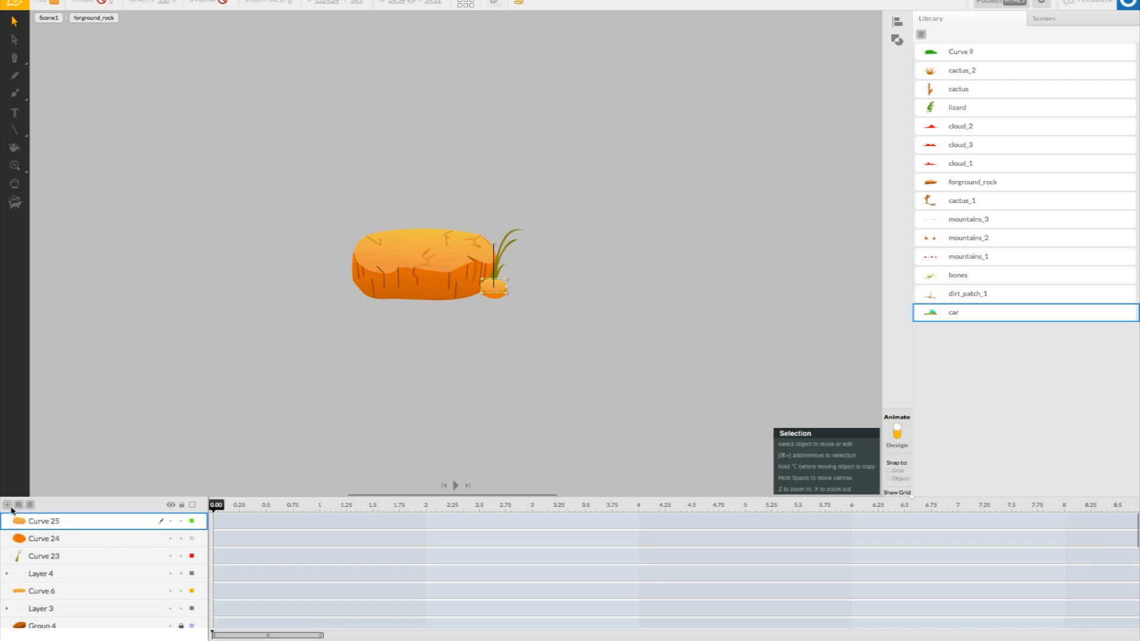
pyautogui.click(7, 505)
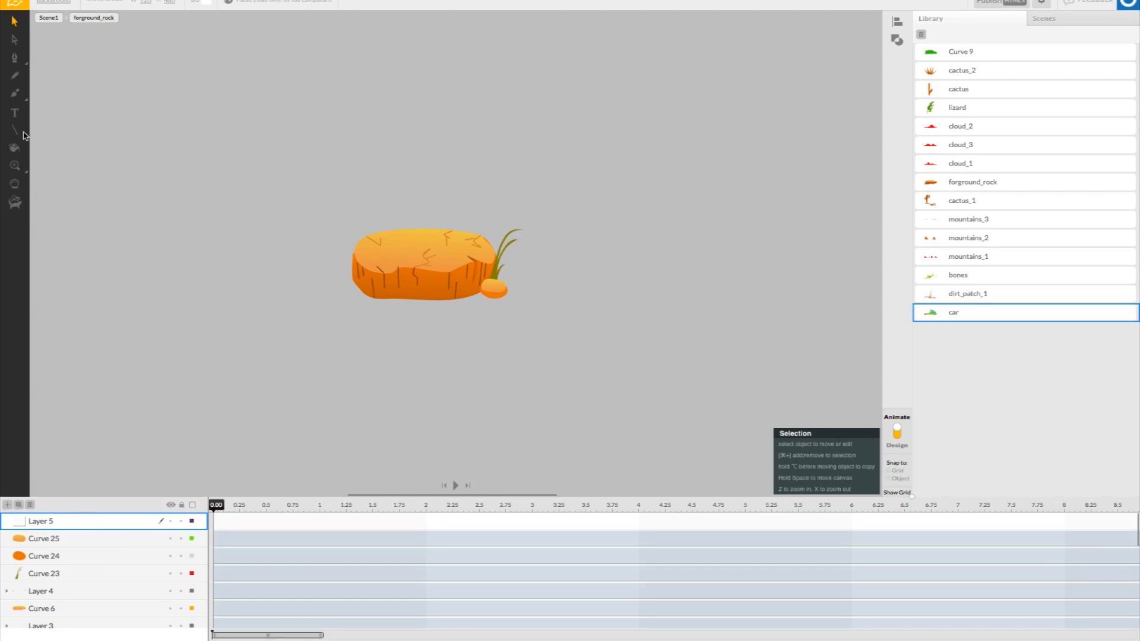
pyautogui.moveTo(20, 62)
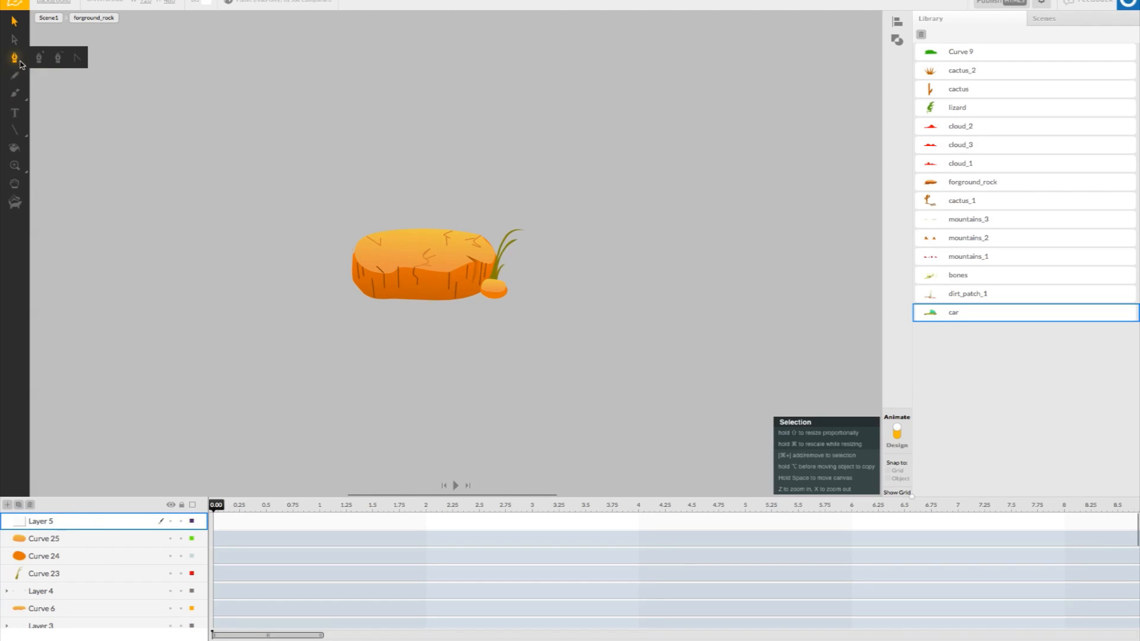
pyautogui.click(15, 58)
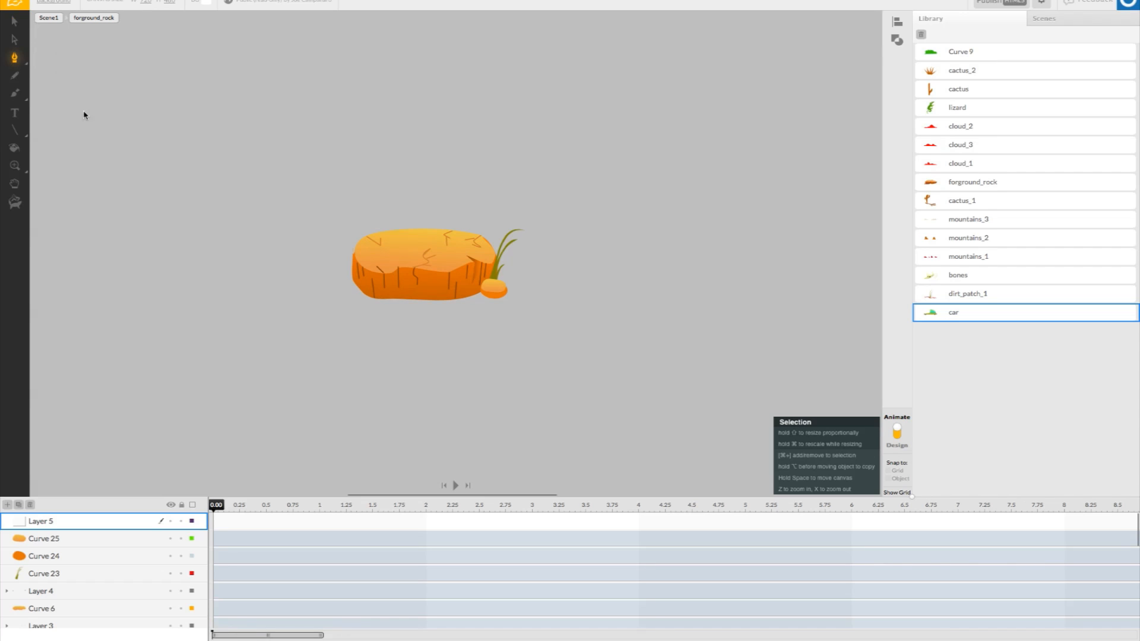
pyautogui.click(345, 309)
pyautogui.moveTo(318, 299); pyautogui.dragTo(355, 292)
pyautogui.click(346, 311)
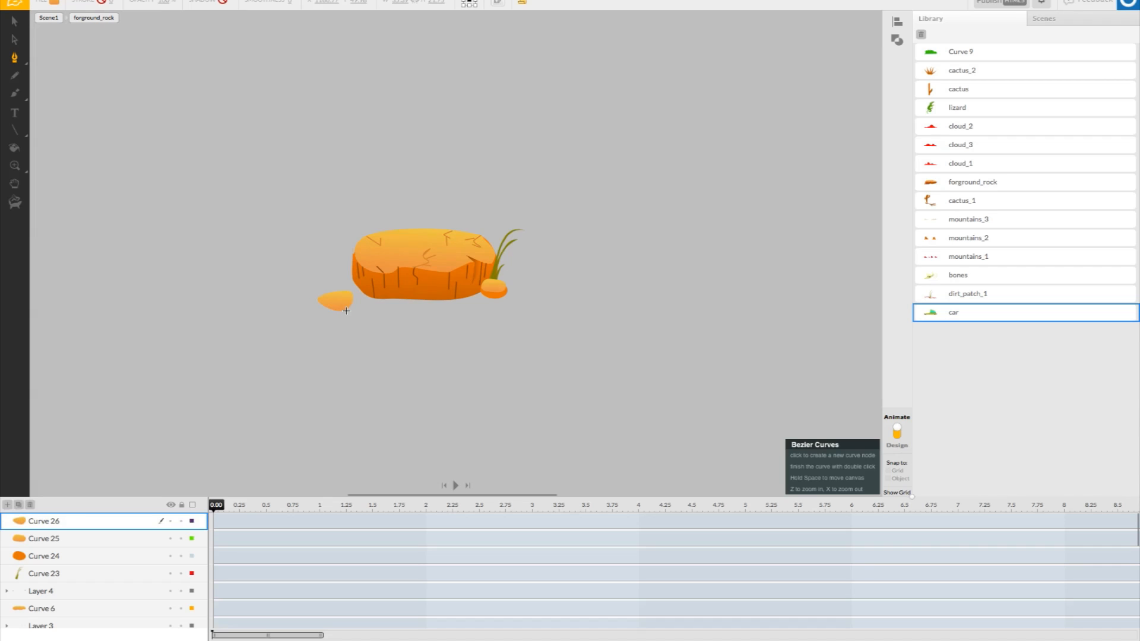
# - Draw a medium pebble at the small rock's lower left edge and a tiny pebble just in front of it
pyautogui.click(379, 296)
pyautogui.moveTo(377, 294); pyautogui.dragTo(406, 294)
pyautogui.doubleClick(387, 302)
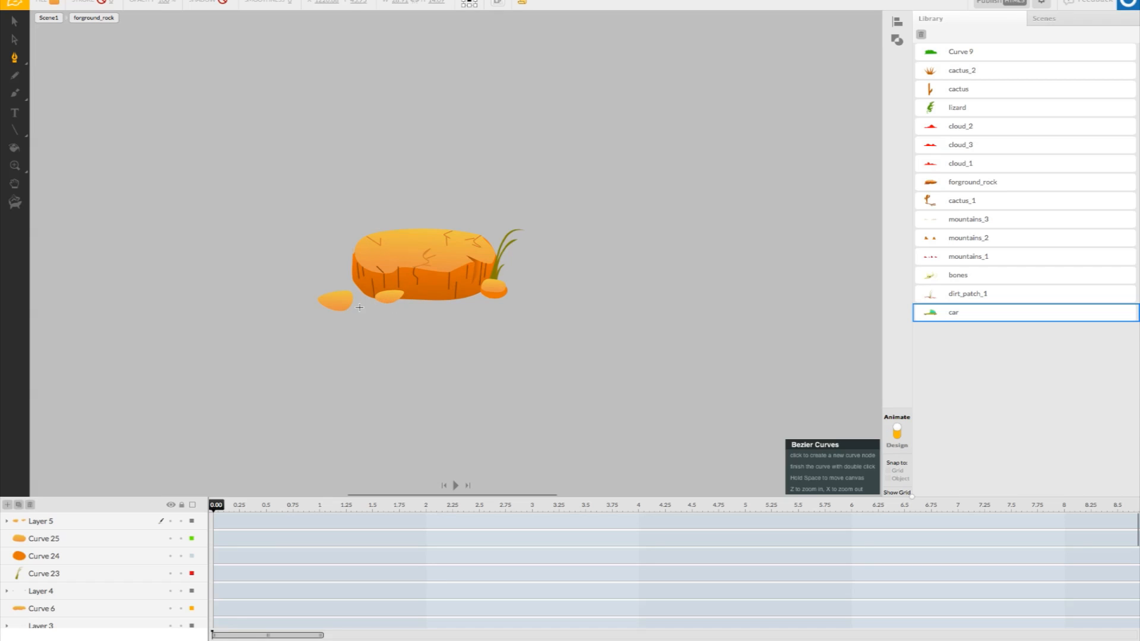
pyautogui.click(363, 317)
pyautogui.click(362, 308)
# - Round the outlines of the three new pebbles with Convert Bezier Node, and shift the leftmost and tiny pebbles slightly upward
pyautogui.moveTo(14, 57); pyautogui.dragTo(75, 61)
pyautogui.click(331, 311)
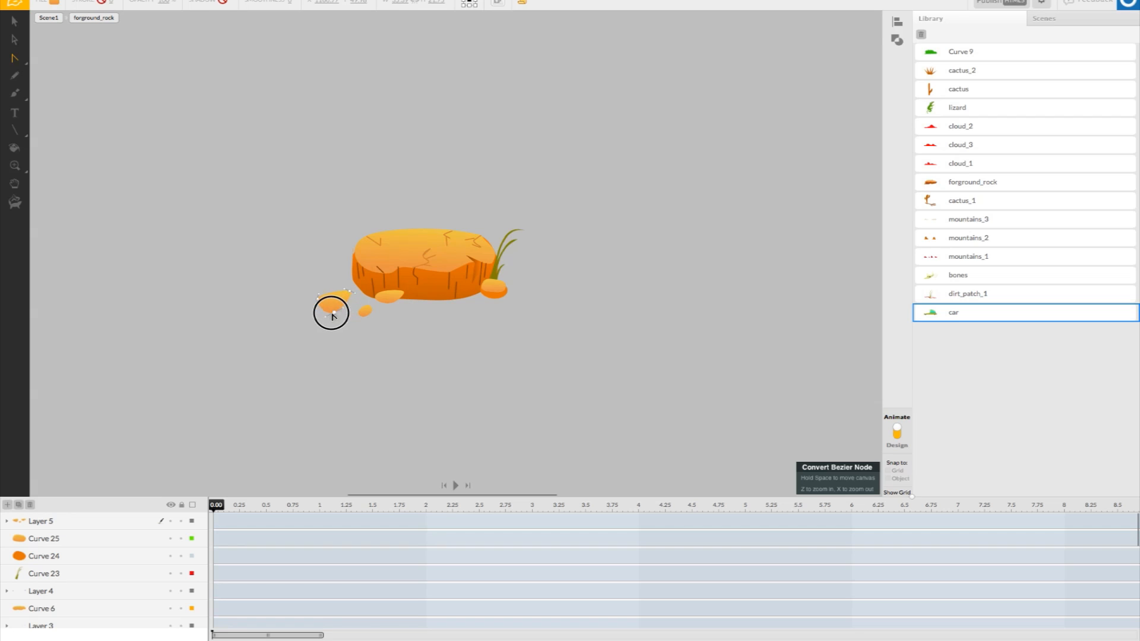
pyautogui.click(360, 318)
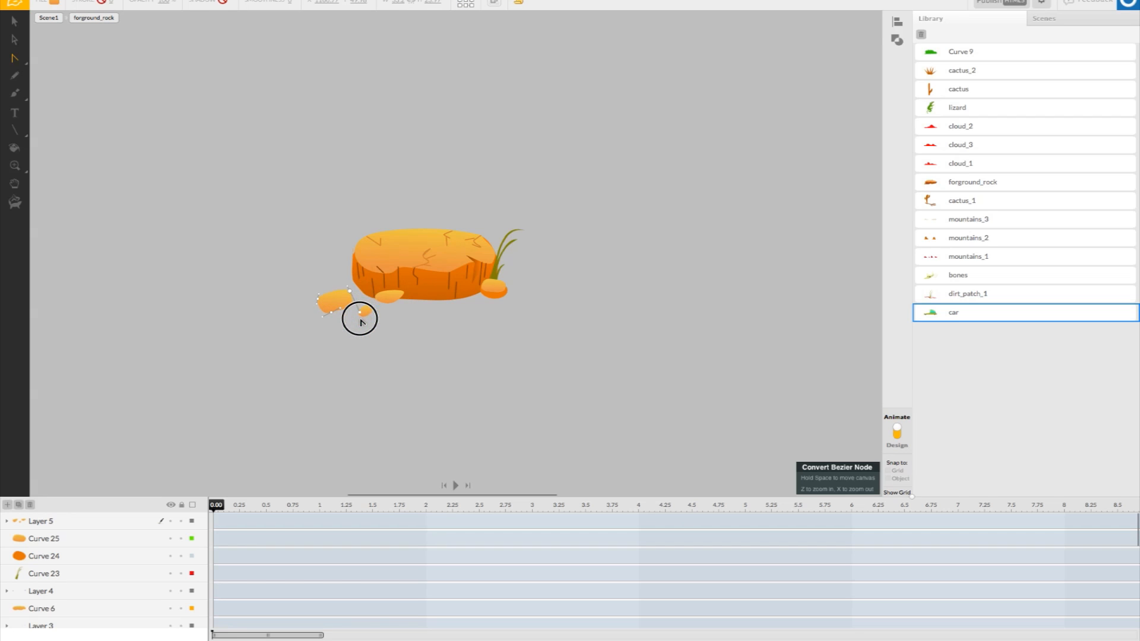
pyautogui.click(403, 294)
pyautogui.moveTo(408, 296)
pyautogui.mouseDown()
pyautogui.moveTo(415, 314)
pyautogui.moveTo(410, 302)
pyautogui.mouseUp()
pyautogui.click(386, 304)
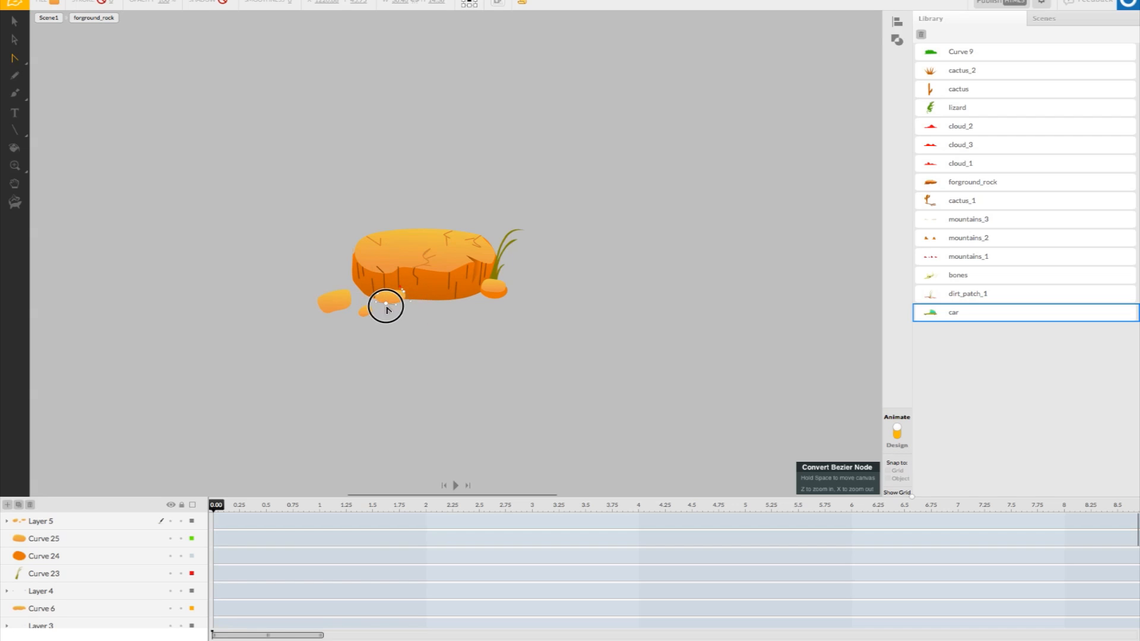
pyautogui.click(400, 328)
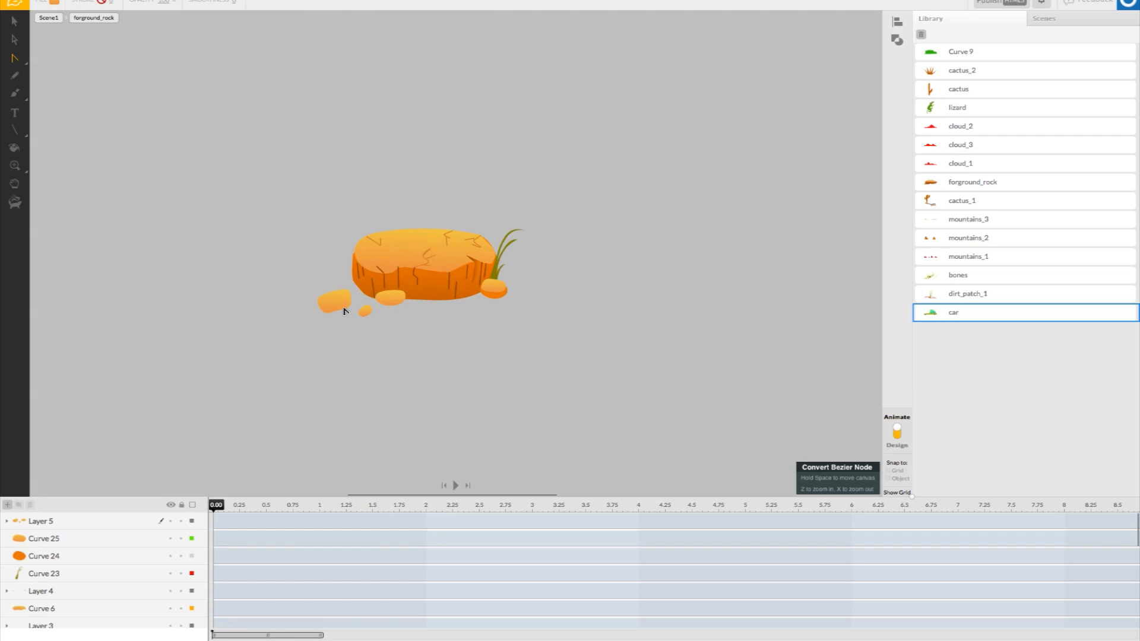
pyautogui.moveTo(340, 302); pyautogui.dragTo(362, 307)
pyautogui.click(352, 342)
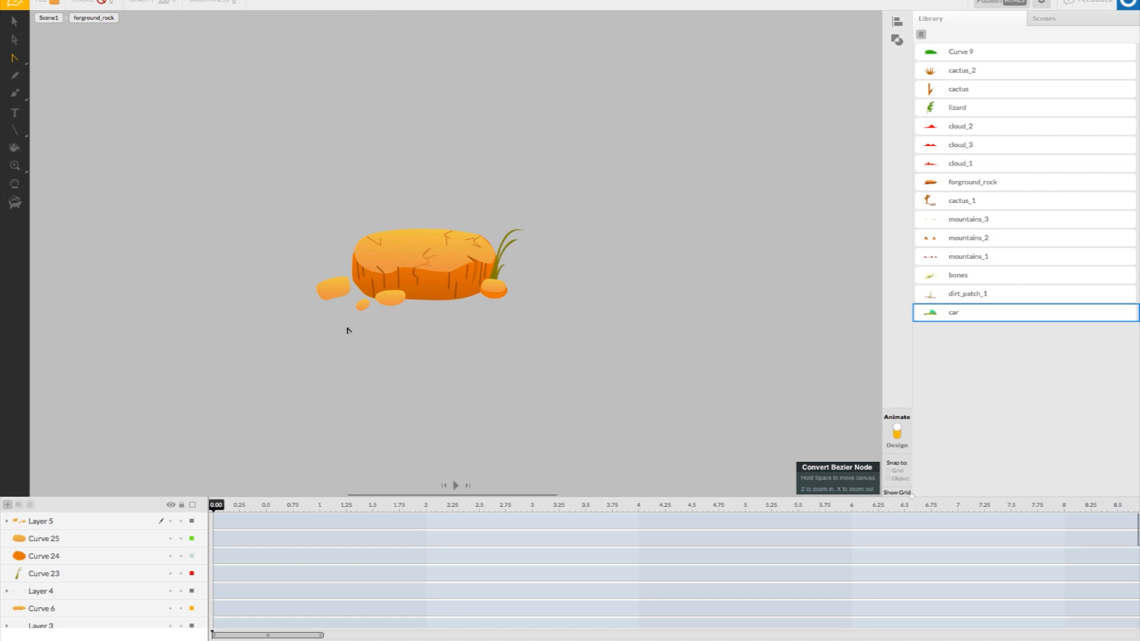
# - Fill the leftmost new pebble with the dark orange gradient from the saved colours
pyautogui.click(327, 293)
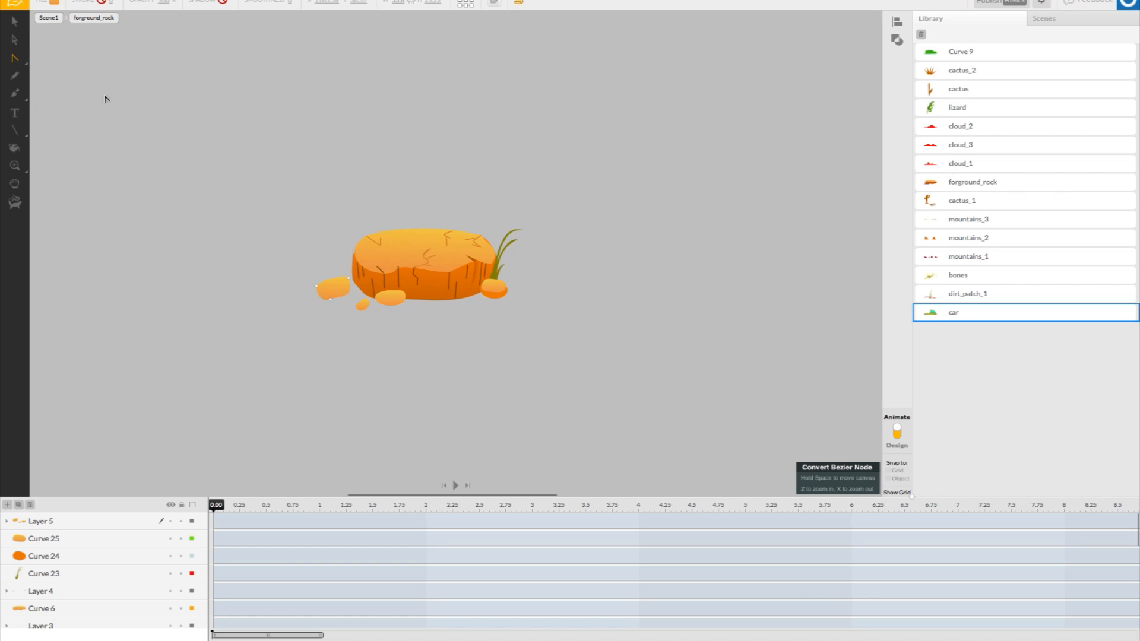
pyautogui.click(55, 3)
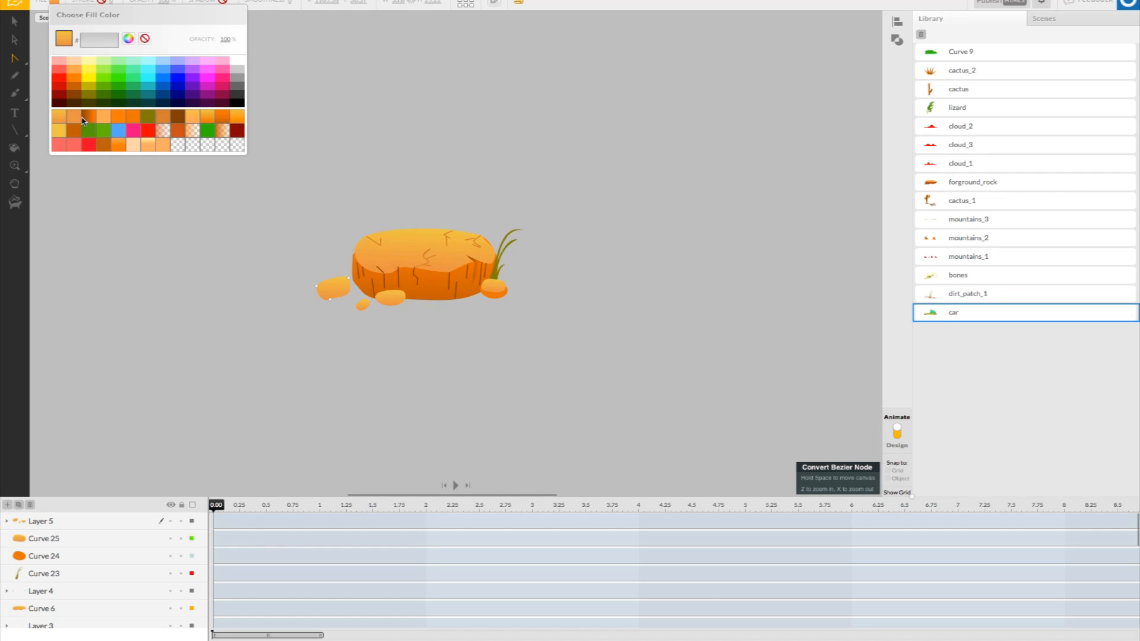
pyautogui.click(223, 115)
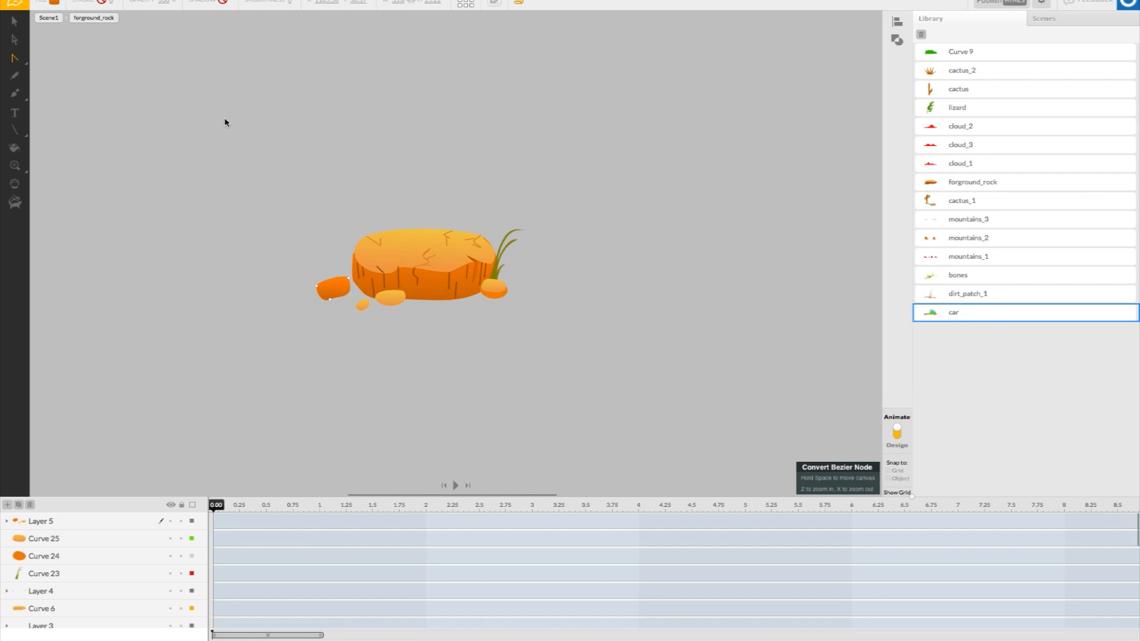
# - Try the same dark orange gradient fill on the medium and tiny pebbles
pyautogui.click(398, 303)
pyautogui.click(55, 3)
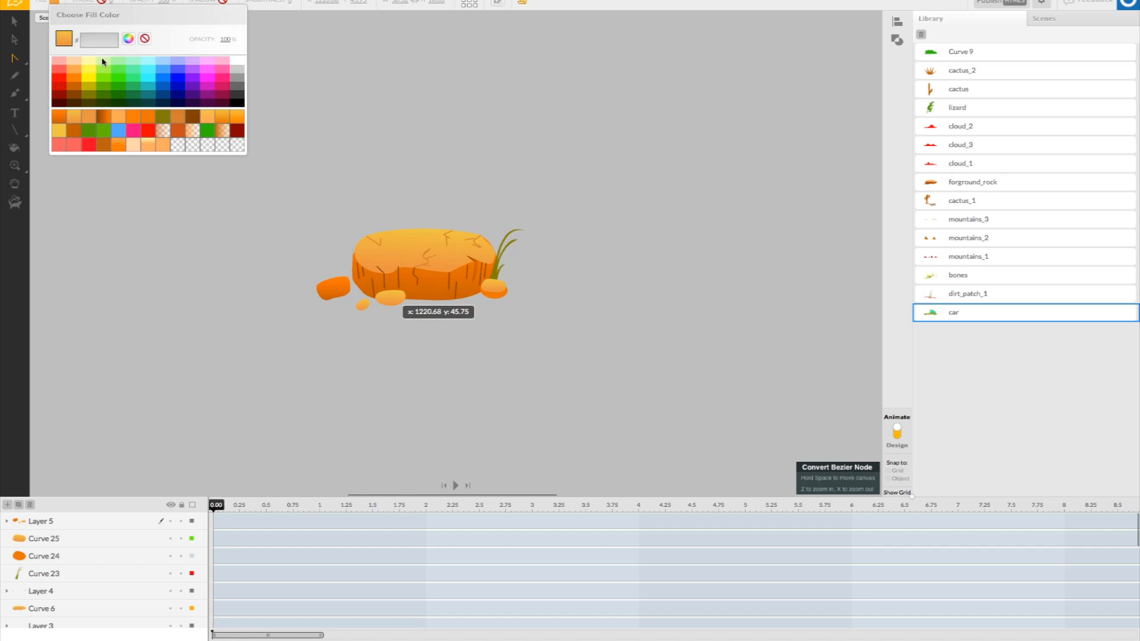
pyautogui.click(62, 119)
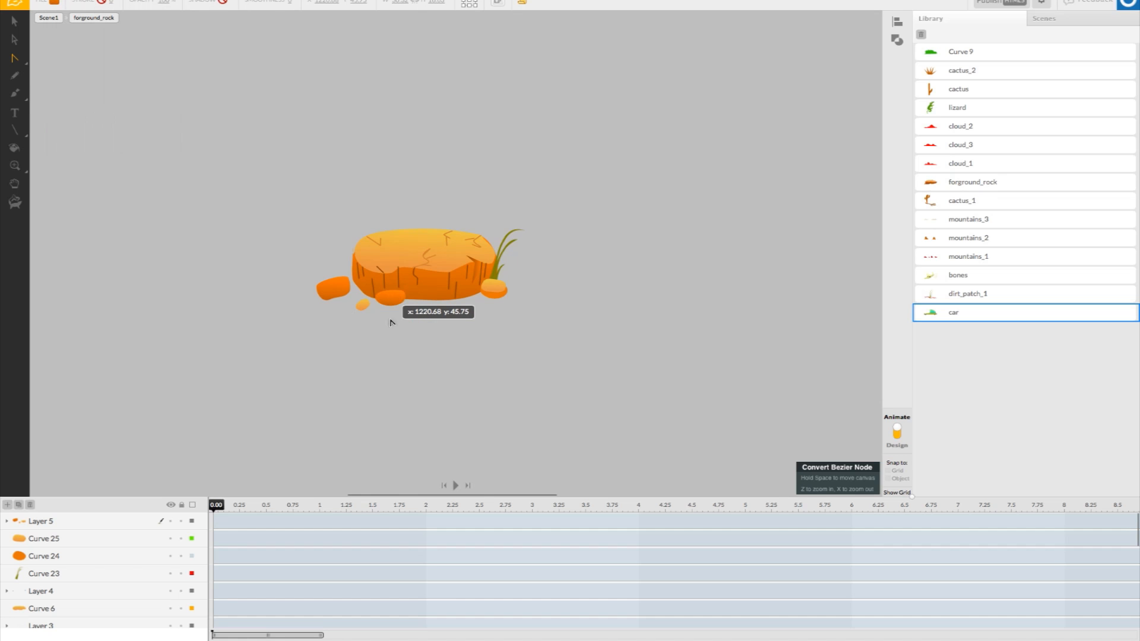
pyautogui.click(55, 2)
pyautogui.click(61, 118)
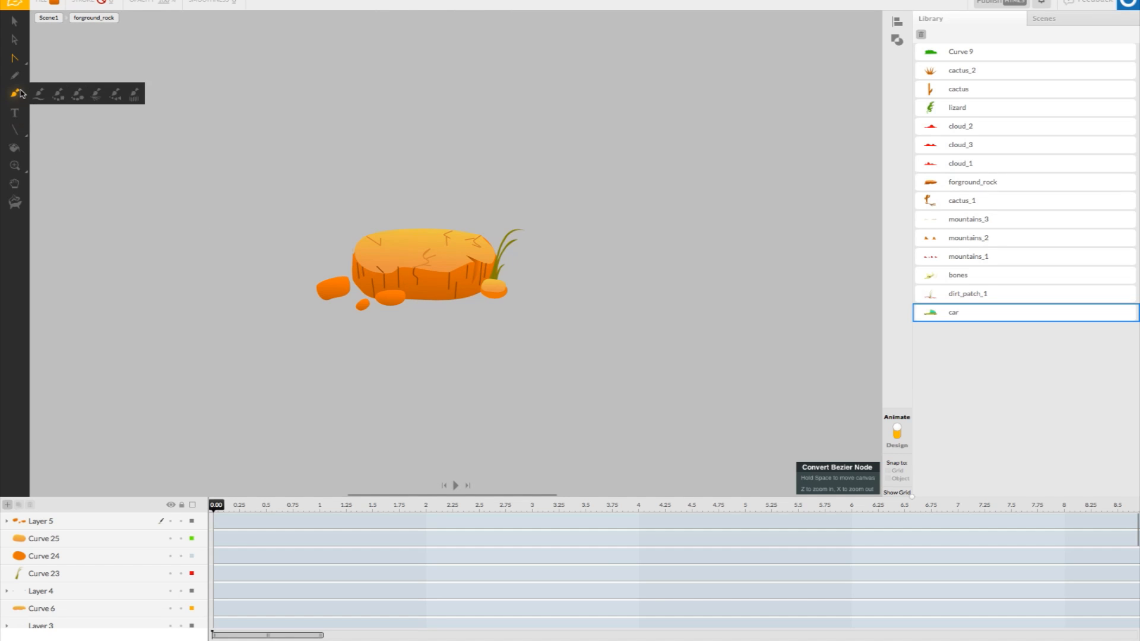
# - Add a new layer above Layer 5 and draw a top-surface shape on the leftmost pebble with the Pen tool
pyautogui.moveTo(17, 62)
pyautogui.click(77, 57)
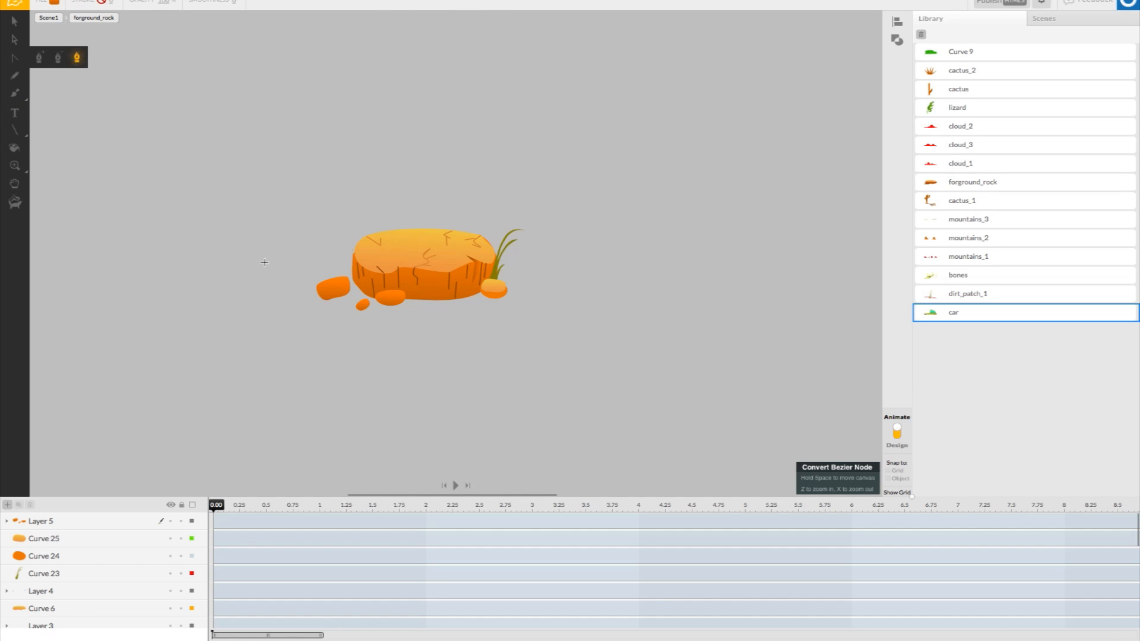
pyautogui.click(7, 505)
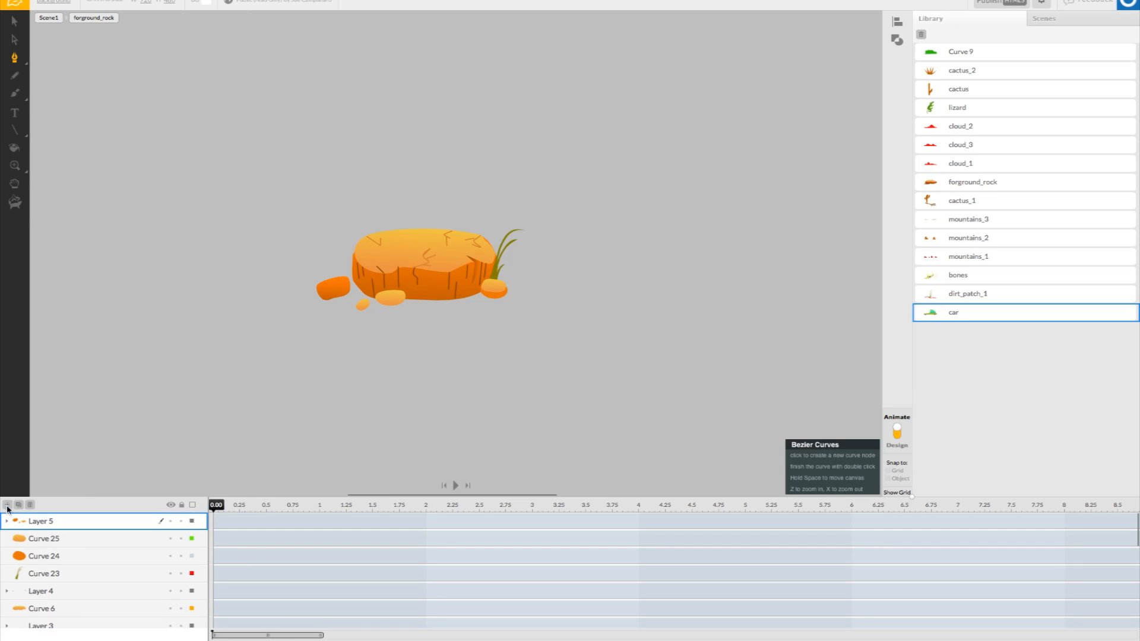
pyautogui.click(339, 290)
pyautogui.click(315, 285)
pyautogui.click(346, 277)
pyautogui.click(347, 278)
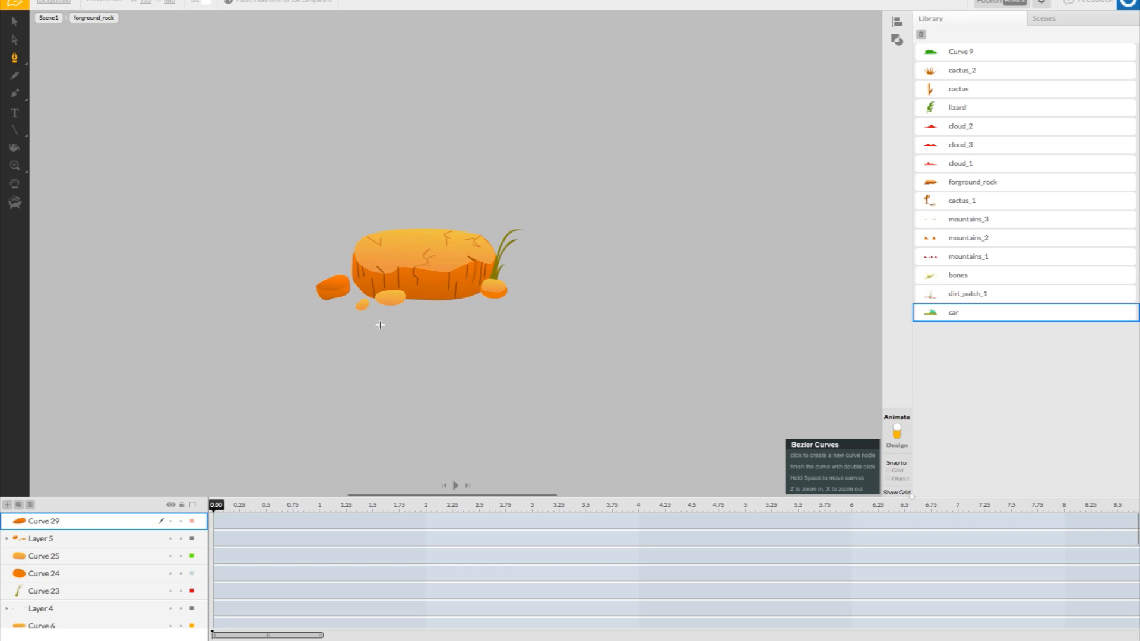
# - Draw a surface shape over the upper part of the medium pebble in front of the small rock
pyautogui.click(389, 298)
pyautogui.click(391, 298)
pyautogui.click(407, 295)
pyautogui.click(390, 290)
pyautogui.doubleClick(377, 294)
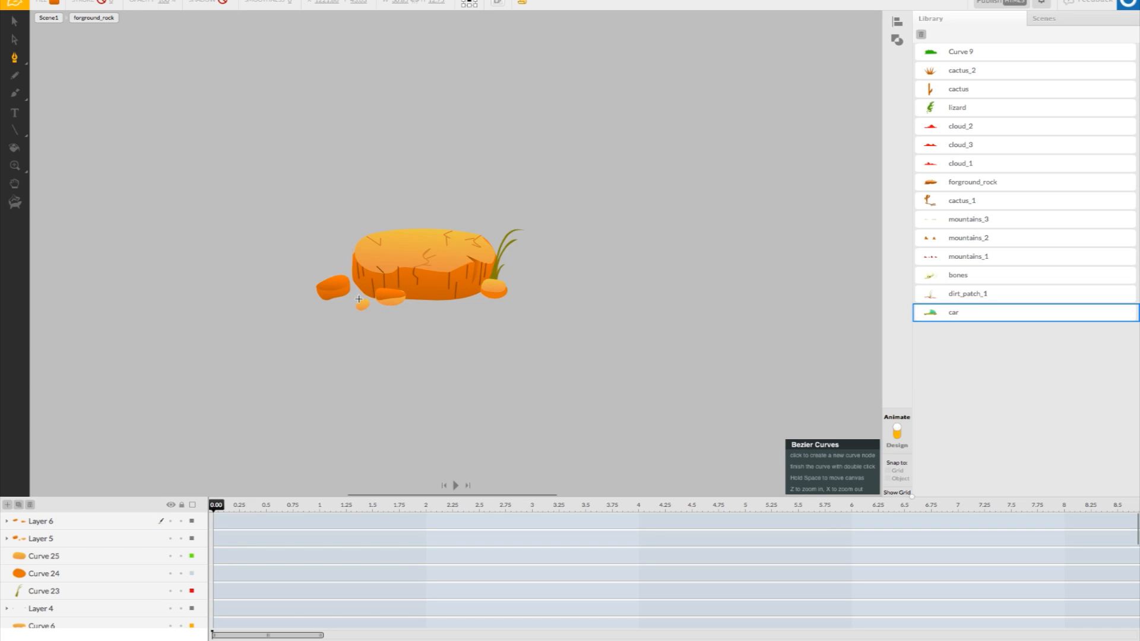
# - Finish the surface shape on the tiny pebble and fill the medium pebble's top surface with the light orange gradient from the saved colours
pyautogui.doubleClick(356, 304)
pyautogui.click(14, 21)
pyautogui.click(383, 297)
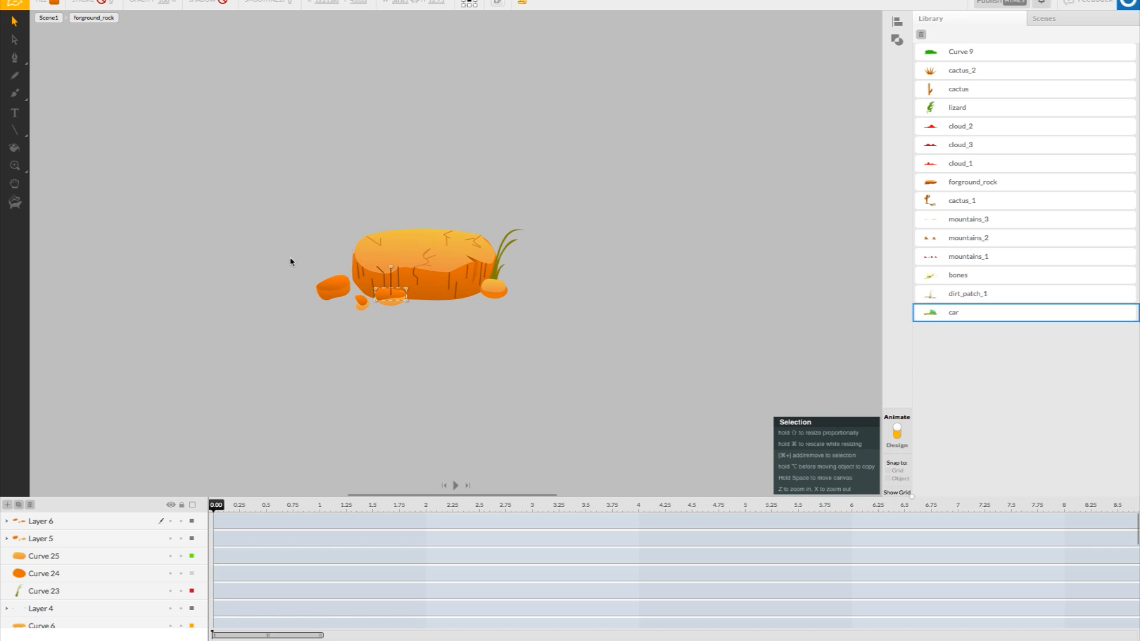
pyautogui.click(57, 2)
pyautogui.click(75, 114)
pyautogui.click(177, 234)
# - Fill the top surfaces of the leftmost and tiny pebbles with the same saved light orange gradient
pyautogui.click(333, 287)
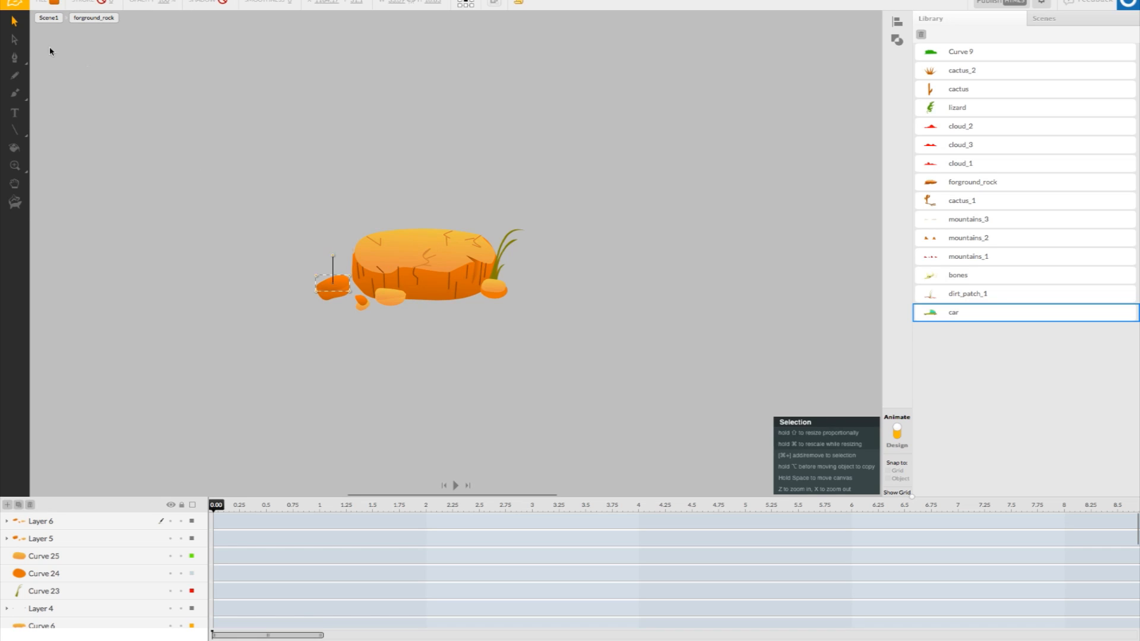
pyautogui.click(55, 2)
pyautogui.click(59, 117)
pyautogui.click(155, 209)
pyautogui.click(361, 303)
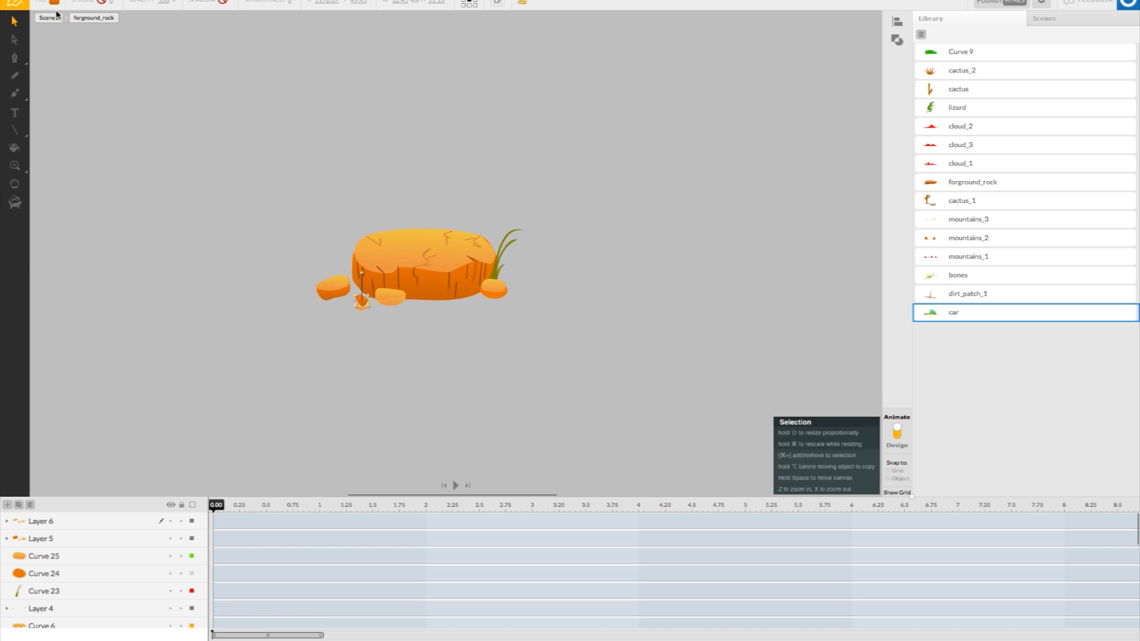
pyautogui.click(54, 2)
pyautogui.click(59, 116)
pyautogui.click(172, 225)
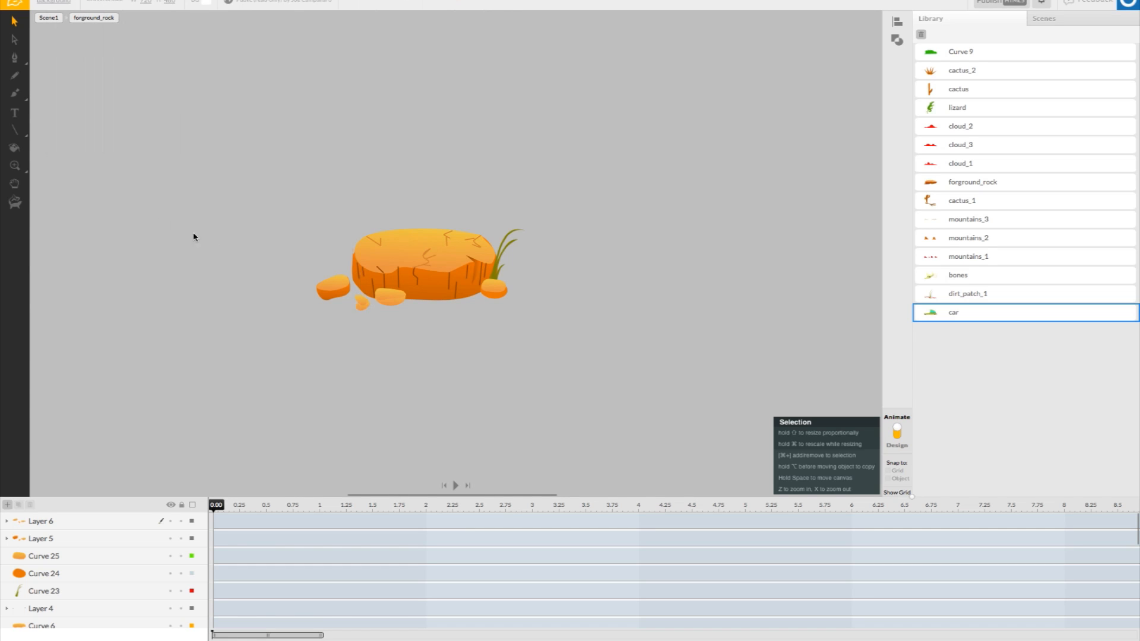
# - Fill the lower bodies of the tiny and medium pebbles with a darker orange gradient from the saved colours
pyautogui.click(363, 306)
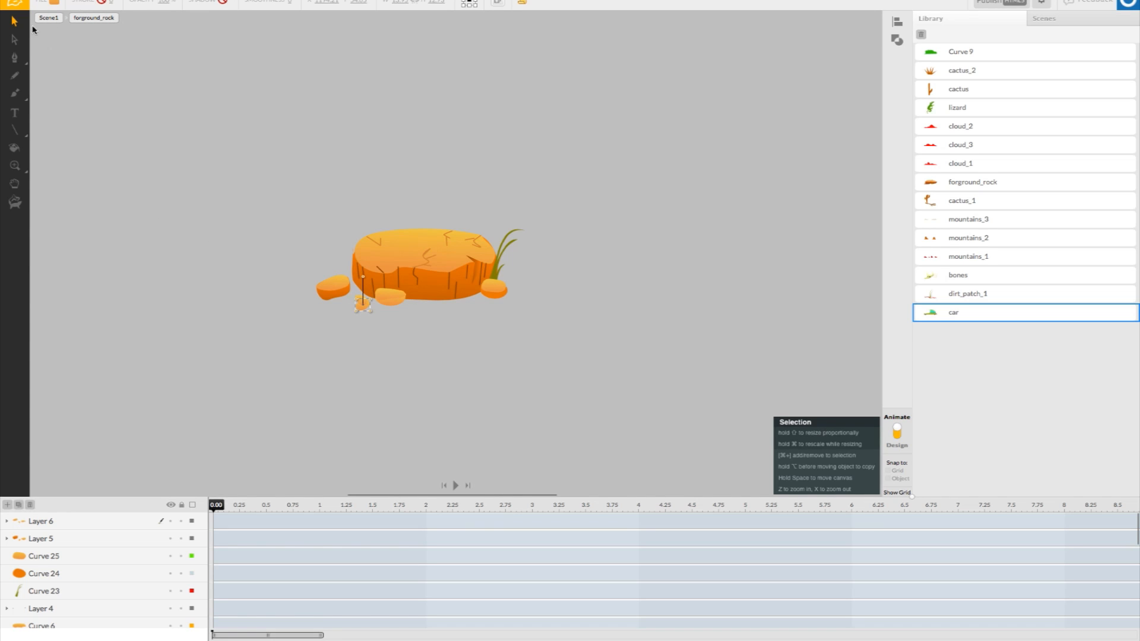
pyautogui.click(55, 3)
pyautogui.click(75, 125)
pyautogui.click(249, 284)
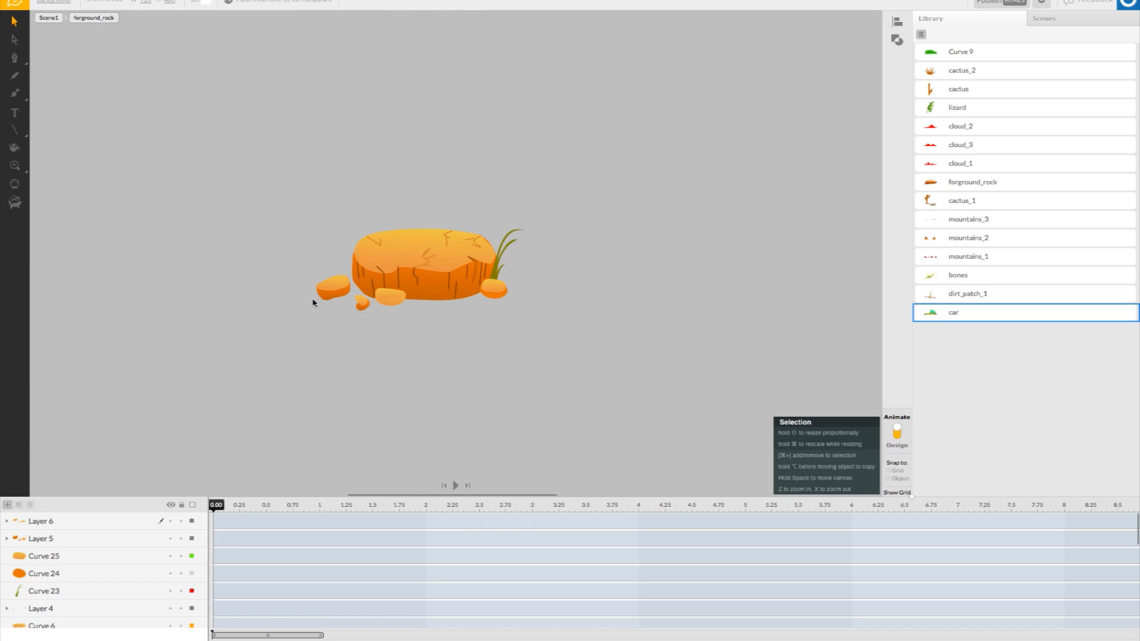
pyautogui.click(396, 308)
pyautogui.moveTo(392, 311); pyautogui.dragTo(392, 314)
pyautogui.click(54, 3)
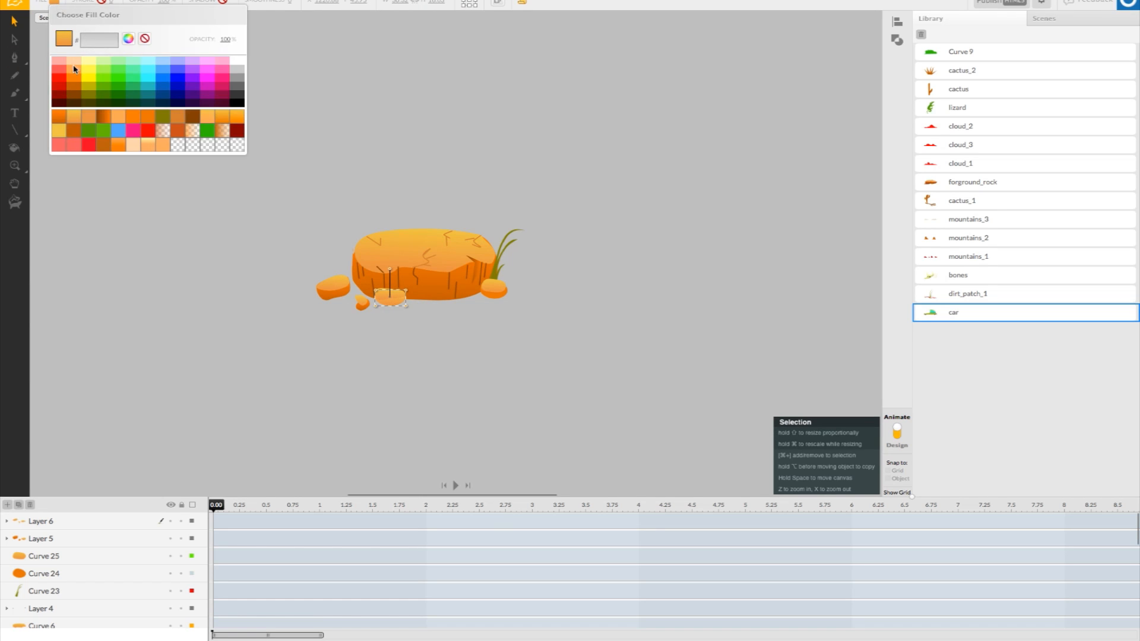
pyautogui.click(124, 189)
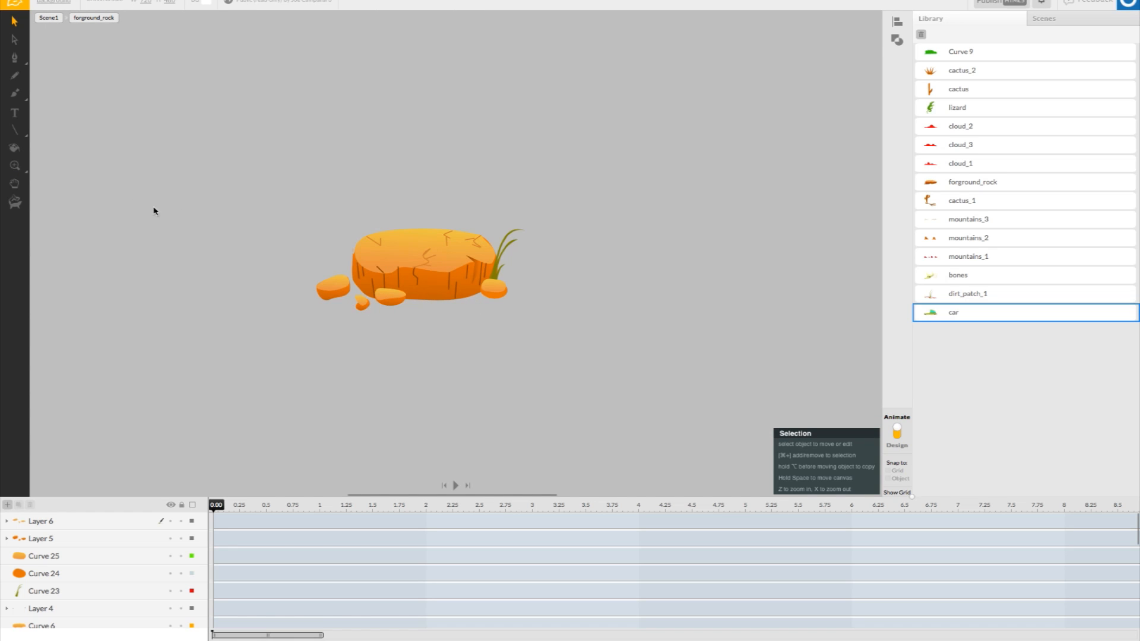
# - Reshape the tiny pebble's top surface with the Convert Bezier Node tool so its outline is smoothly curved
pyautogui.click(15, 166)
pyautogui.click(397, 296)
pyautogui.click(270, 227)
pyautogui.press('space')
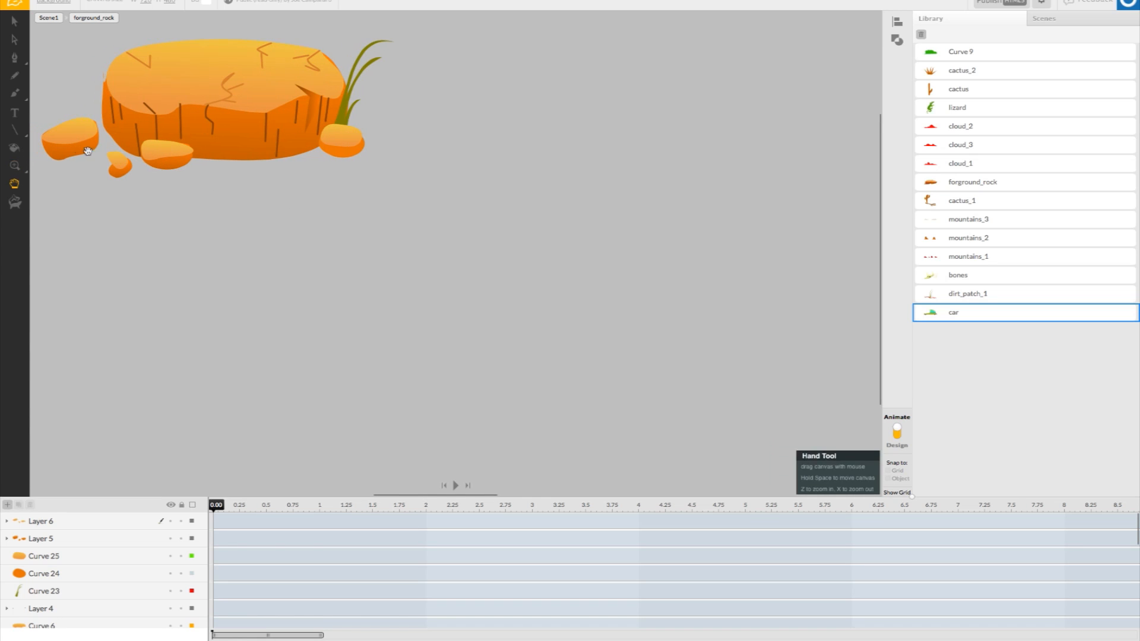
pyautogui.moveTo(145, 173); pyautogui.dragTo(283, 232)
pyautogui.click(15, 58)
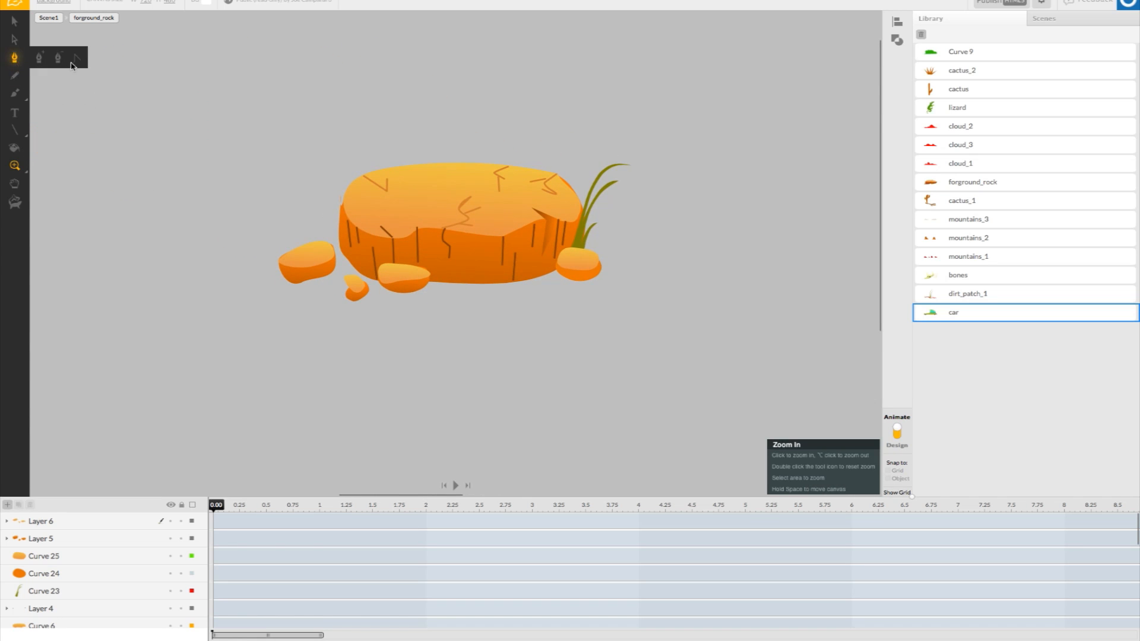
pyautogui.click(76, 58)
pyautogui.click(349, 285)
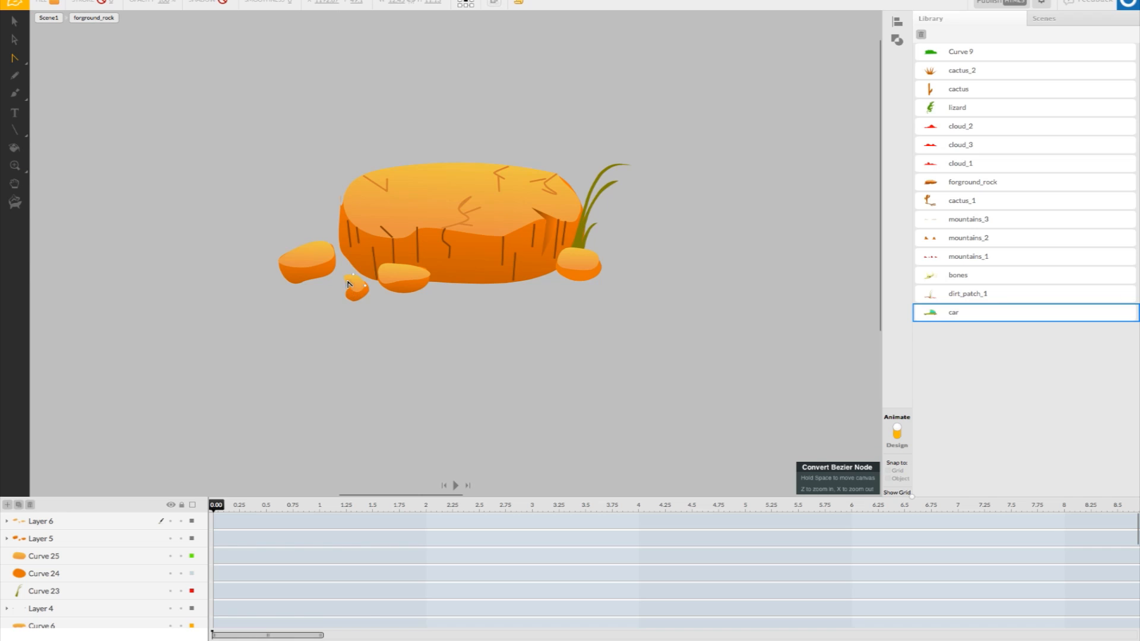
pyautogui.moveTo(349, 289); pyautogui.dragTo(356, 314)
pyautogui.click(350, 296)
pyautogui.click(358, 317)
# - Adjust the curve at the right end of the medium pebble's top surface and return to Scene1 with nothing selected
pyautogui.click(422, 288)
pyautogui.moveTo(432, 276); pyautogui.dragTo(383, 320)
pyautogui.click(303, 278)
pyautogui.click(240, 185)
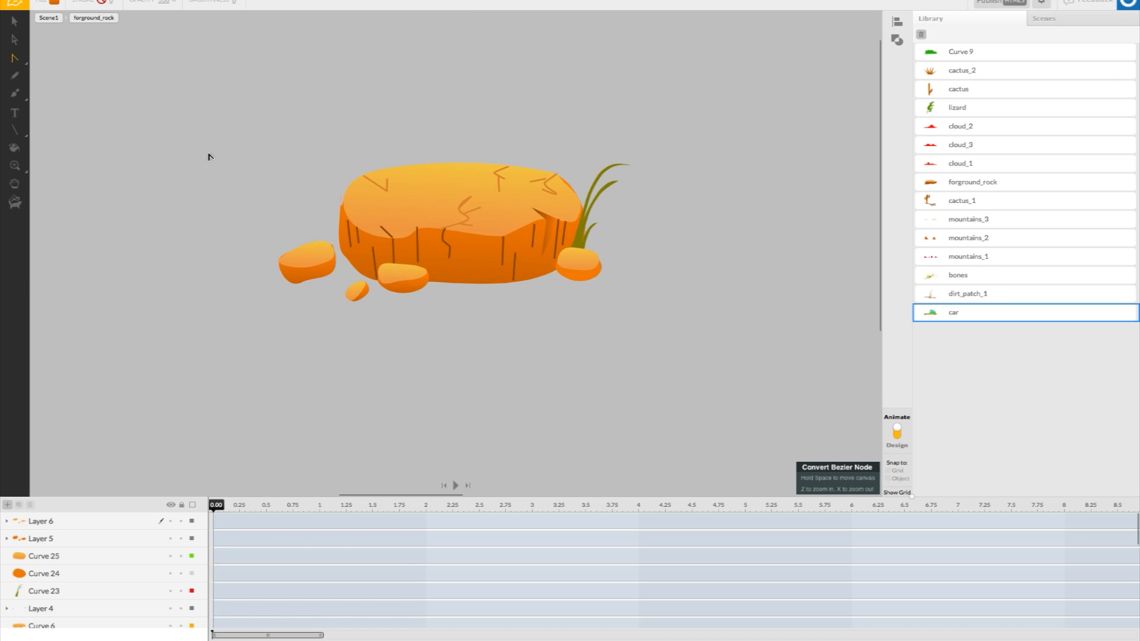
pyautogui.click(47, 19)
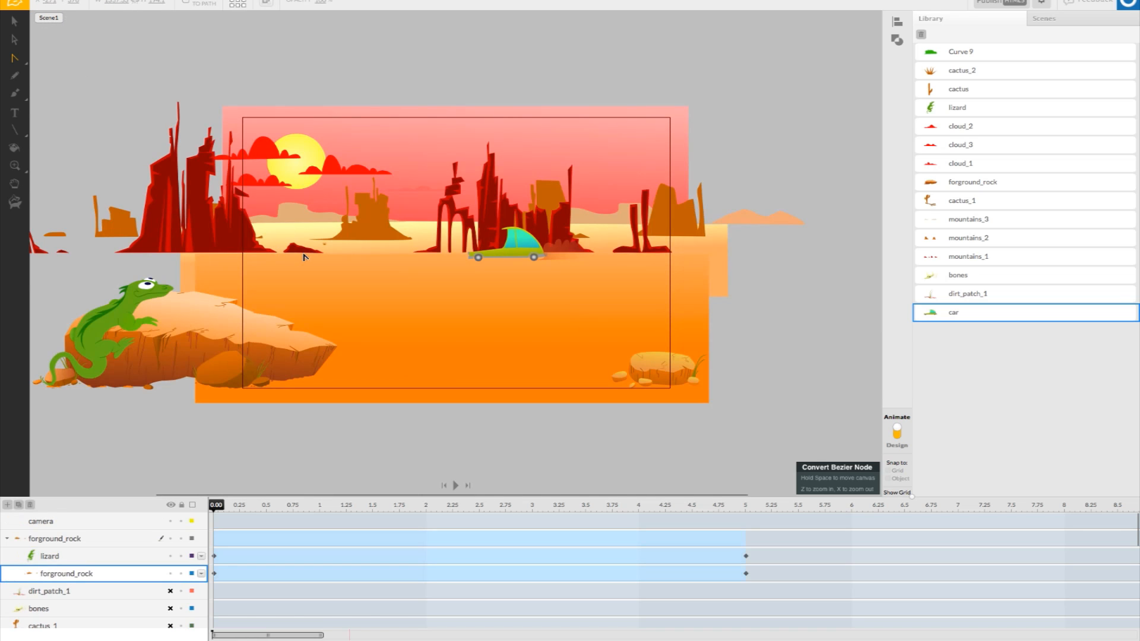
pyautogui.click(632, 449)
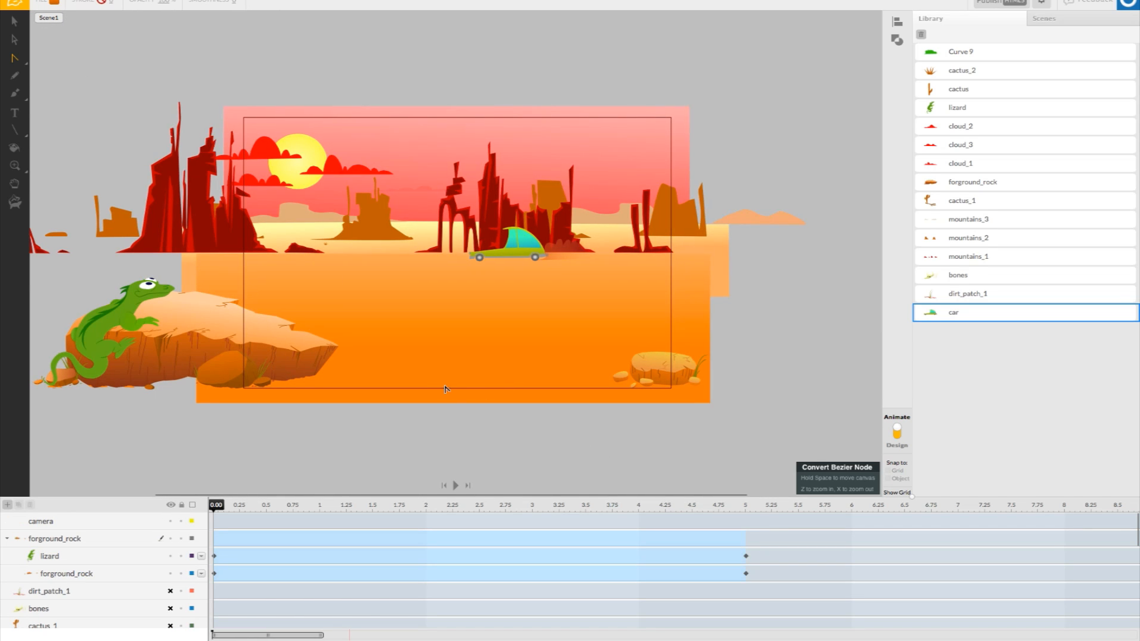